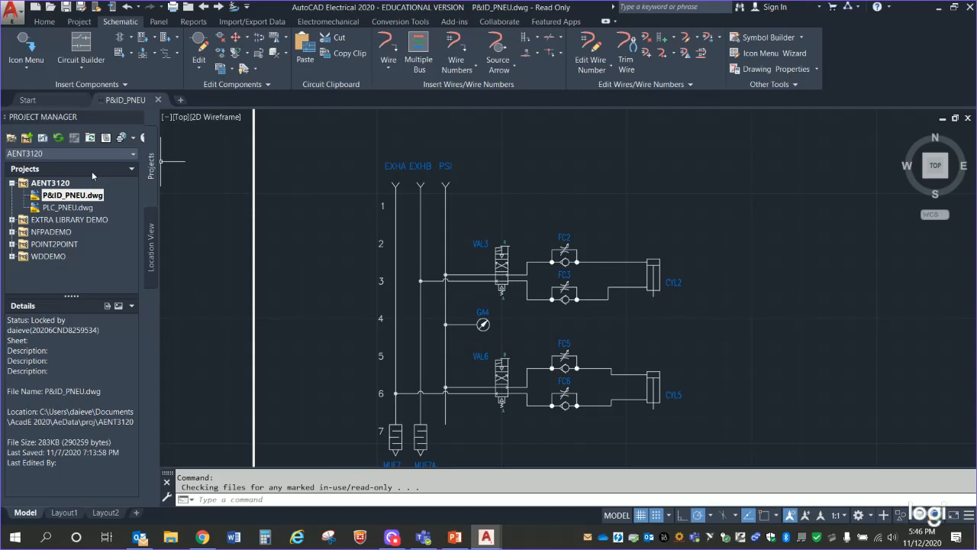
Start a new drawing in the AENT3120 project and name it P&ID DEMO.
left_click(52, 183)
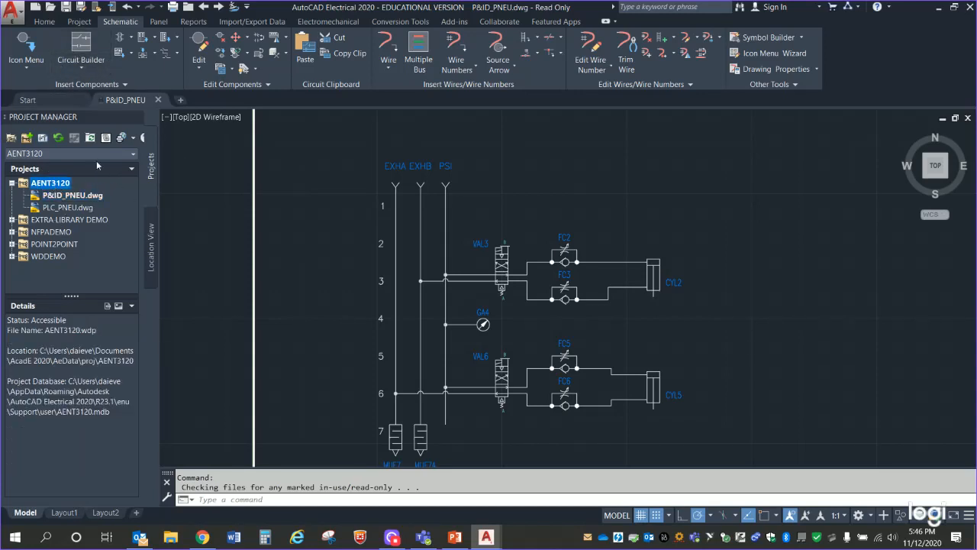
left_click(42, 139)
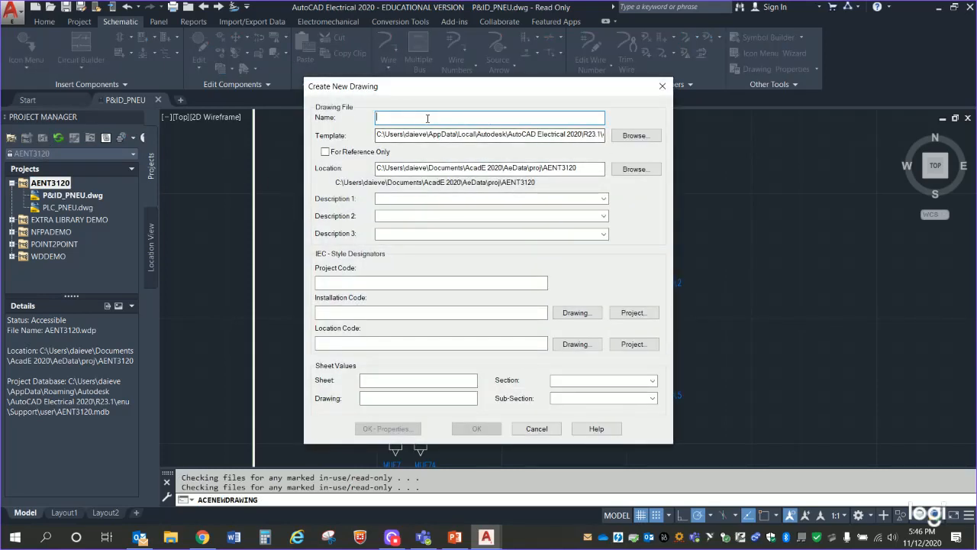
type("P")
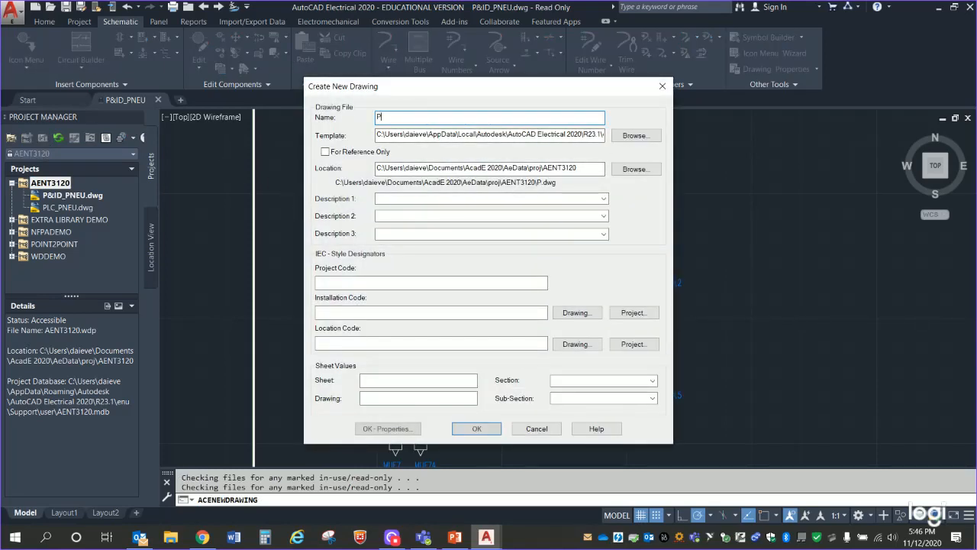
type("&I")
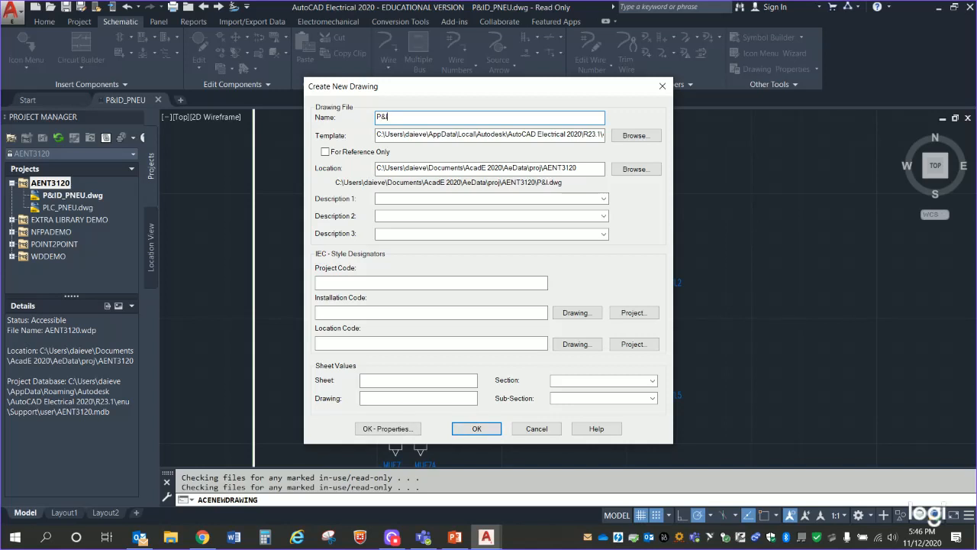
type("D DEmo")
key("BackSpace")
key("BackSpace")
key("BackSpace")
type("EMO")
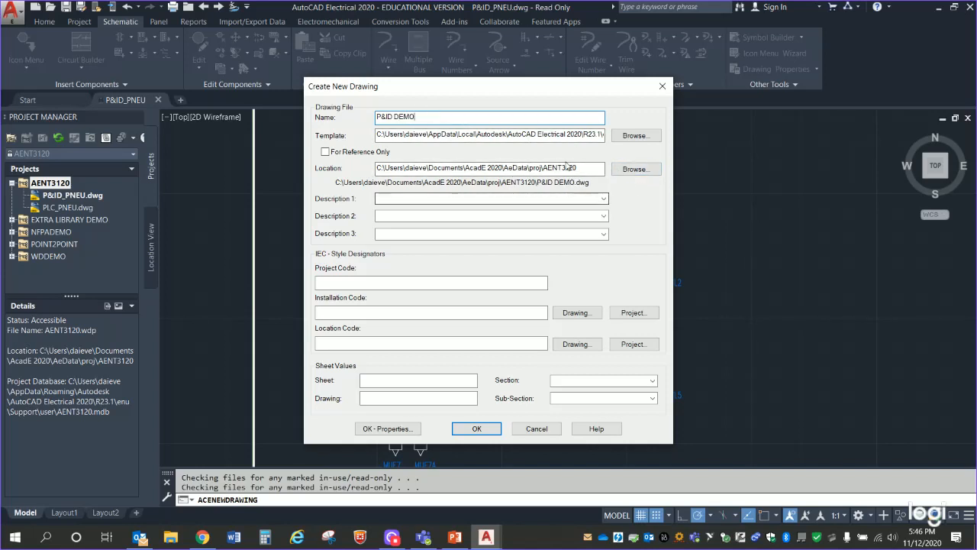
Use the AA_Dunwoody_AE_Template for the new drawing and create it with the project default values applied.
left_click(645, 135)
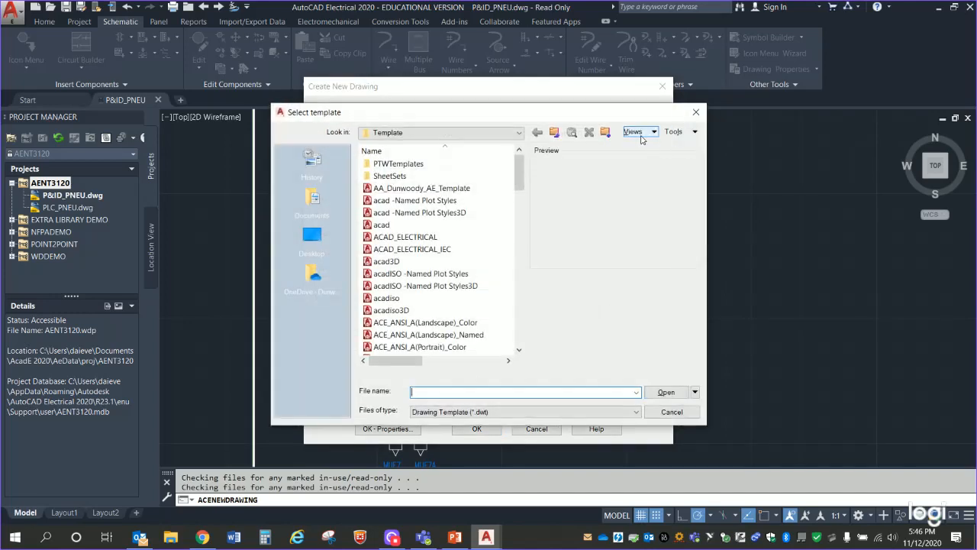
left_click(493, 189)
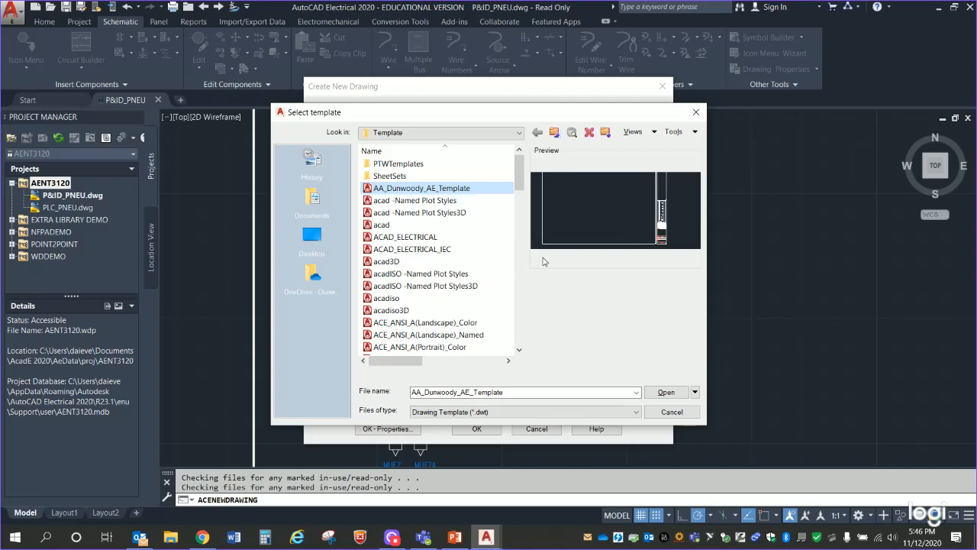
left_click(665, 392)
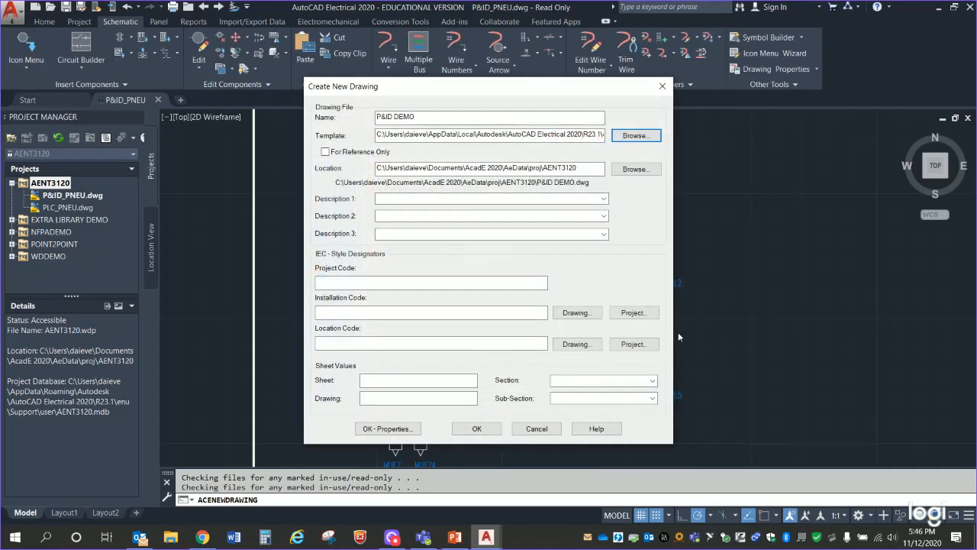
left_click(488, 431)
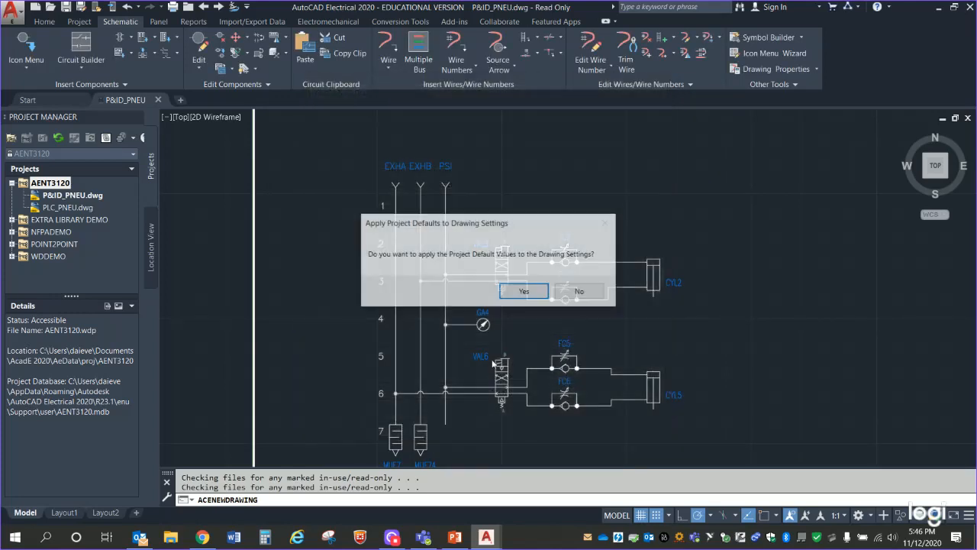
left_click(535, 294)
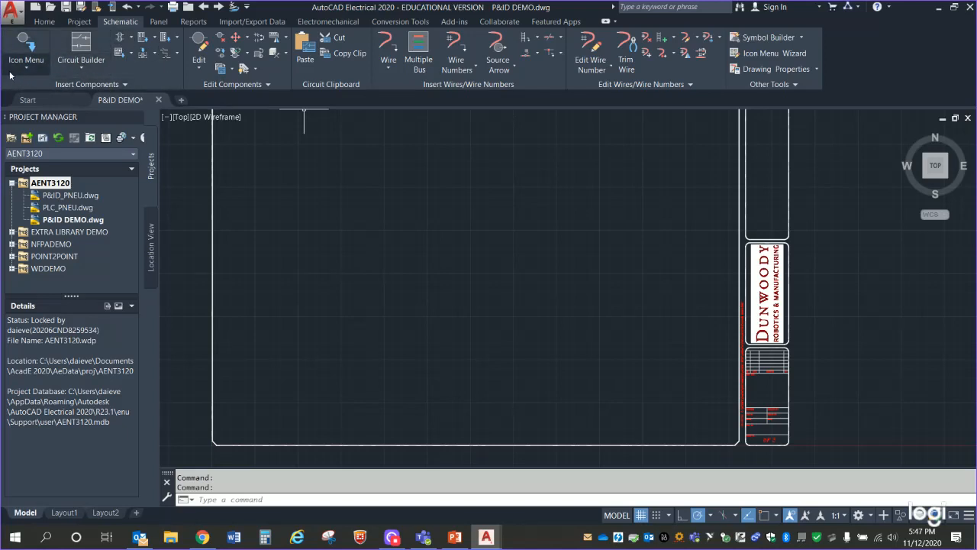
Insert a pneumatic 4-way valve, Single Solenoid Spring Return, in the upper middle of the sheet, accepting the default component data.
left_click(126, 85)
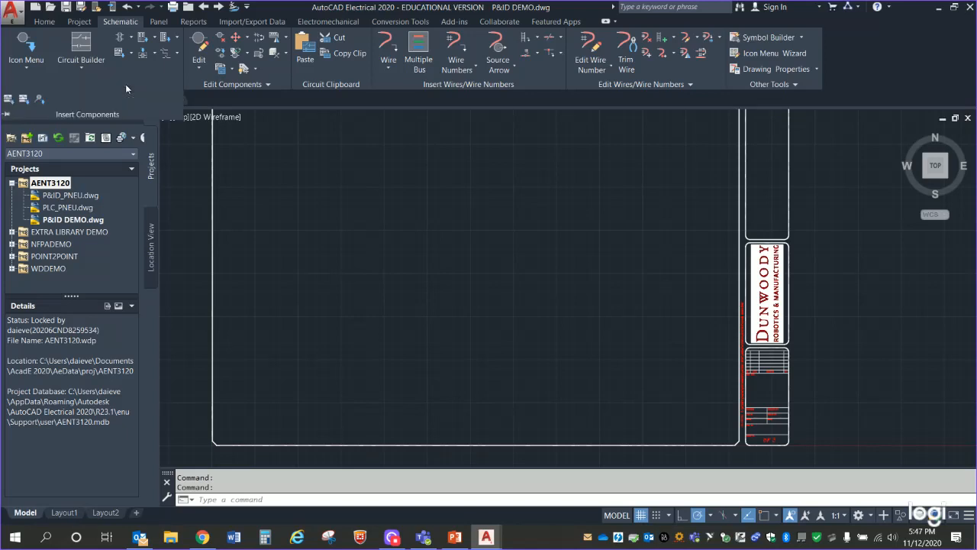
left_click(100, 117)
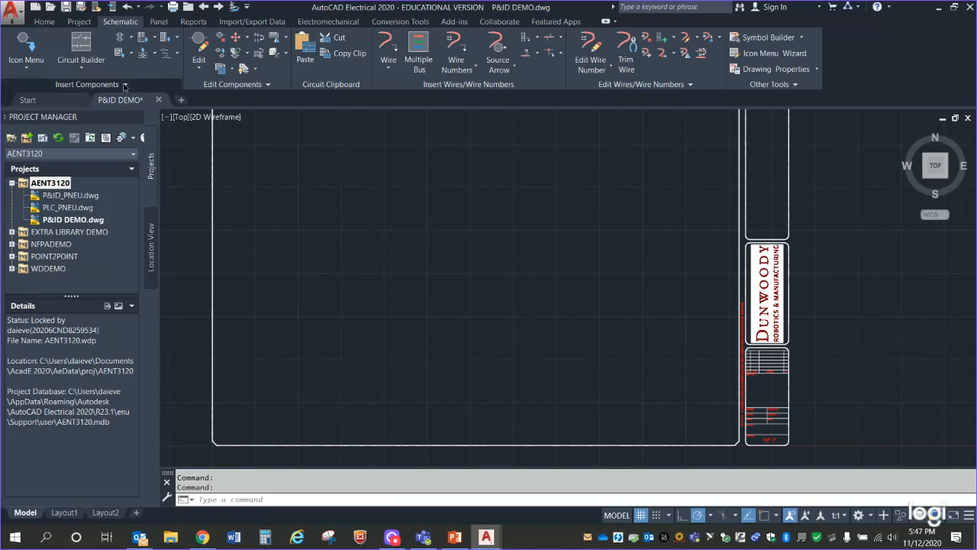
left_click(124, 84)
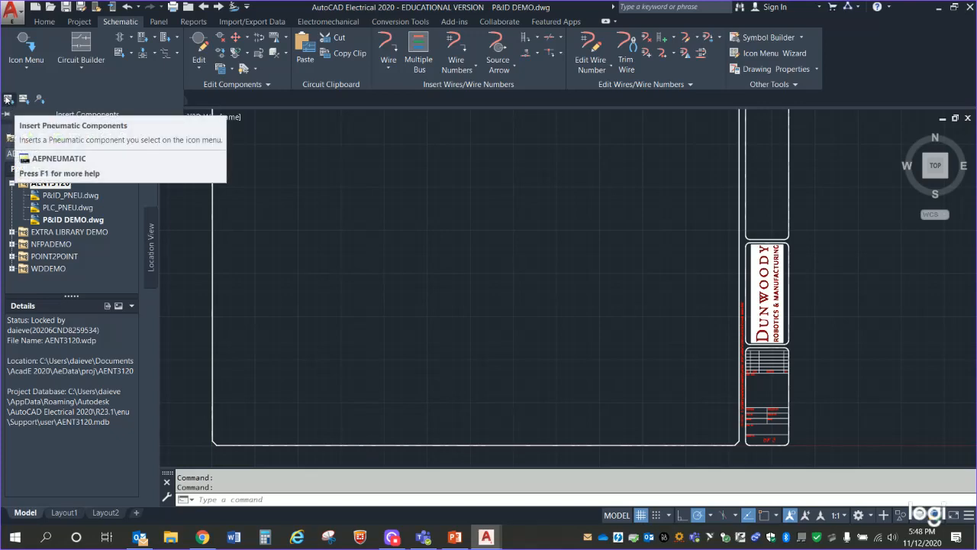
left_click(9, 99)
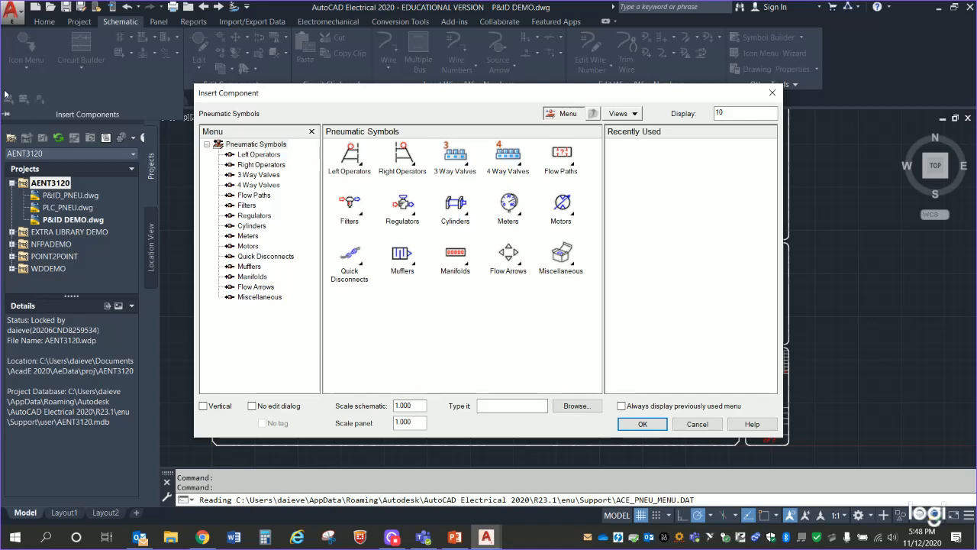
left_click(258, 186)
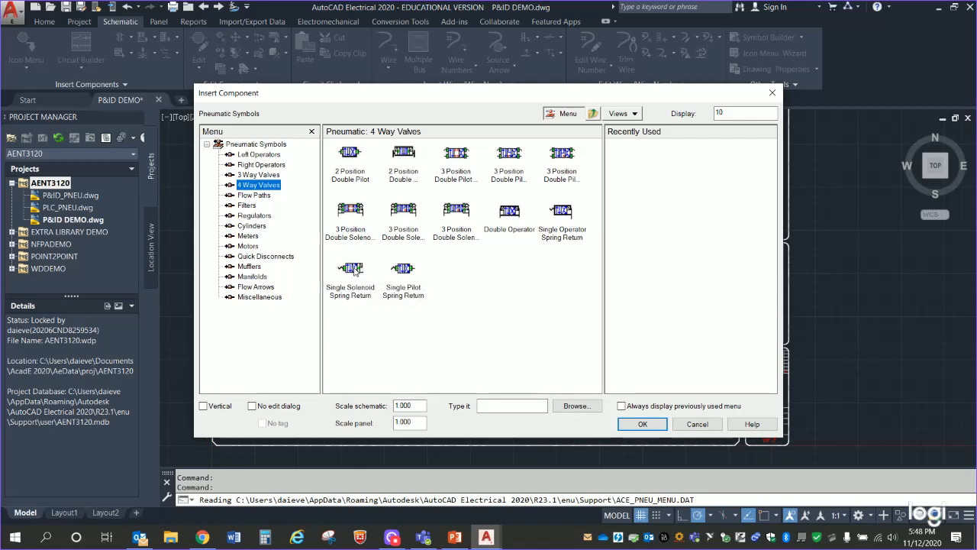
left_click(351, 268)
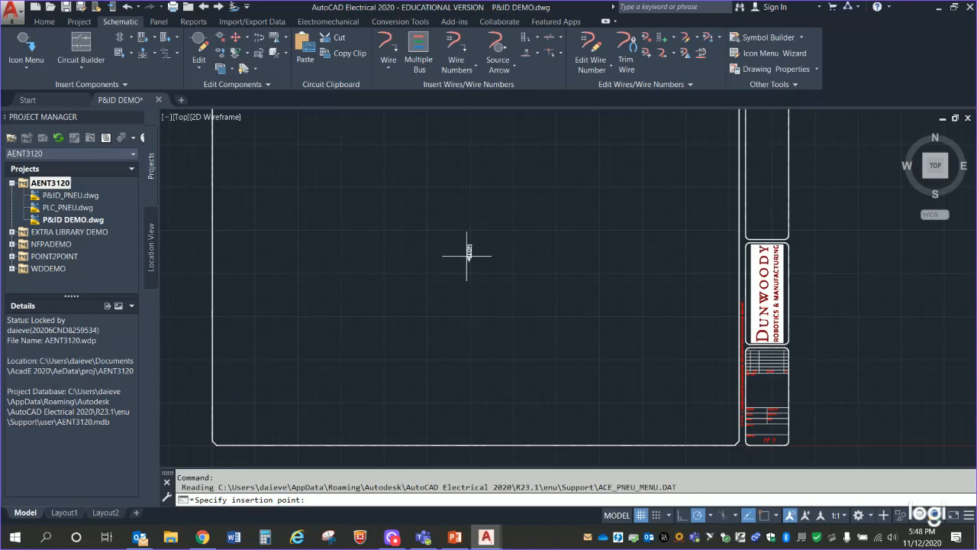
left_click(404, 203)
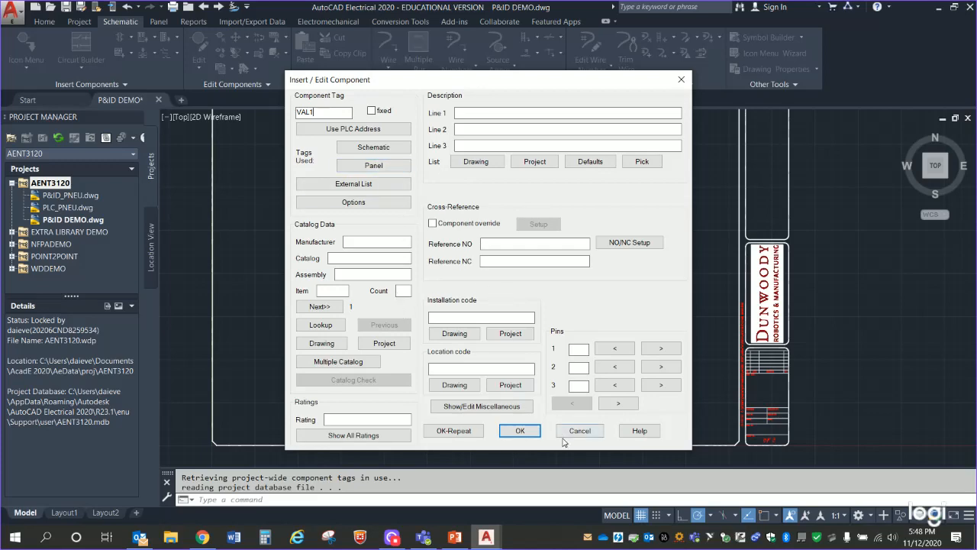
left_click(520, 431)
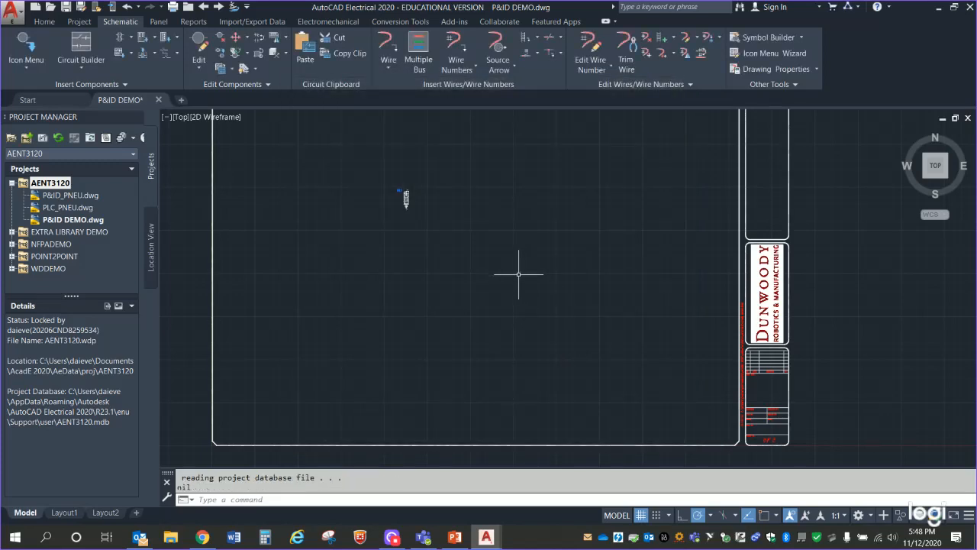
Examine the solenoid operator at the B end of the inserted valve symbol up close.
scroll(496, 290, "up", 3)
middle_click_drag(386, 268, 537, 462)
middle_click_drag(478, 214, 555, 449)
scroll(482, 332, "up", 5)
middle_click_drag(393, 331, 731, 386)
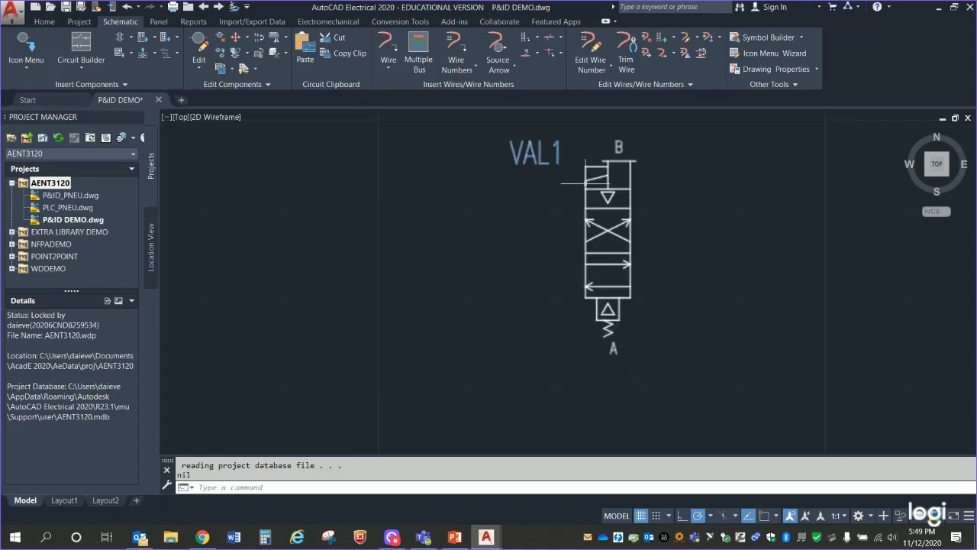
mouse_move(575, 160)
left_mouse_down()
mouse_move(605, 179)
mouse_move(600, 200)
mouse_move(586, 184)
left_mouse_up()
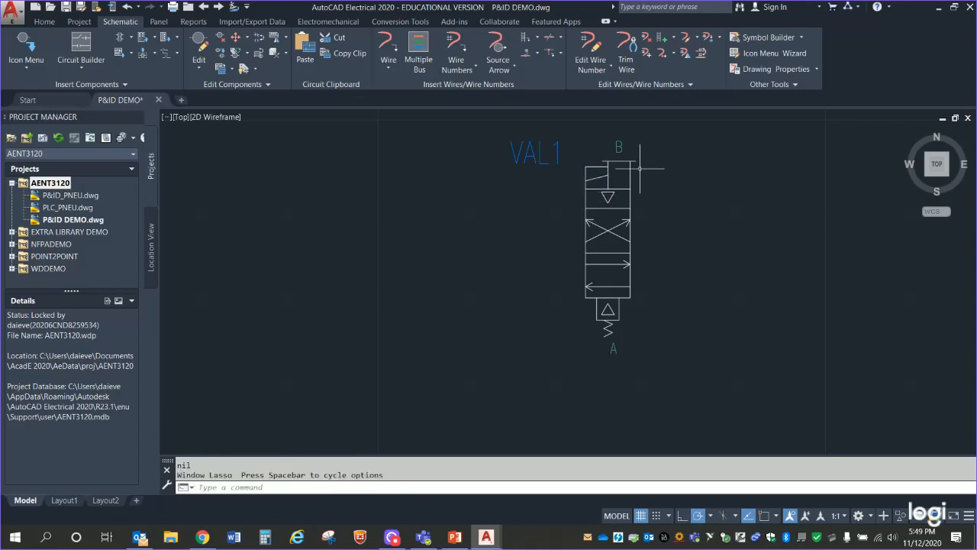
left_click(606, 145)
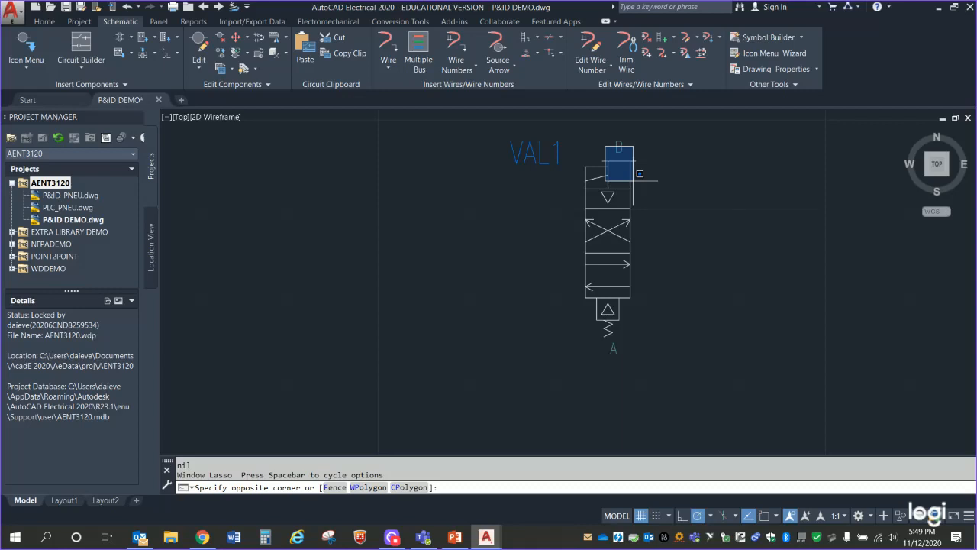
key("Escape")
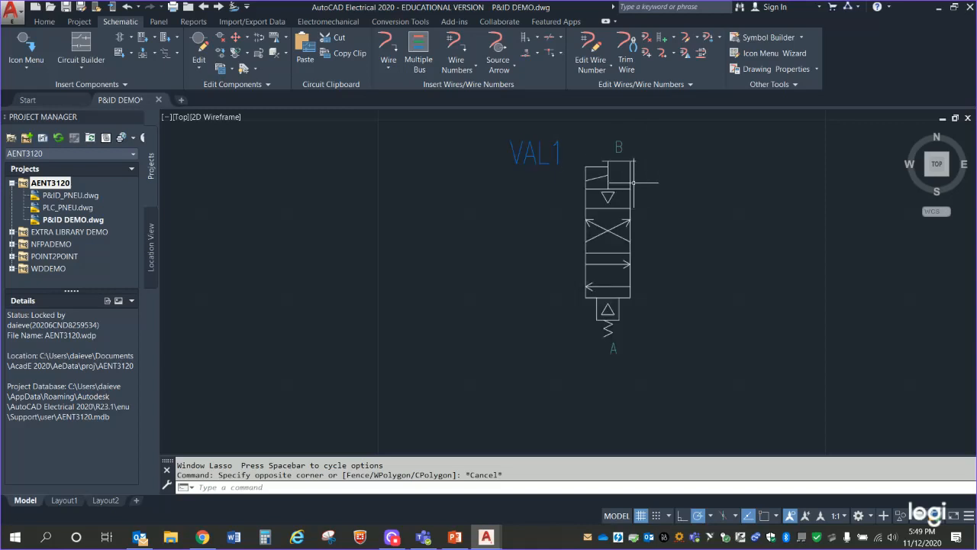
left_click(573, 141)
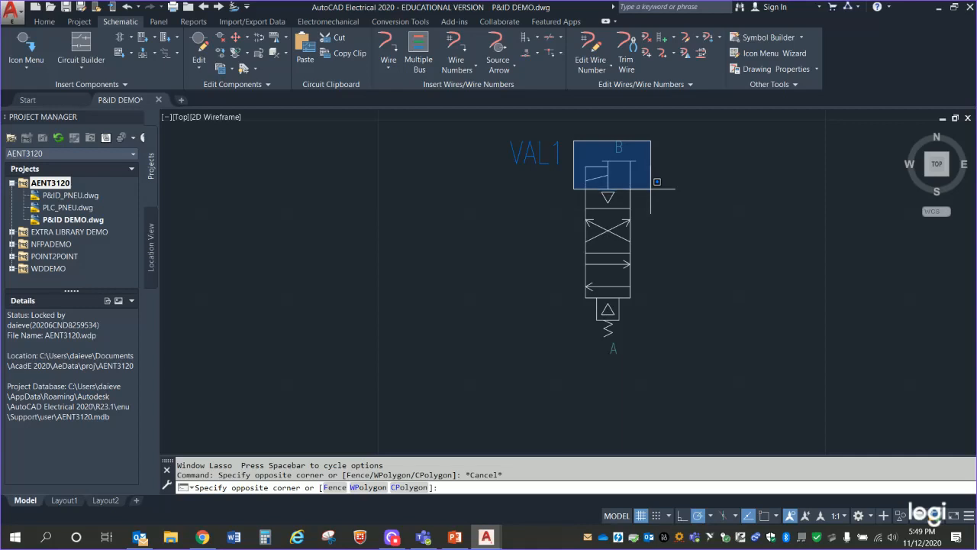
key("Escape")
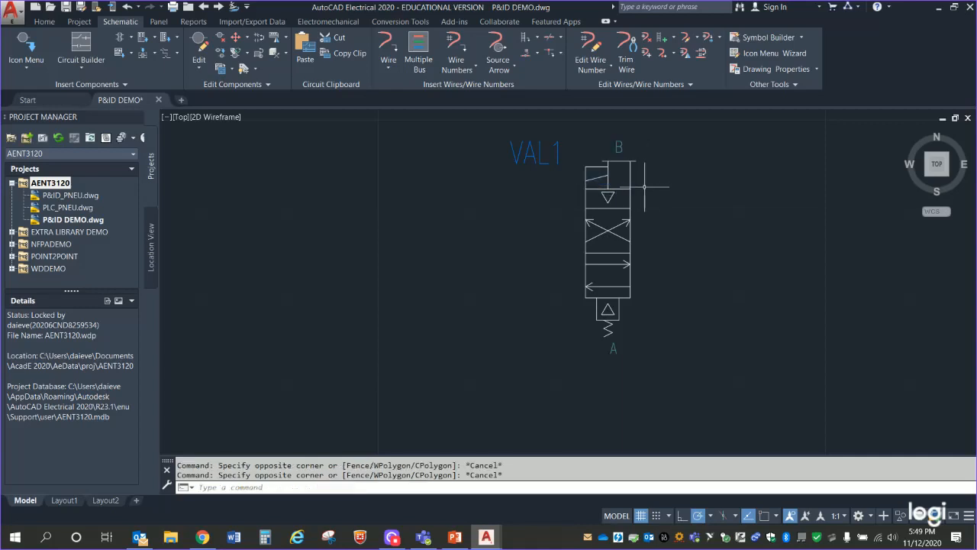
Examine the valve symbol's flow paths and the spring return at its A end.
scroll(336, 321, "down", 3)
mouse_move(356, 331)
middle_mouse_down()
mouse_move(403, 298)
mouse_move(662, 247)
middle_mouse_up()
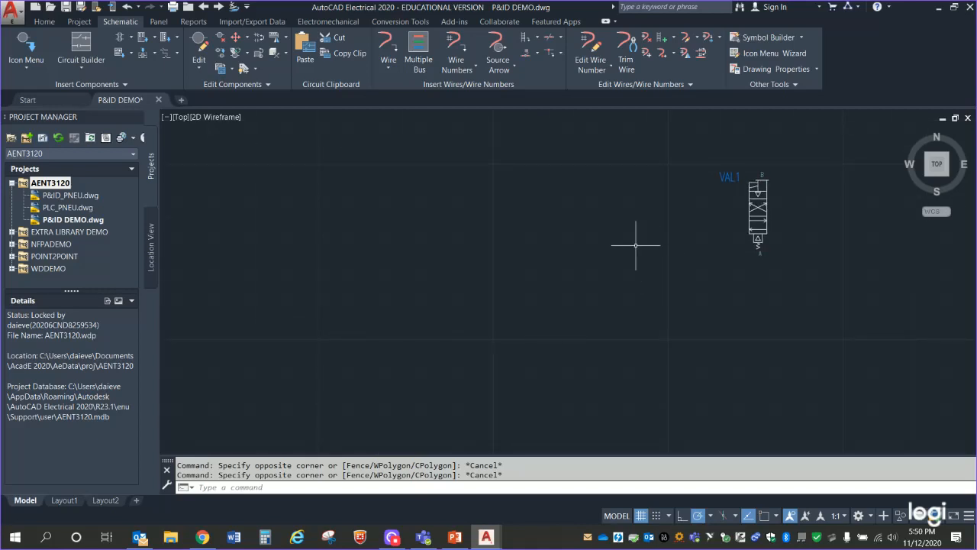
scroll(636, 245, "up", 4)
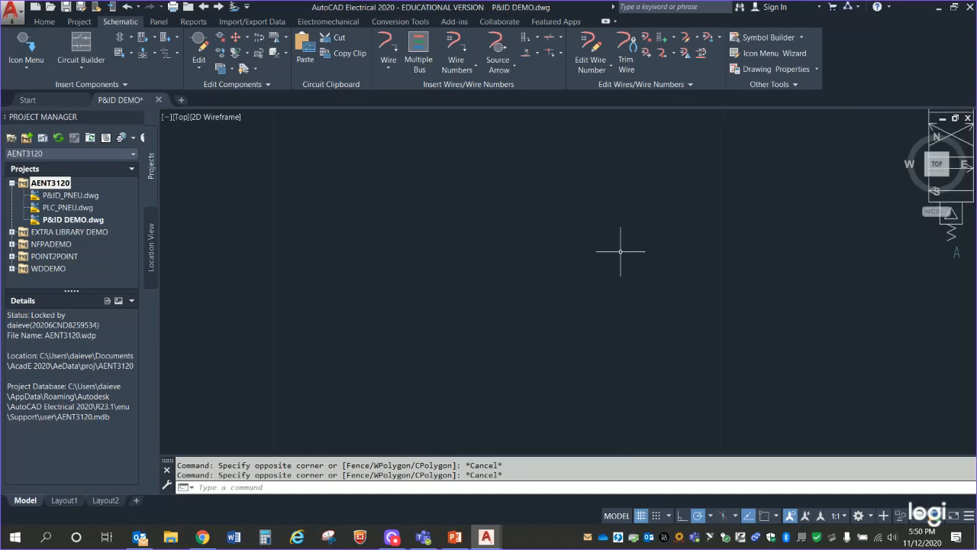
middle_click_drag(575, 254, 312, 328)
middle_click_drag(502, 273, 384, 308)
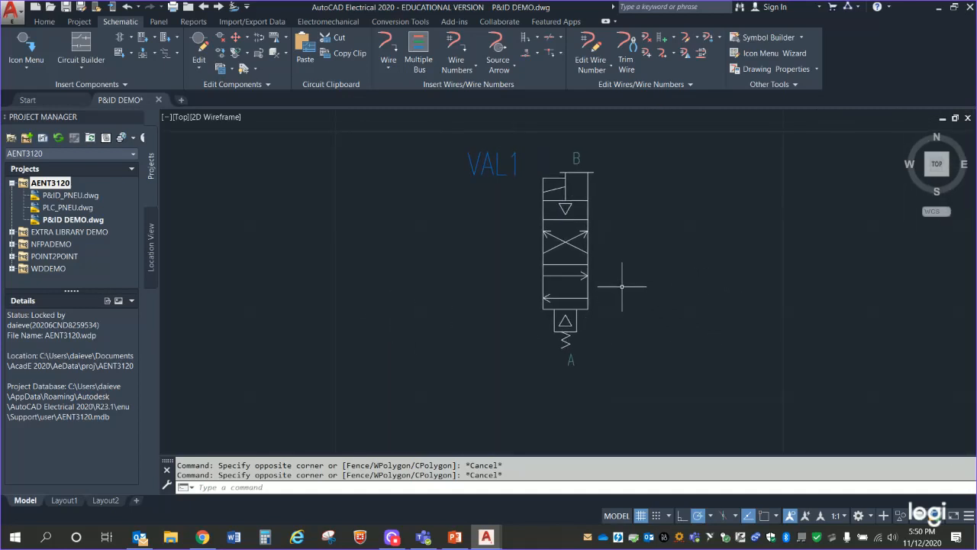
scroll(622, 284, "up", 2)
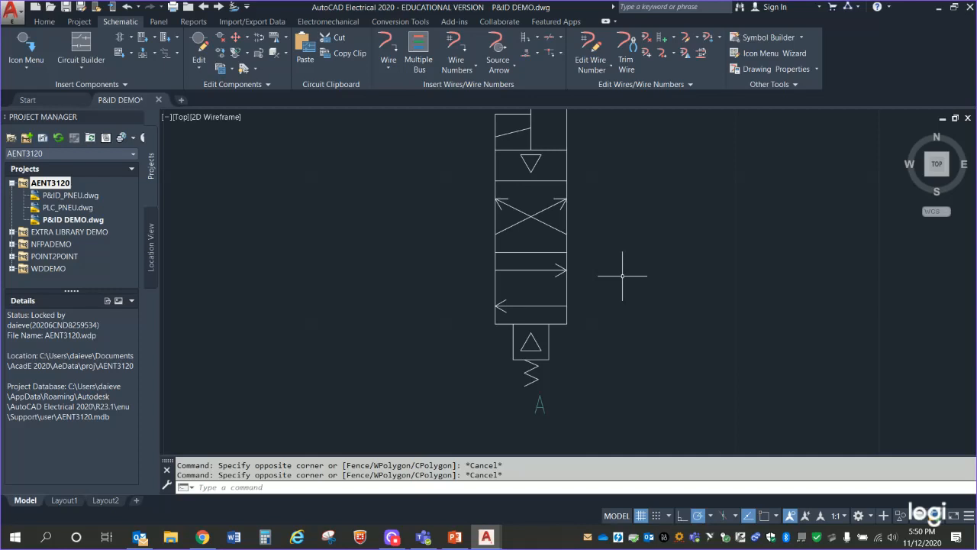
scroll(714, 252, "down", 10)
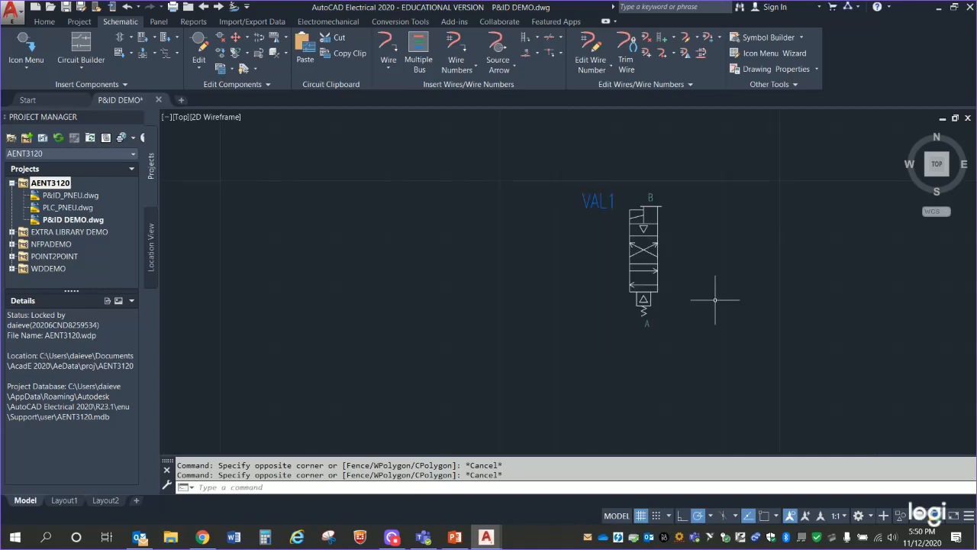
scroll(504, 315, "up", 4)
mouse_move(498, 321)
middle_mouse_down()
mouse_move(275, 203)
mouse_move(246, 208)
middle_mouse_up()
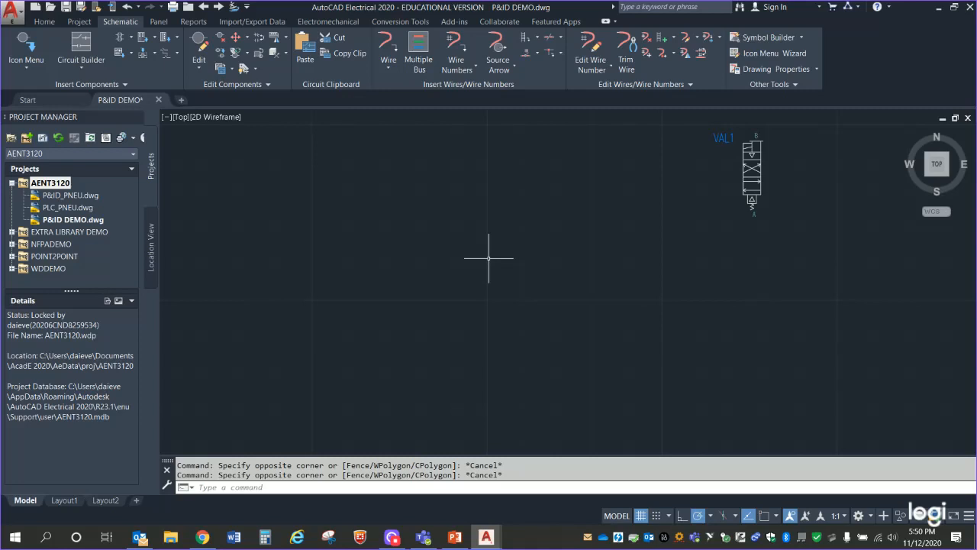
Delete the inserted solenoid valve symbol together with its tag.
middle_click_drag(673, 329, 453, 360)
left_click(460, 140)
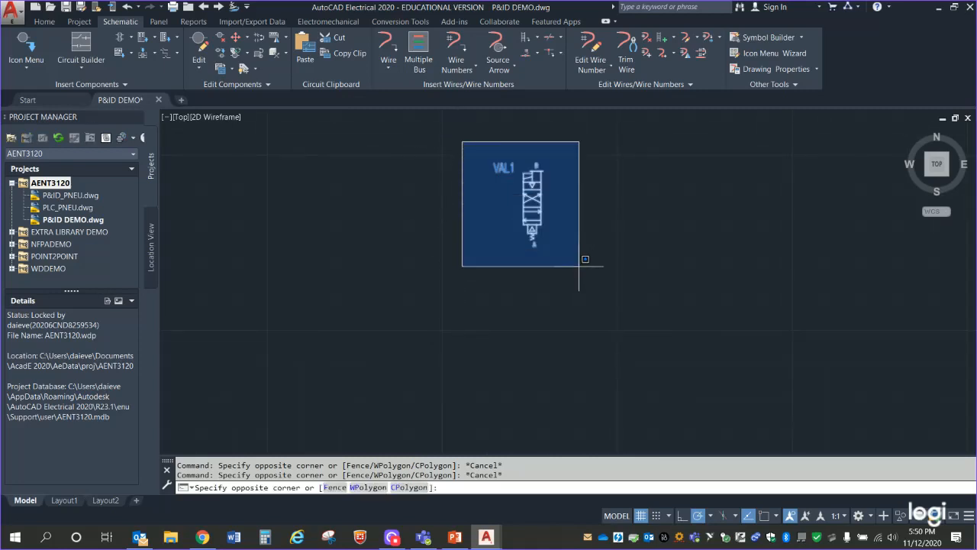
left_click(599, 288)
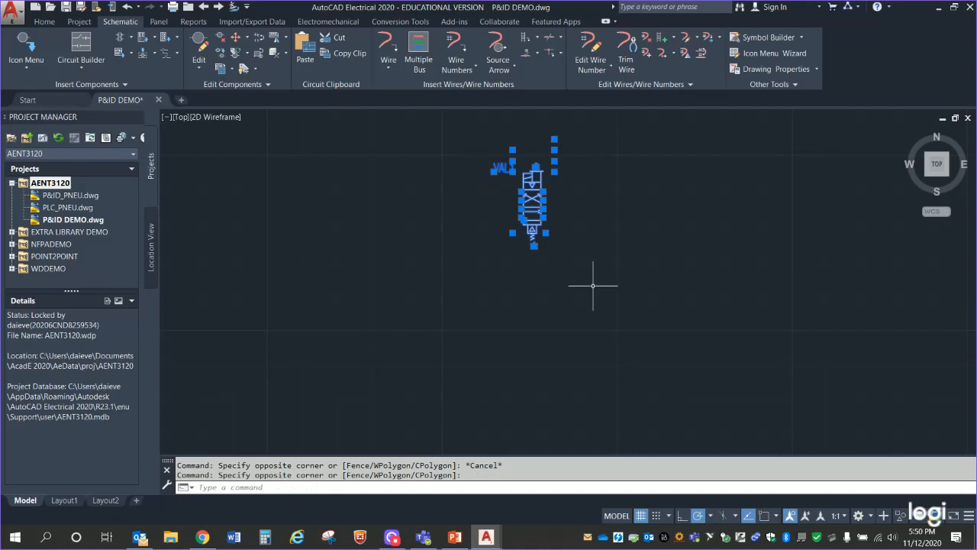
key("Delete")
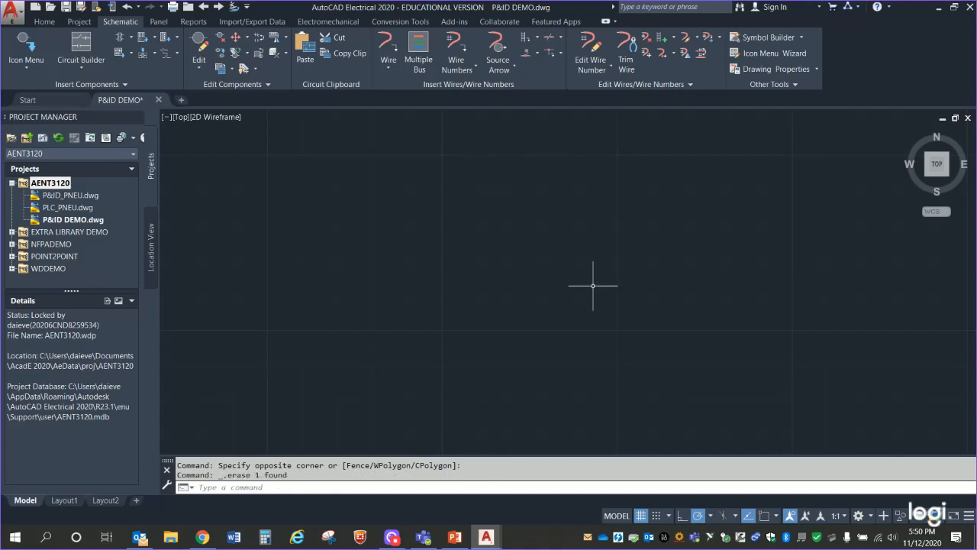
Turn on grid snap for placing components in the drawing.
key("F9")
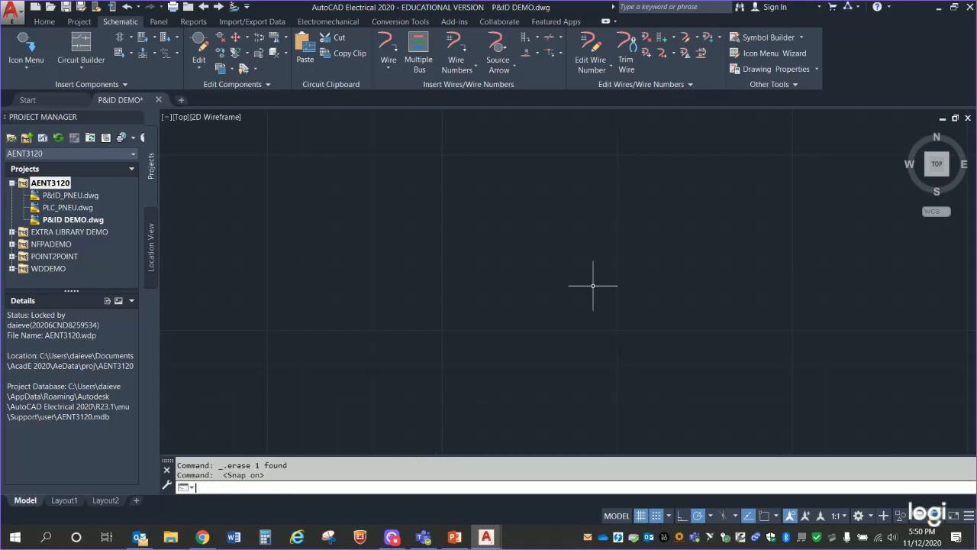
key("F9")
key("F9")
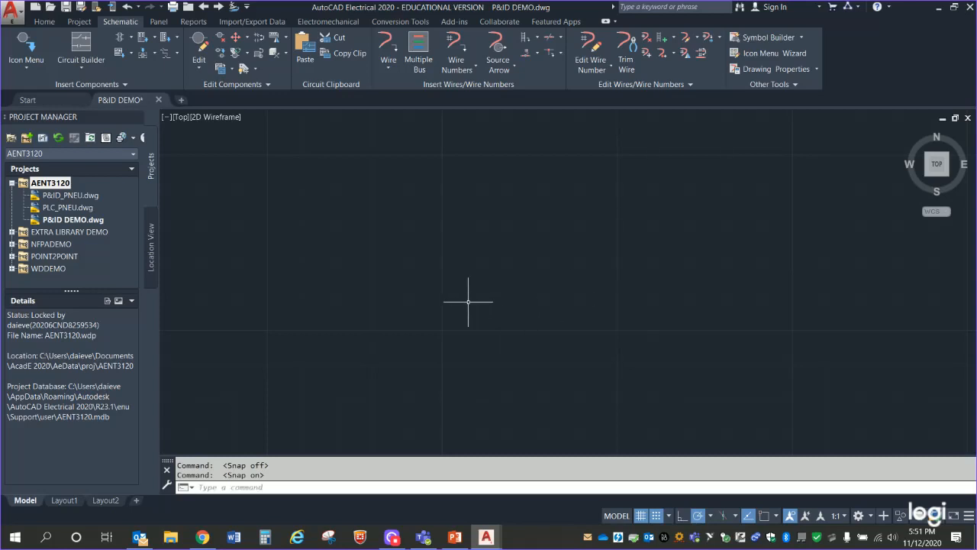
scroll(565, 286, "down", 3)
scroll(581, 325, "down", 2)
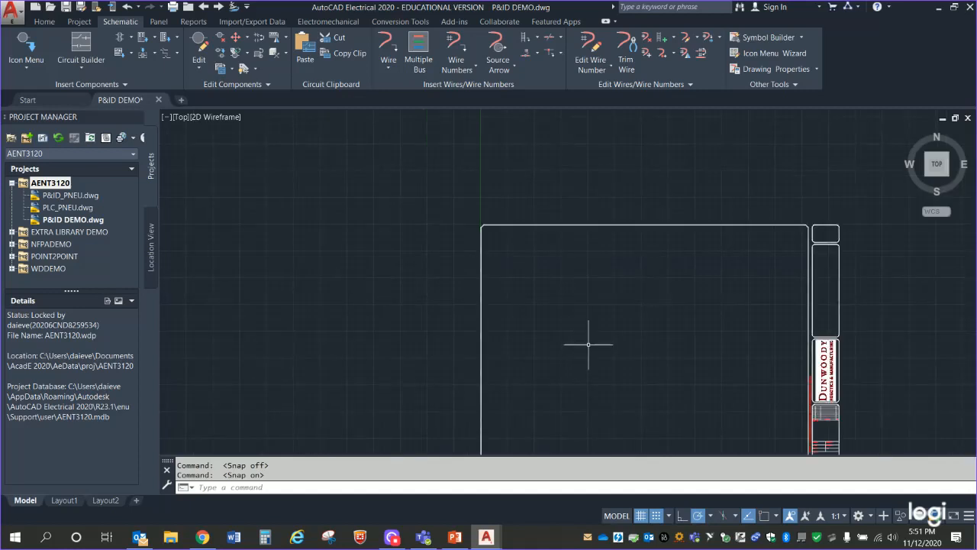
mouse_move(585, 343)
middle_mouse_down()
mouse_move(460, 211)
mouse_move(449, 285)
mouse_move(382, 338)
mouse_move(399, 323)
middle_mouse_up()
scroll(454, 272, "up", 2)
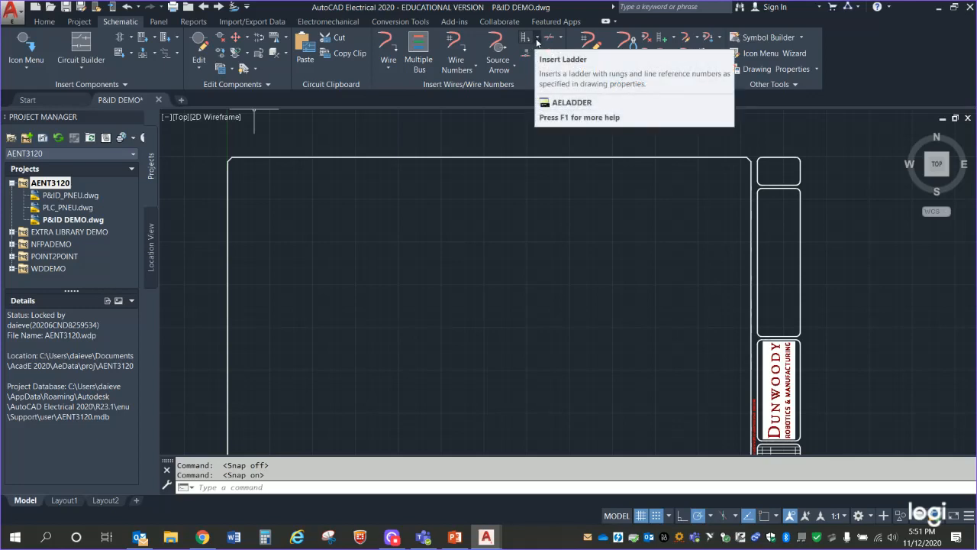
left_click(537, 39)
left_click(556, 57)
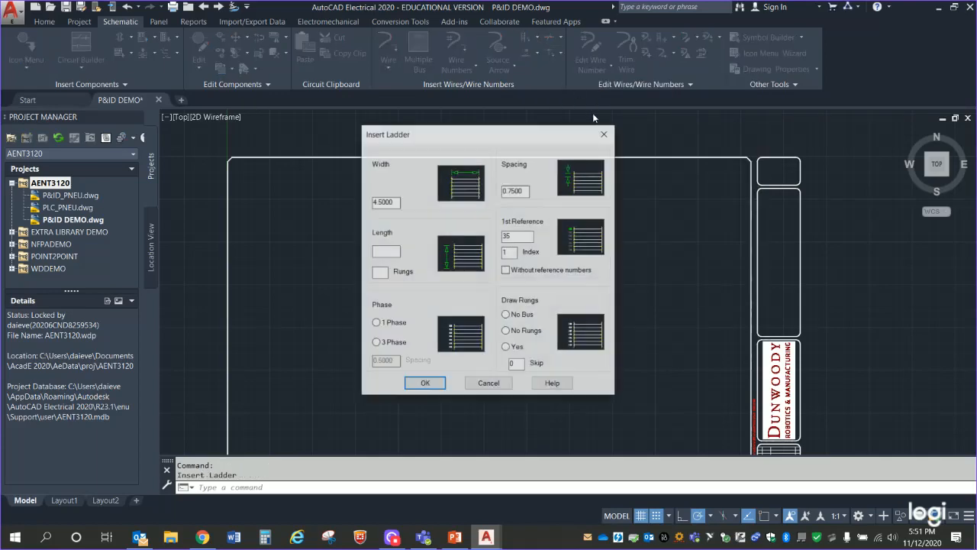
left_click(376, 343)
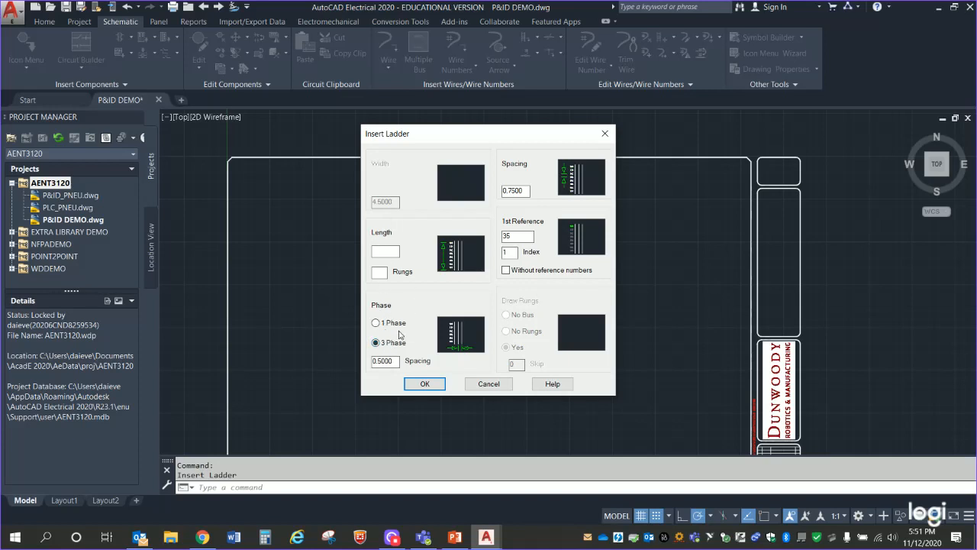
left_click(426, 384)
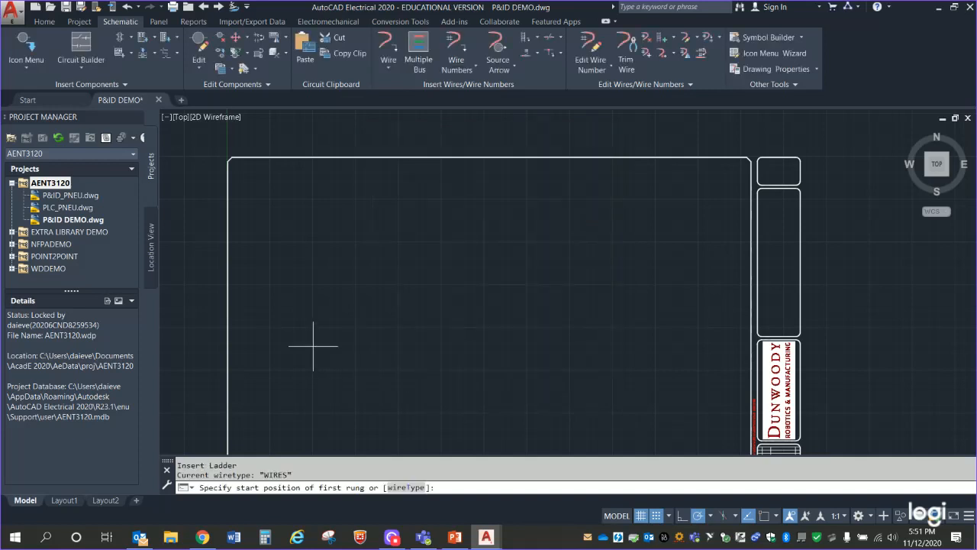
left_click(272, 202)
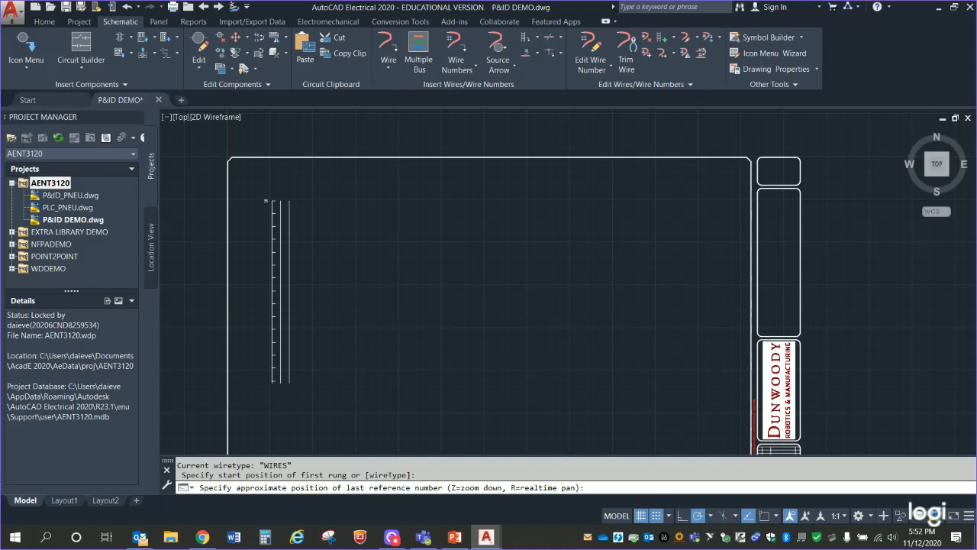
key("Escape")
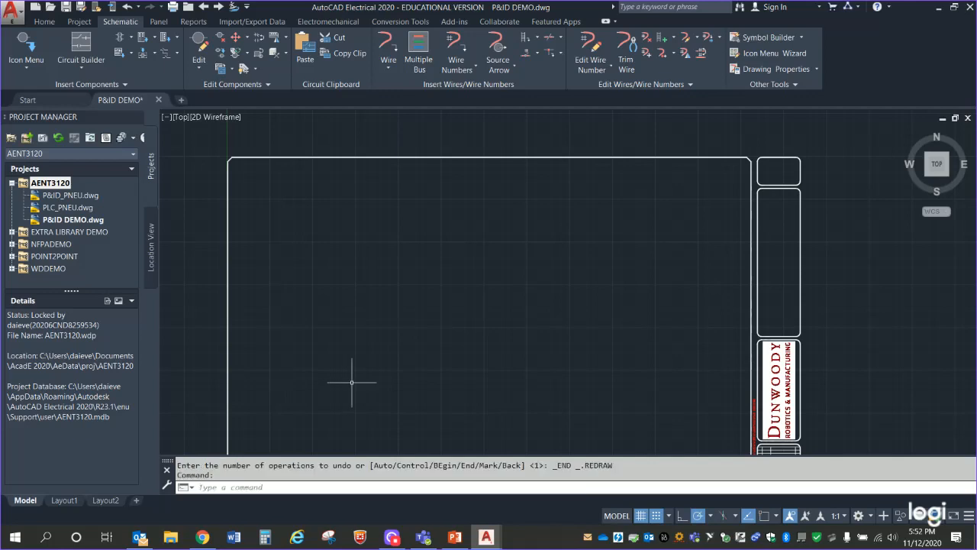
Insert a 3 Phase ladder with 0.5 phase spacing, numbered from 35 to 50, inside the drawing border near its upper-left corner.
left_click(538, 55)
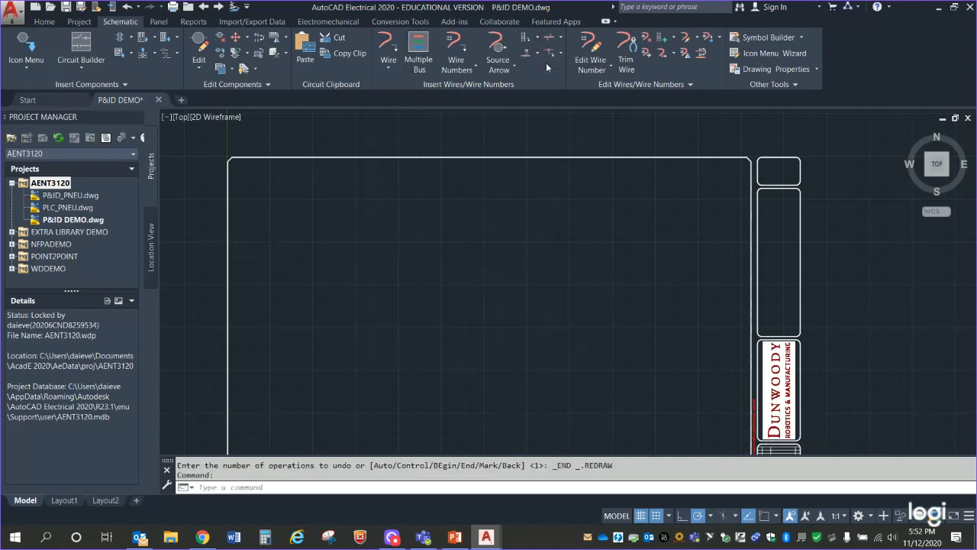
left_click(378, 345)
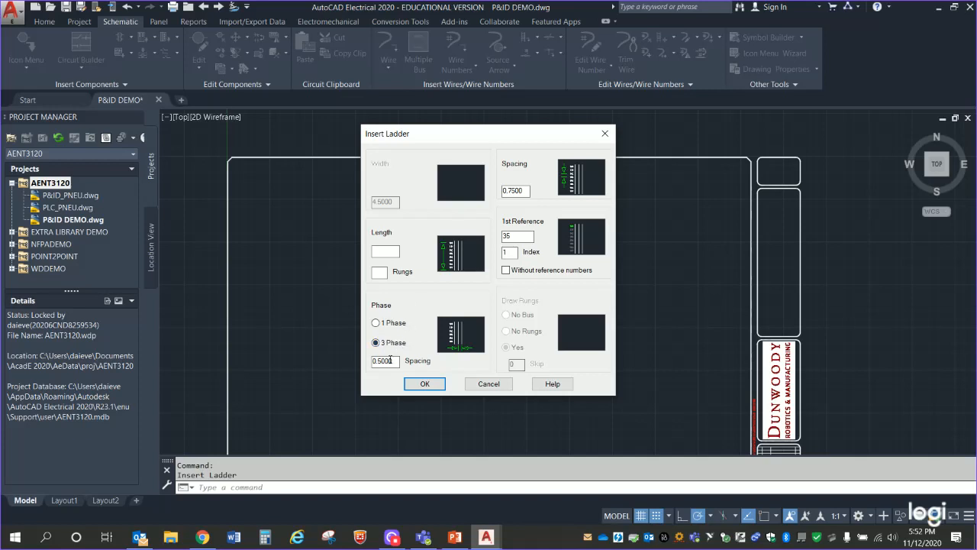
left_click(377, 323)
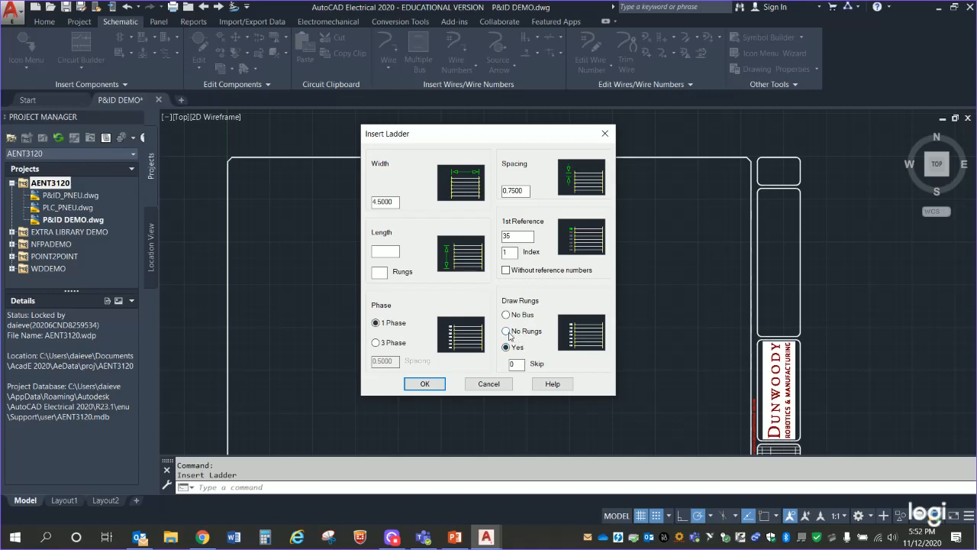
left_click(507, 332)
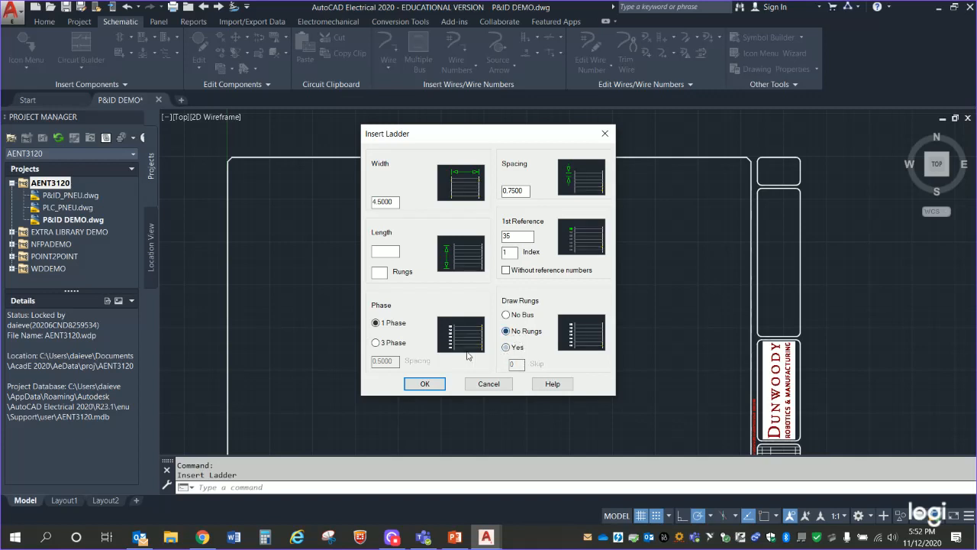
left_click(395, 344)
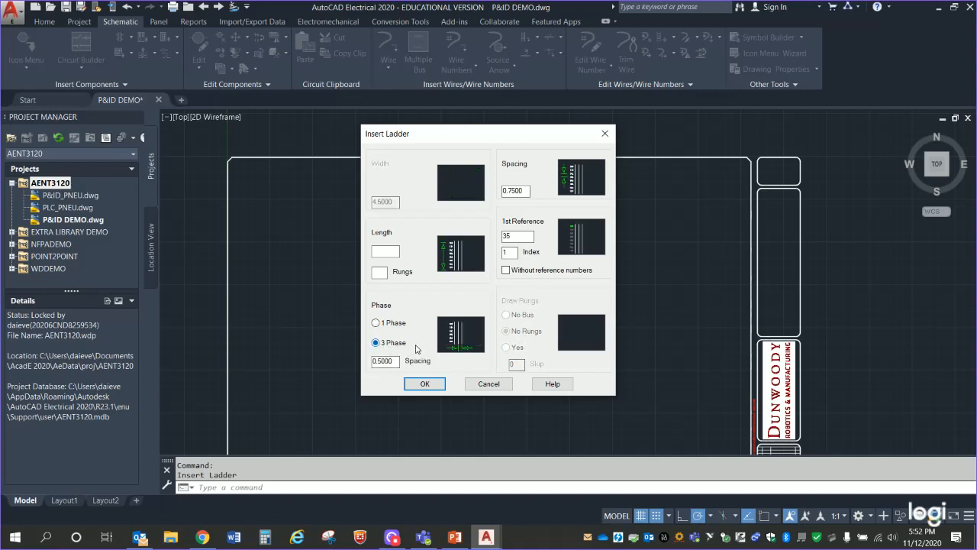
left_click(389, 324)
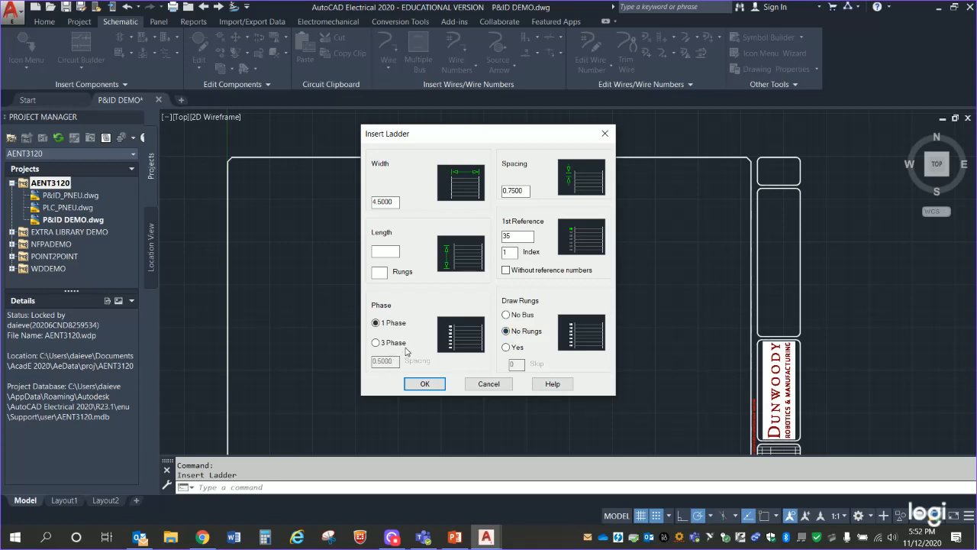
left_click(378, 343)
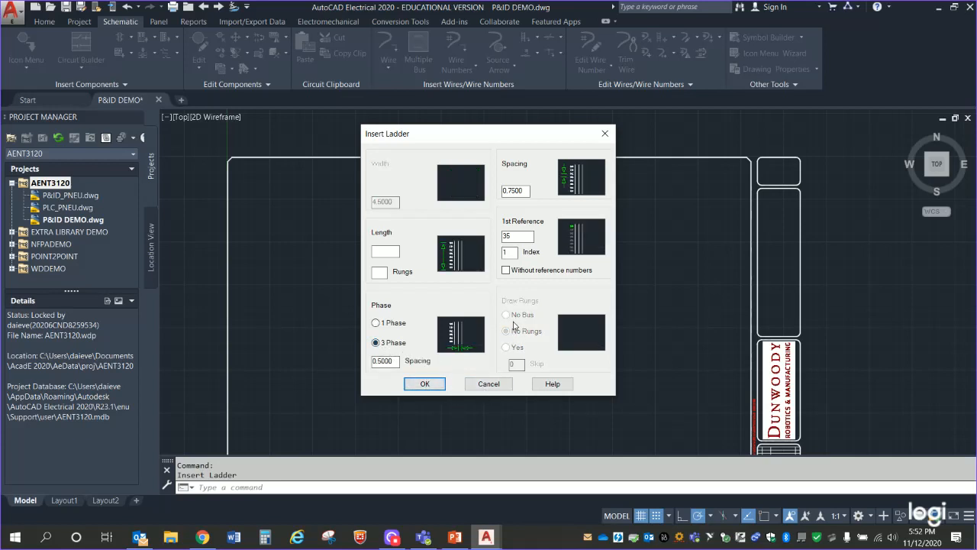
left_click(425, 384)
left_click(267, 199)
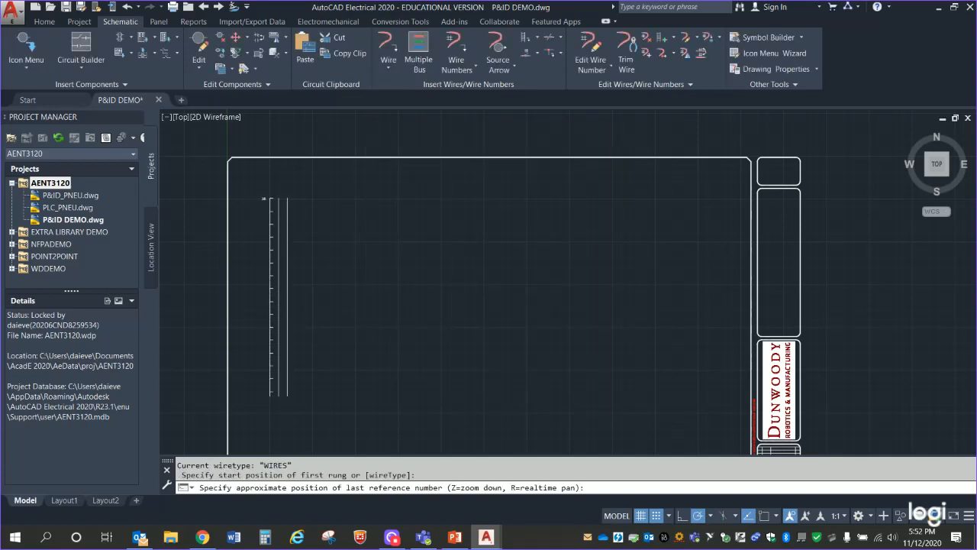
left_click(287, 396)
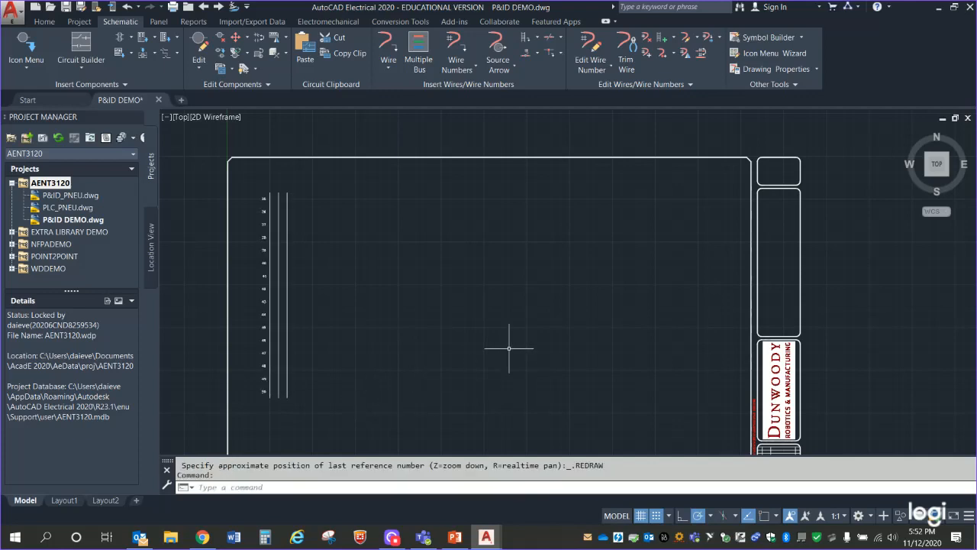
Place an Arrow Tail - Up reference-only arrow on the top end of the ladder's rightmost line, described as PSI.
scroll(409, 307, "up", 3)
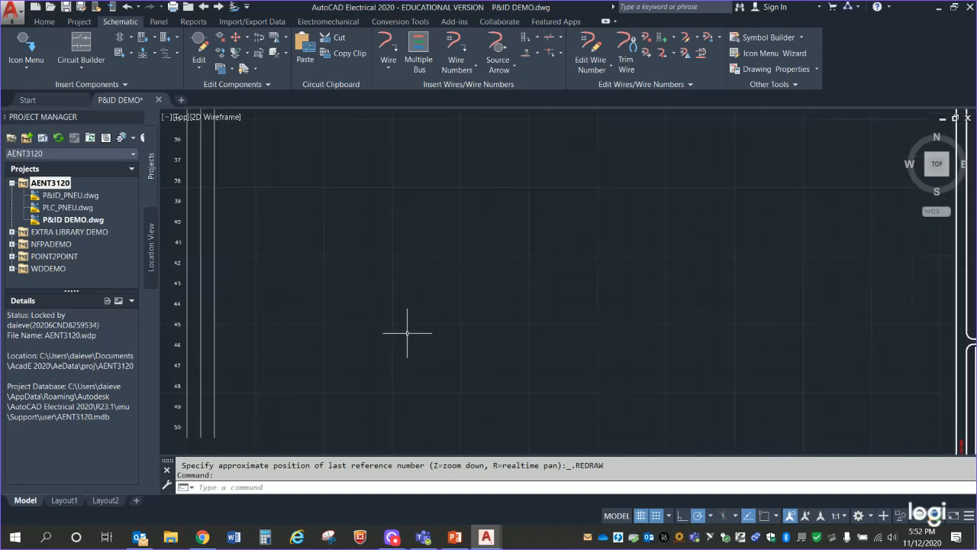
scroll(541, 371, "down", 2)
scroll(529, 353, "up", 3)
middle_click_drag(510, 347, 549, 448)
middle_click_drag(598, 350, 605, 314)
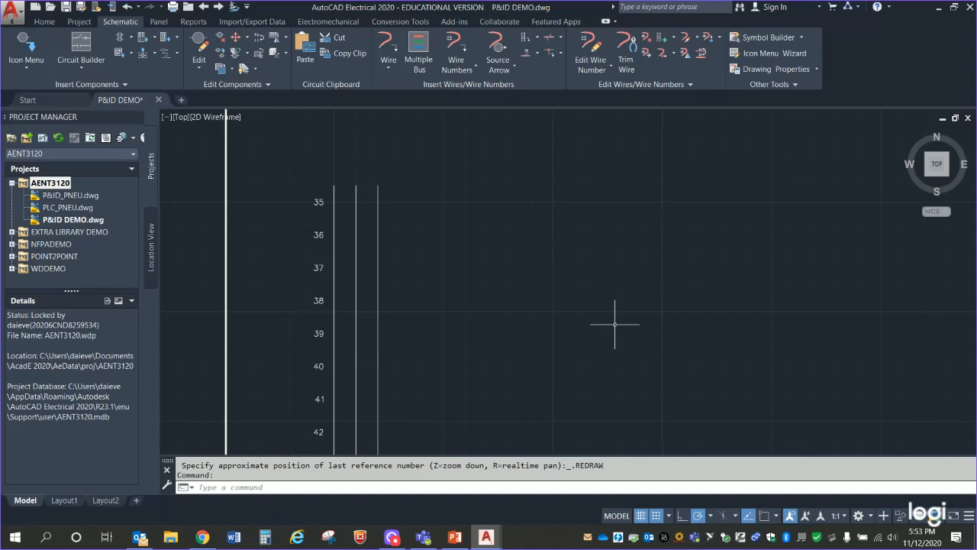
scroll(453, 244, "up", 2)
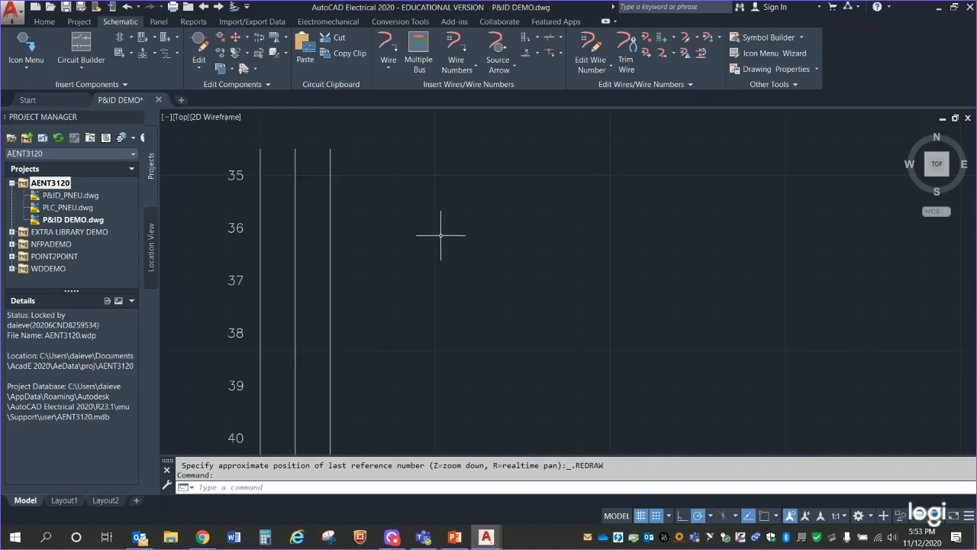
mouse_move(508, 241)
middle_mouse_down()
mouse_move(662, 301)
mouse_move(502, 349)
mouse_move(570, 349)
middle_mouse_up()
scroll(661, 300, "up", 2)
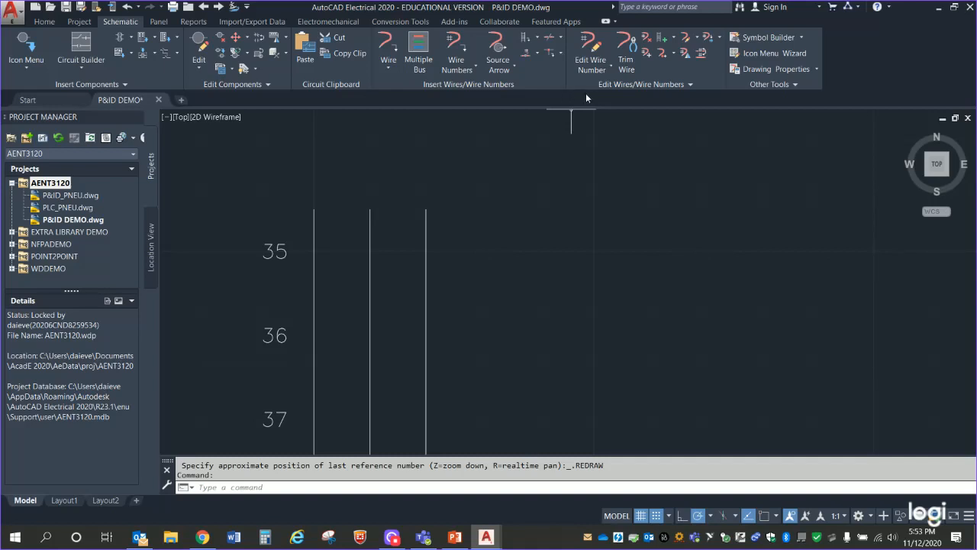
left_click(514, 67)
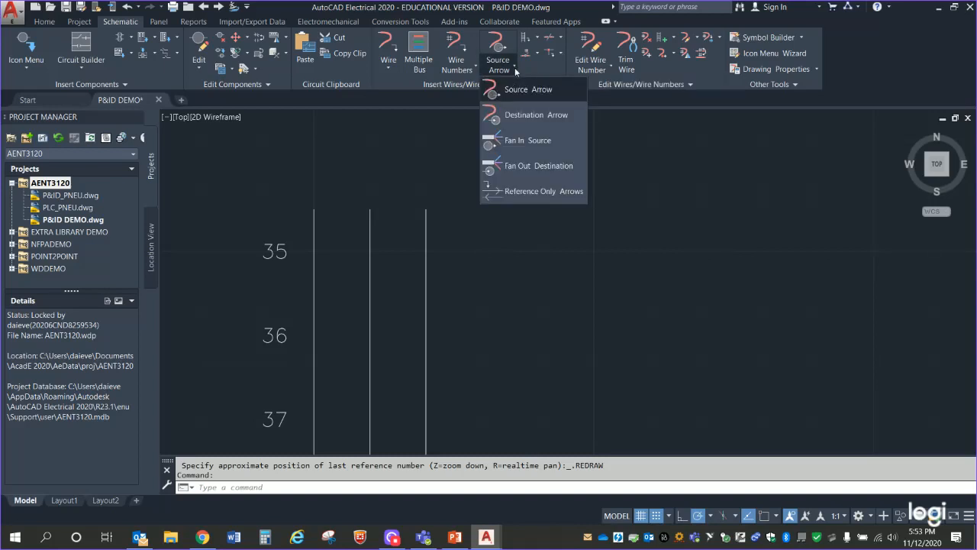
left_click(537, 192)
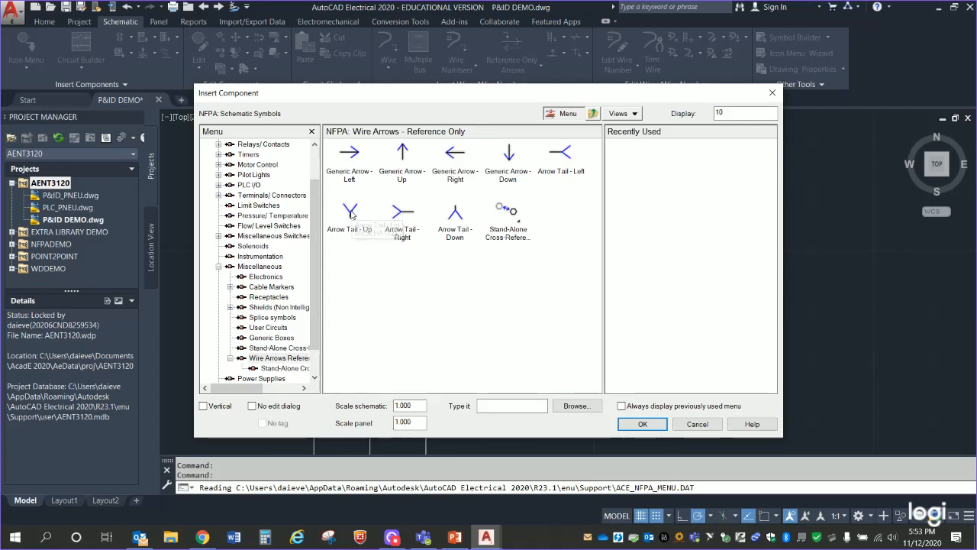
left_click(352, 217)
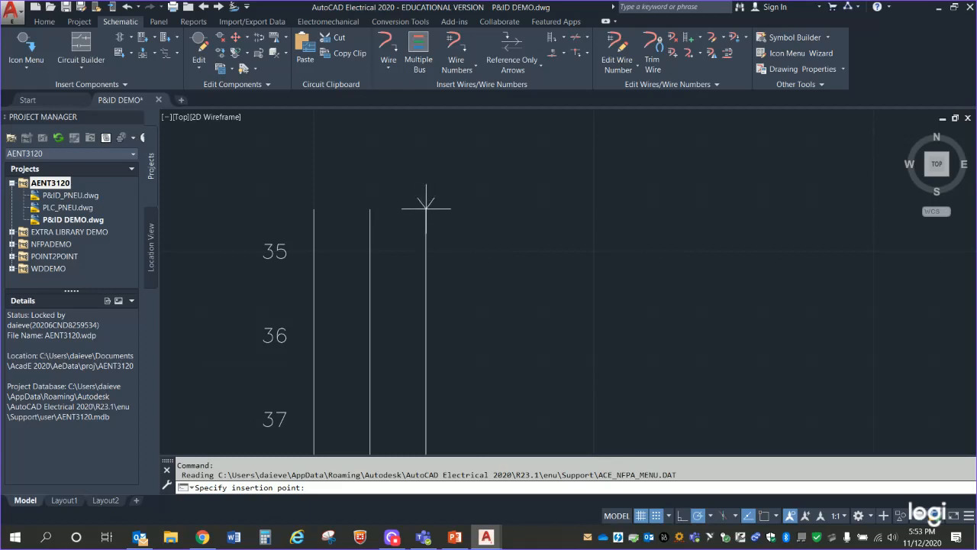
left_click(426, 207)
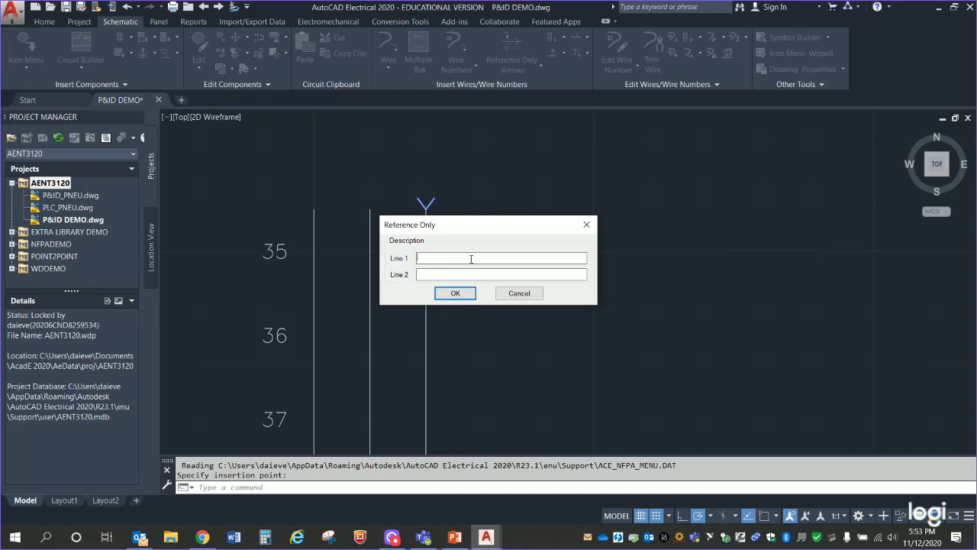
type("PSI")
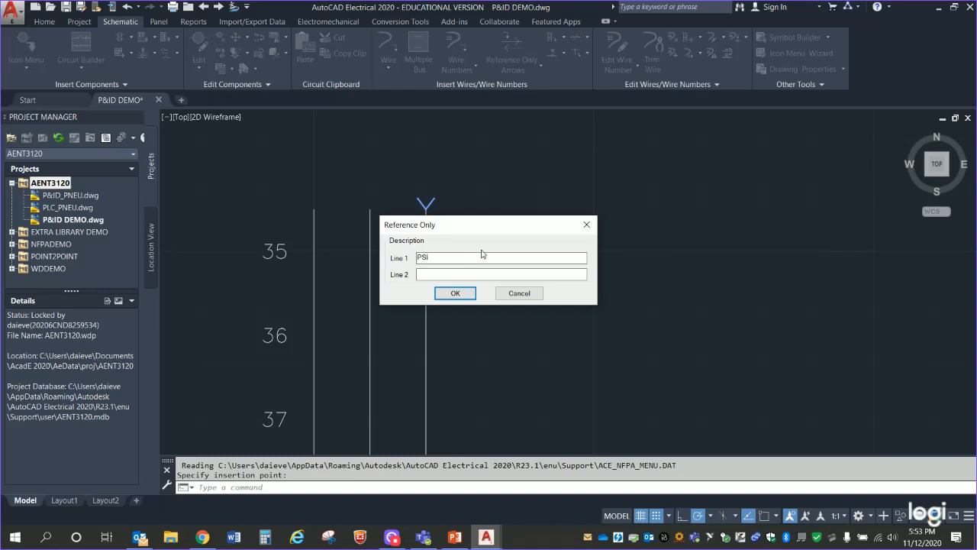
left_click(455, 293)
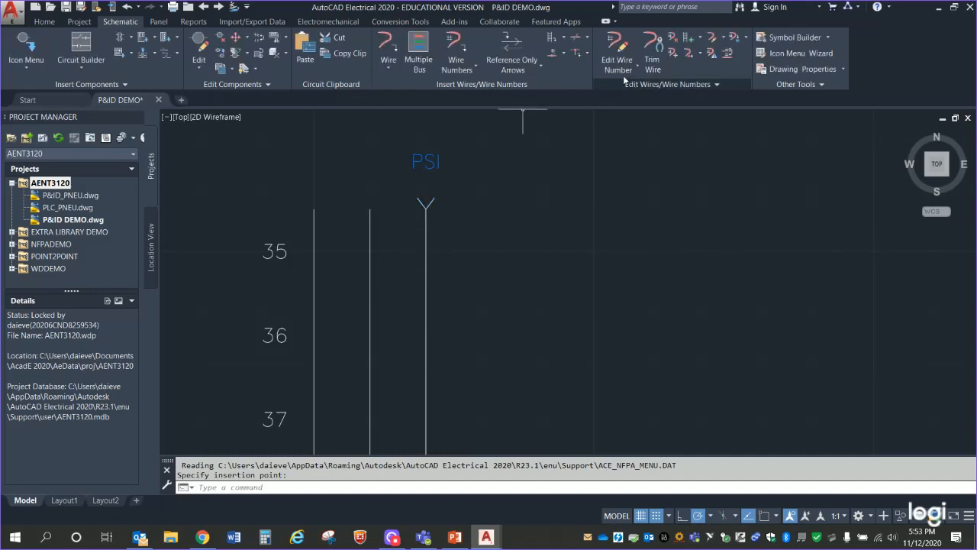
Place an Arrow Tail - Up reference-only arrow on the top end of the ladder's middle line, described as EXHB.
left_click(532, 68)
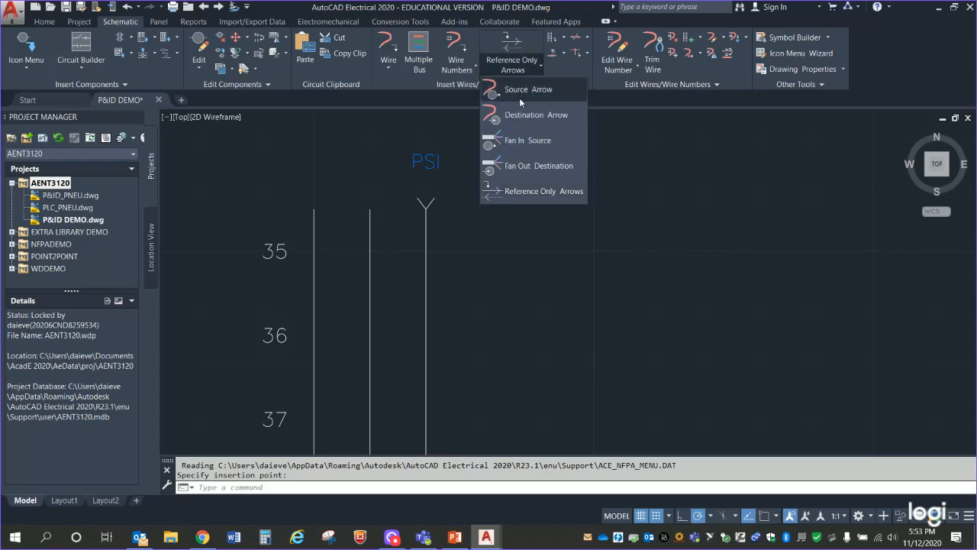
left_click(529, 193)
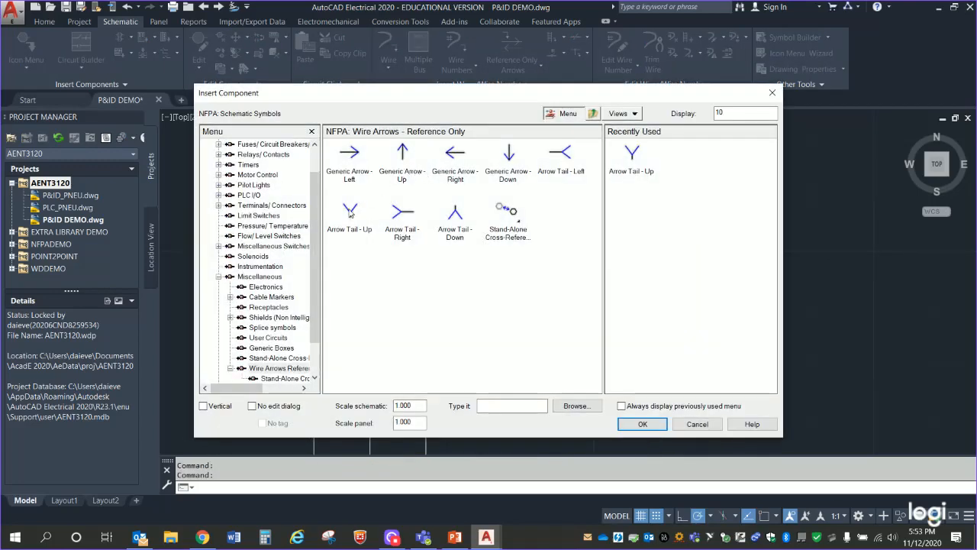
double_click(350, 214)
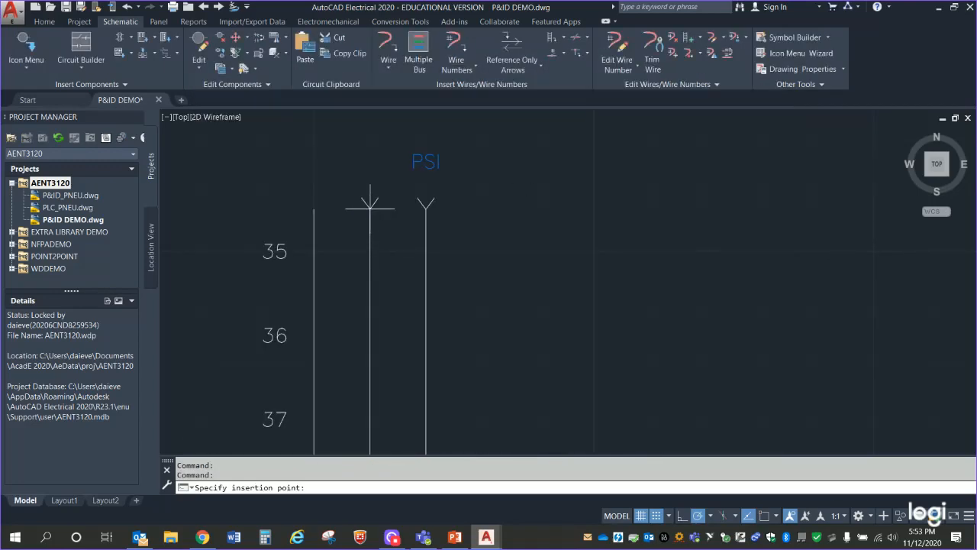
left_click(369, 208)
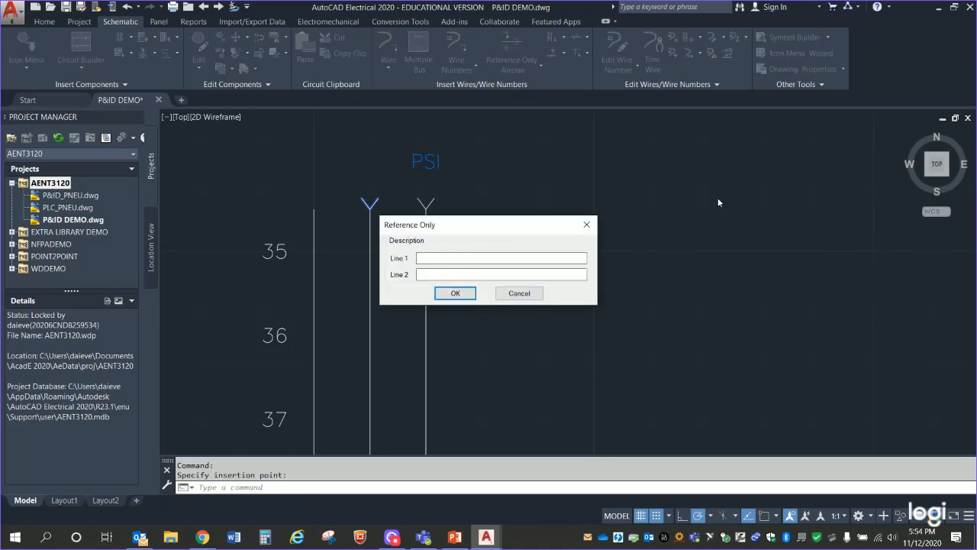
type("E")
key("BackSpace")
type("EXHBHB")
left_click(455, 293)
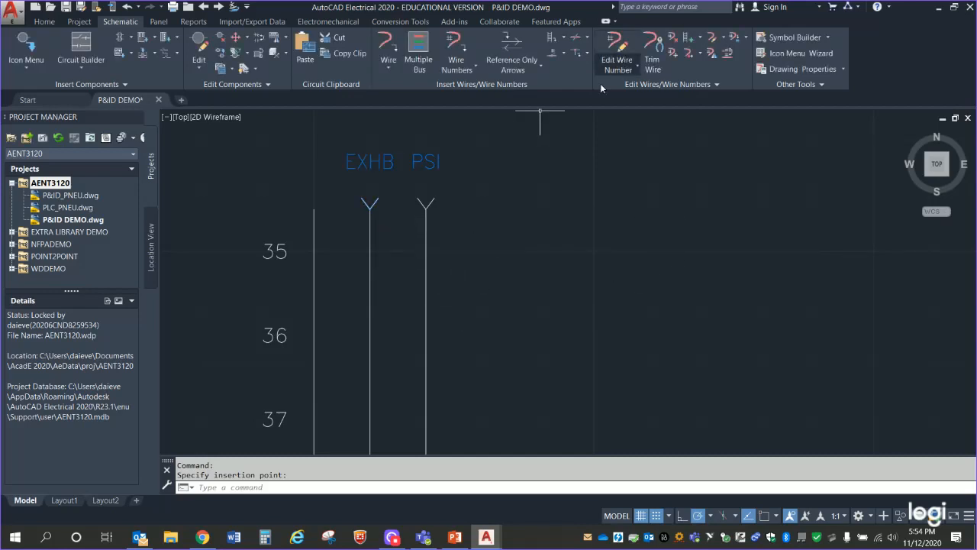
Place an Arrow Tail - Up reference-only arrow on the top end of the ladder's leftmost line, described as EXHA.
left_click(539, 64)
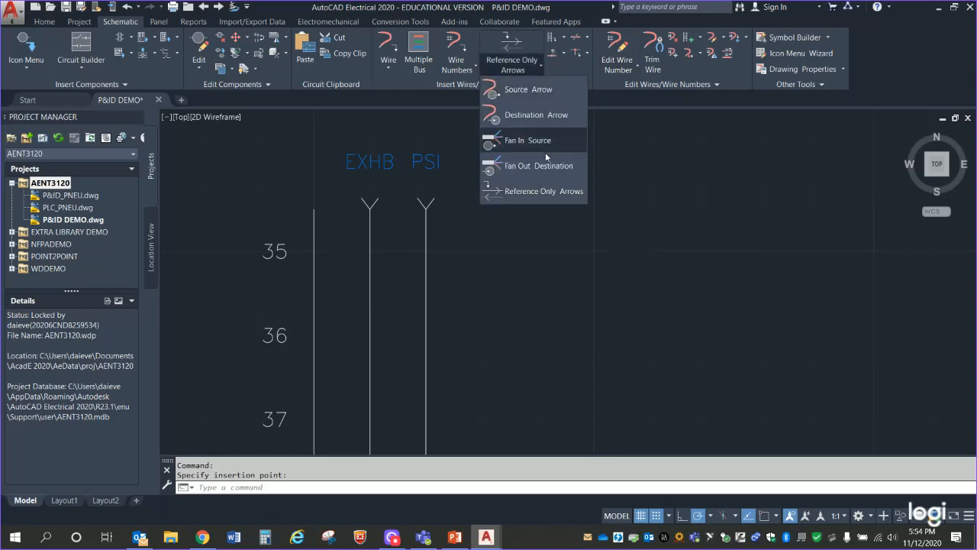
left_click(537, 192)
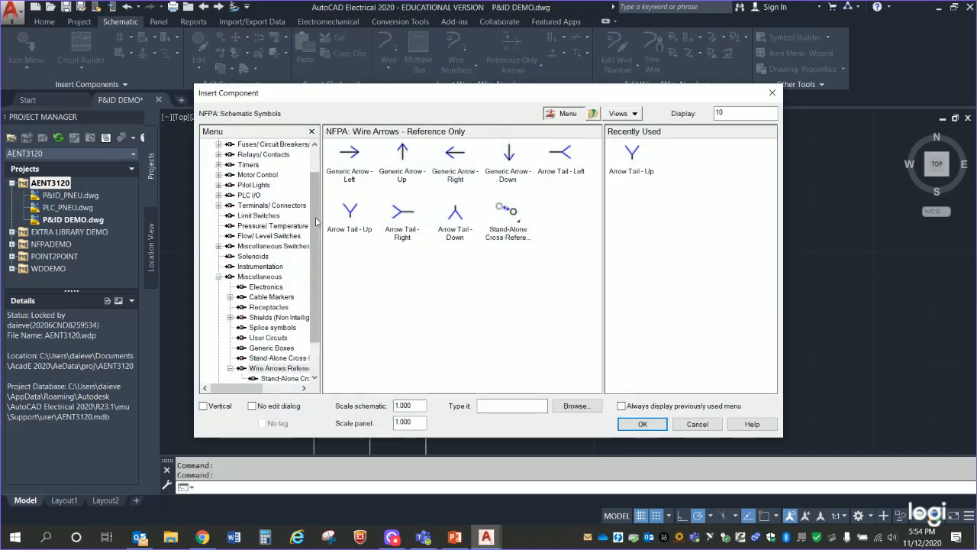
left_click(348, 211)
left_click(316, 203)
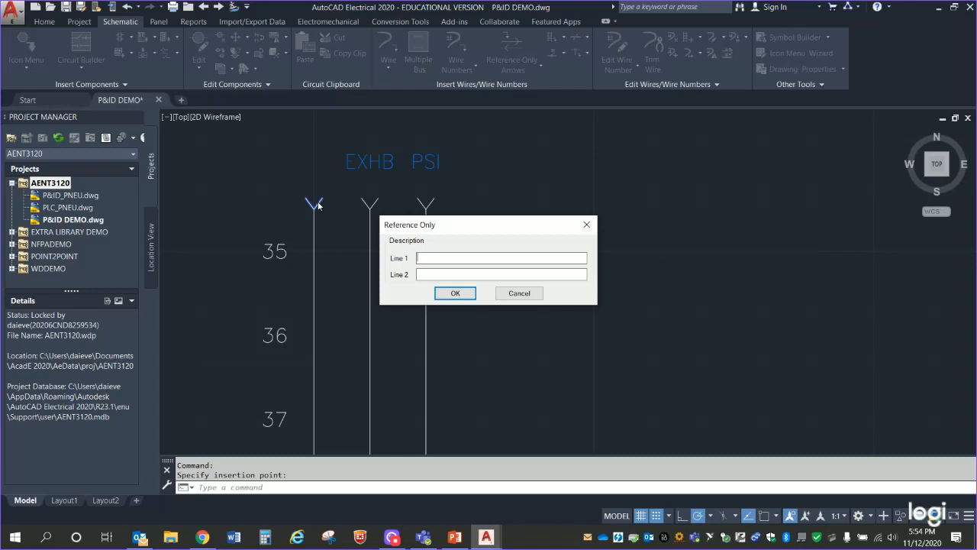
type("EXHA")
left_click(470, 293)
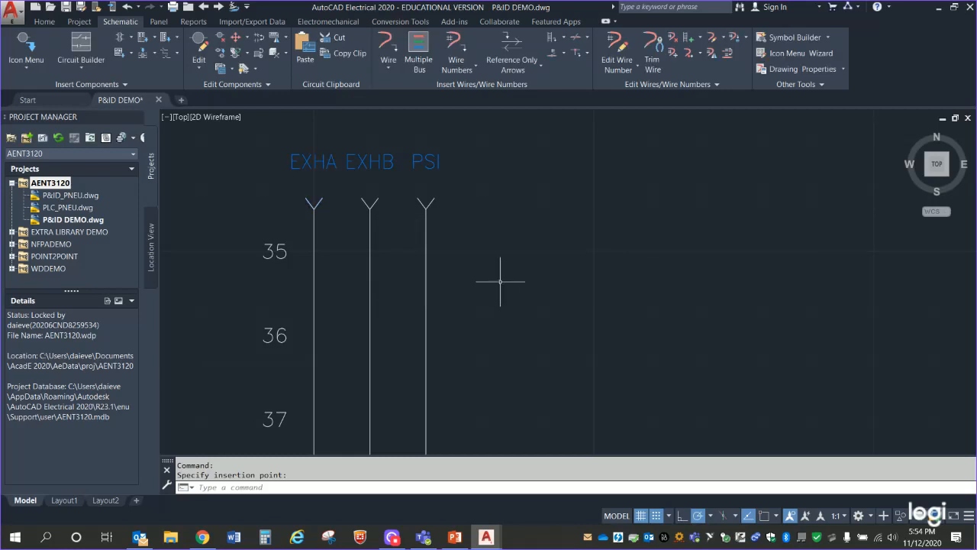
scroll(524, 339, "up", 3)
mouse_move(533, 336)
middle_mouse_down()
mouse_move(589, 371)
mouse_move(607, 399)
middle_mouse_up()
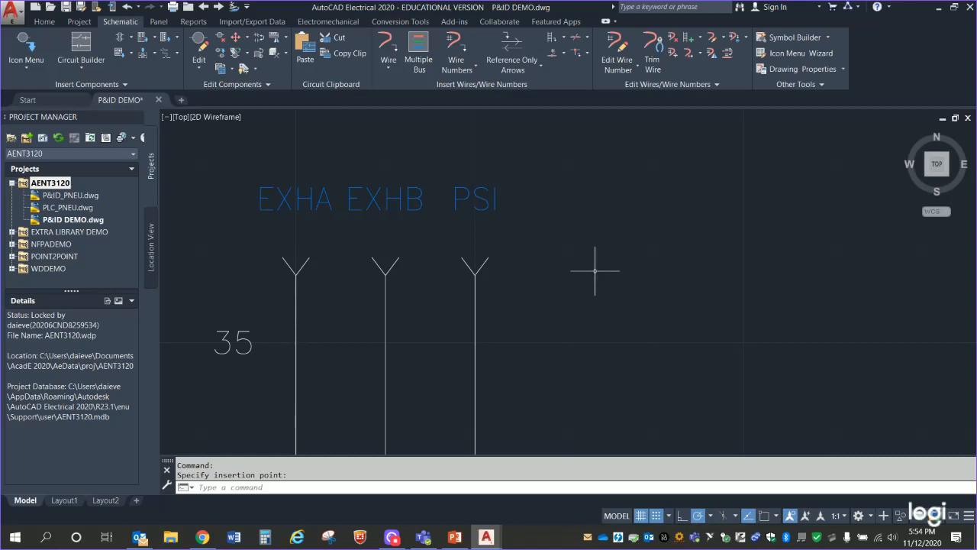
scroll(606, 274, "down", 6)
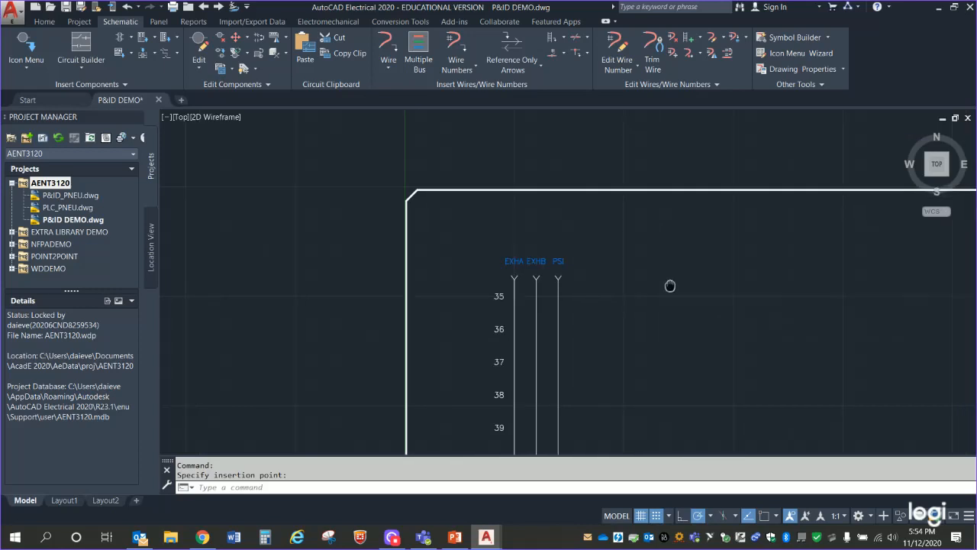
Insert a Single Solenoid Spring Return 4-way pneumatic valve beside the PSI line at reference 36, accepting tag VAL36 and repeating the insertion.
mouse_move(670, 284)
middle_mouse_down()
mouse_move(473, 267)
mouse_move(613, 192)
middle_mouse_up()
scroll(475, 264, "up", 3)
scroll(614, 192, "up", 2)
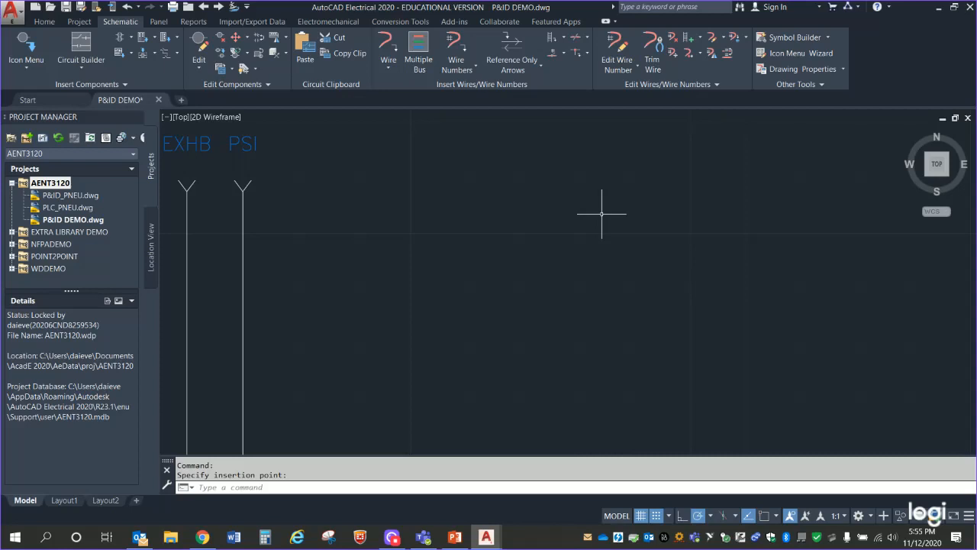
mouse_move(475, 257)
middle_mouse_down()
mouse_move(440, 257)
mouse_move(578, 227)
mouse_move(530, 226)
middle_mouse_up()
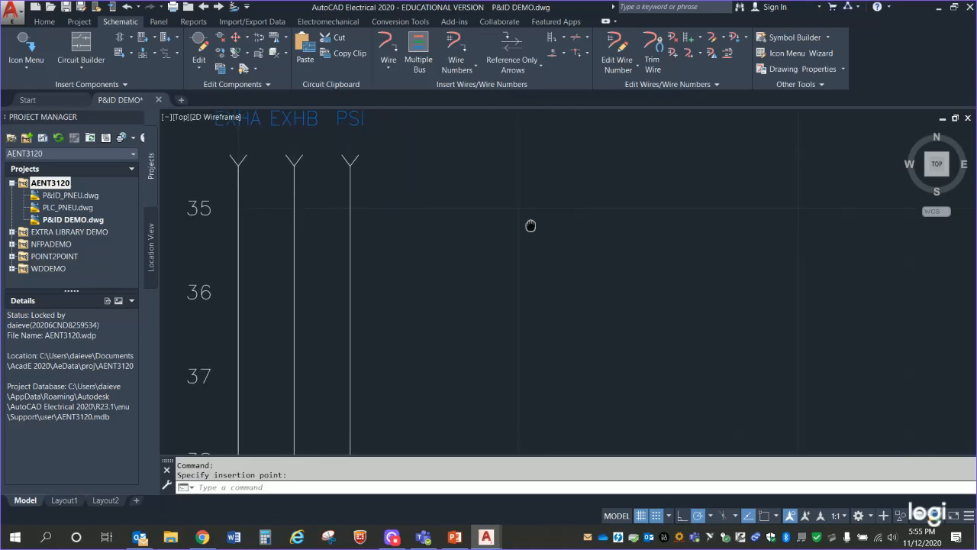
left_click(125, 83)
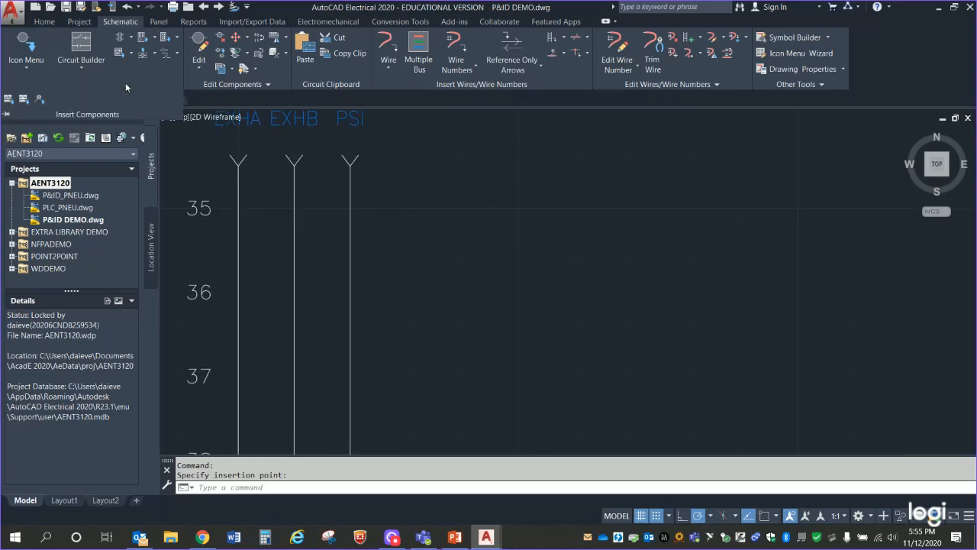
left_click(7, 103)
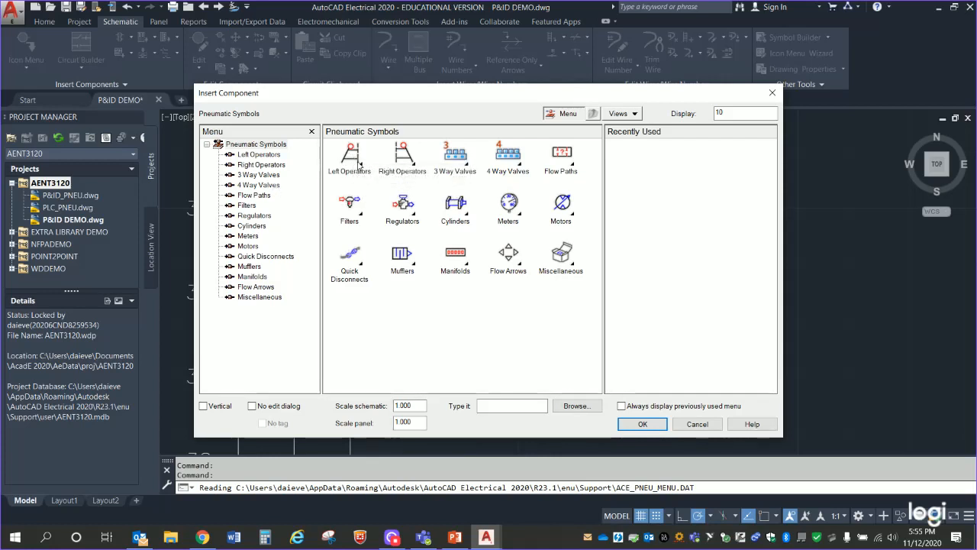
left_click(471, 167)
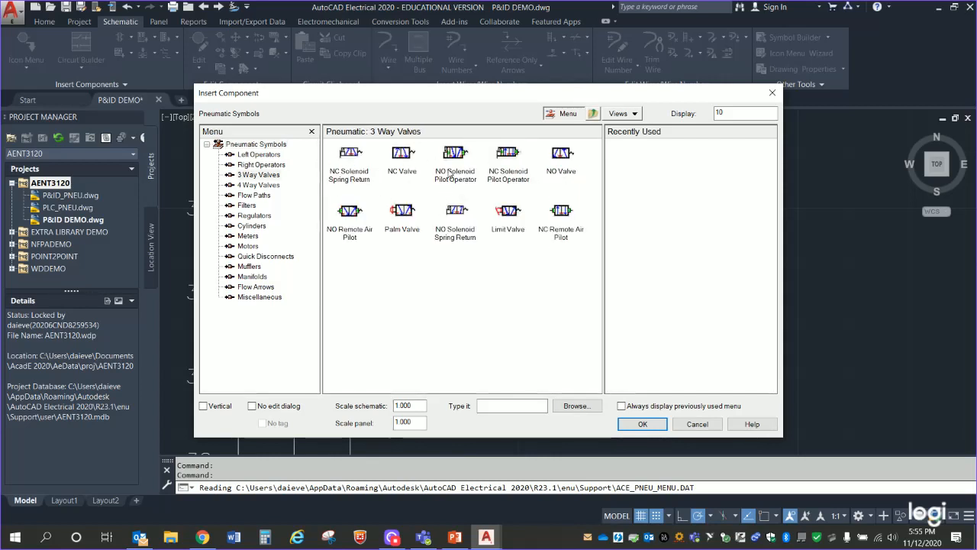
left_click(267, 186)
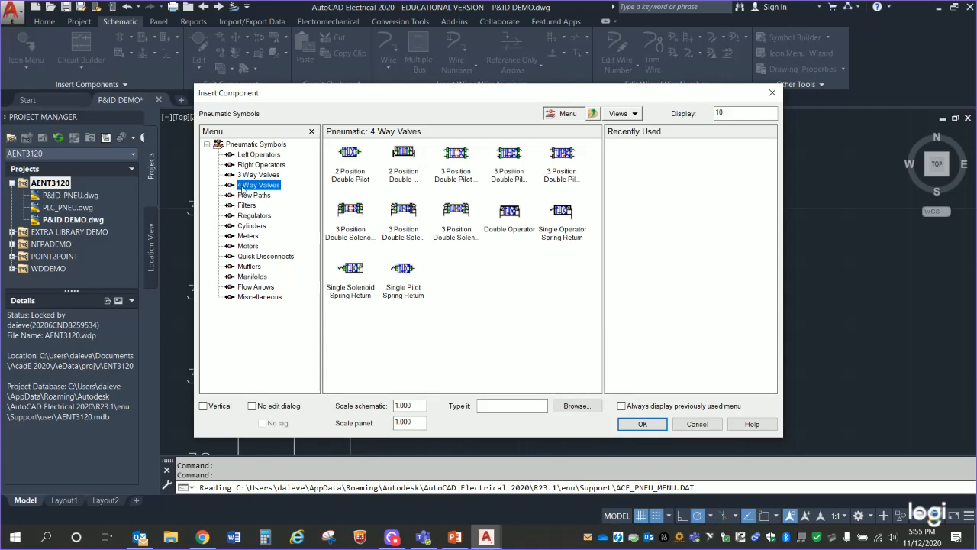
double_click(350, 268)
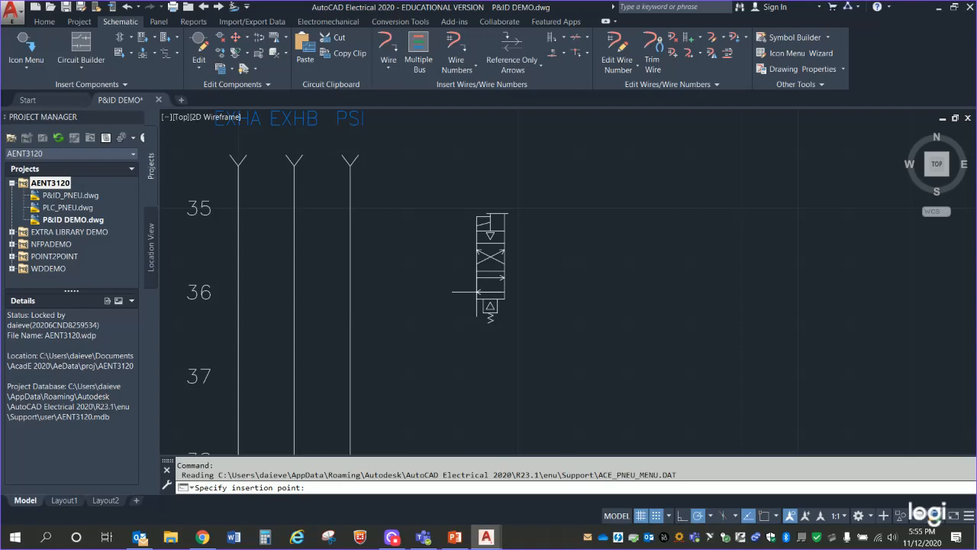
left_click(465, 286)
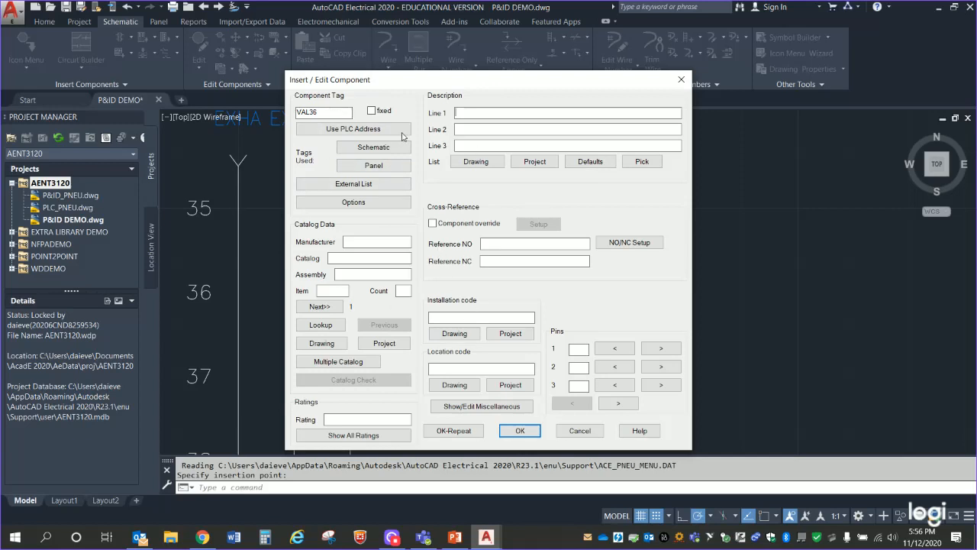
left_click(454, 431)
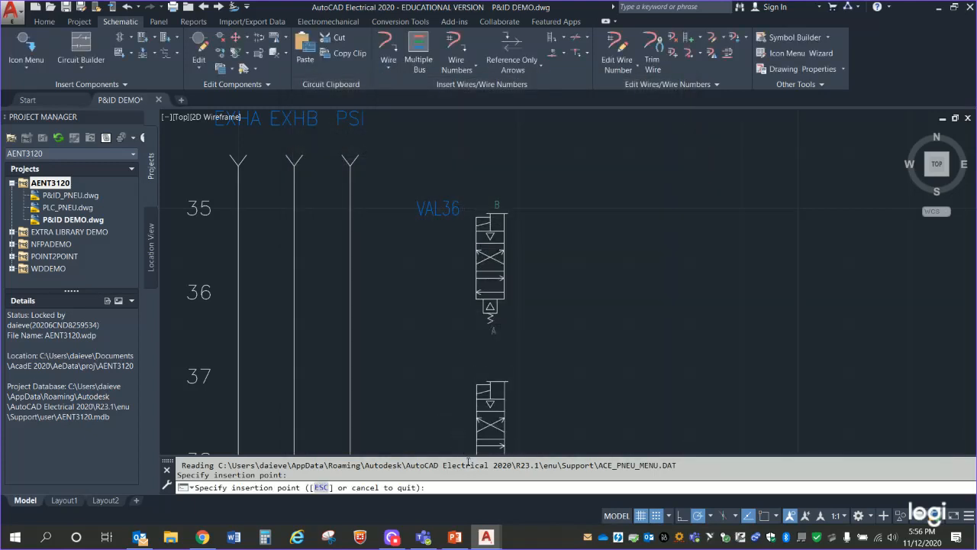
Place a second Single Solenoid Spring Return valve directly below the first at reference 39, accepting tag VAL39.
scroll(477, 443, "up", 2)
scroll(478, 444, "down", 5)
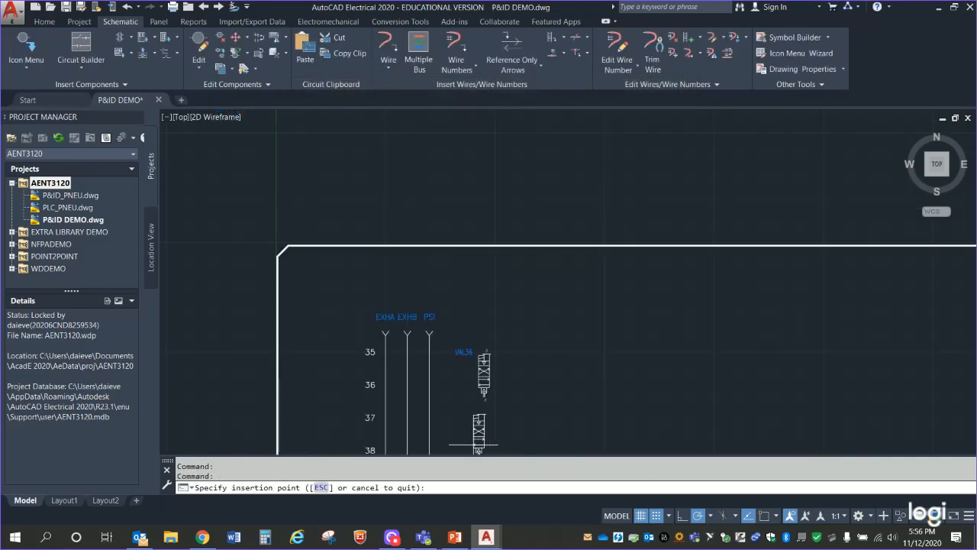
middle_click_drag(478, 445, 465, 283)
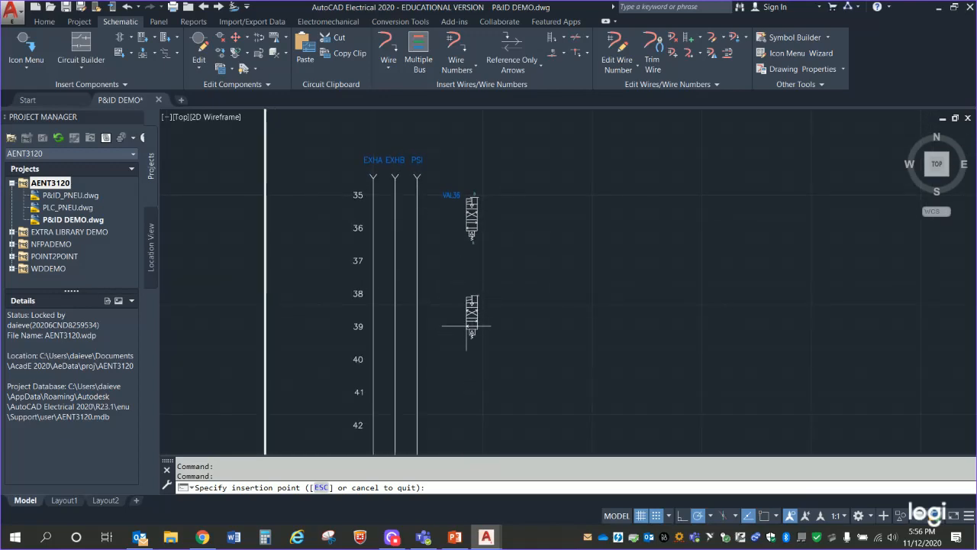
left_click(466, 326)
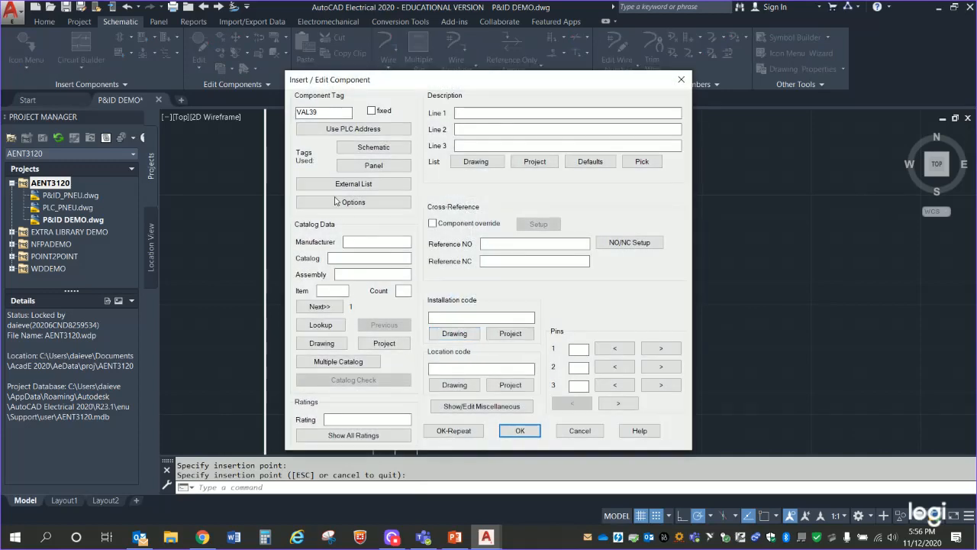
left_click(521, 430)
Wire VAL36's straight-arrow section on its ladder side: the outgoing-arrow port to the PSI line and the return-arrow port to EXHB.
scroll(534, 398, "up", 4)
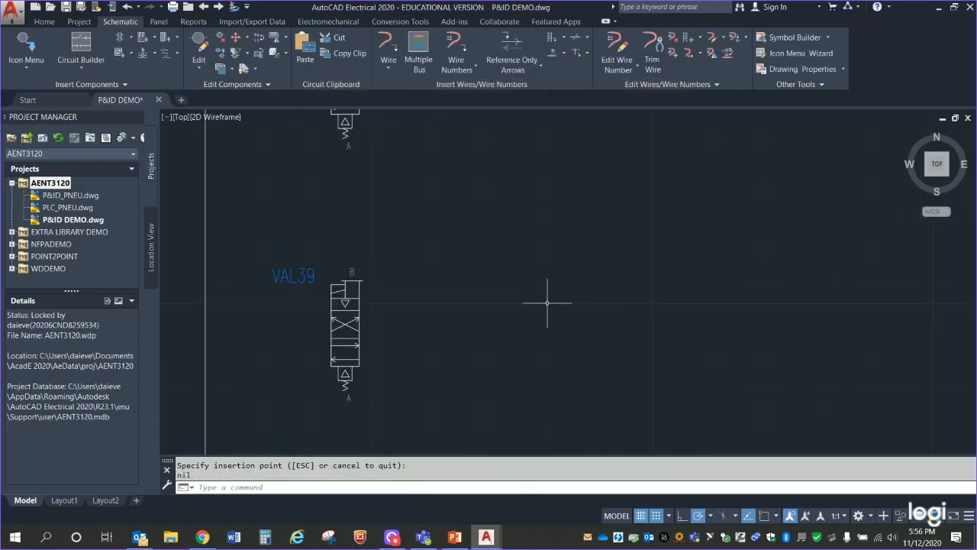
mouse_move(547, 302)
middle_mouse_down()
mouse_move(633, 435)
mouse_move(665, 382)
mouse_move(649, 425)
mouse_move(674, 445)
middle_mouse_up()
scroll(619, 360, "up", 3)
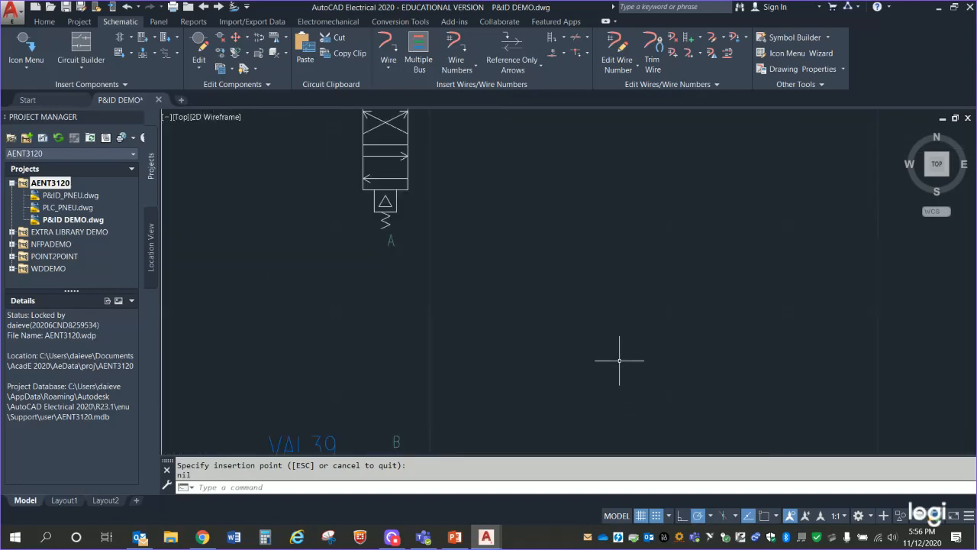
middle_click_drag(628, 365, 808, 483)
mouse_move(665, 344)
middle_mouse_down()
mouse_move(751, 380)
mouse_move(746, 372)
middle_mouse_up()
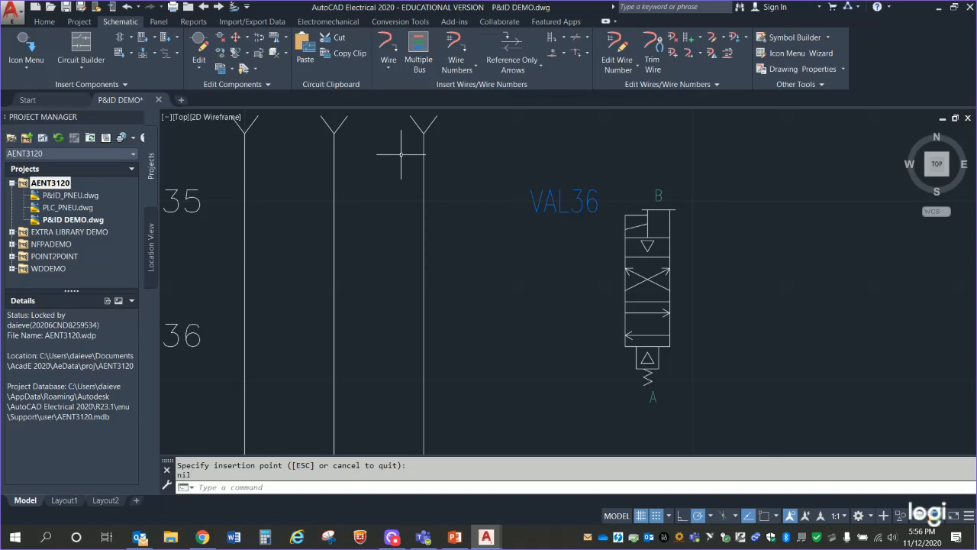
left_click(385, 57)
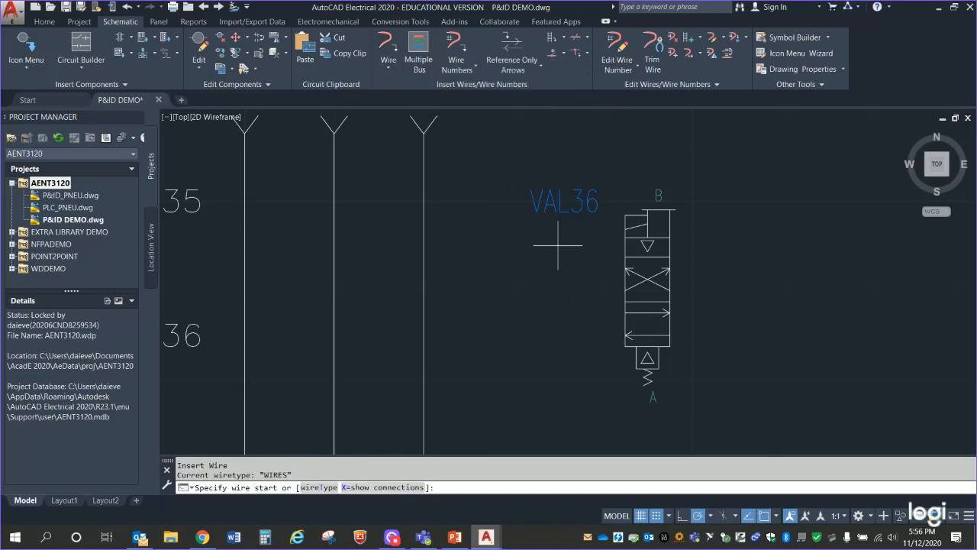
left_click(625, 313)
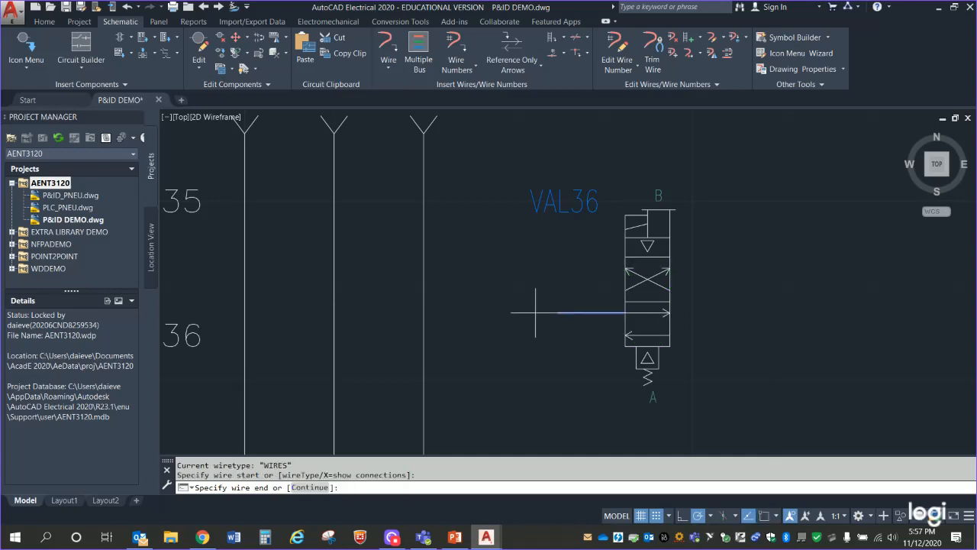
left_click(424, 312)
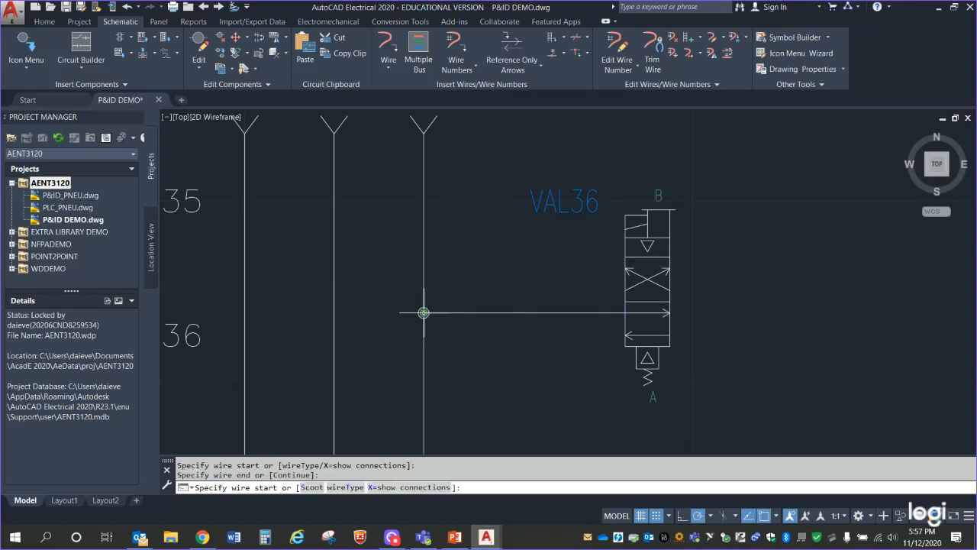
left_click(627, 335)
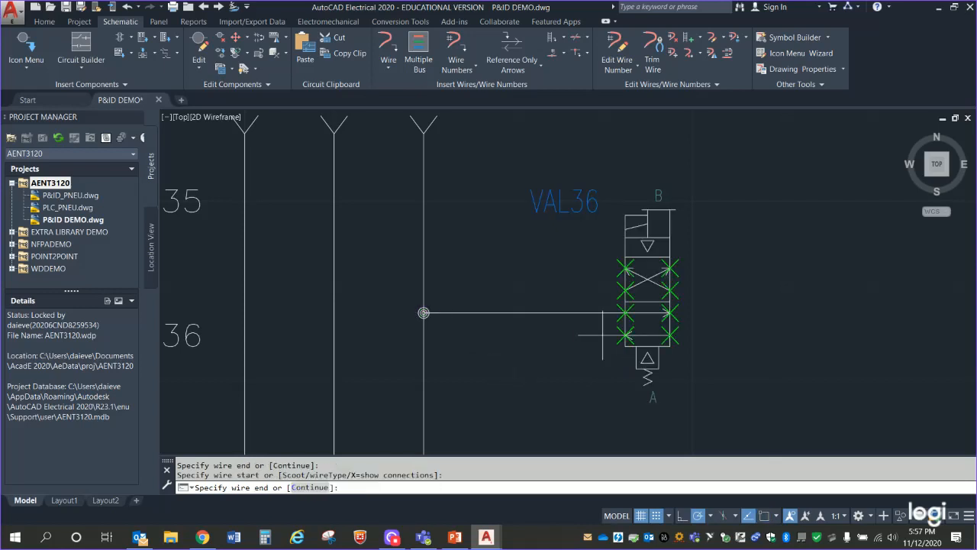
left_click(334, 335)
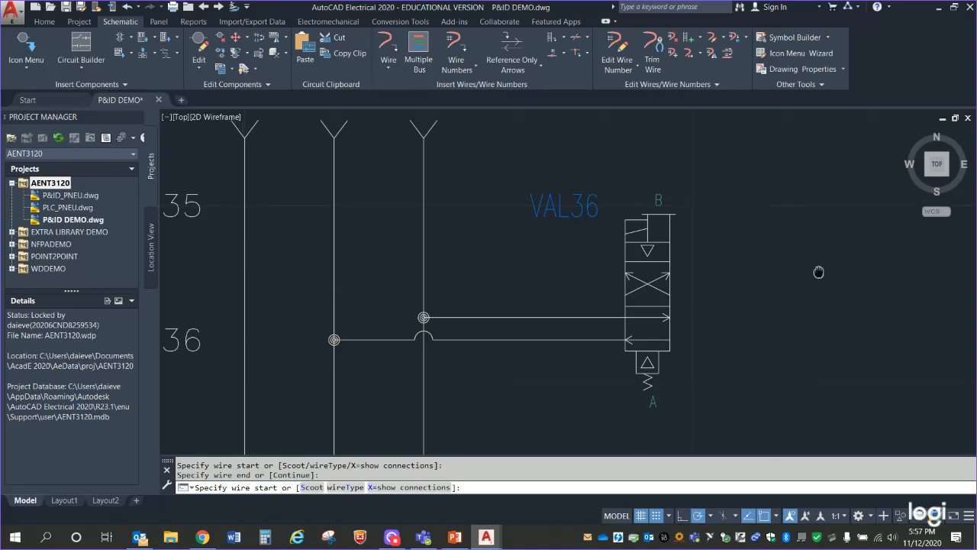
Examine the VAL36 connections, the unwired VAL39 valve and the remaining ladder references below them.
mouse_move(818, 273)
middle_mouse_down()
mouse_move(799, 314)
mouse_move(844, 335)
middle_mouse_up()
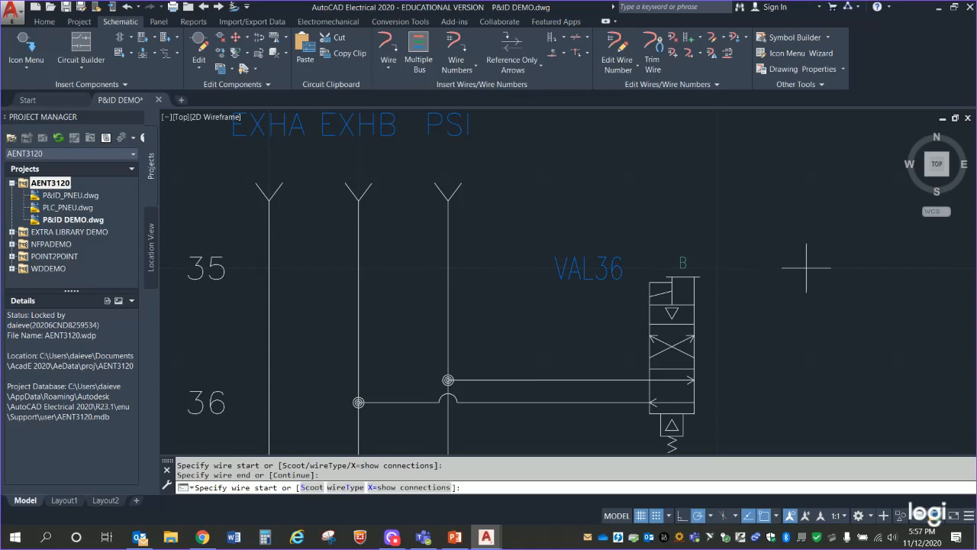
scroll(809, 290, "down", 2)
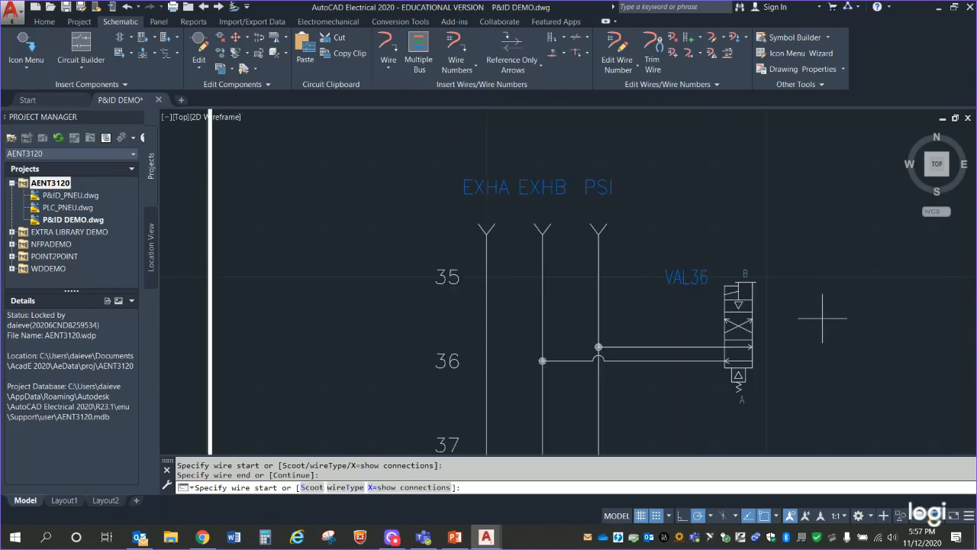
middle_click_drag(821, 321, 646, 157)
scroll(693, 227, "down", 4)
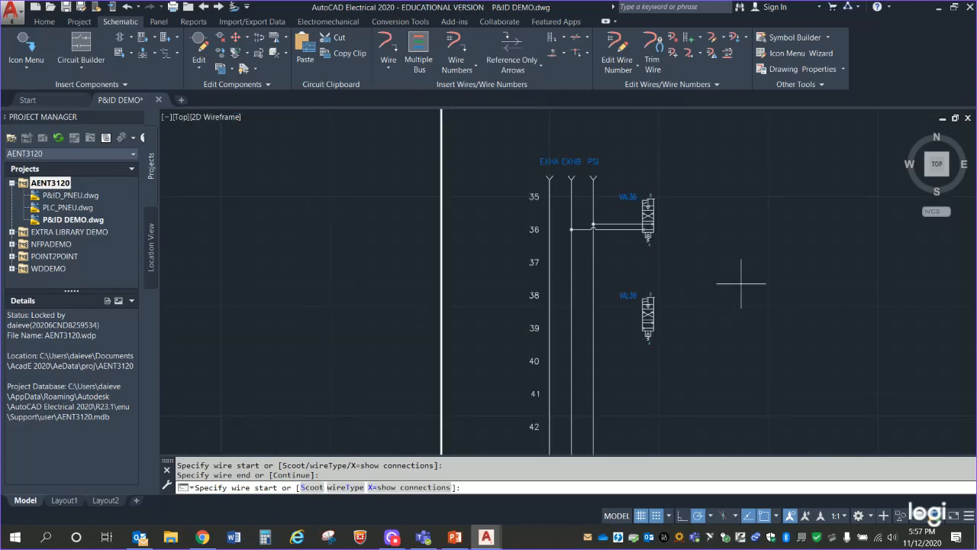
scroll(737, 281, "up", 6)
scroll(691, 419, "down", 3)
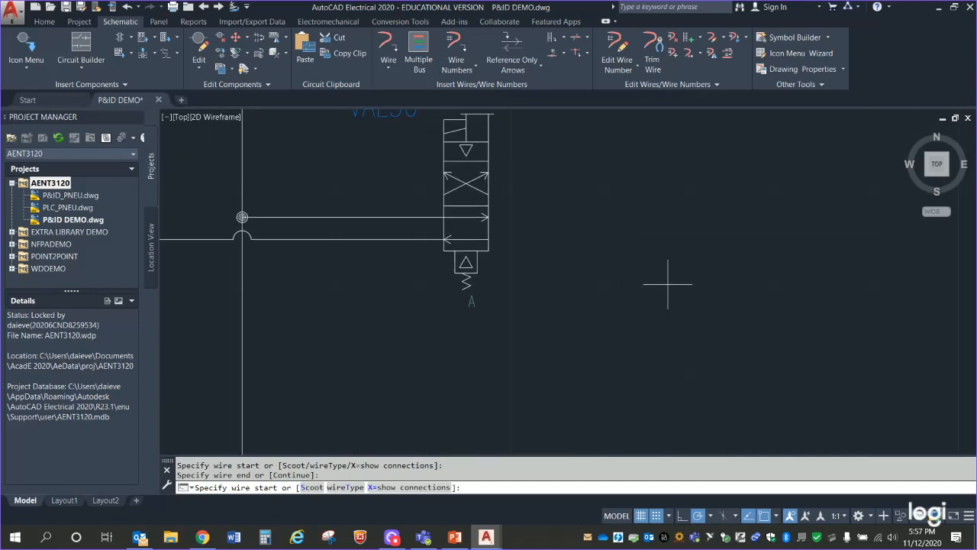
scroll(738, 334, "down", 3)
scroll(722, 343, "down", 2)
middle_click_drag(709, 338, 668, 181)
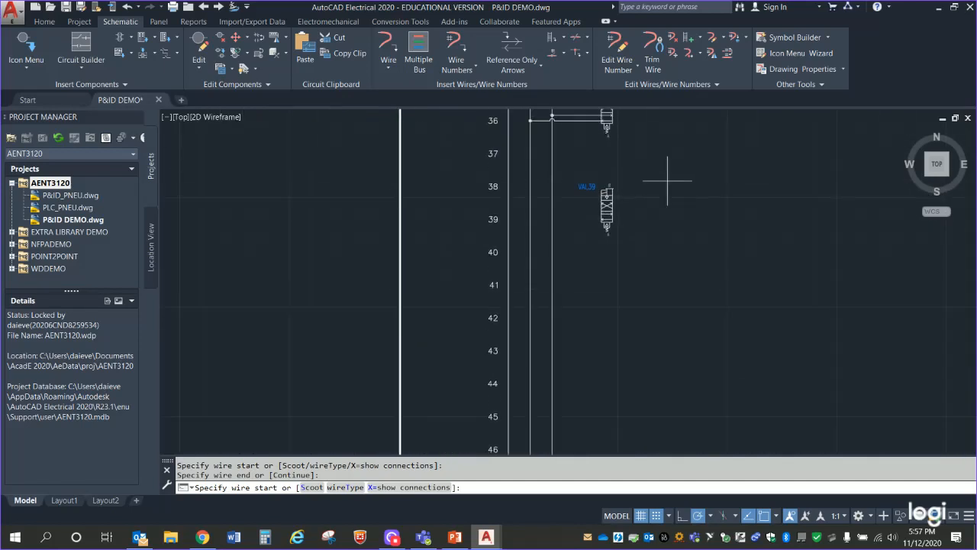
middle_click_drag(738, 372, 694, 170)
middle_click_drag(679, 329, 680, 157)
mouse_move(695, 297)
middle_mouse_down()
mouse_move(692, 268)
mouse_move(672, 277)
mouse_move(675, 472)
middle_mouse_up()
middle_click_drag(643, 207, 649, 452)
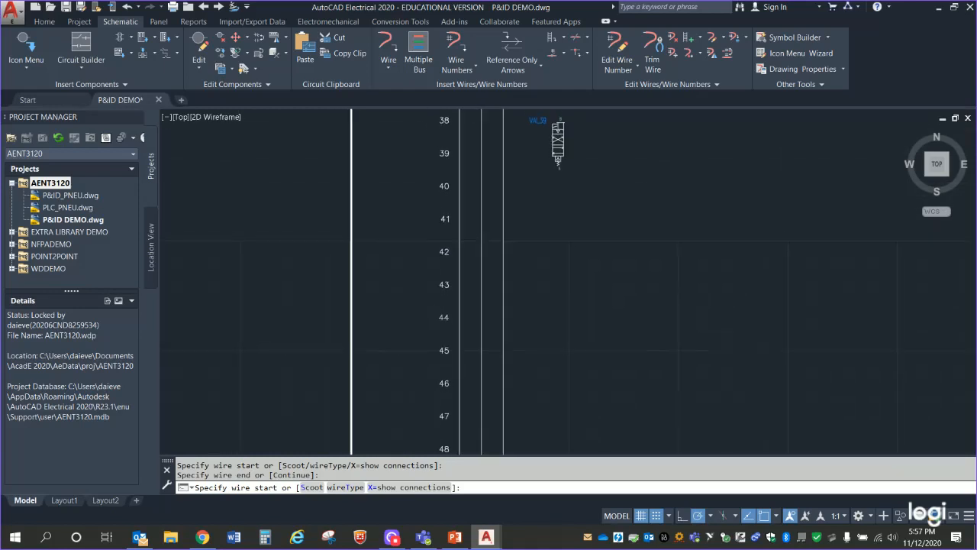
Insert Muffler symbols at the lower ends of the two exhaust lines below reference 50, accepting tags MUF50 and MUF50A.
mouse_move(659, 294)
middle_mouse_down()
mouse_move(659, 394)
mouse_move(669, 307)
mouse_move(657, 78)
mouse_move(647, 102)
middle_mouse_up()
middle_click_drag(628, 302, 645, 105)
scroll(631, 298, "up", 3)
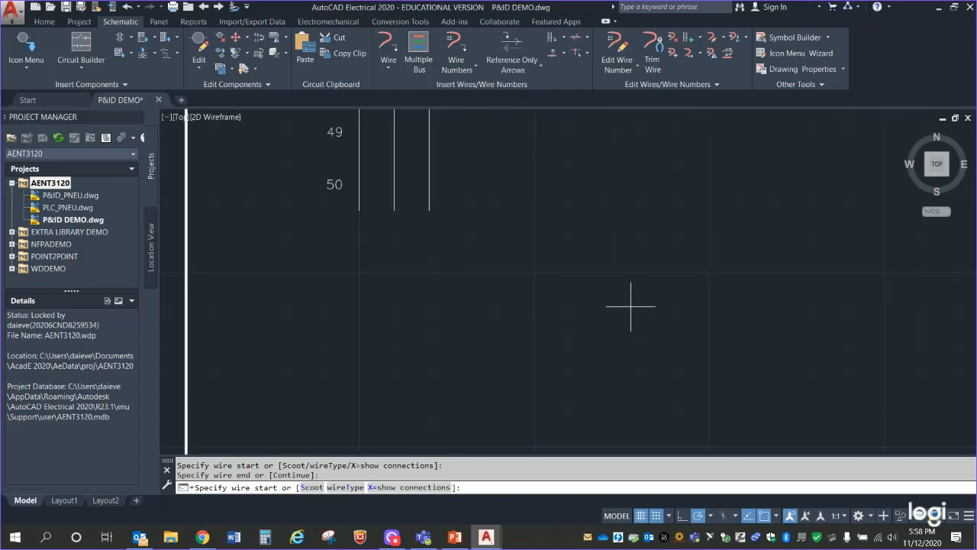
middle_click_drag(521, 256, 781, 342)
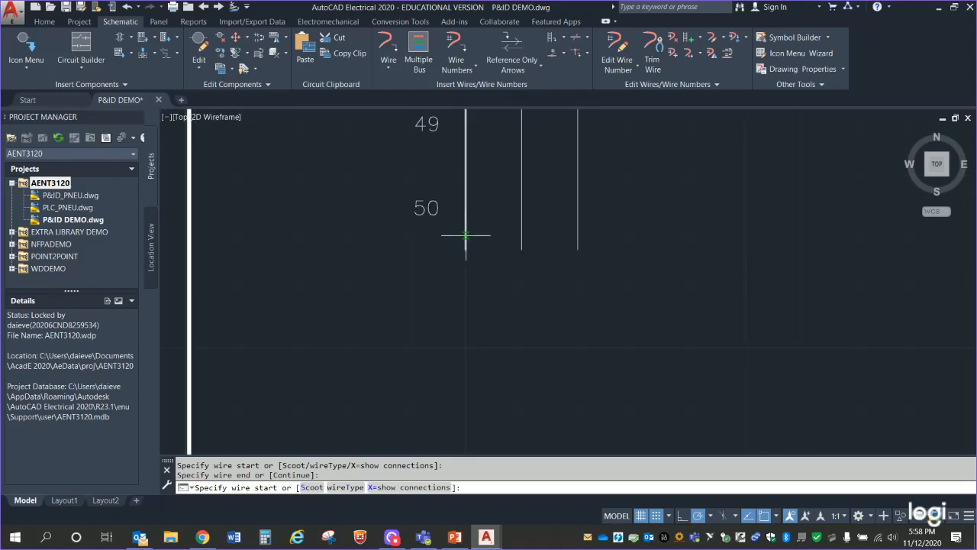
left_click(125, 84)
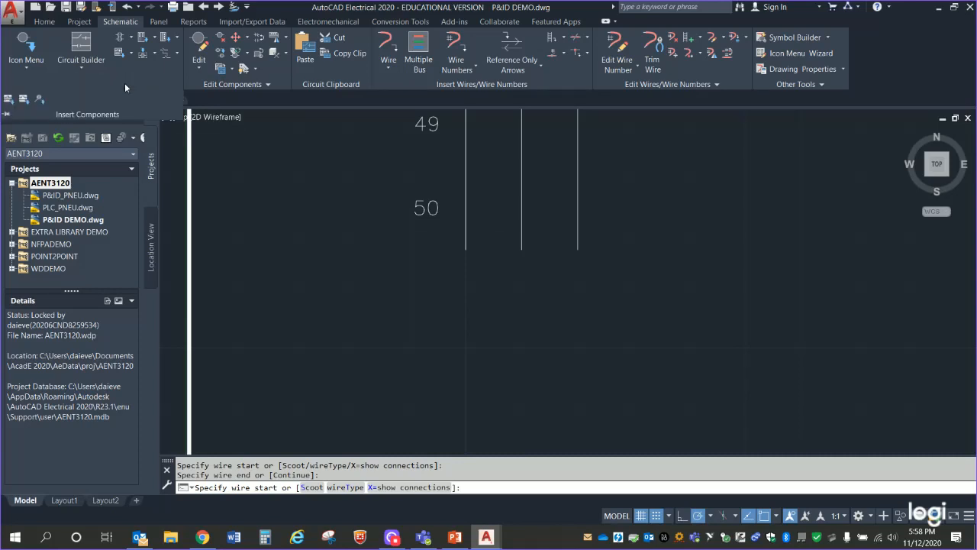
left_click(8, 102)
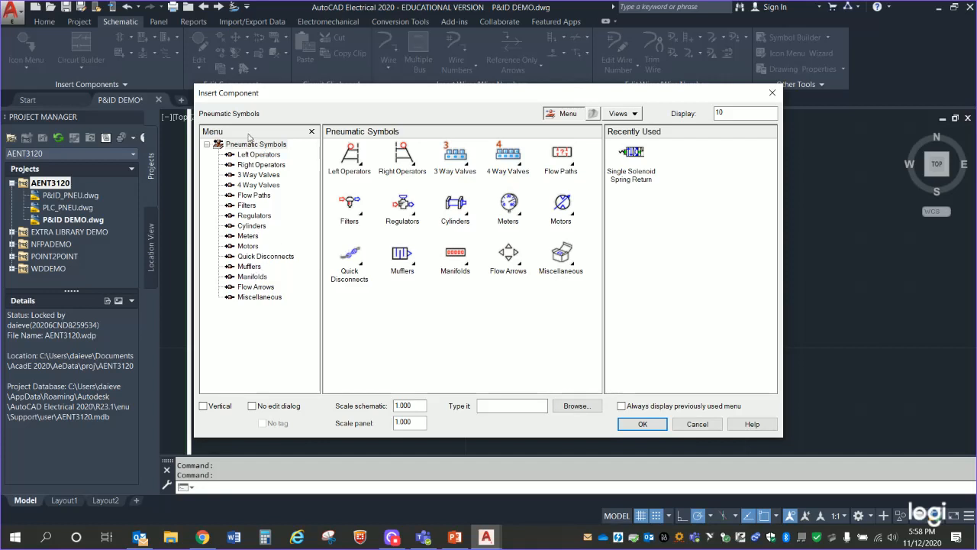
left_click(250, 267)
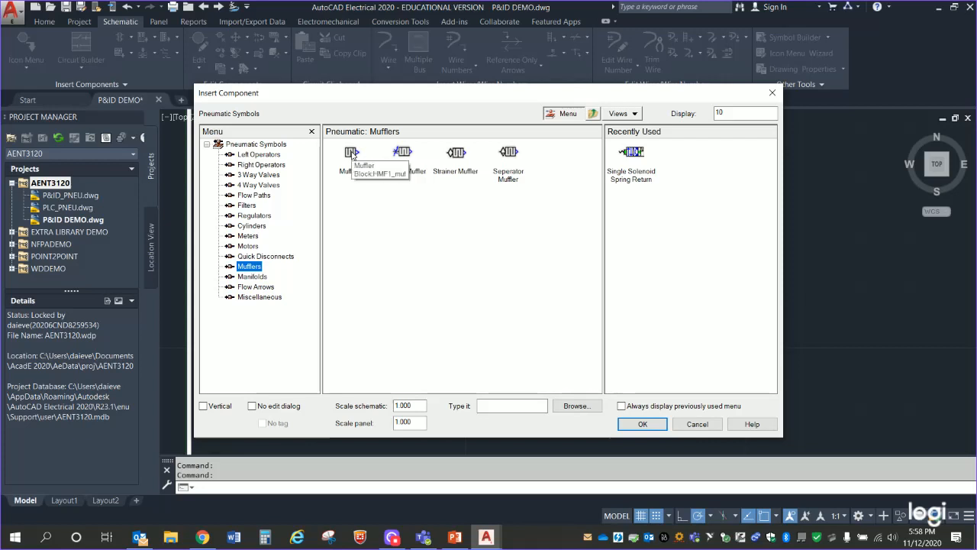
left_click(352, 152)
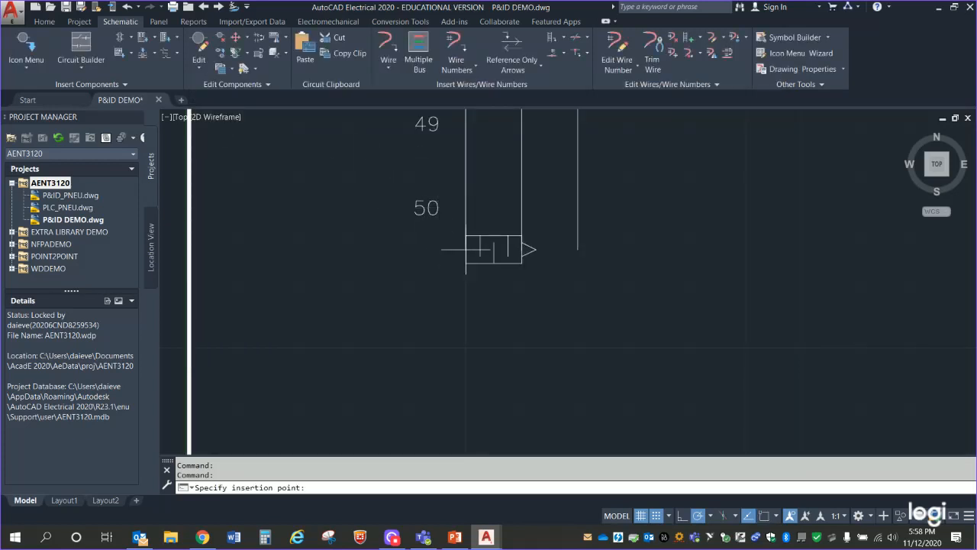
left_click(465, 348)
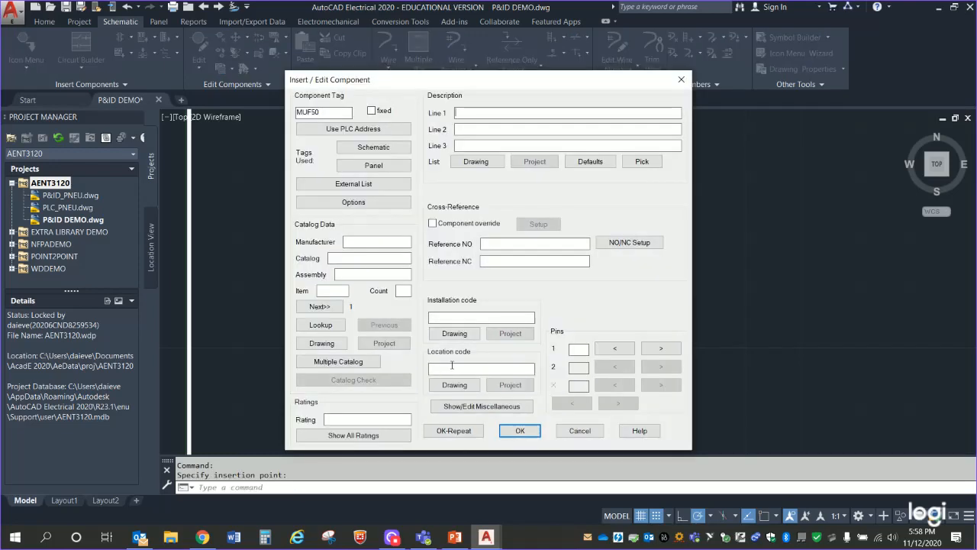
left_click(464, 432)
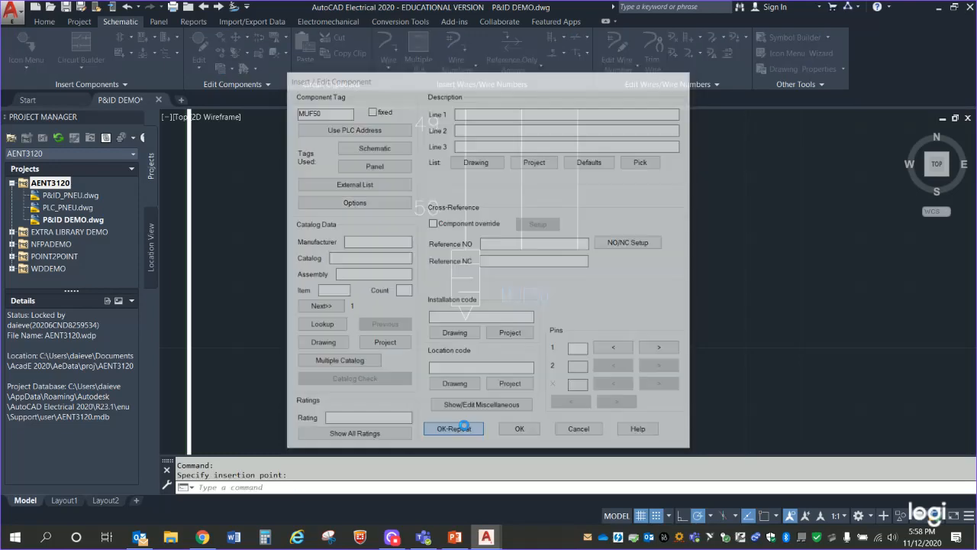
left_click(521, 249)
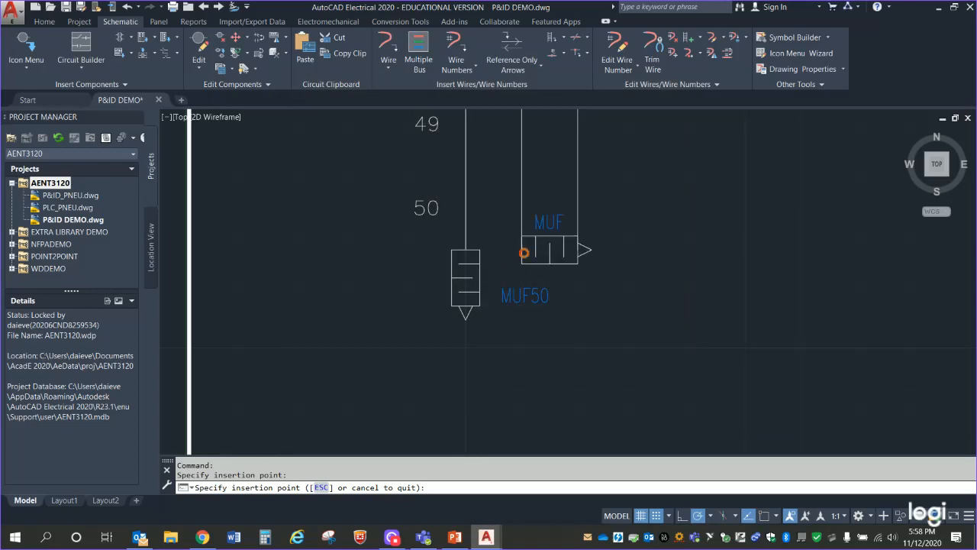
left_click(520, 431)
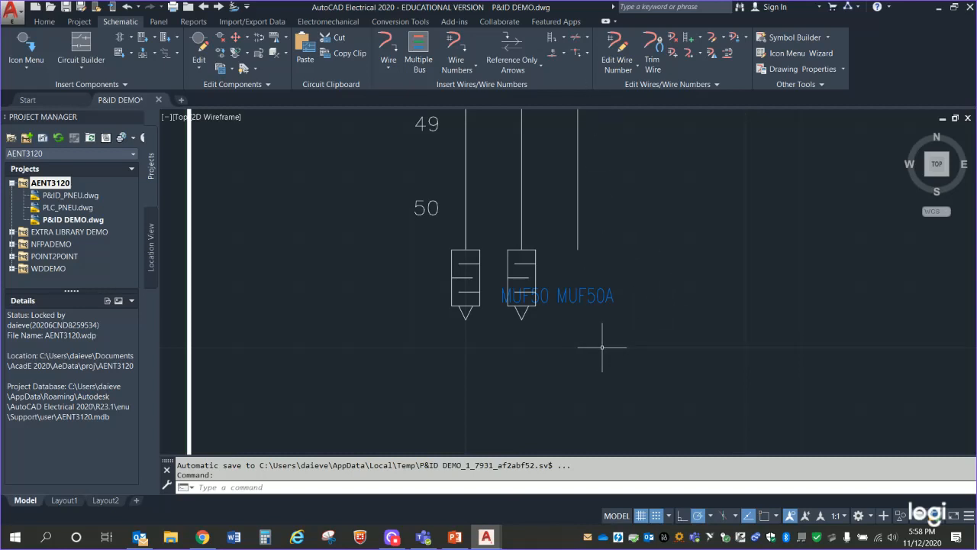
Move the MUF50 and MUF50A tags so each sits directly below its own muffler.
mouse_move(602, 350)
middle_mouse_down()
mouse_move(571, 323)
mouse_move(617, 331)
middle_mouse_up()
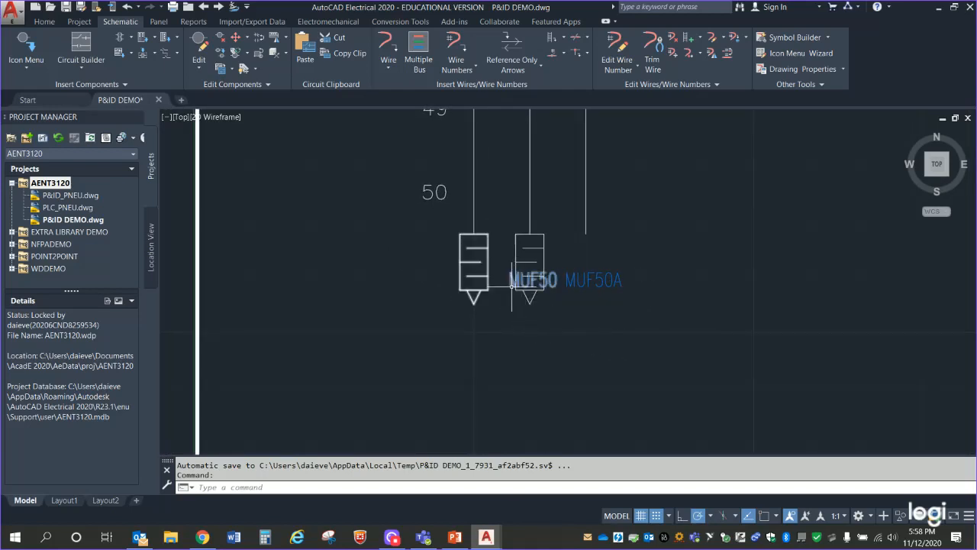
scroll(502, 304, "up", 4)
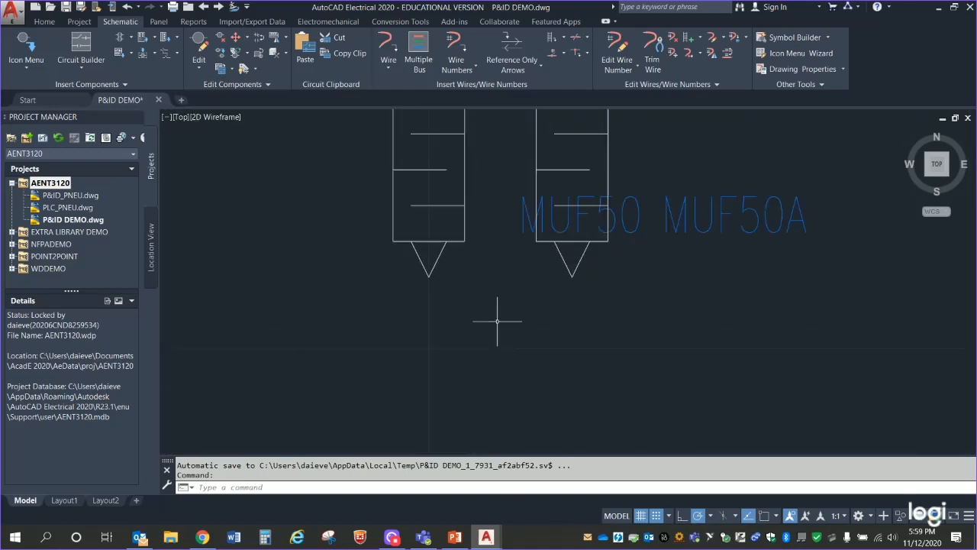
left_click(528, 216)
left_click(518, 230)
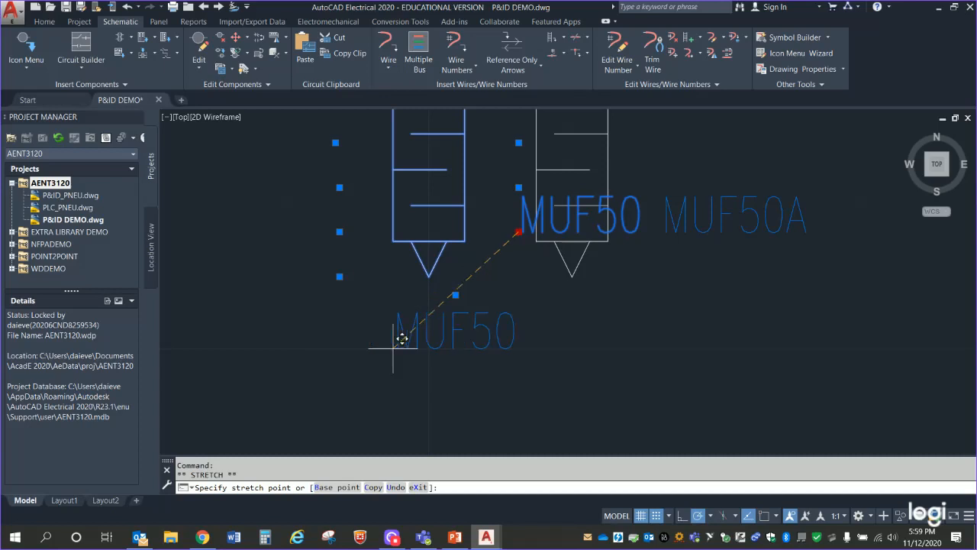
left_click(357, 349)
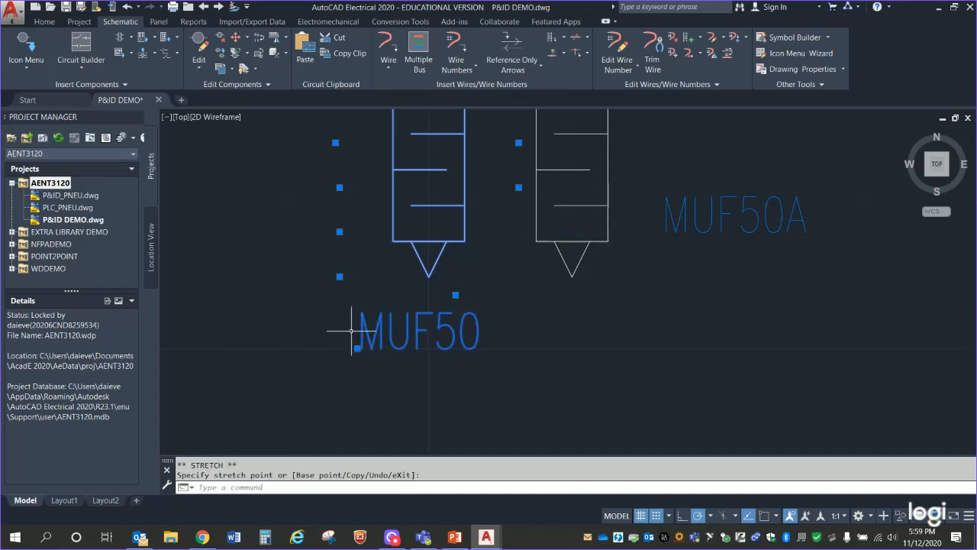
left_click(682, 233)
left_click(661, 230)
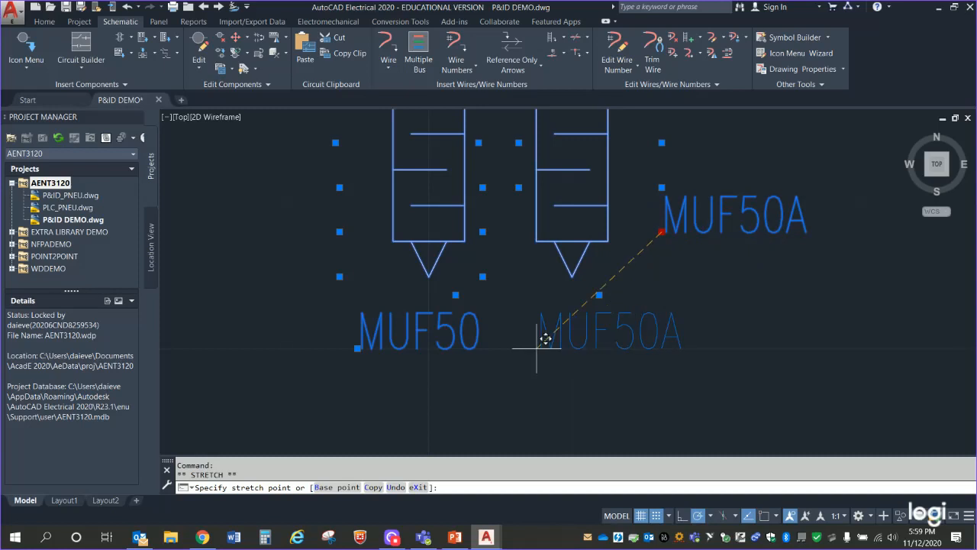
left_click(545, 339)
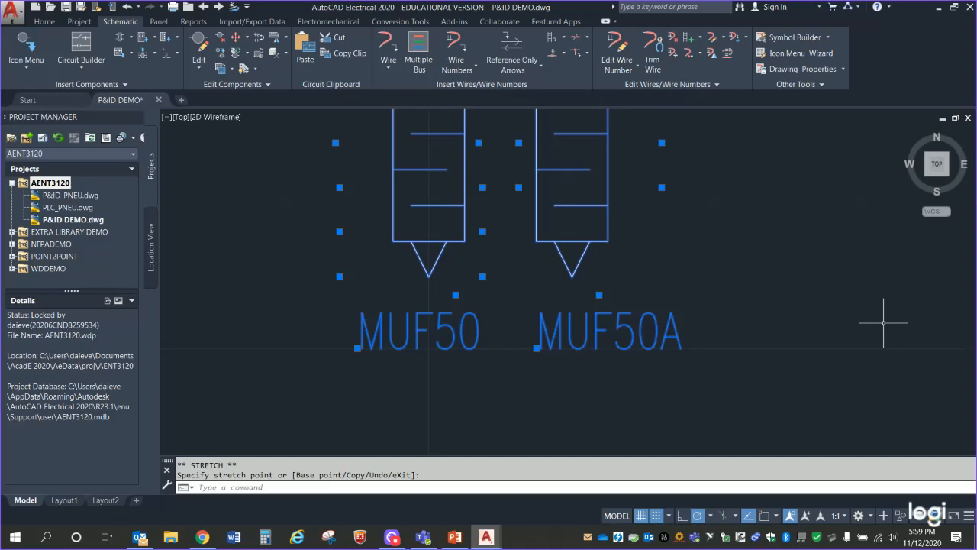
Examine the tagged mufflers at the ladder's lower end and the wiring between VAL36 and the ladder lines.
scroll(806, 344, "up", 1)
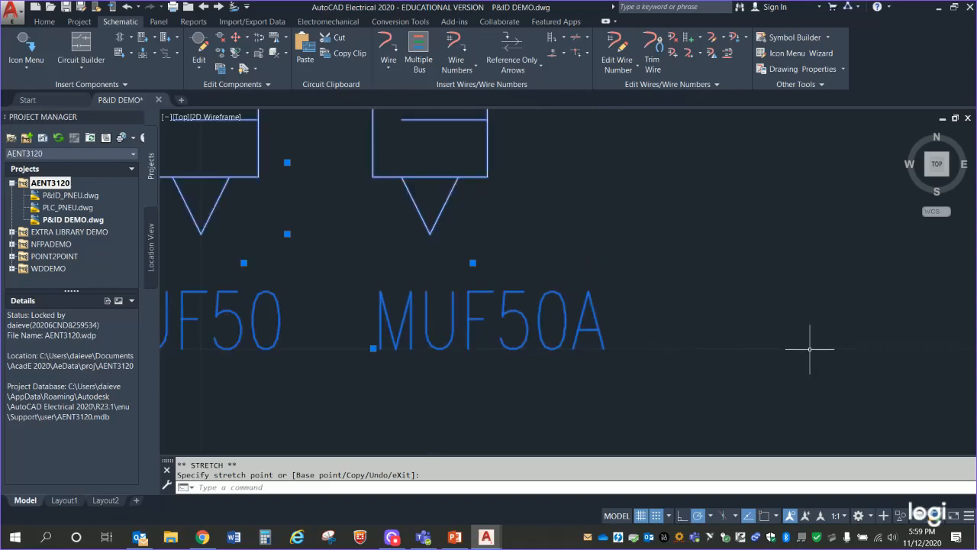
scroll(805, 349, "down", 4)
middle_click_drag(868, 328, 759, 320)
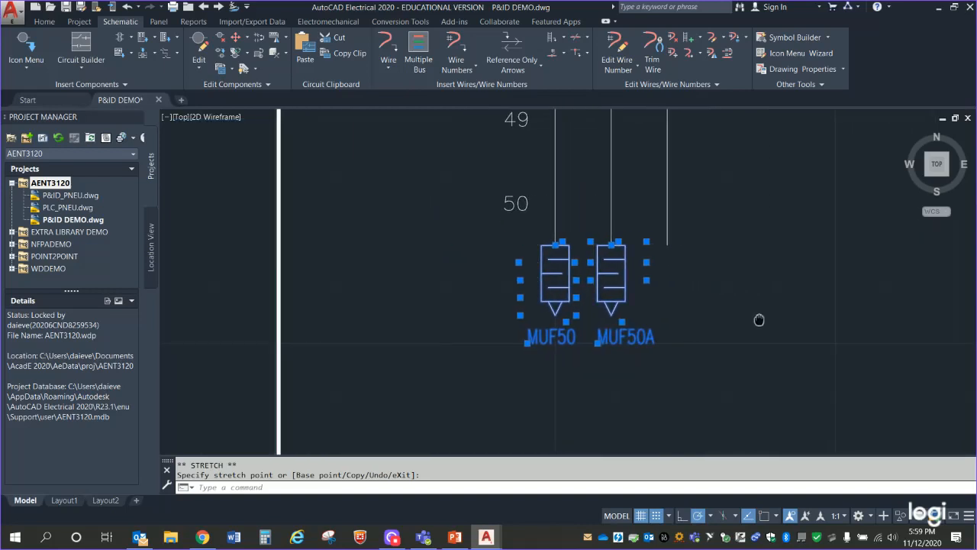
scroll(753, 325, "up", 2)
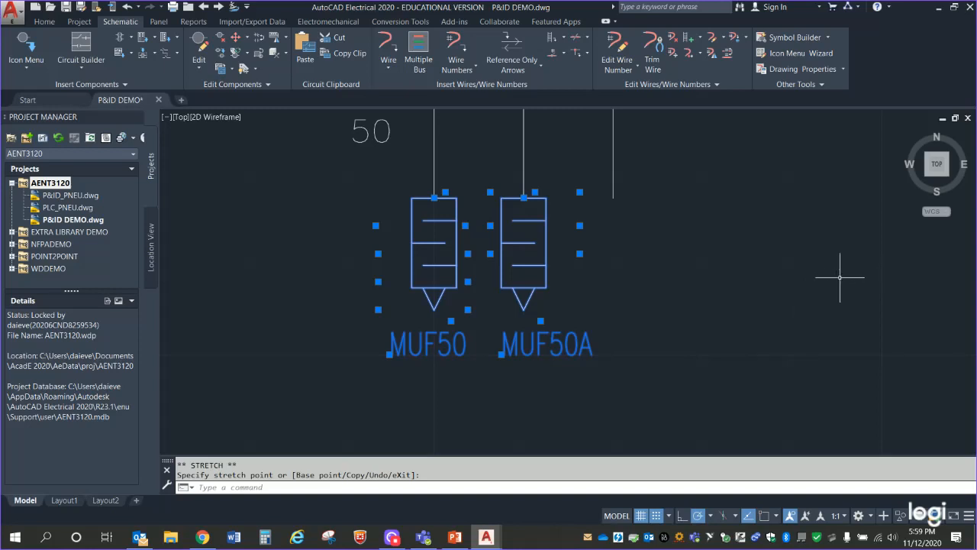
scroll(810, 210, "down", 4)
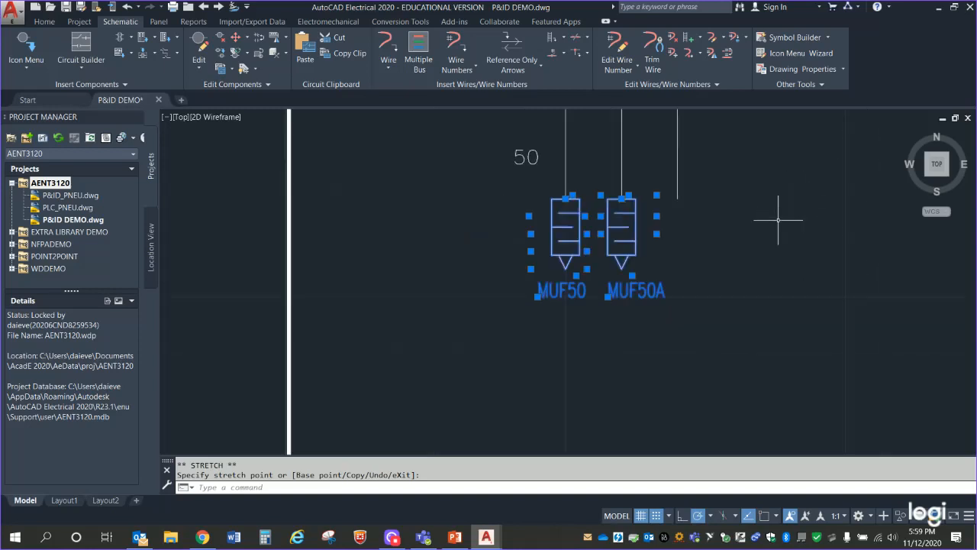
middle_click_drag(829, 229, 565, 415)
scroll(648, 269, "down", 2)
mouse_move(688, 271)
middle_mouse_down()
mouse_move(659, 306)
mouse_move(600, 432)
middle_mouse_up()
middle_click_drag(632, 227, 575, 436)
scroll(594, 244, "up", 6)
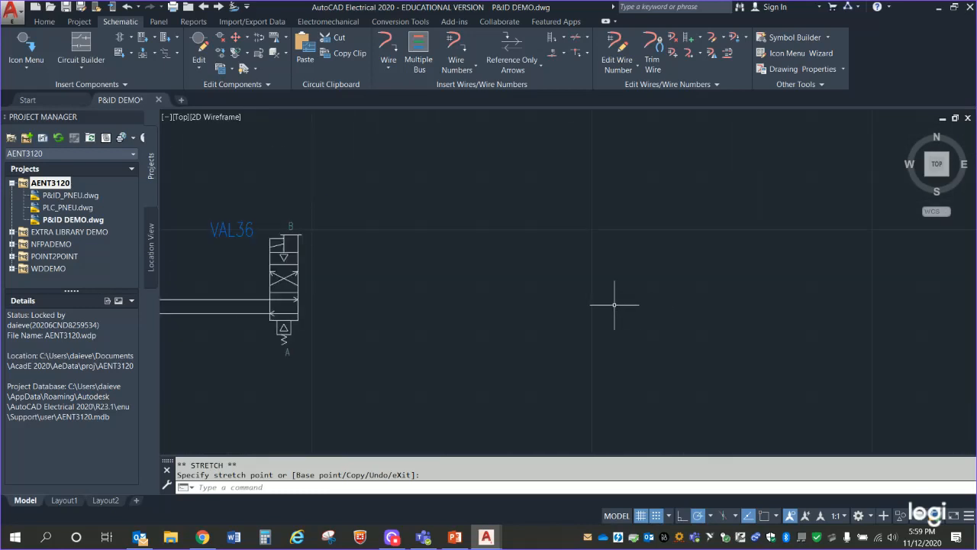
middle_click_drag(587, 270, 949, 243)
middle_click_drag(690, 375, 682, 316)
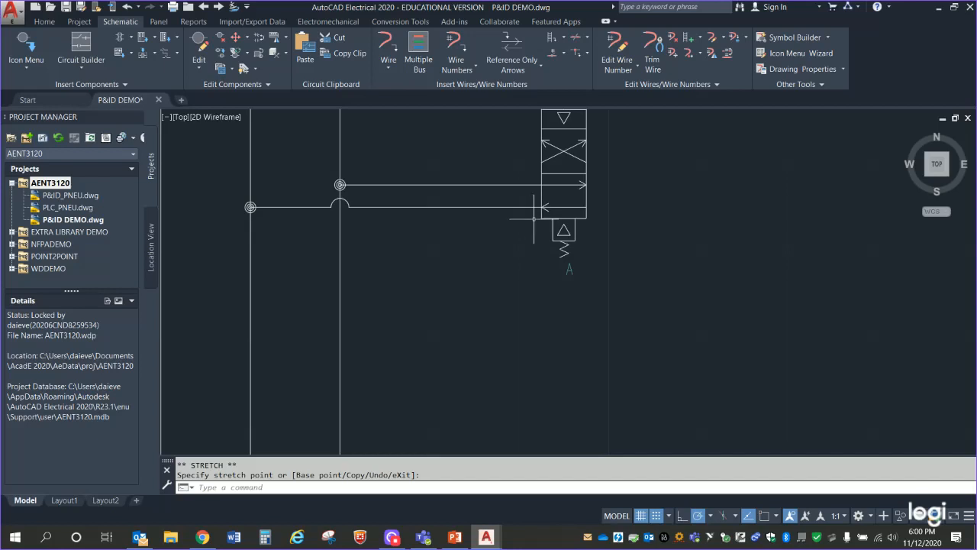
Insert a Cylinder Retracted pneumatic symbol well to the right of VAL36 at reference 36, accepting tag CYL36.
middle_click_drag(683, 256, 548, 336)
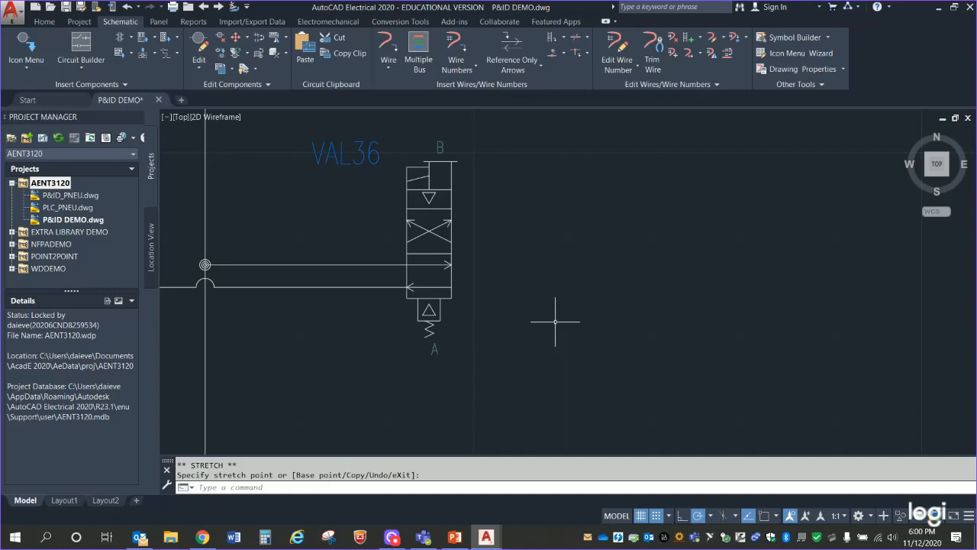
mouse_move(720, 323)
middle_mouse_down()
mouse_move(567, 283)
mouse_move(608, 295)
middle_mouse_up()
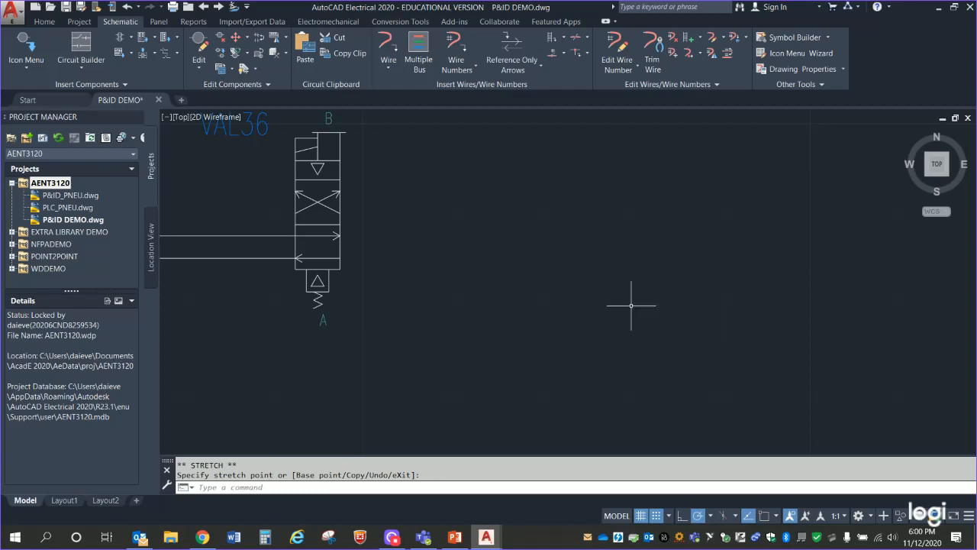
left_click(126, 85)
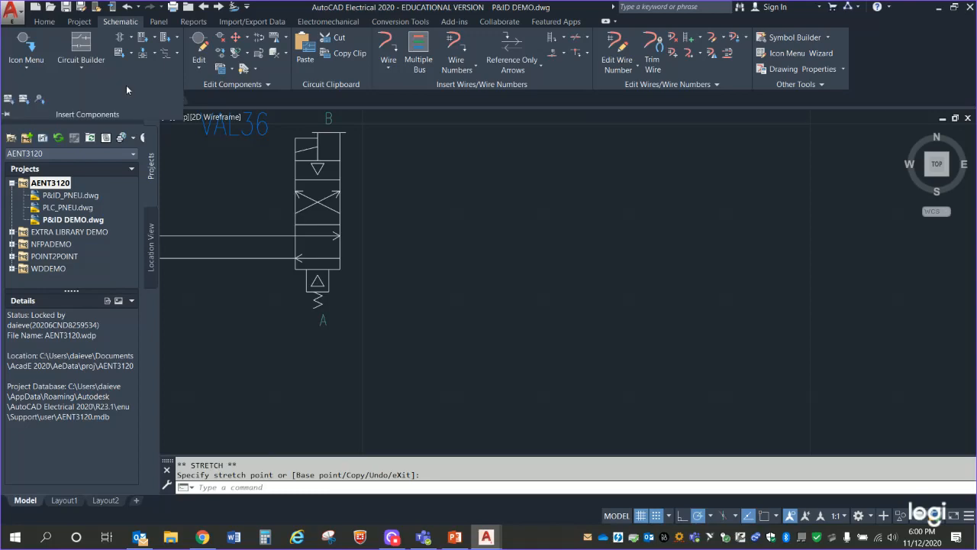
left_click(9, 100)
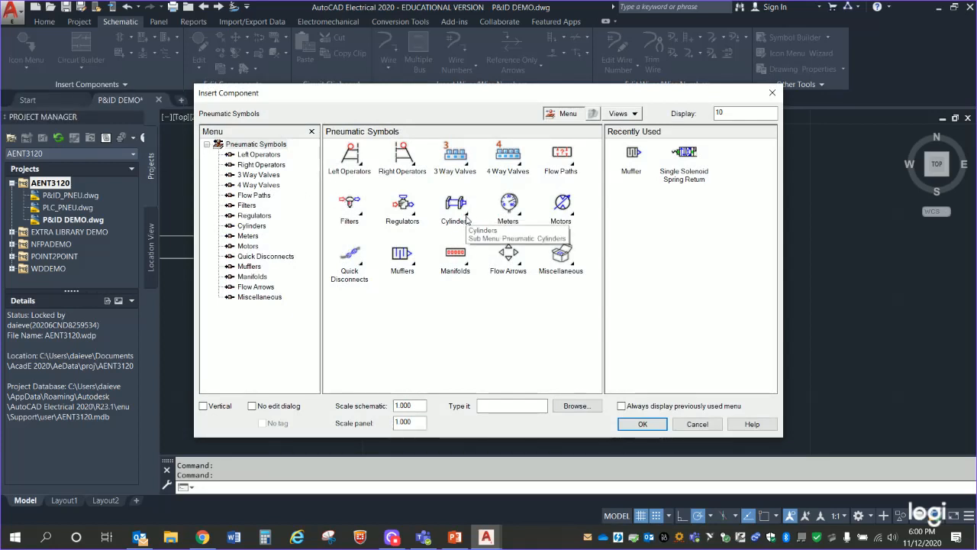
left_click(459, 208)
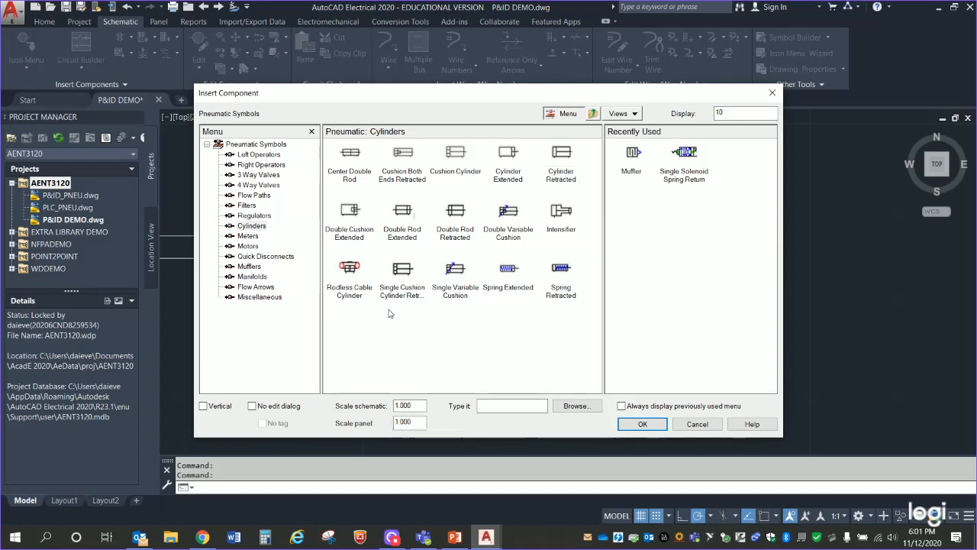
left_click(566, 165)
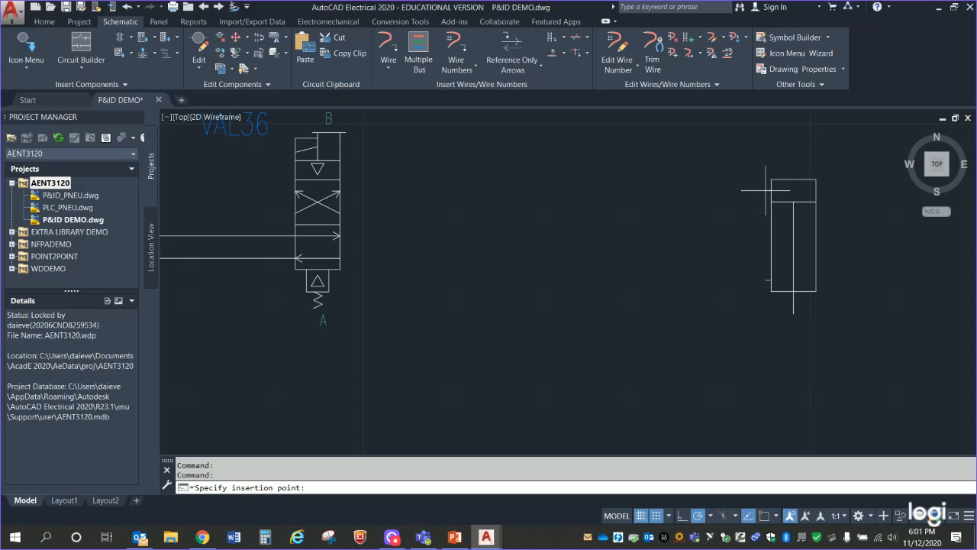
left_click(766, 190)
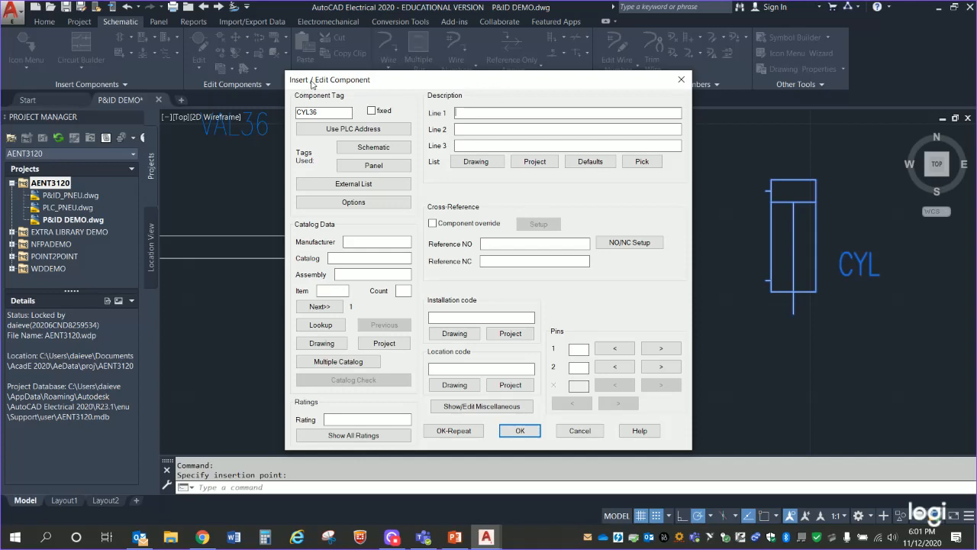
left_click(519, 432)
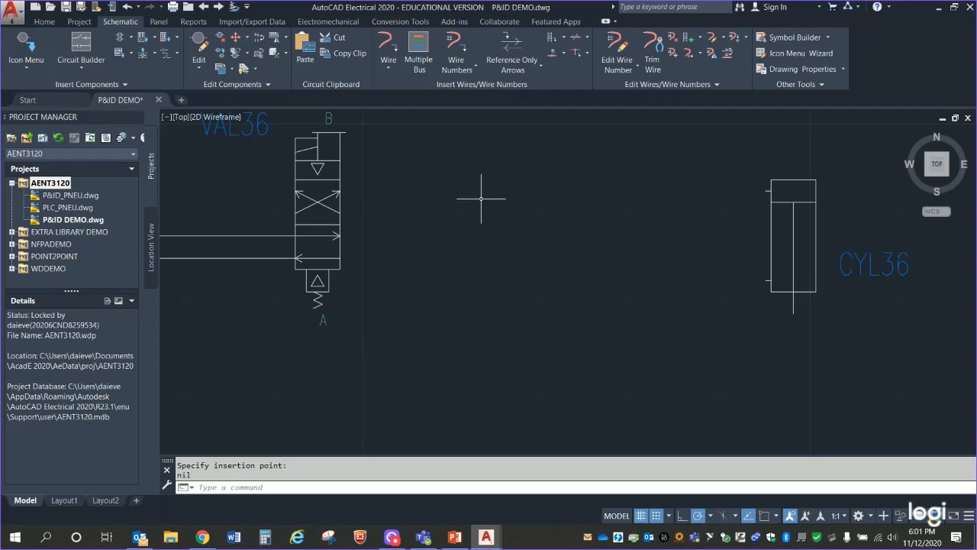
Insert two Flow Control pneumatic symbols between VAL36 and CYL36, one below the other and level with the cylinder ports, accepting tags FC36 and FC36A.
left_click(123, 86)
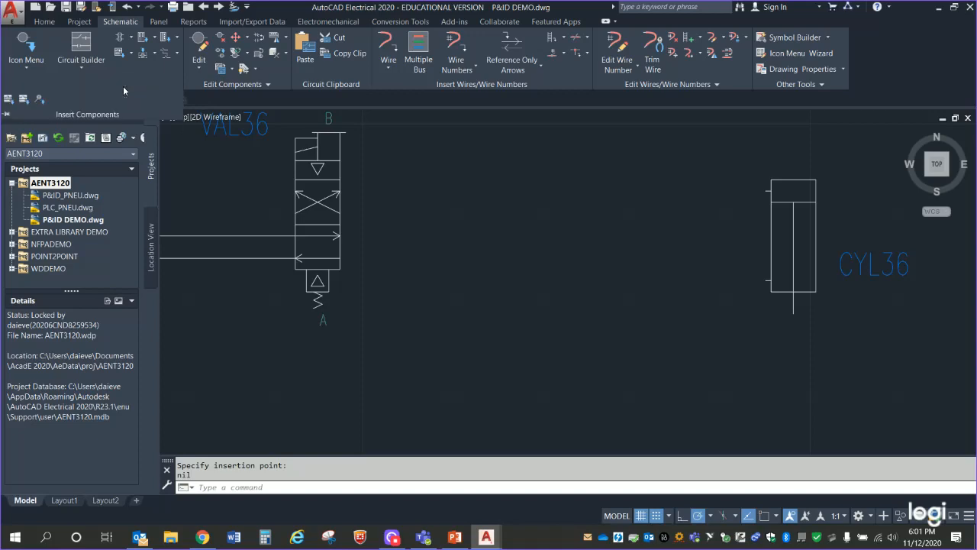
left_click(7, 102)
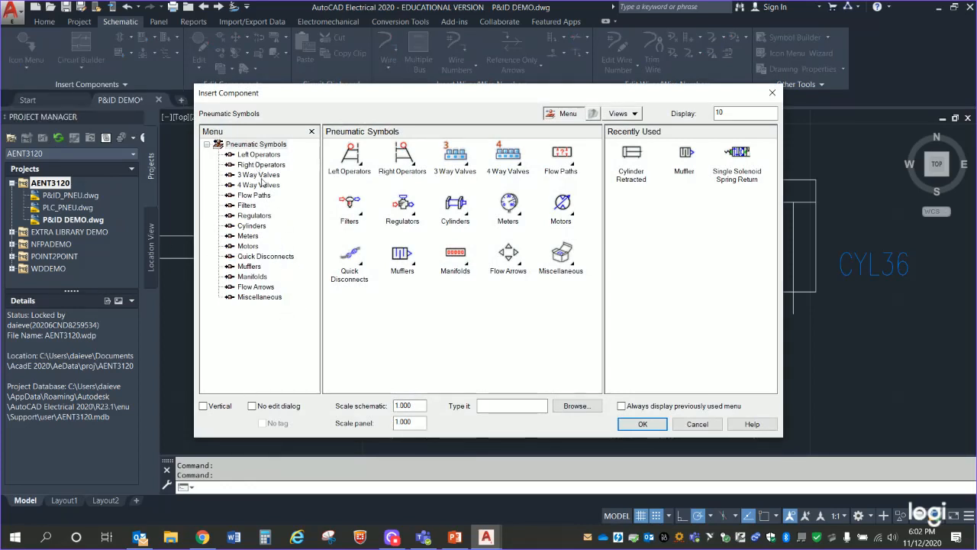
left_click(255, 196)
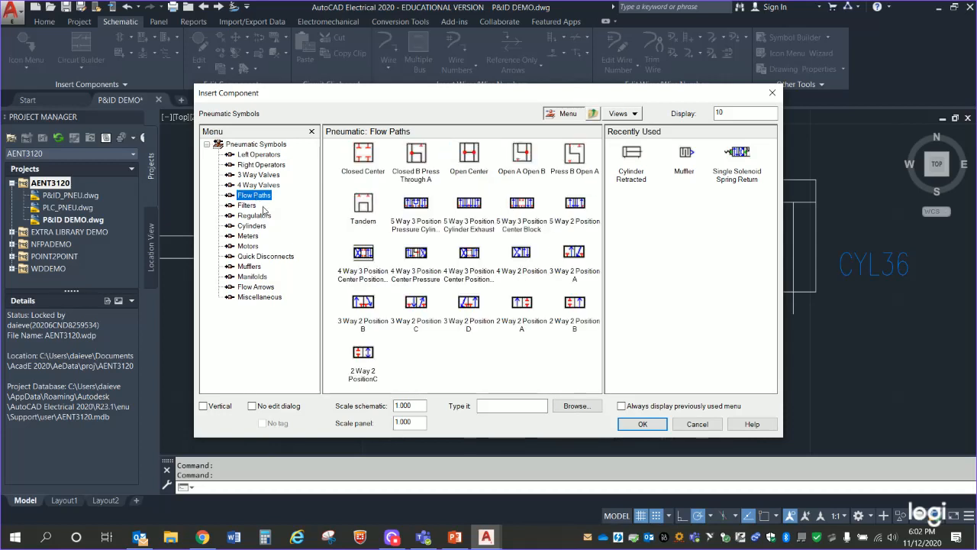
left_click(247, 206)
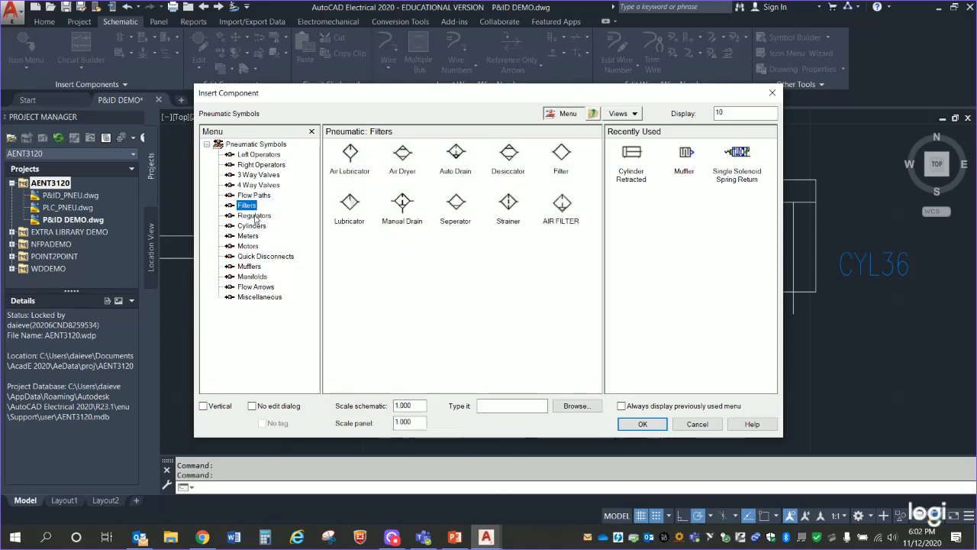
left_click(259, 297)
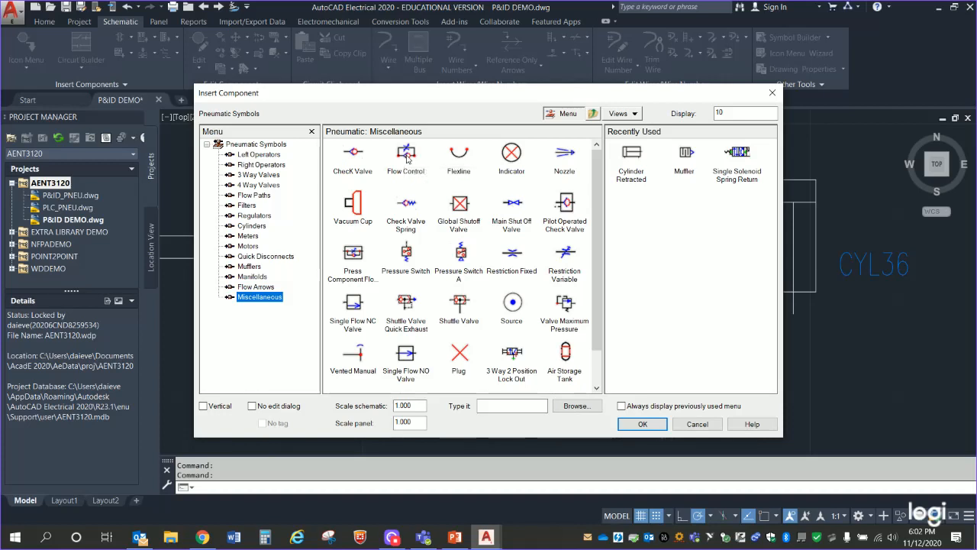
left_click(406, 153)
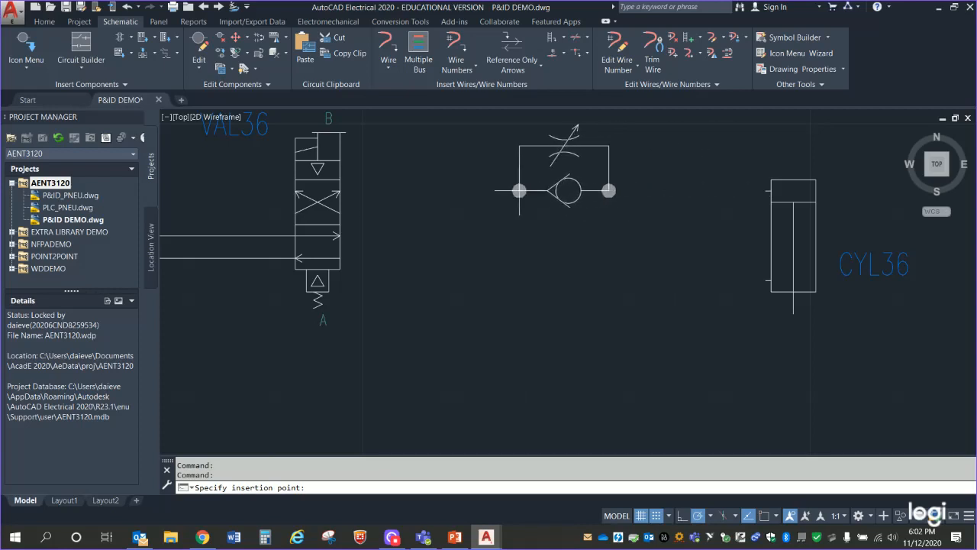
left_click(563, 191)
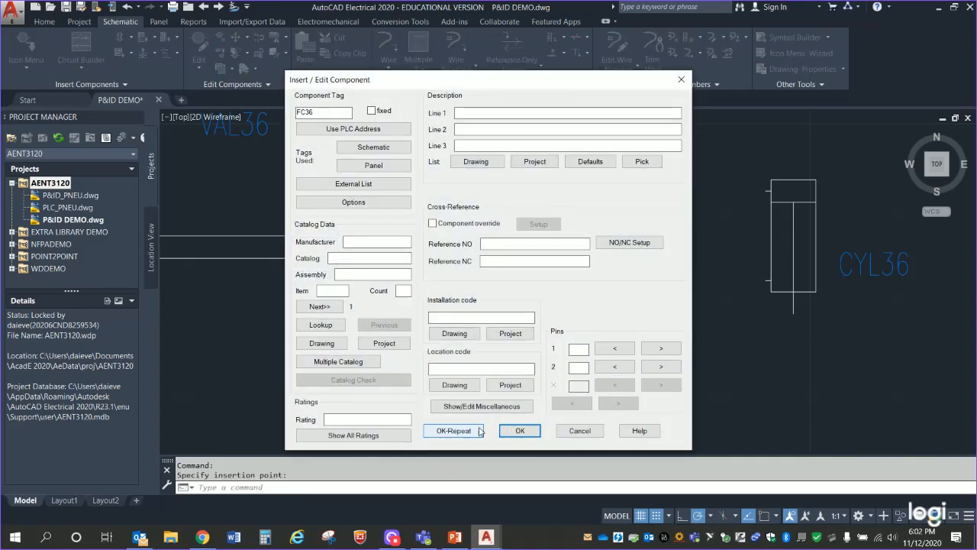
left_click(454, 431)
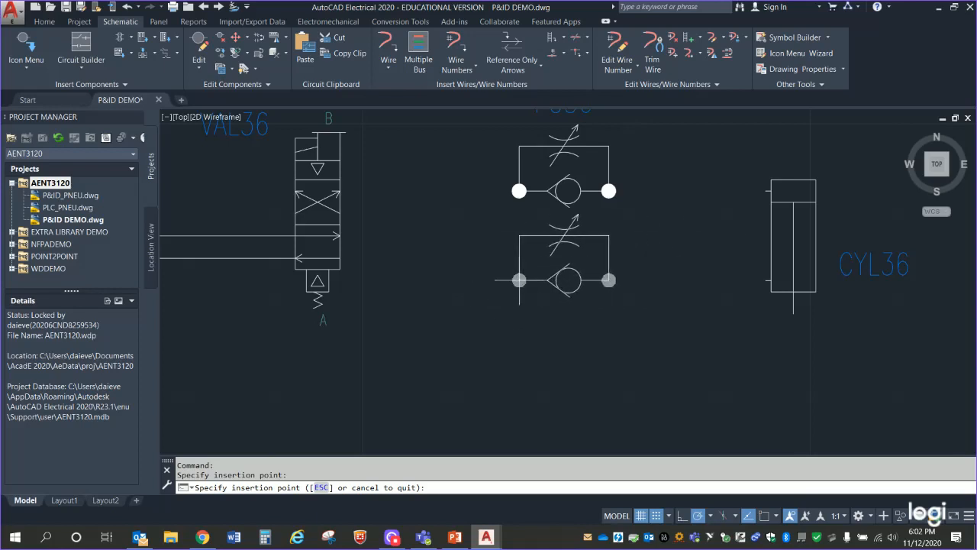
left_click(519, 280)
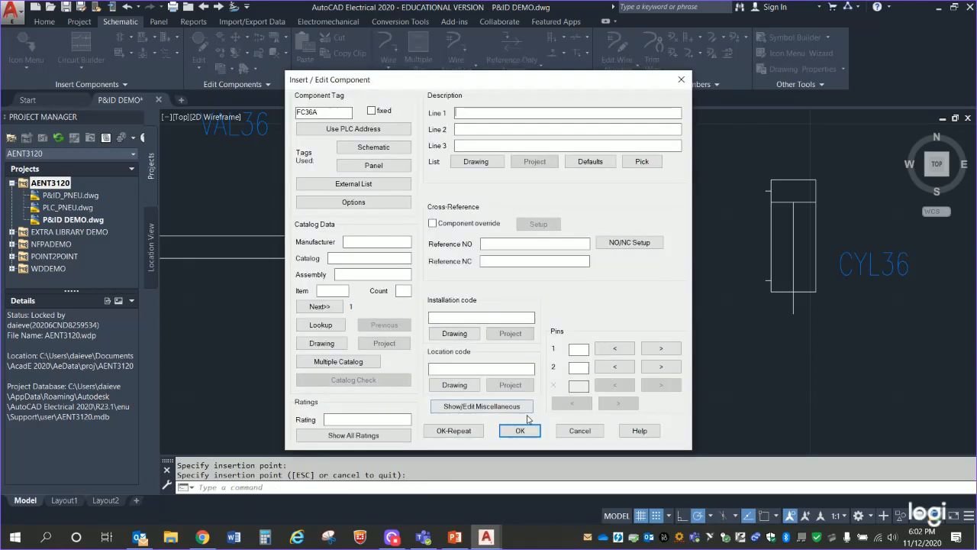
left_click(520, 430)
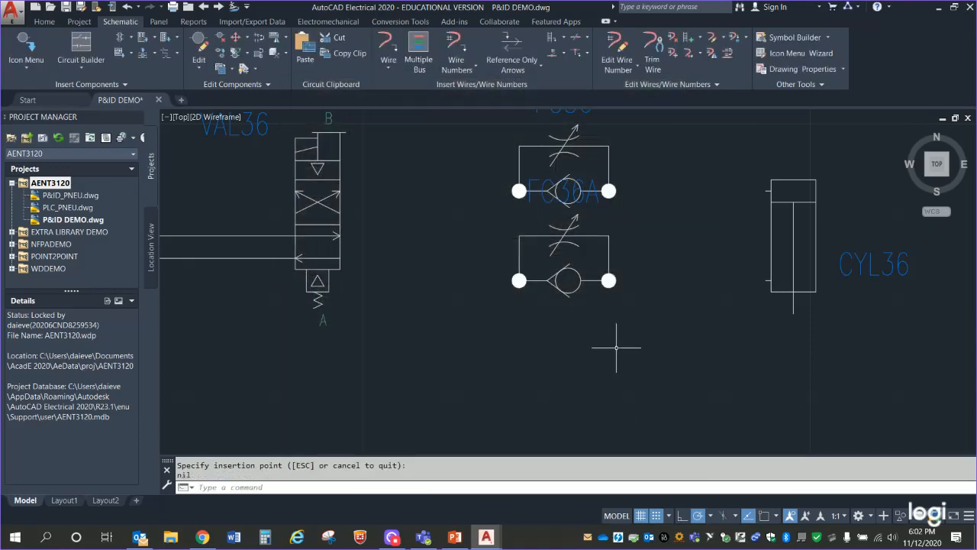
Move the FC36A tag off the upper flow control so it sits just below the lower flow control symbol.
scroll(626, 397, "up", 2)
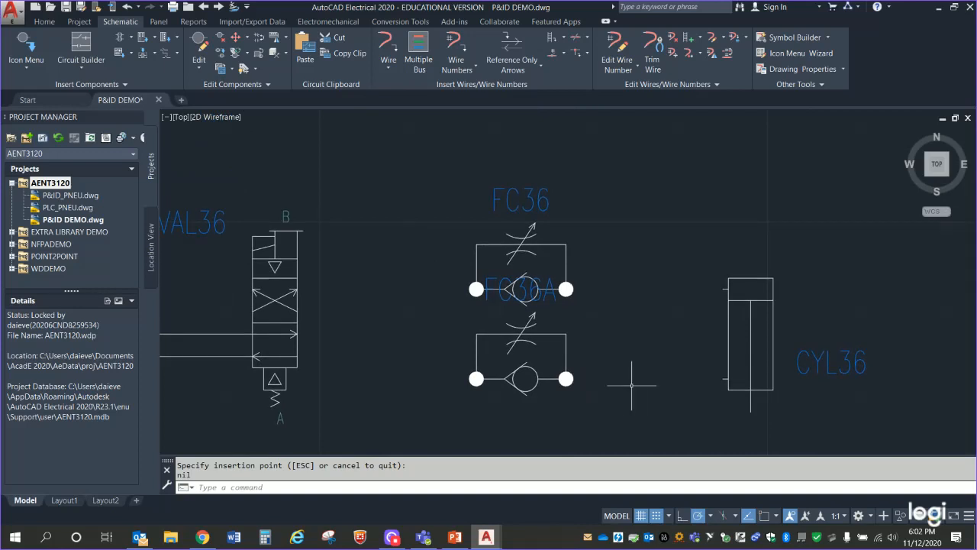
scroll(630, 345, "down", 2)
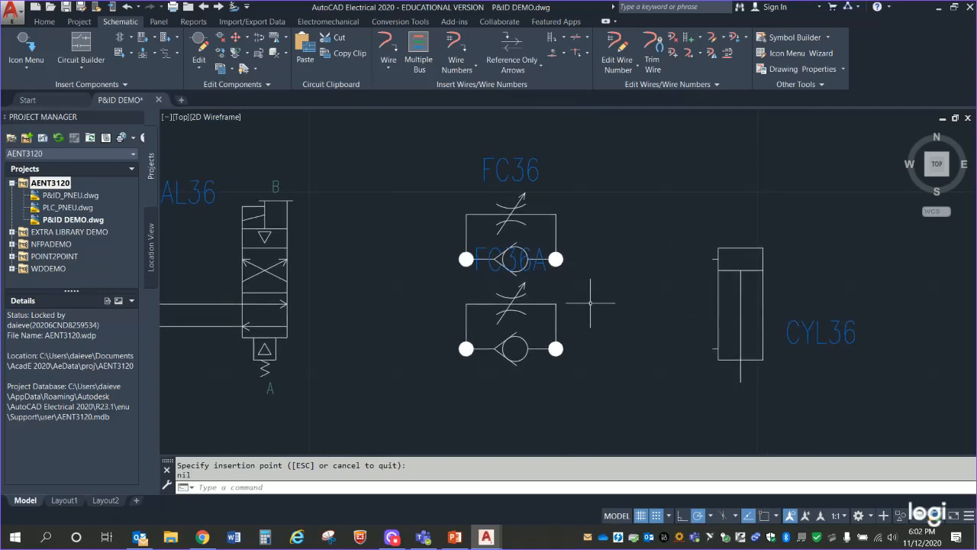
left_click(476, 267)
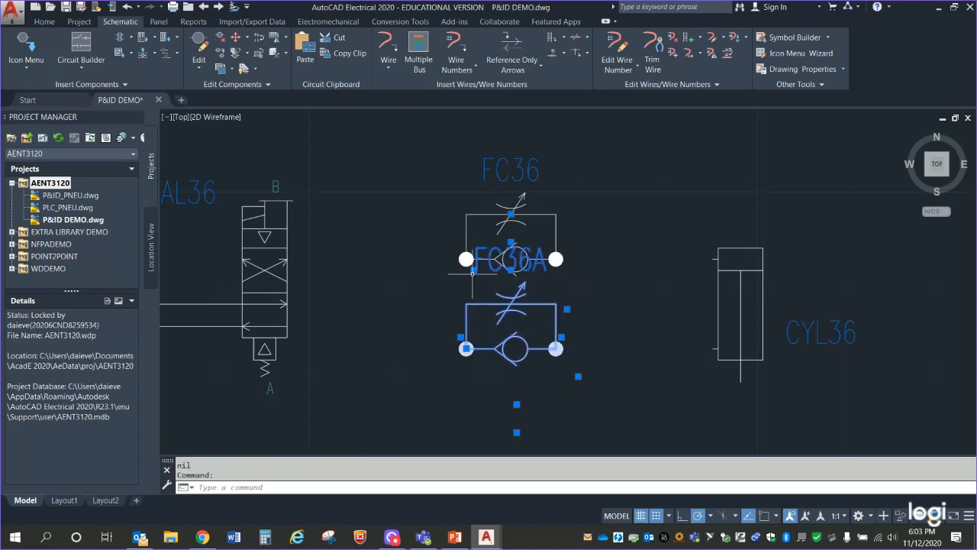
left_click(473, 270)
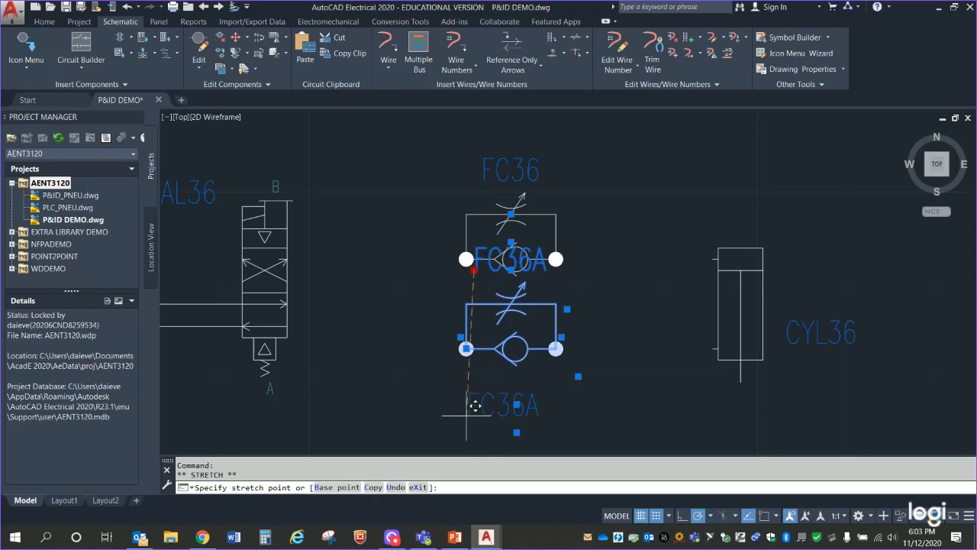
left_click(475, 405)
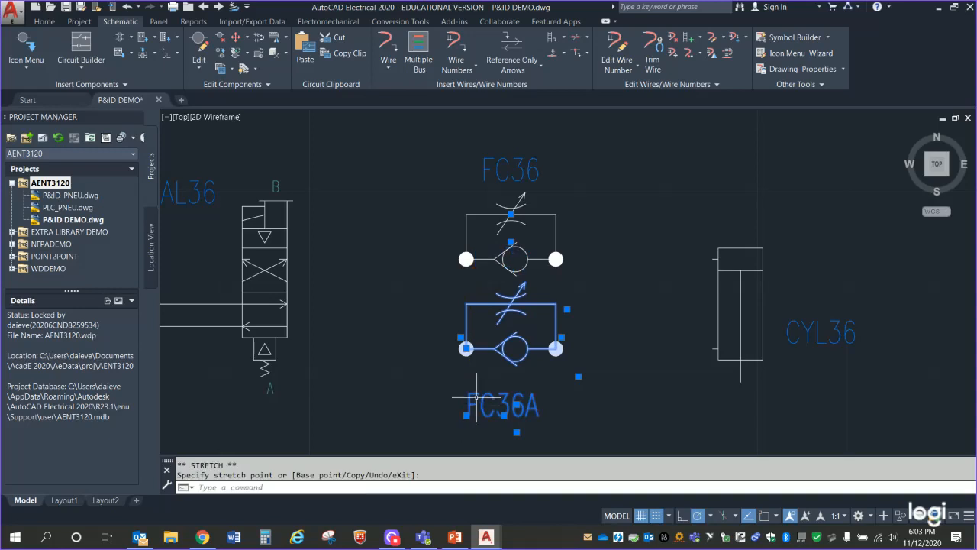
Move the FC36 tag slightly up so it starts in line with the left end of the upper flow control, and clear the selection.
left_click(484, 169)
left_click(481, 179)
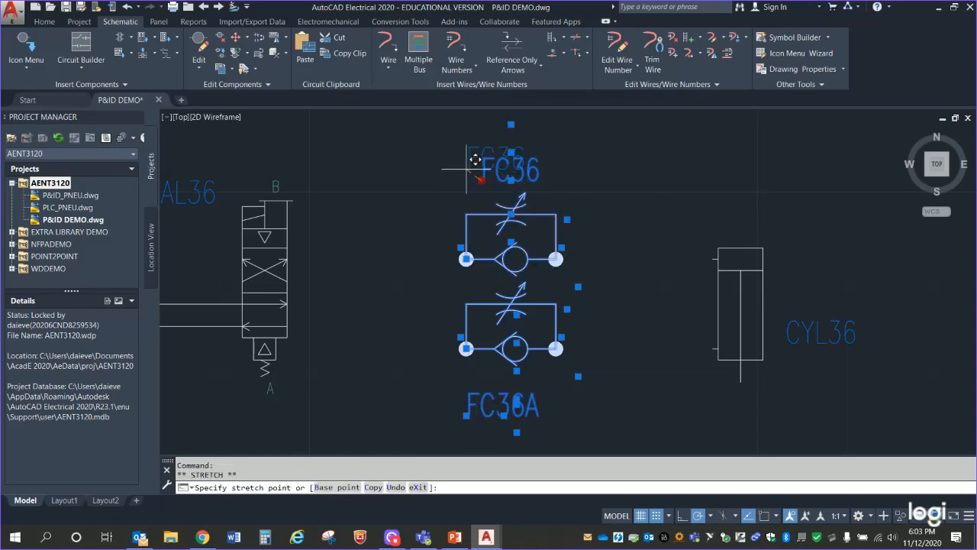
left_click(475, 160)
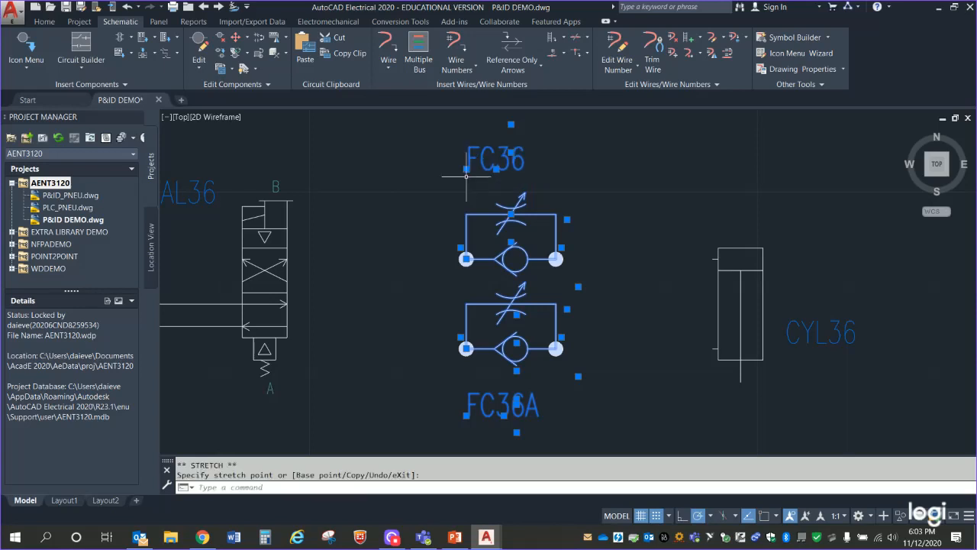
left_click(638, 288)
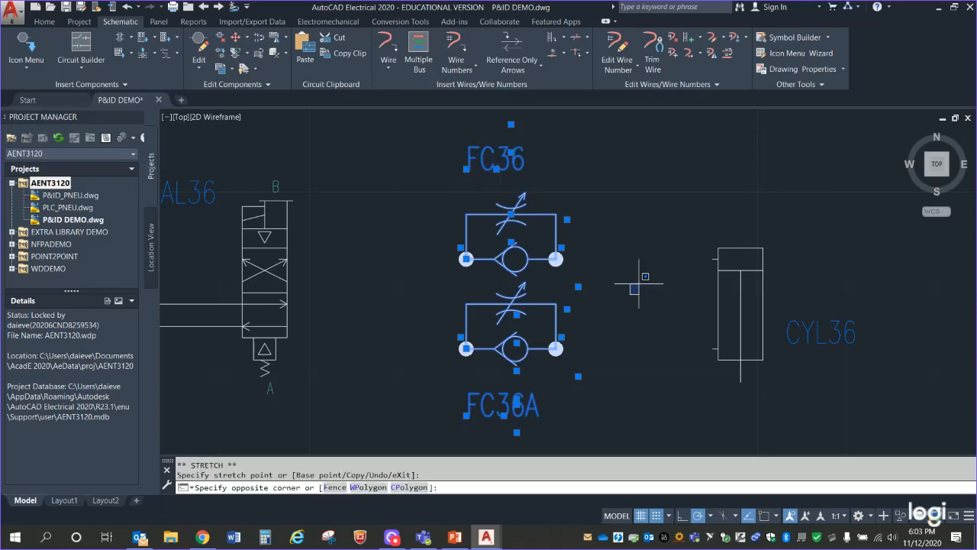
key("Escape")
key("Escape")
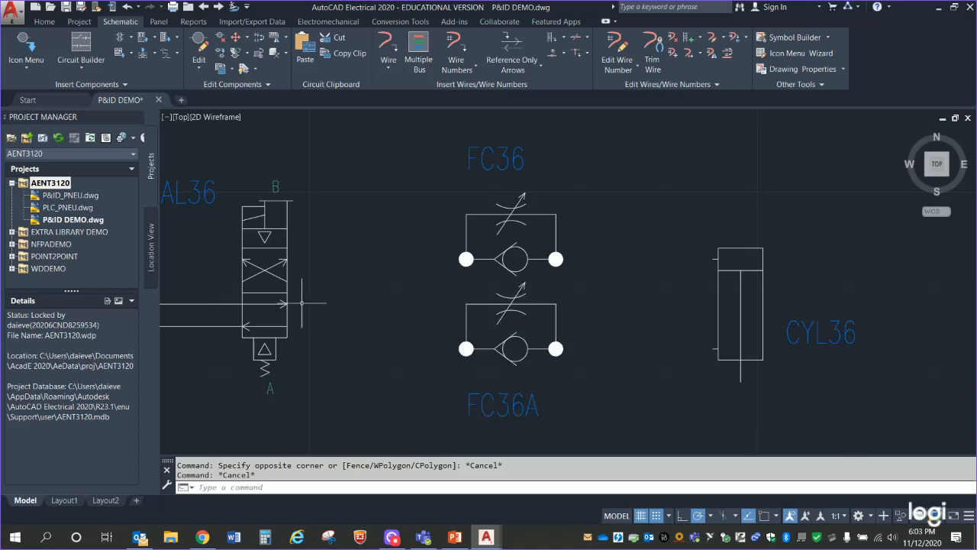
Wire VAL36's upper outlet port with a stepped wire to flow control FC36, and continue from FC36 to CYL36's upper port.
left_click(389, 52)
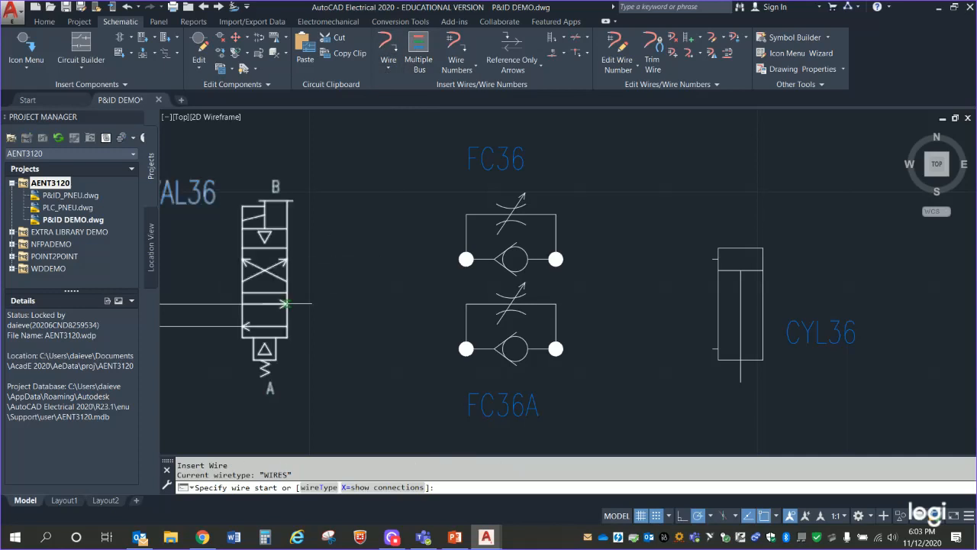
left_click(284, 304)
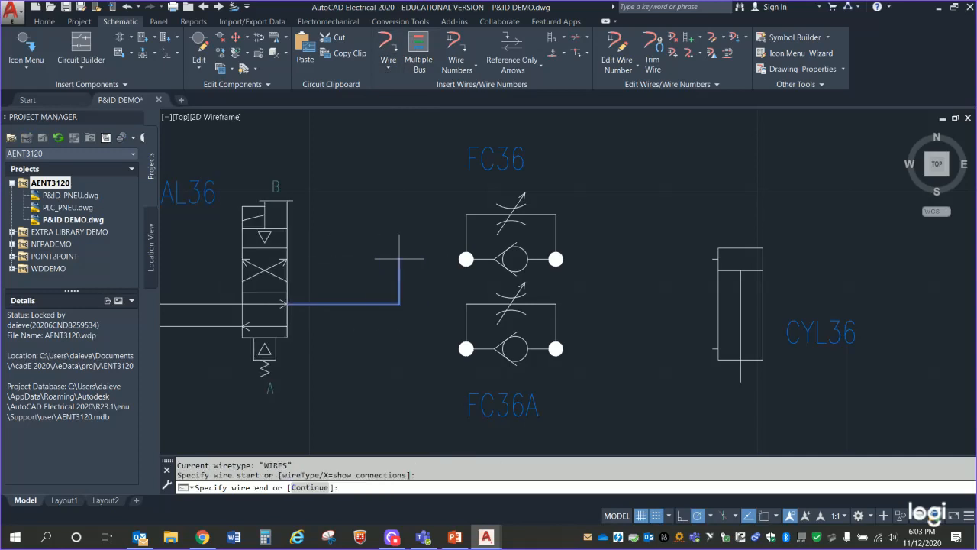
left_click(377, 260)
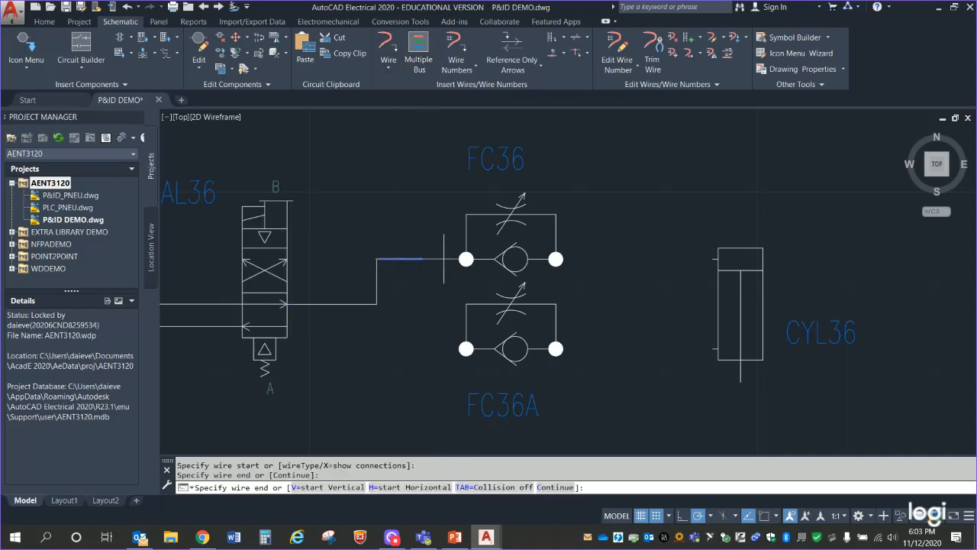
left_click(466, 259)
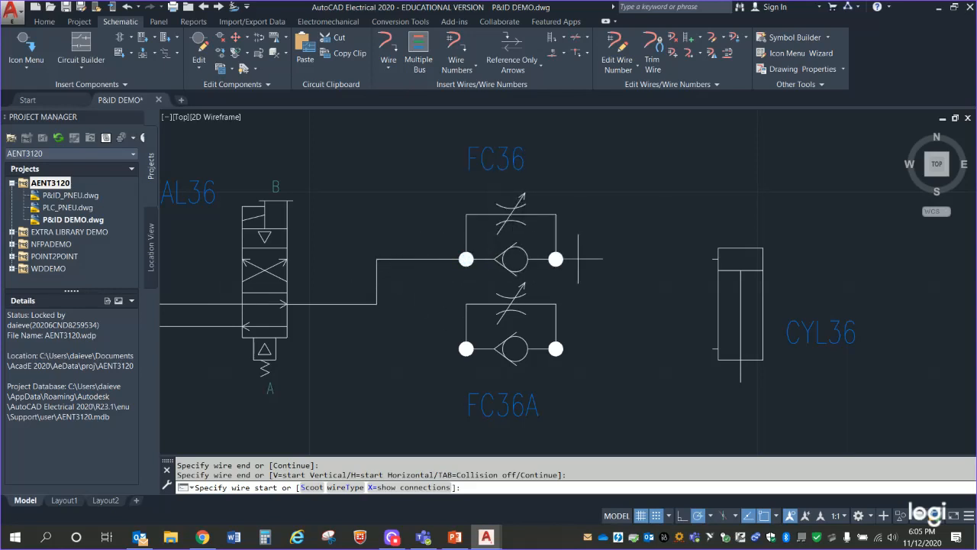
left_click(555, 259)
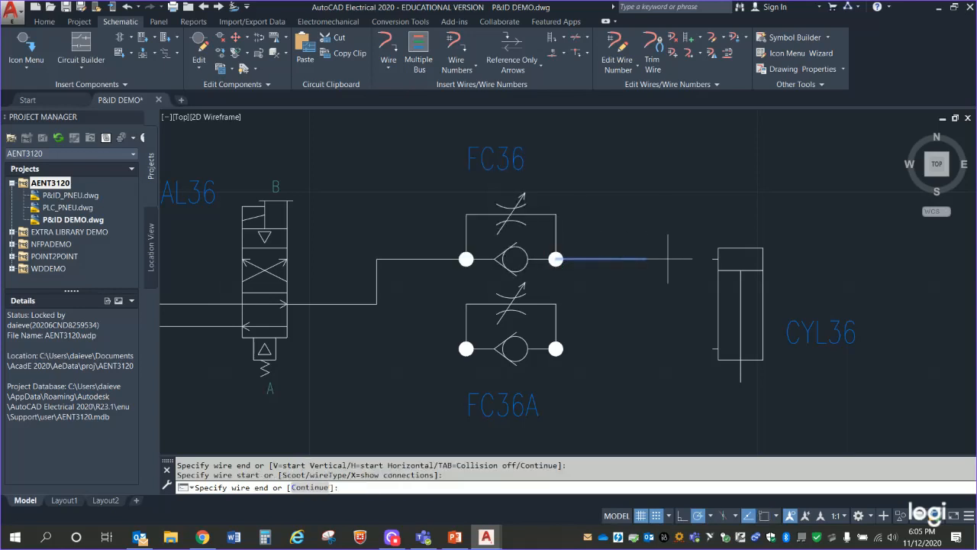
left_click(712, 259)
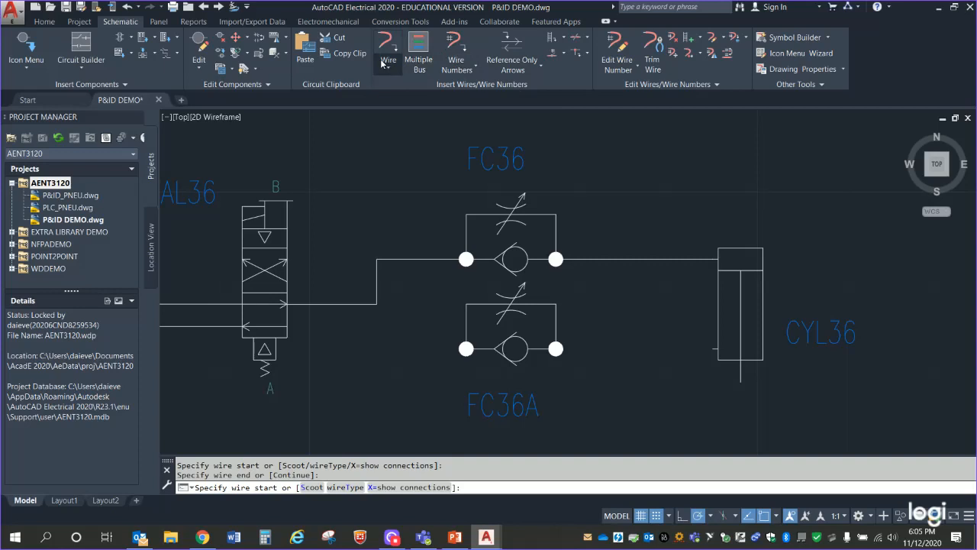
Wire CYL36's lower port to flow control FC36A, and continue with a stepped wire to VAL36's lower outlet port.
left_click(713, 349)
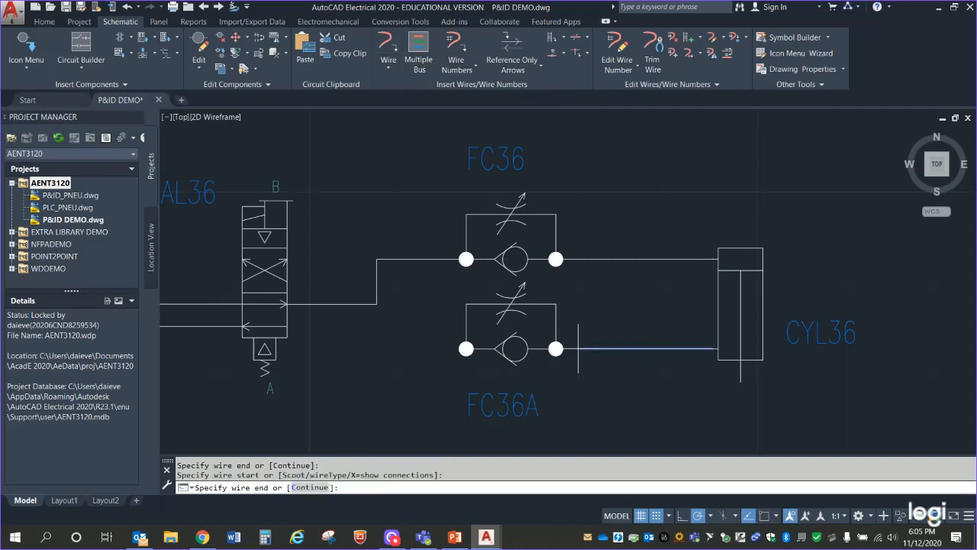
left_click(466, 349)
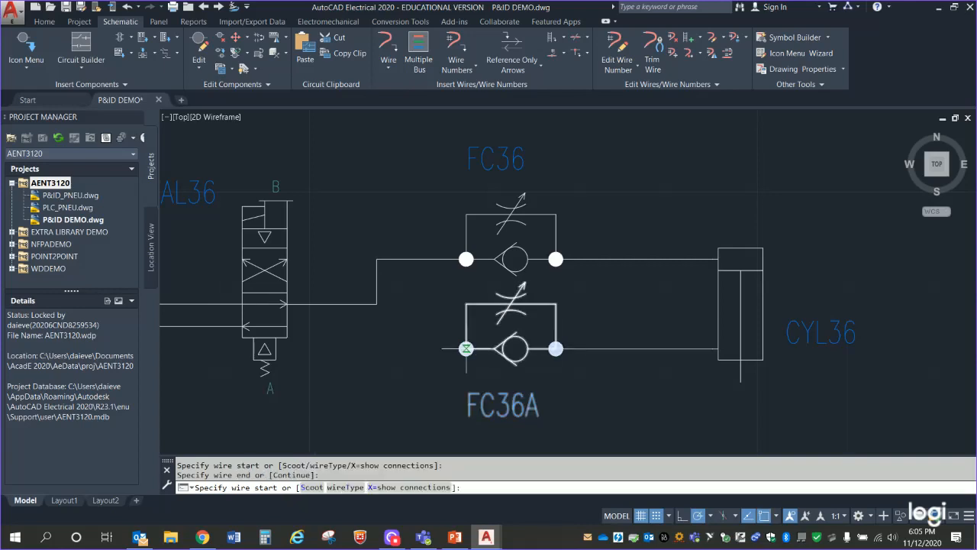
left_click(465, 349)
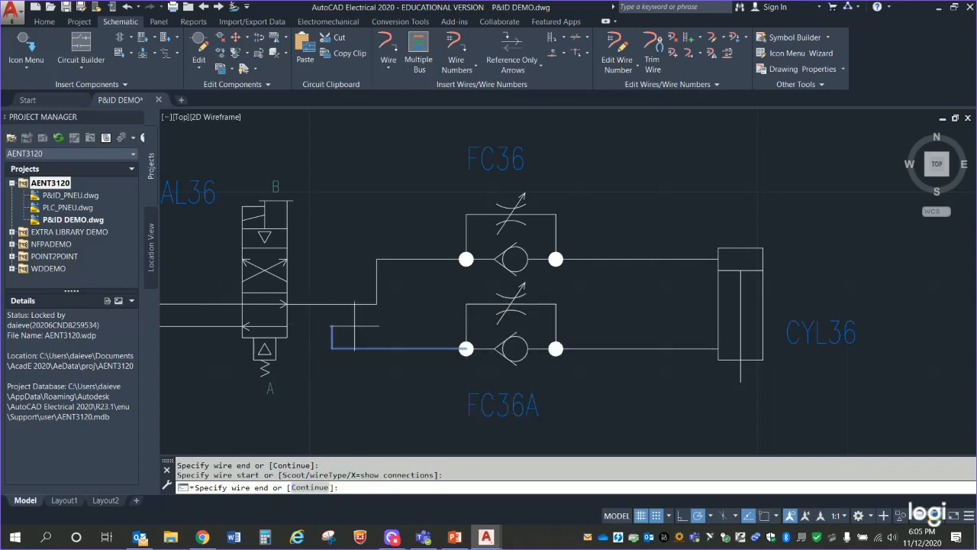
left_click(376, 326)
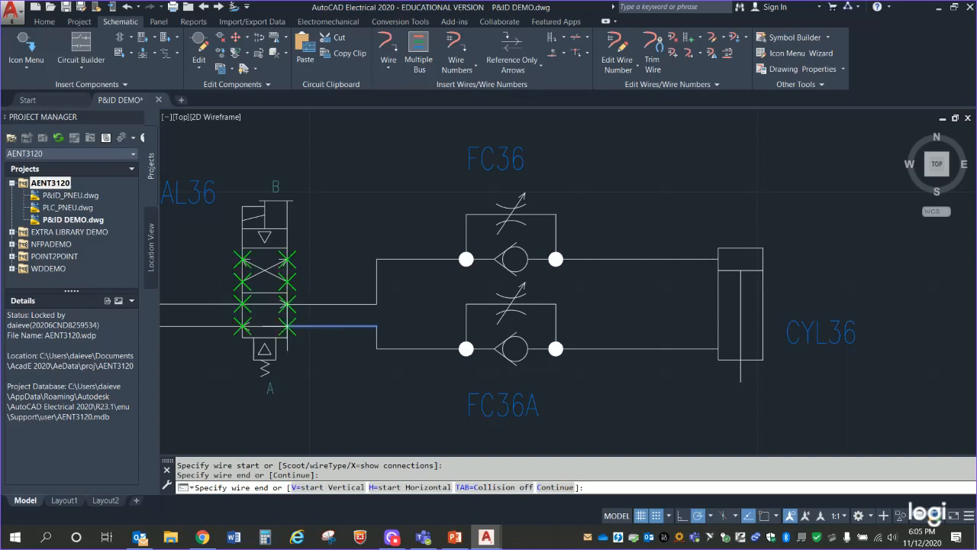
left_click(288, 326)
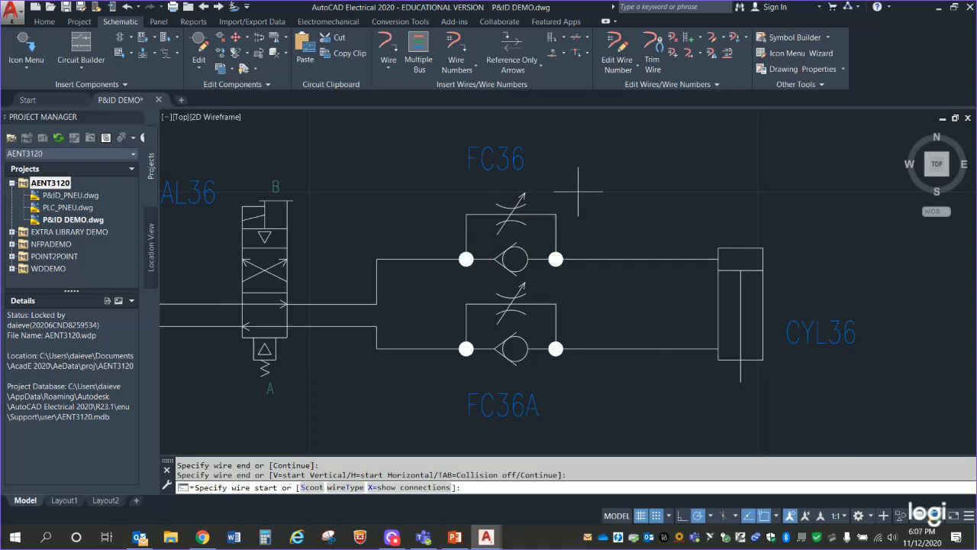
Insert a Cylinder Retracted symbol near ladder line 39, directly below CYL36, and accept the proposed component tag.
scroll(595, 252, "down", 4)
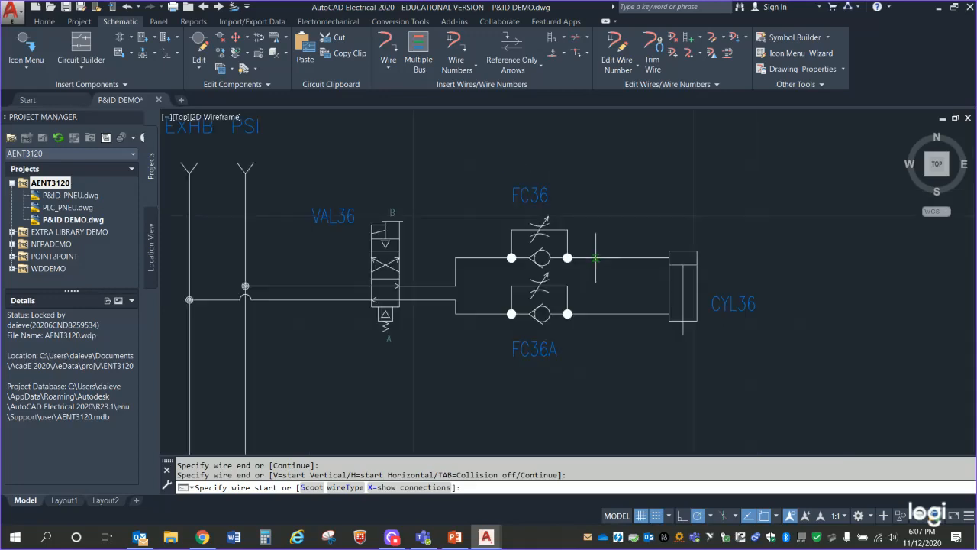
mouse_move(566, 356)
middle_mouse_down()
mouse_move(567, 234)
mouse_move(582, 230)
middle_mouse_up()
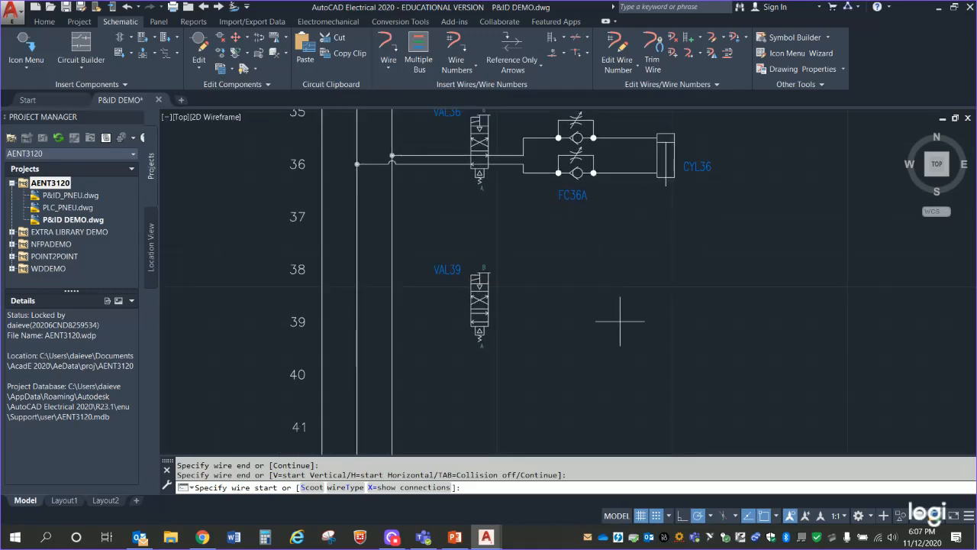
mouse_move(624, 329)
middle_mouse_down()
mouse_move(652, 294)
mouse_move(665, 339)
middle_mouse_up()
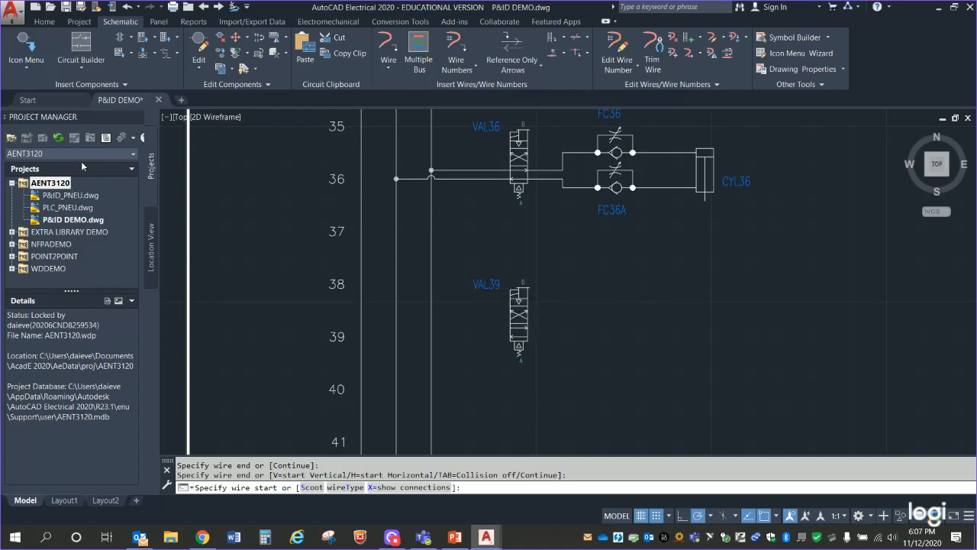
left_click(123, 85)
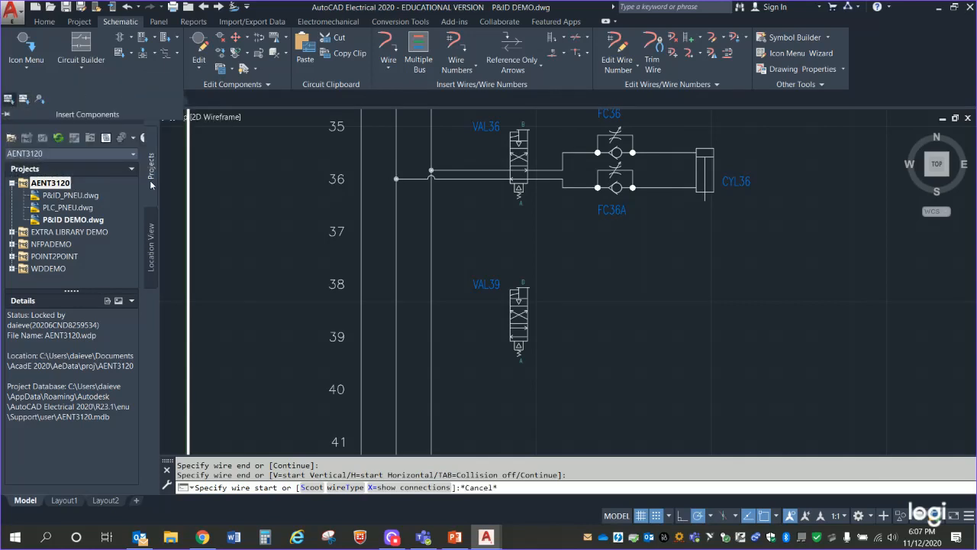
left_click(9, 100)
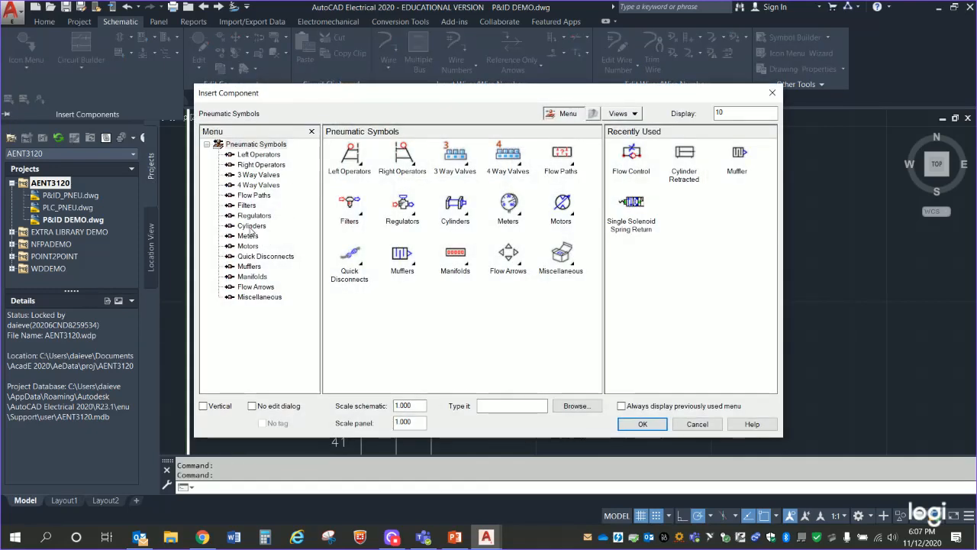
left_click(251, 226)
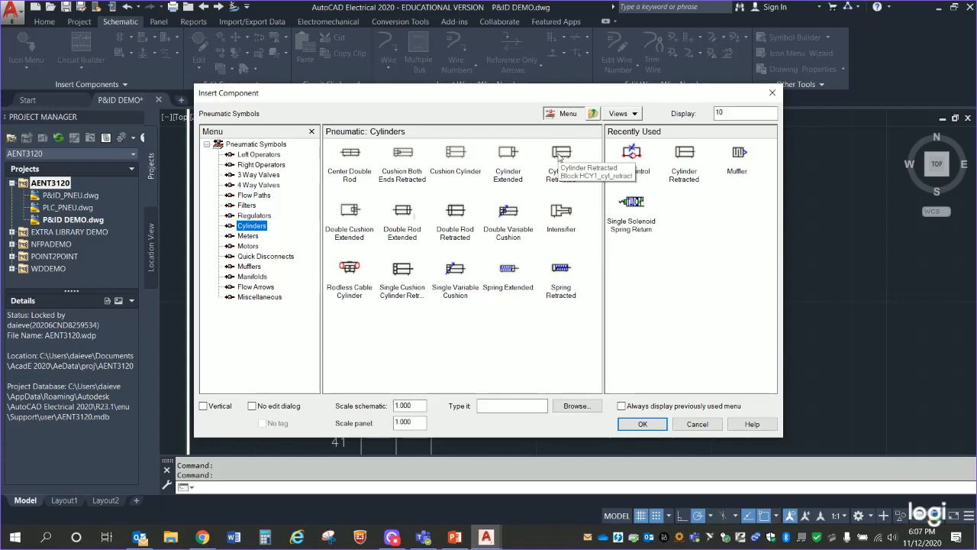
double_click(562, 155)
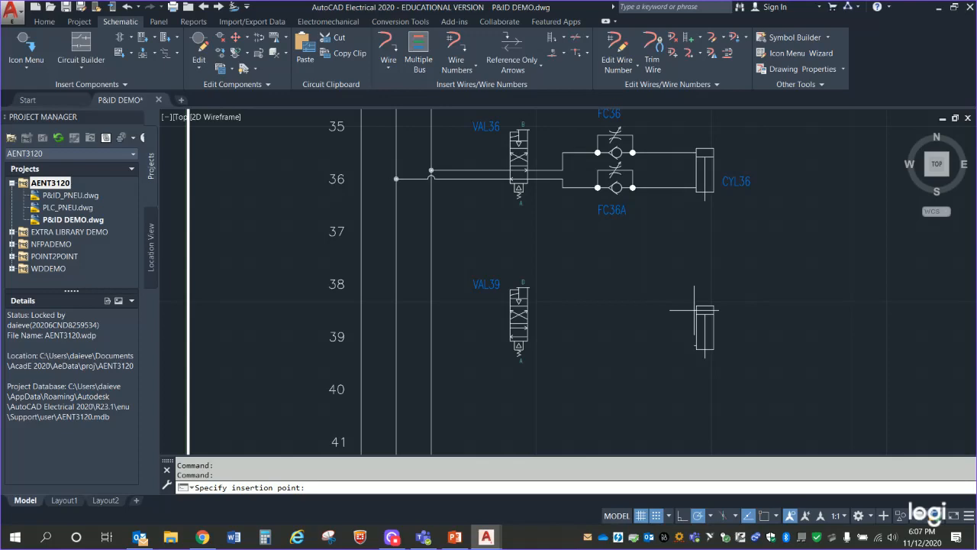
left_click(694, 310)
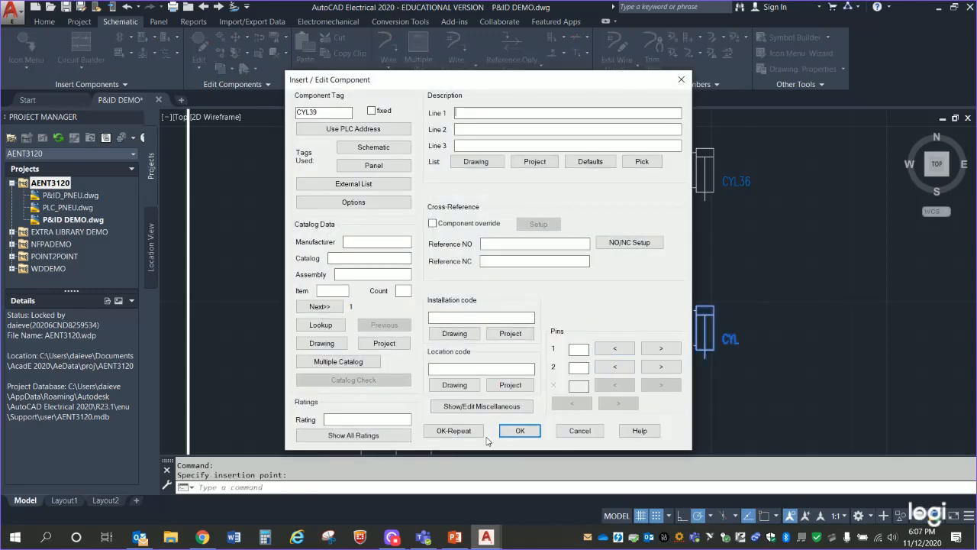
left_click(520, 430)
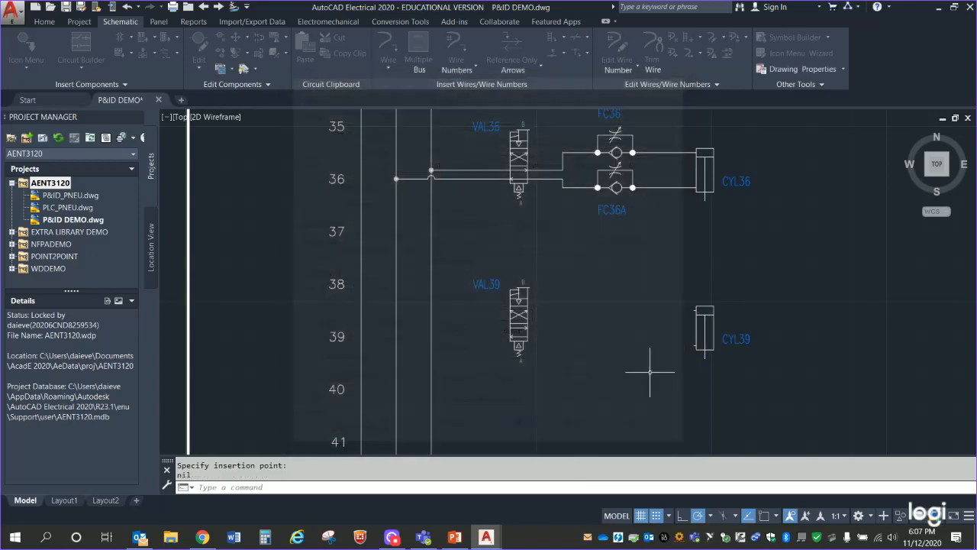
Insert two Flow Control symbols between VAL39 and CYL39, one level with each cylinder port, accepting the proposed tags.
scroll(742, 260, "up", 4)
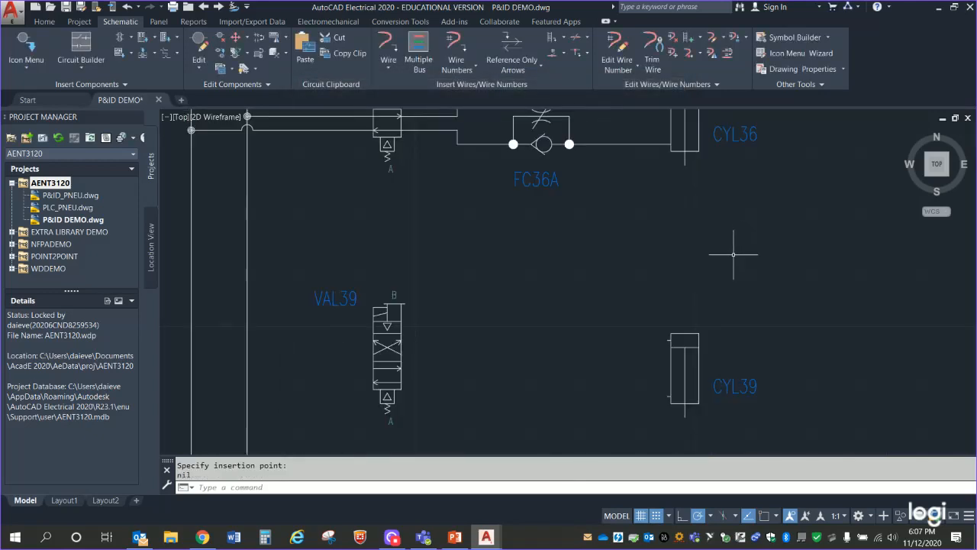
mouse_move(685, 257)
middle_mouse_down()
mouse_move(782, 119)
mouse_move(863, 136)
middle_mouse_up()
middle_click_drag(584, 342, 619, 345)
scroll(616, 346, "down", 2)
scroll(616, 345, "up", 2)
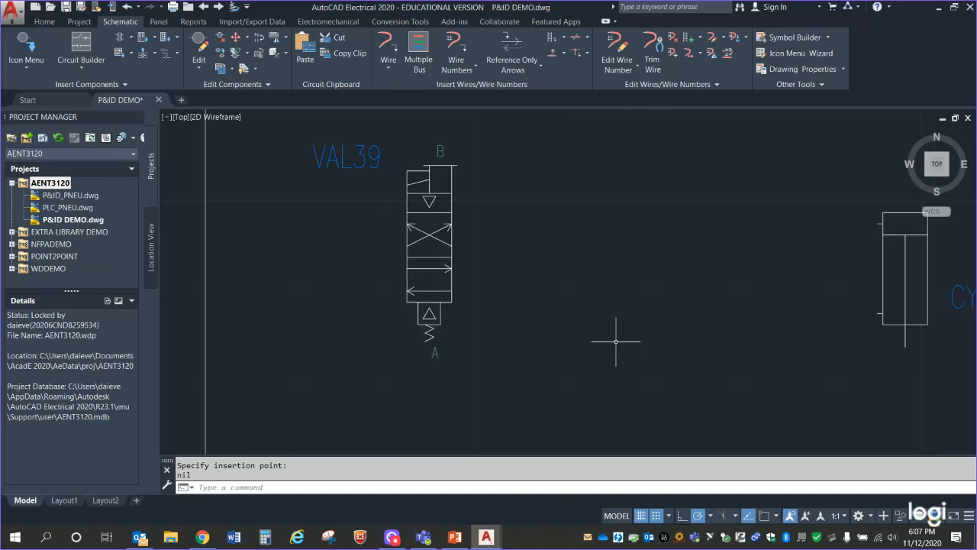
mouse_move(615, 345)
middle_mouse_down()
mouse_move(588, 377)
mouse_move(600, 343)
middle_mouse_up()
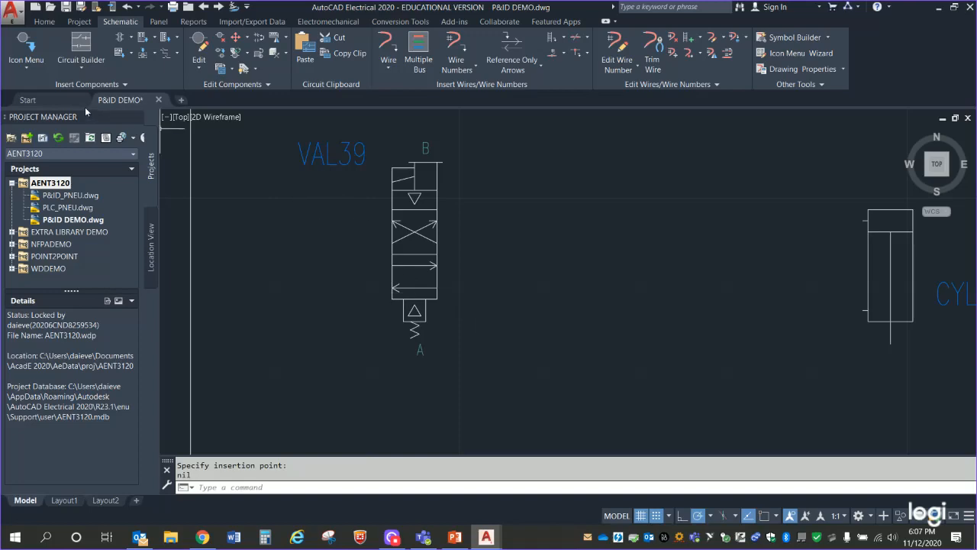
left_click(99, 86)
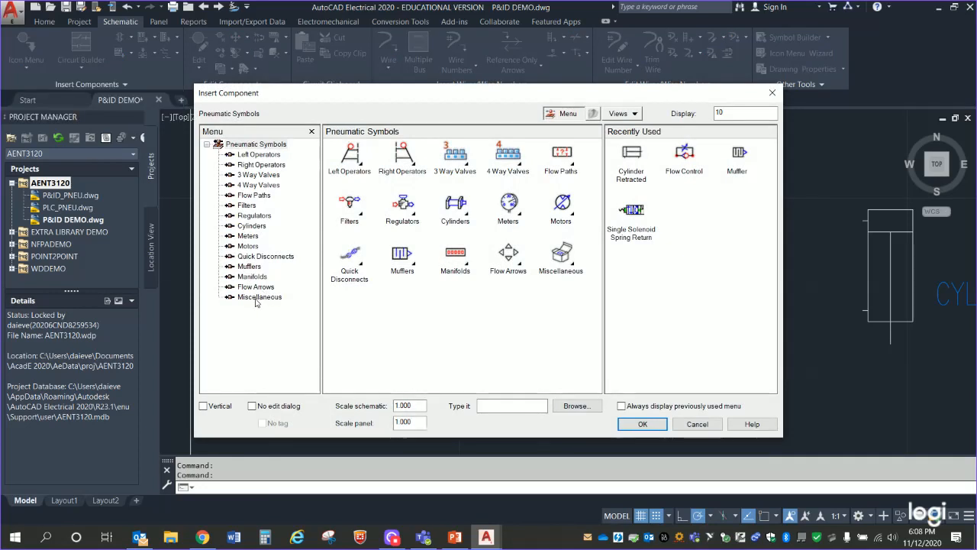
left_click(258, 297)
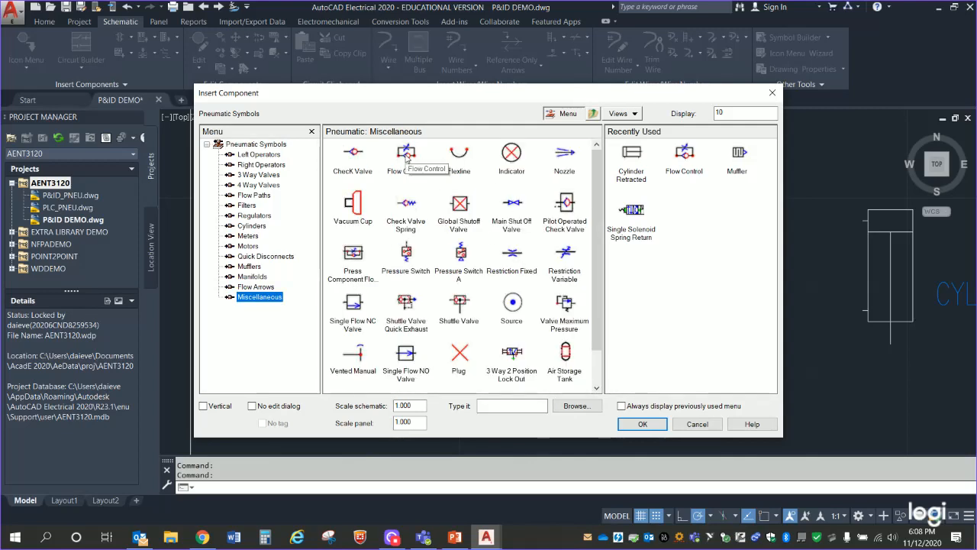
left_click(407, 155)
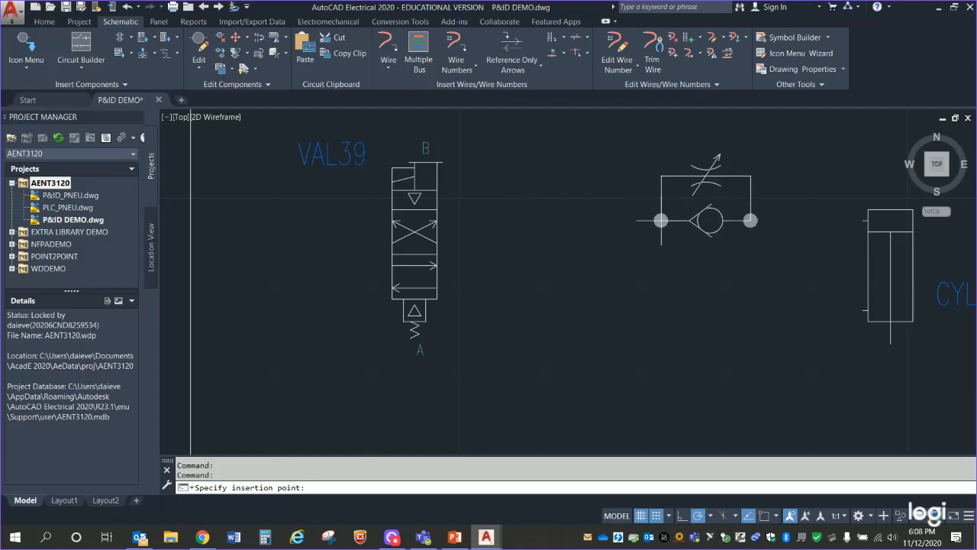
scroll(649, 244, "down", 5)
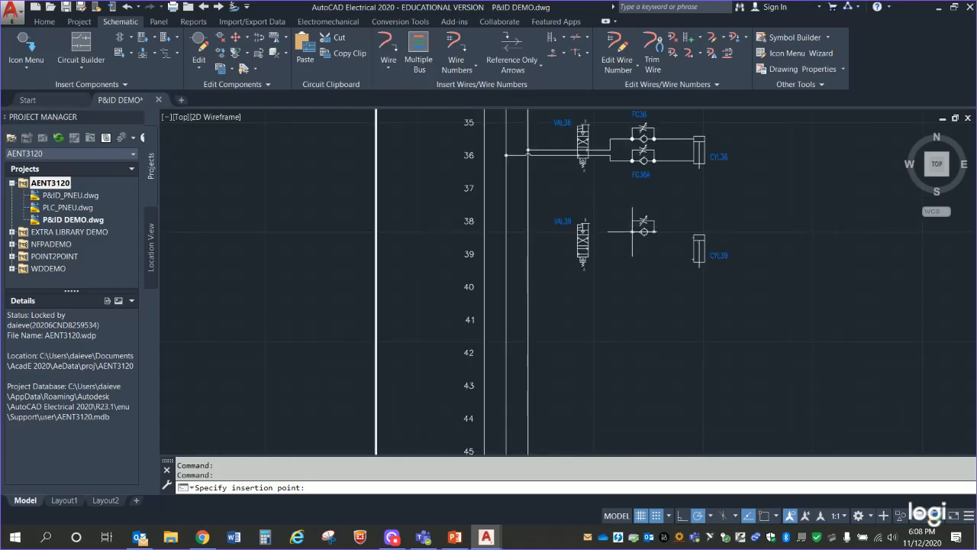
scroll(633, 237, "up", 4)
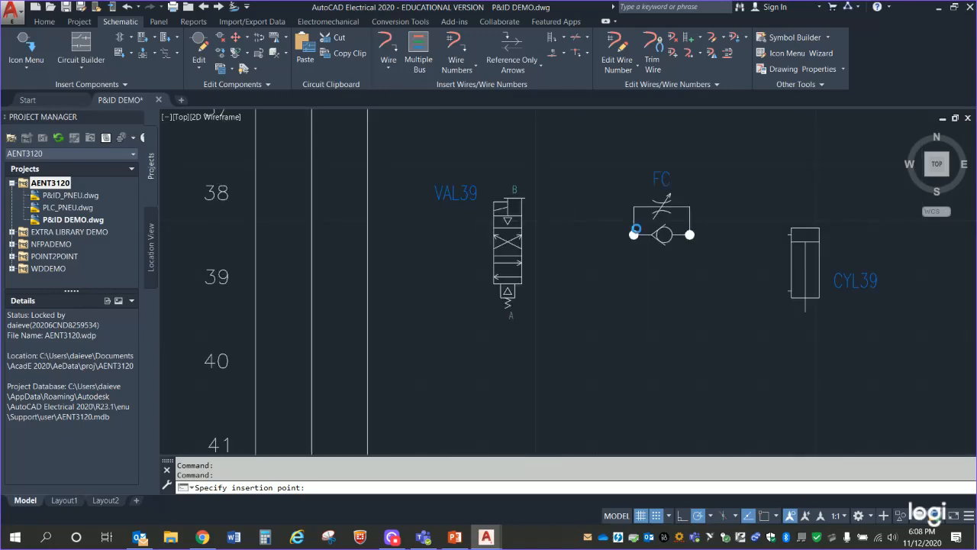
left_click(634, 234)
left_click(454, 431)
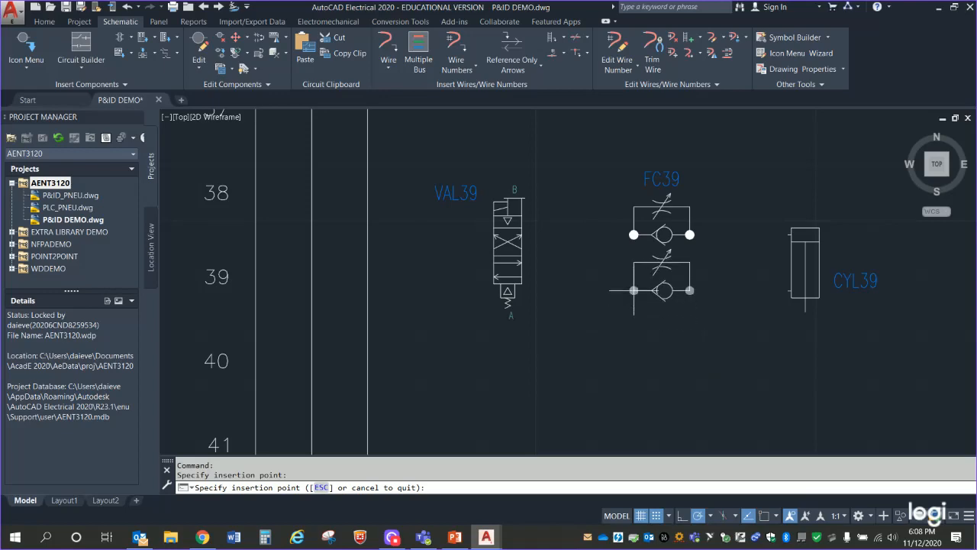
left_click(634, 276)
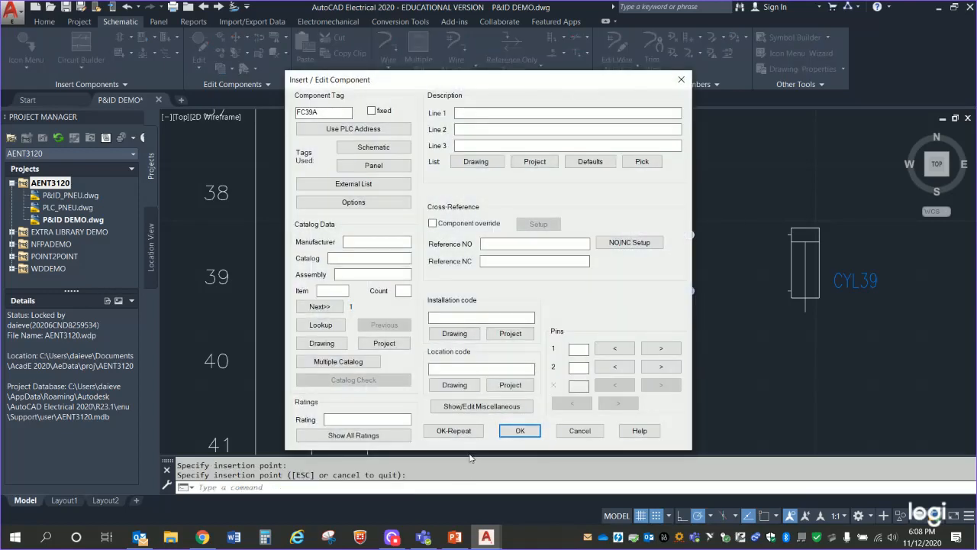
left_click(518, 431)
Move the FC39A tag off the upper flow control so it sits just below the lower flow control symbol.
scroll(630, 265, "up", 4)
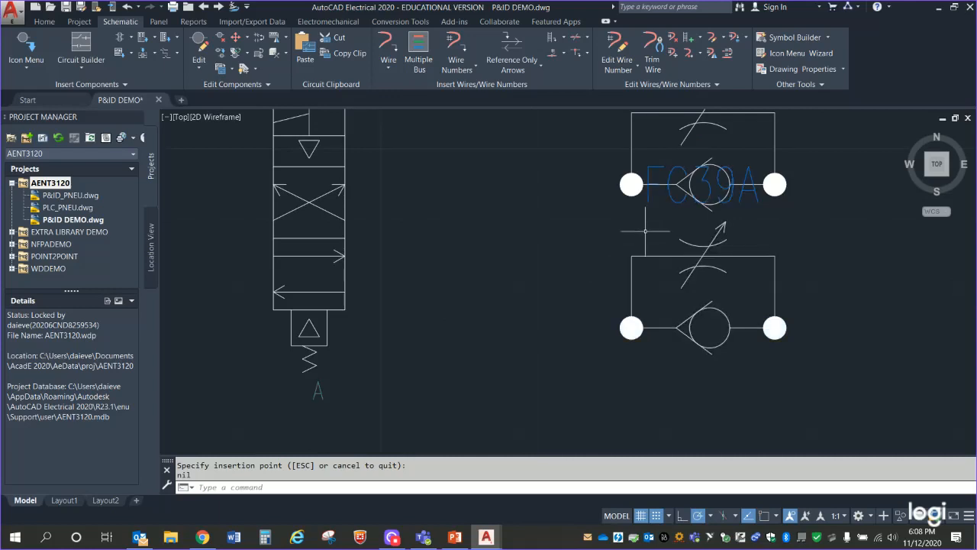
left_click(644, 207)
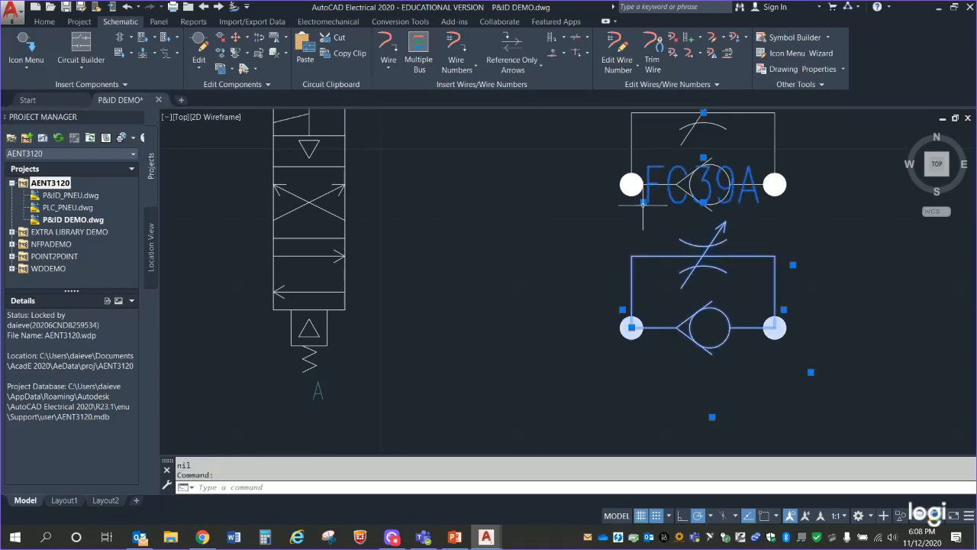
left_click(644, 203)
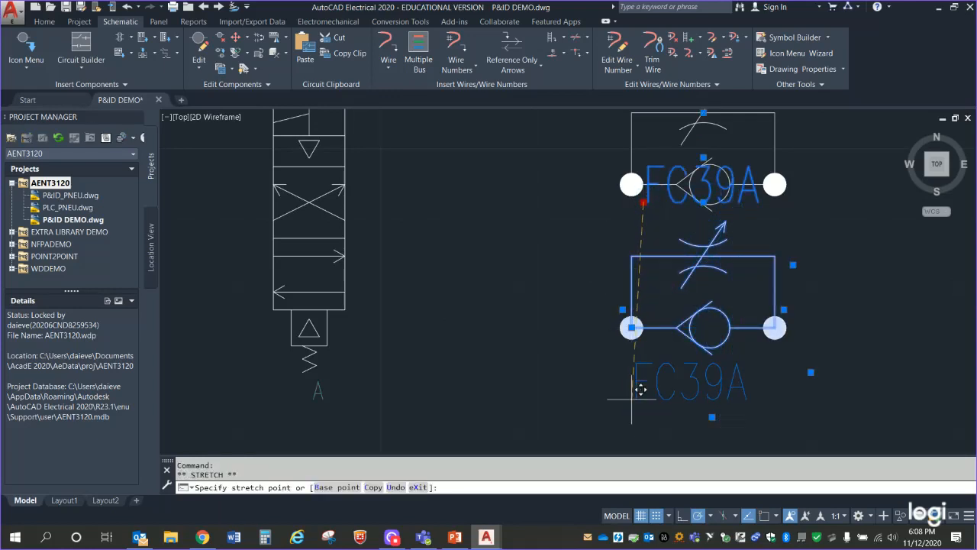
left_click(633, 435)
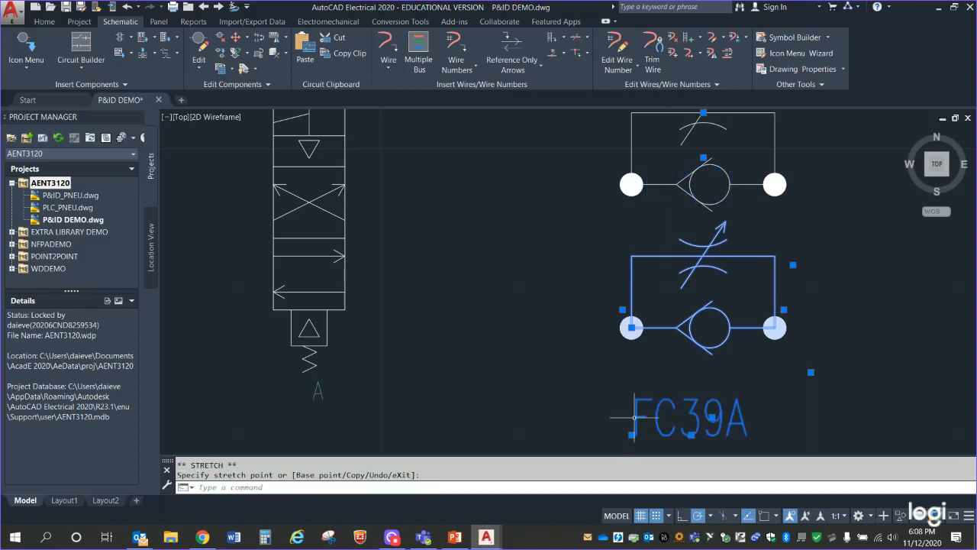
Move the FC39 tag slightly up so it starts in line with the left end of the upper flow control, and clear the selection.
scroll(833, 316, "down", 3)
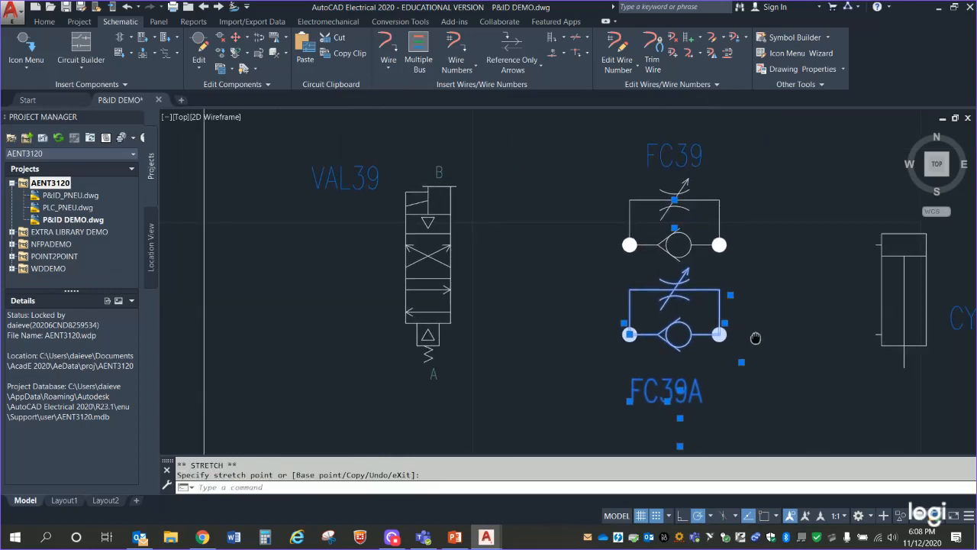
left_click(648, 158)
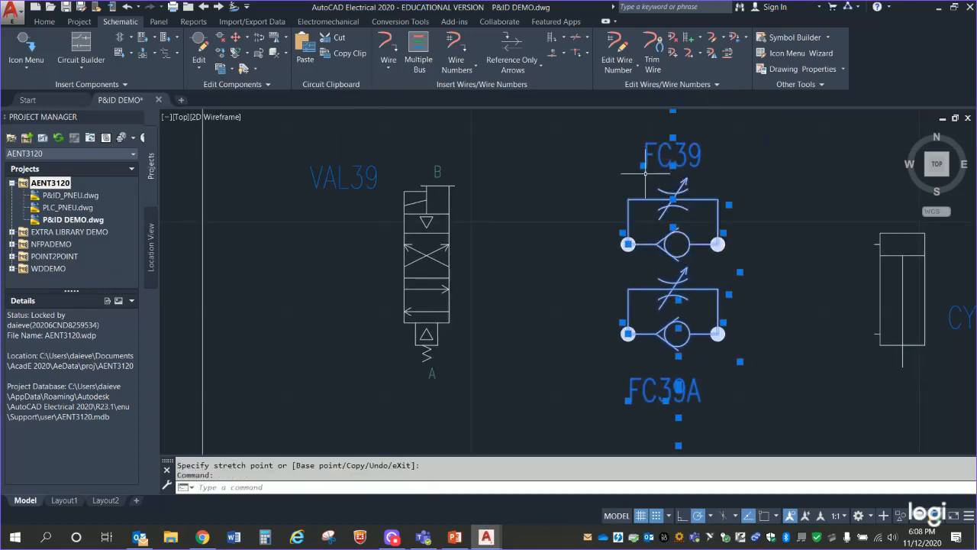
left_click(644, 164)
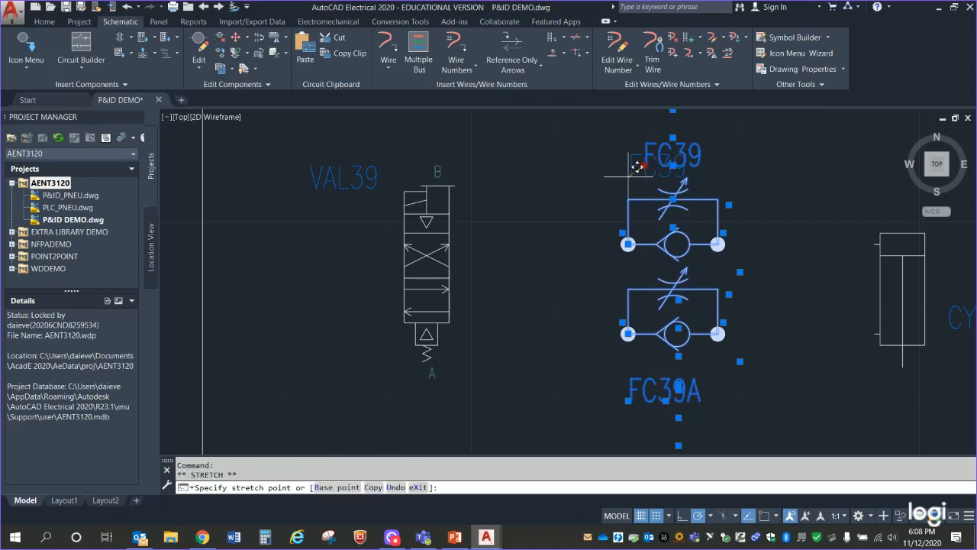
left_click(627, 155)
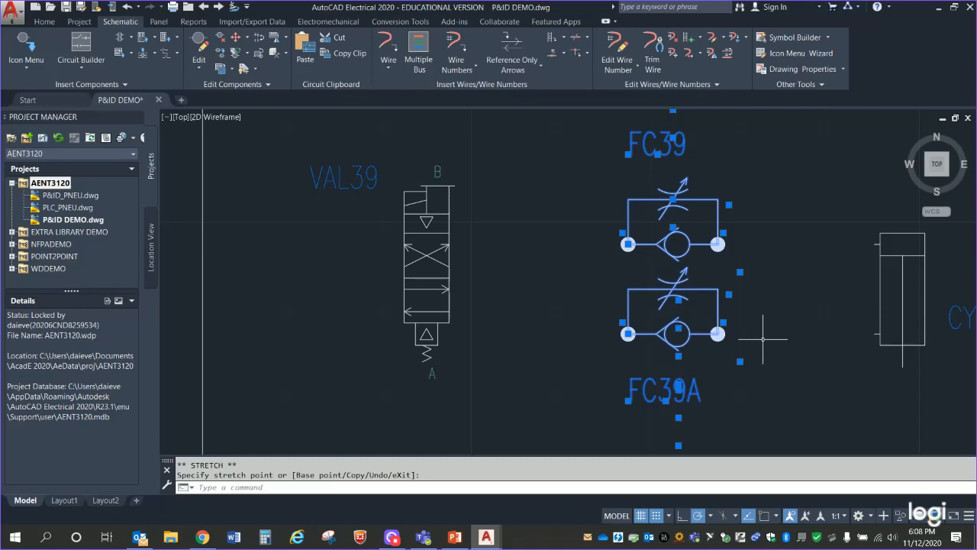
key("Escape")
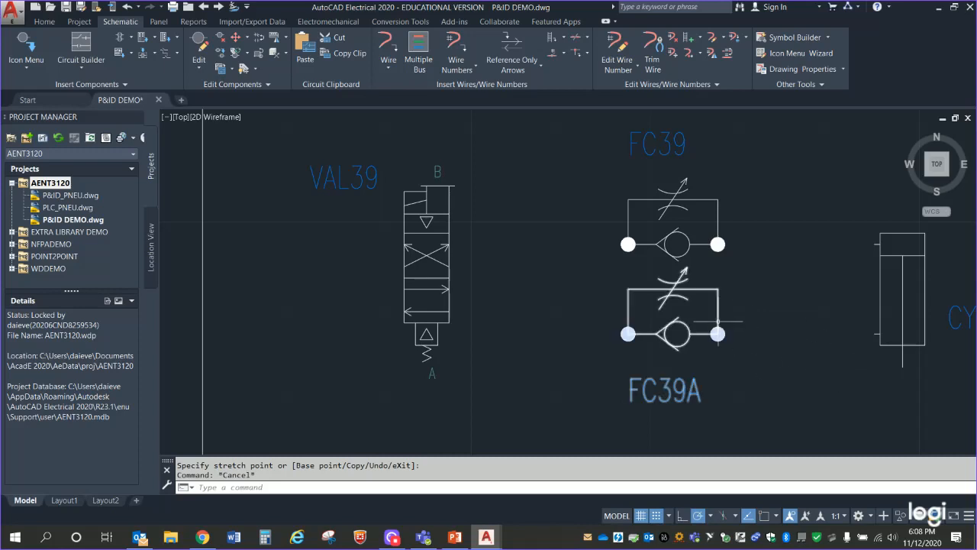
Wire the PSI line straight across to VAL39's upper inlet port near ladder line 39.
scroll(752, 392, "down", 2)
mouse_move(601, 394)
middle_mouse_down()
mouse_move(618, 372)
mouse_move(566, 339)
mouse_move(625, 339)
mouse_move(627, 369)
middle_mouse_up()
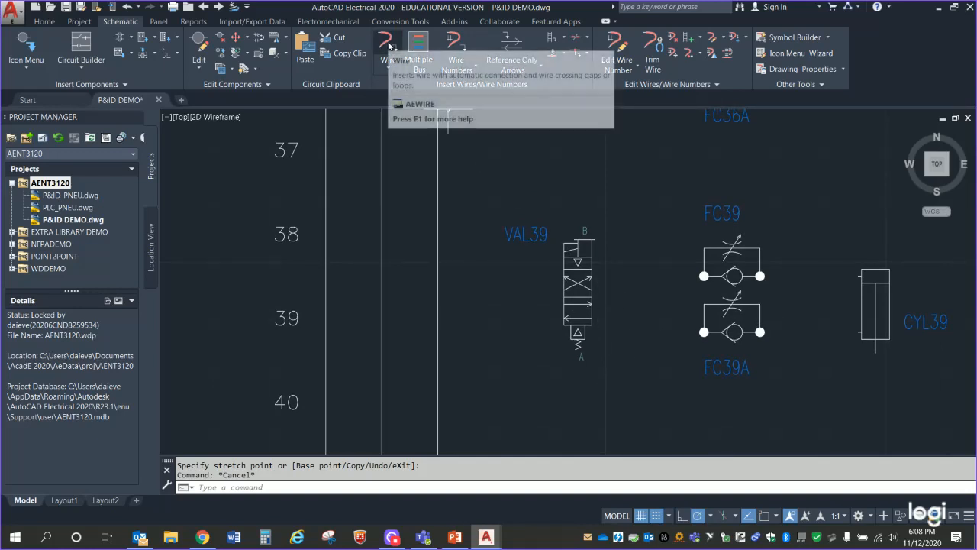
scroll(444, 263, "up", 2)
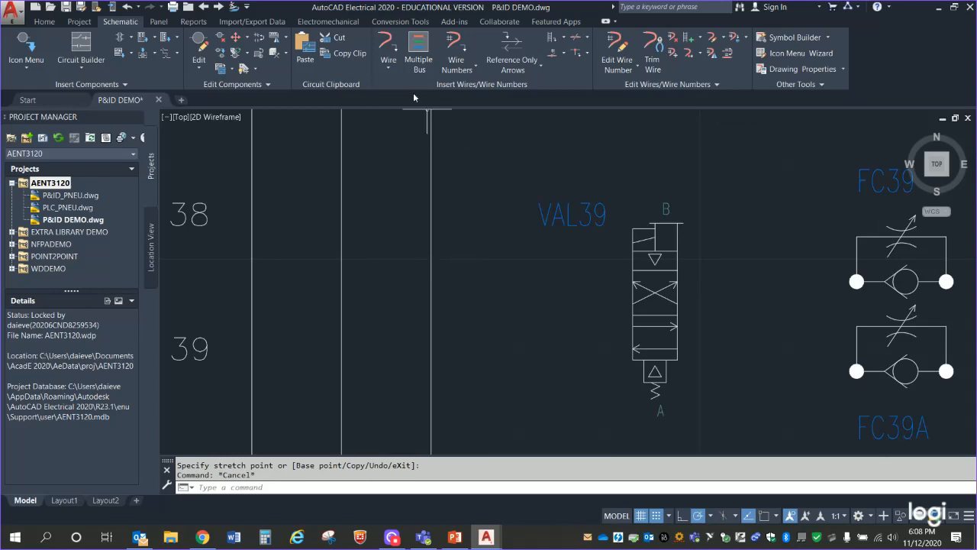
left_click(389, 46)
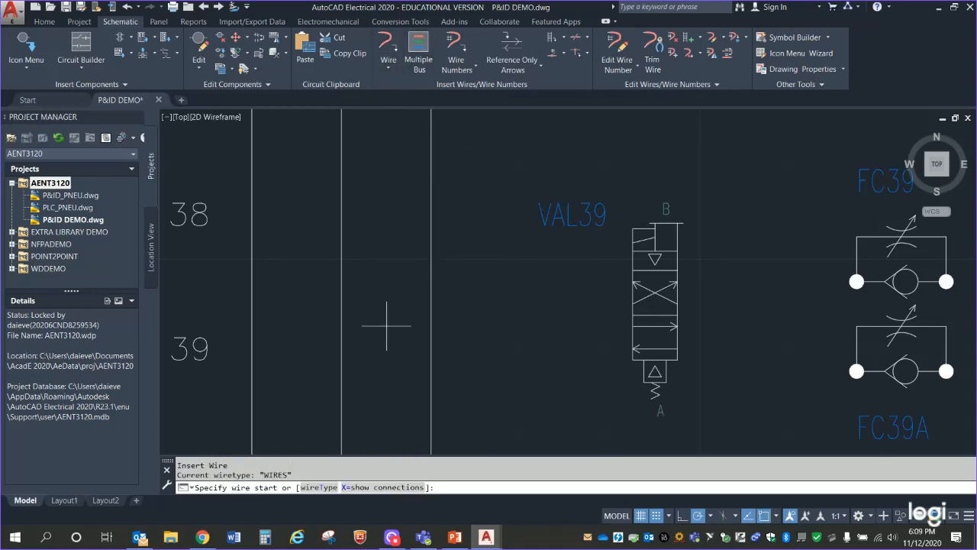
left_click(430, 325)
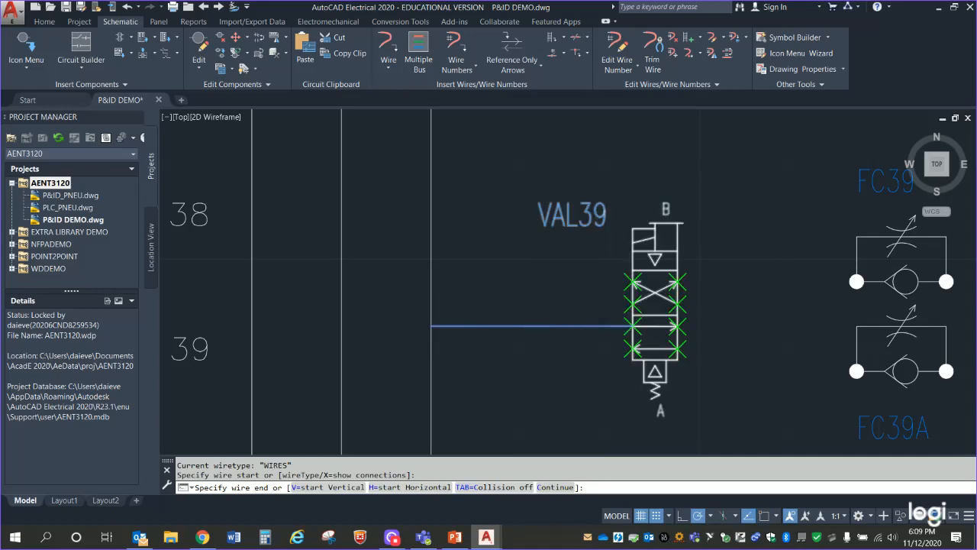
left_click(632, 326)
scroll(534, 321, "down", 2)
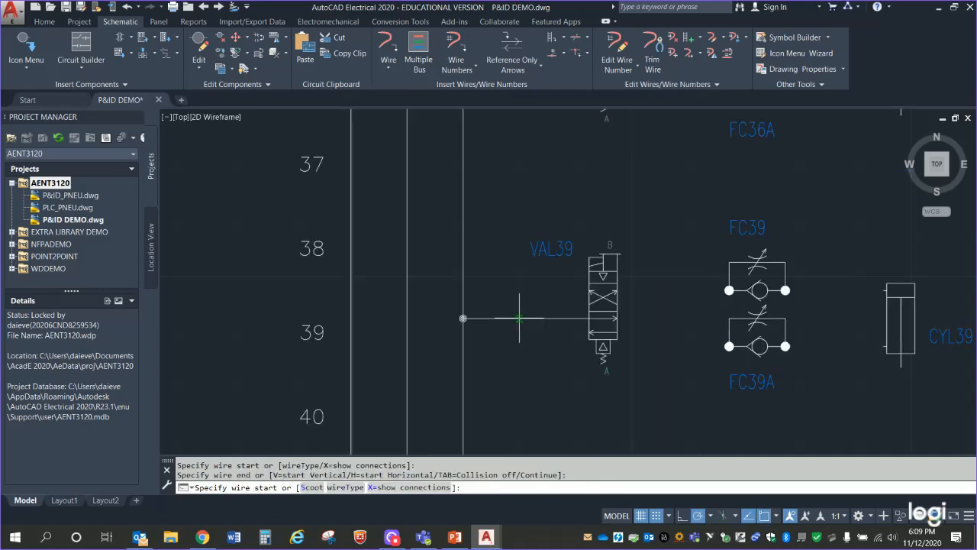
scroll(520, 318, "down", 2)
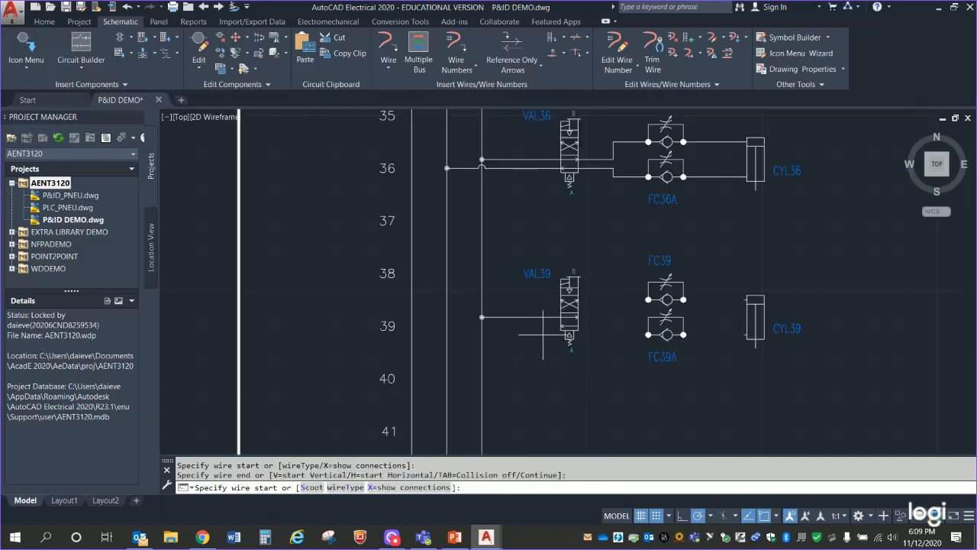
scroll(543, 333, "up", 4)
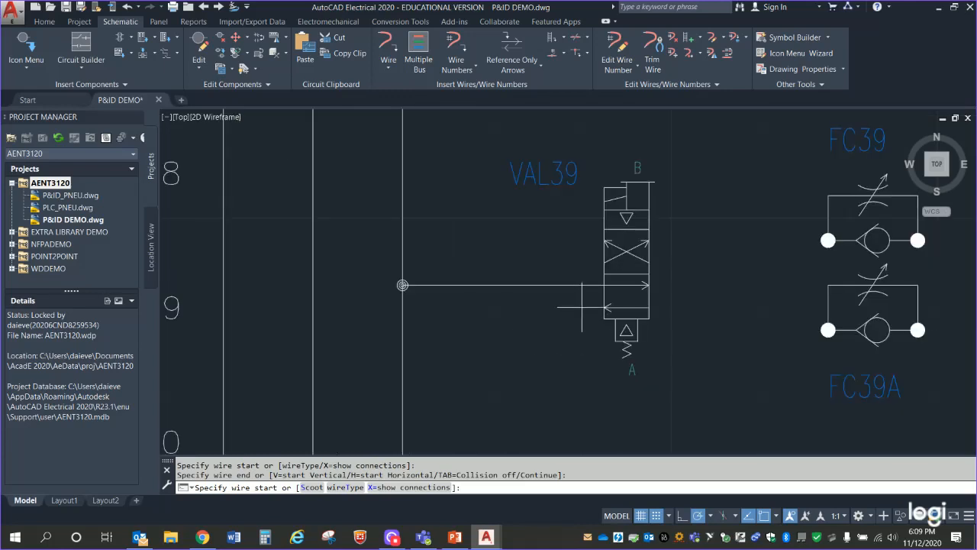
Wire VAL39's lower inlet port straight to the EXHA line, and its upper outlet port with a step up to FC39's near connection.
left_click(606, 307)
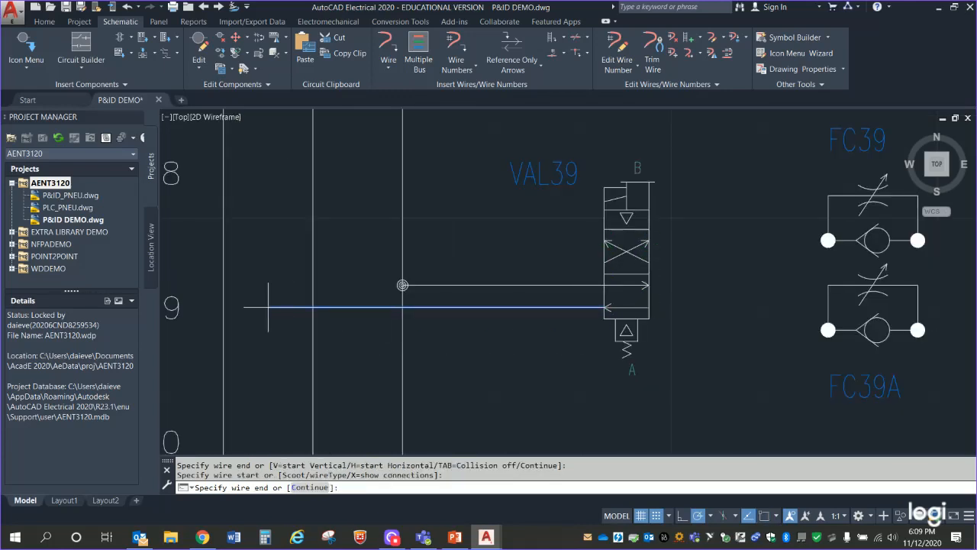
left_click(223, 307)
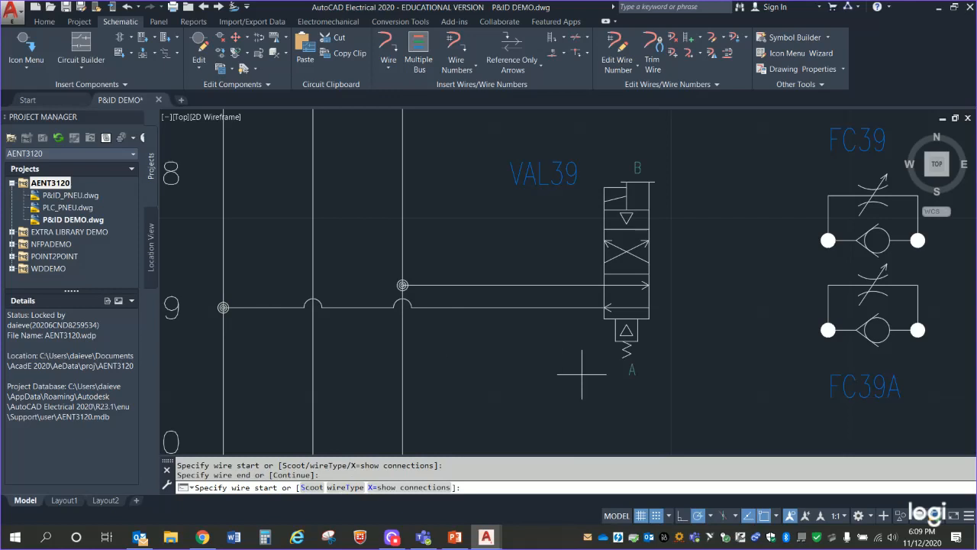
scroll(560, 374, "down", 2)
middle_click_drag(544, 376, 370, 350)
middle_click_drag(482, 322, 432, 349)
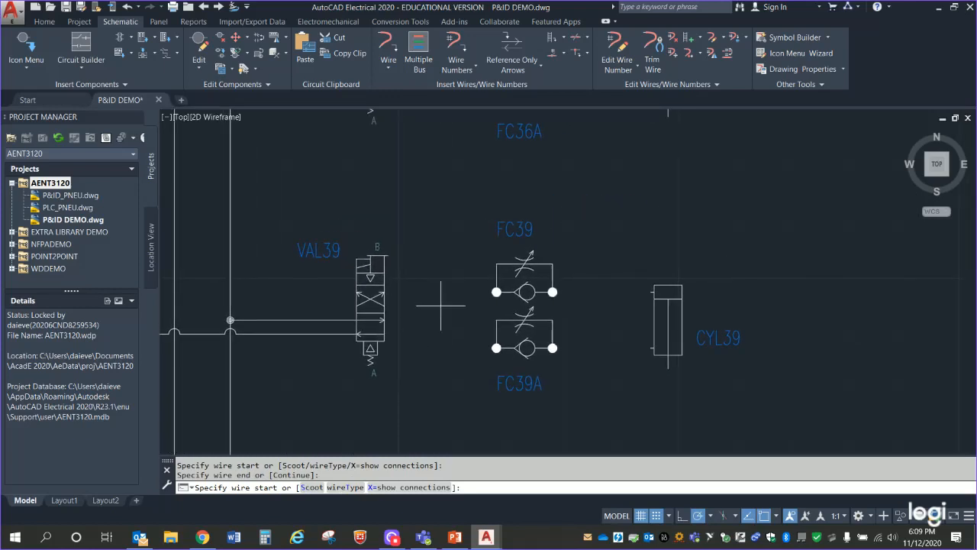
left_click(383, 320)
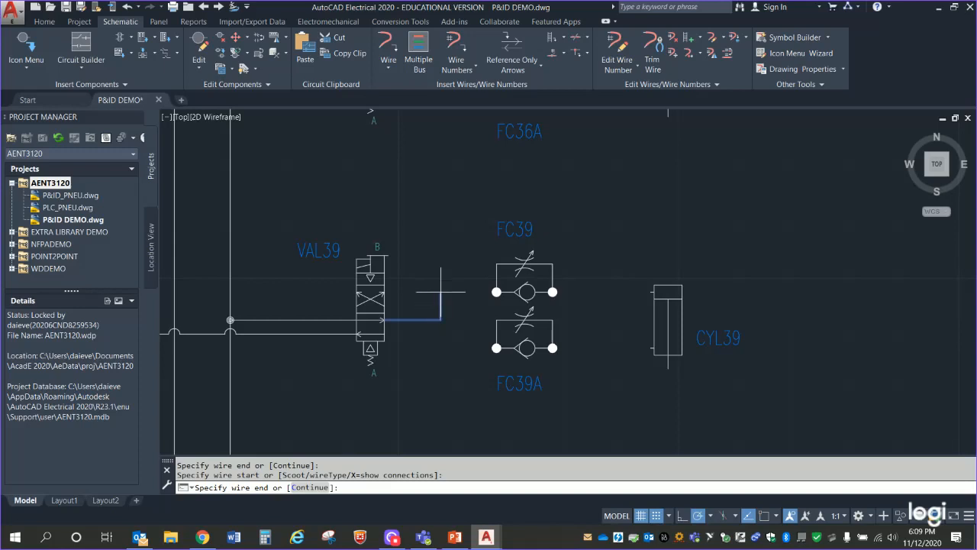
left_click(441, 292)
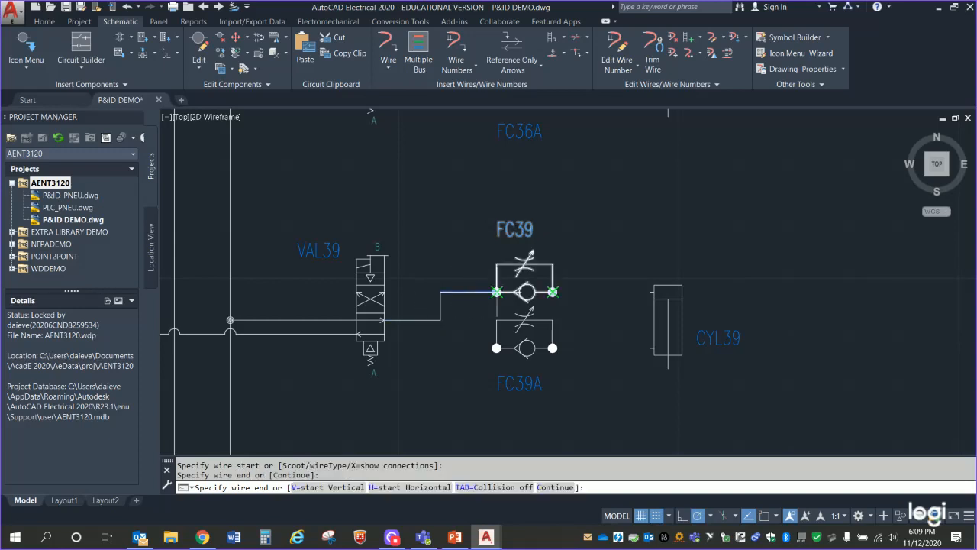
left_click(496, 292)
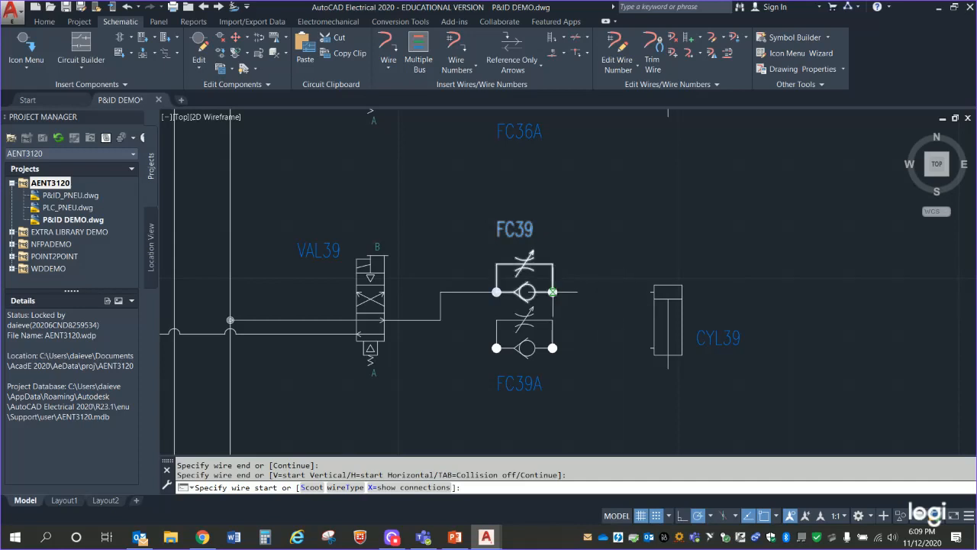
Wire flow controls FC39 and FC39A straight across to the upper and lower ports of CYL39.
left_click(553, 292)
left_click(654, 291)
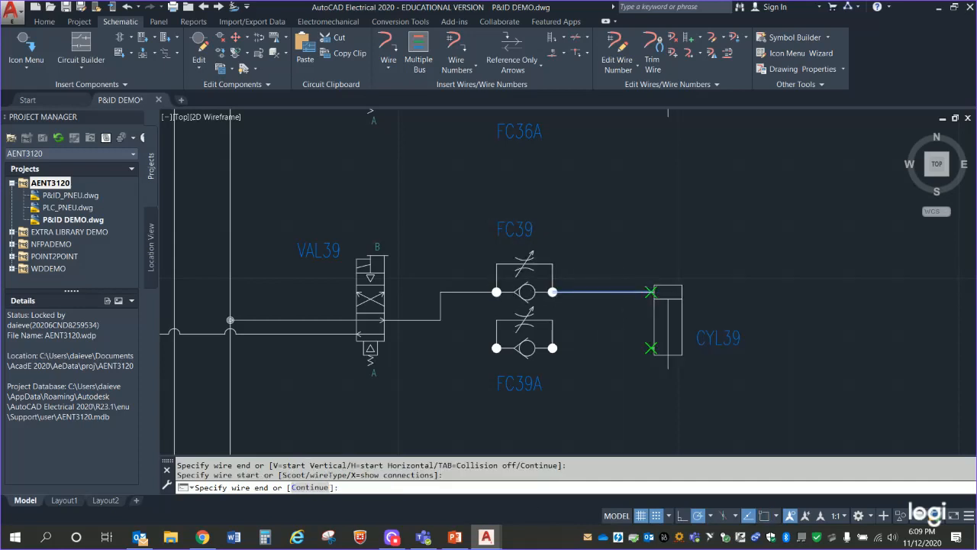
left_click(654, 348)
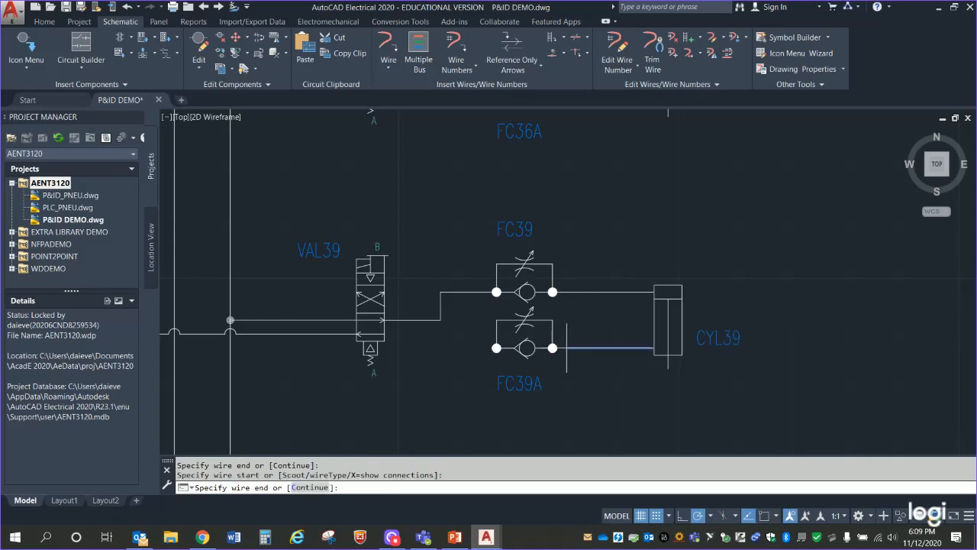
left_click(553, 348)
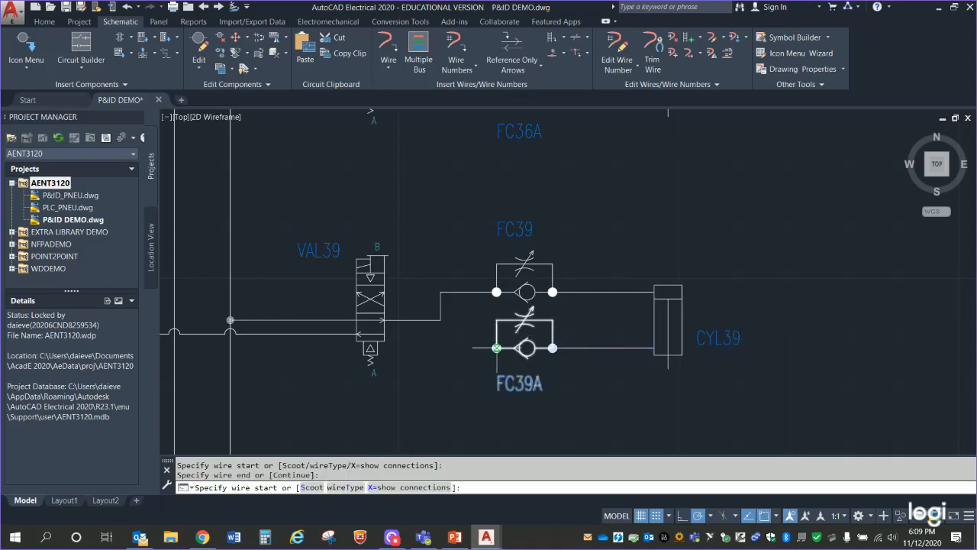
Wire FC39A's free connection to VAL39's lower outlet port, stepping up midway in line with the upper branch's bend.
left_click(497, 347)
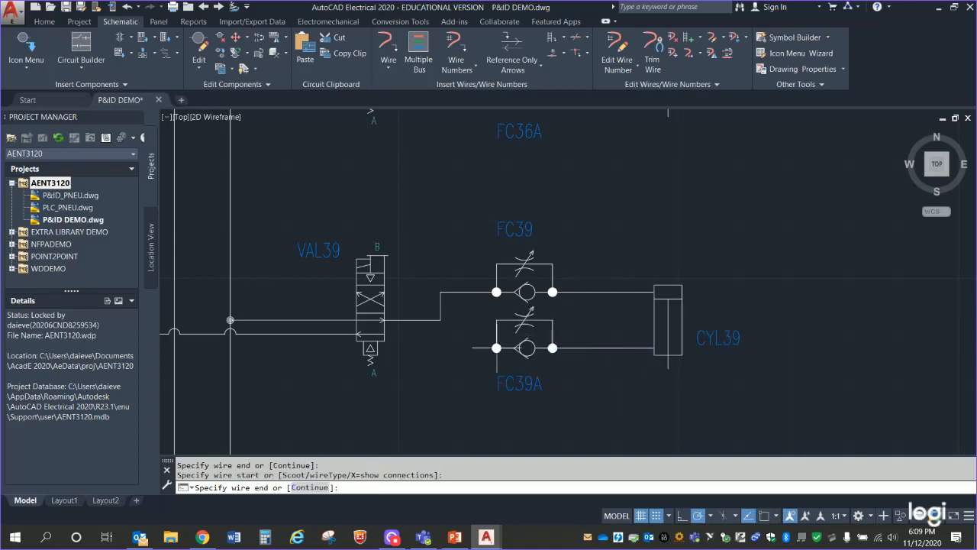
left_click(441, 333)
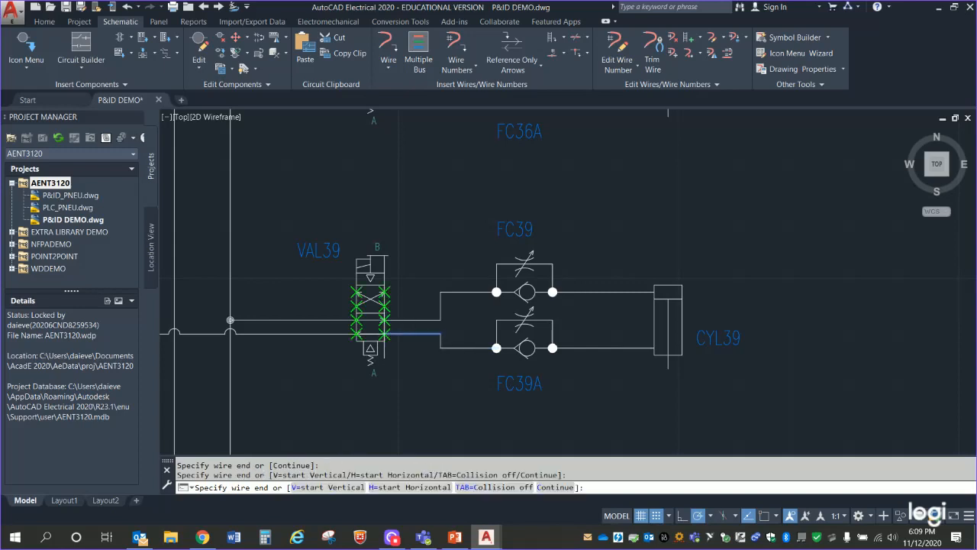
left_click(385, 333)
Examine the wired circuit from VAL39 through both flow controls to CYL39, comparing it with the CYL36 circuit above.
scroll(878, 334, "up", 2)
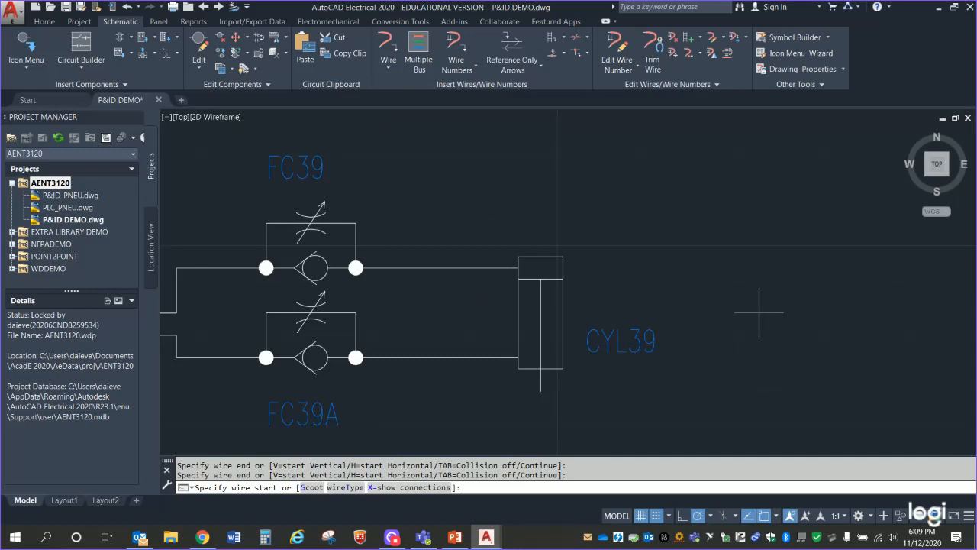
middle_click_drag(759, 312, 953, 216)
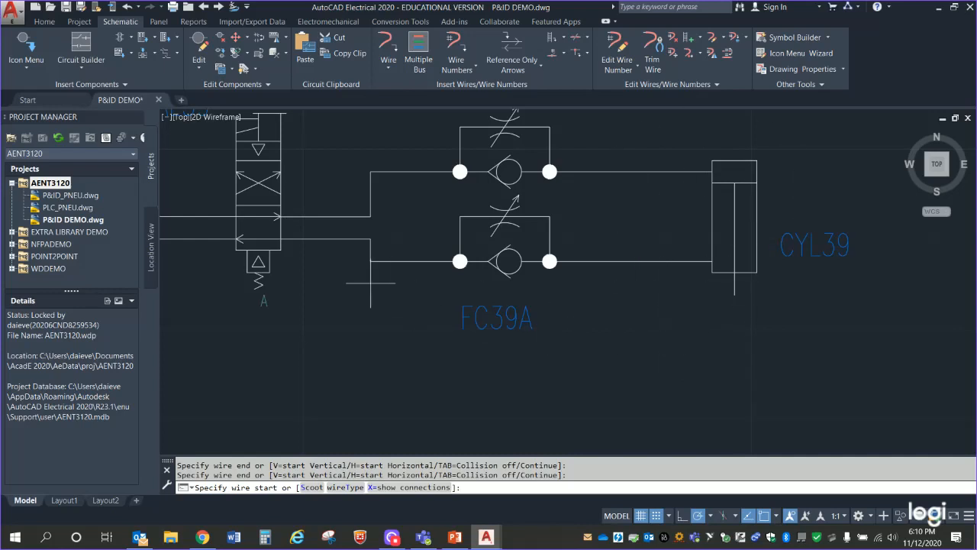
middle_click_drag(364, 322, 458, 377)
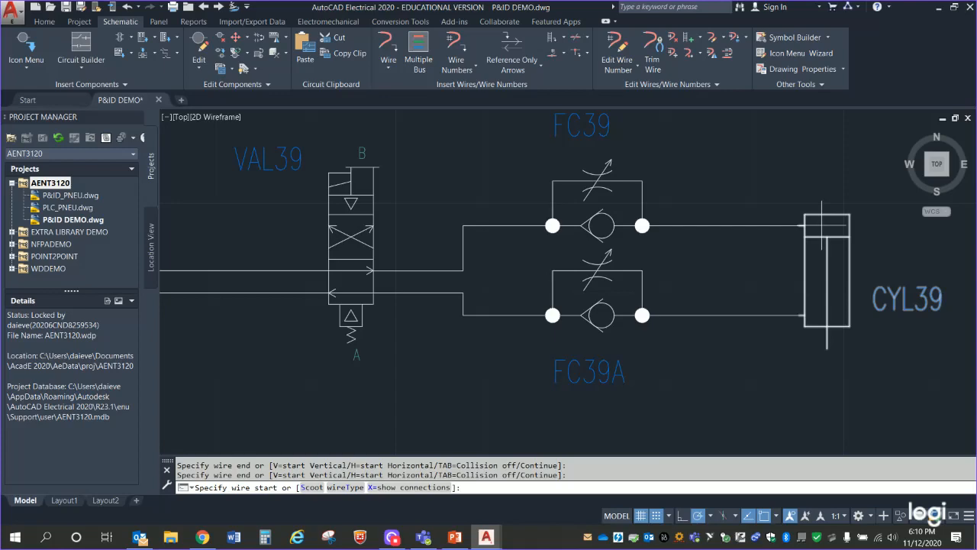
scroll(441, 375, "down", 4)
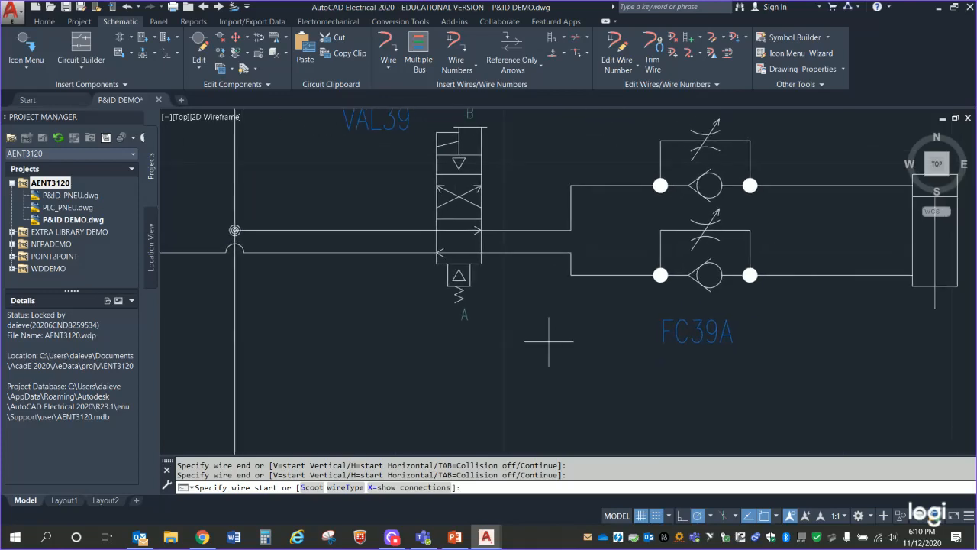
scroll(528, 361, "down", 2)
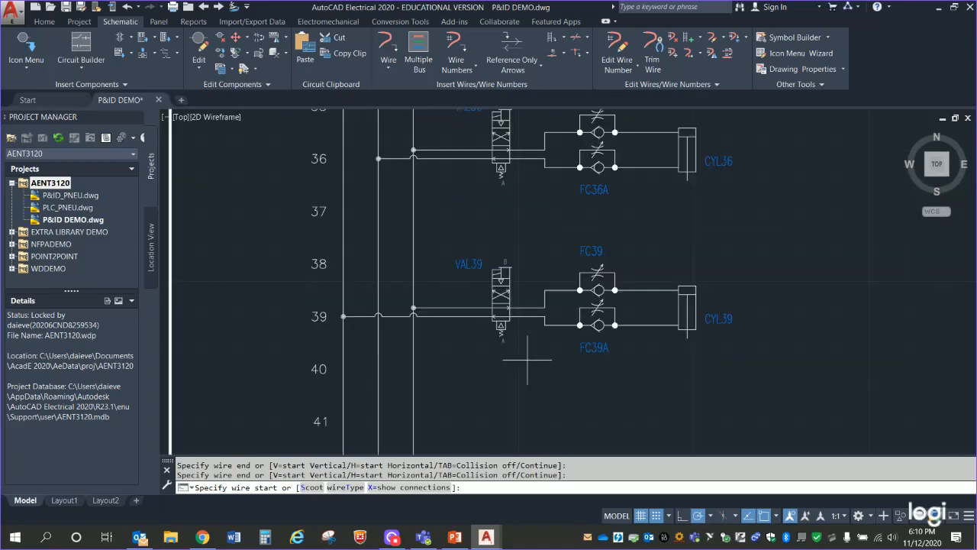
scroll(450, 370, "up", 3)
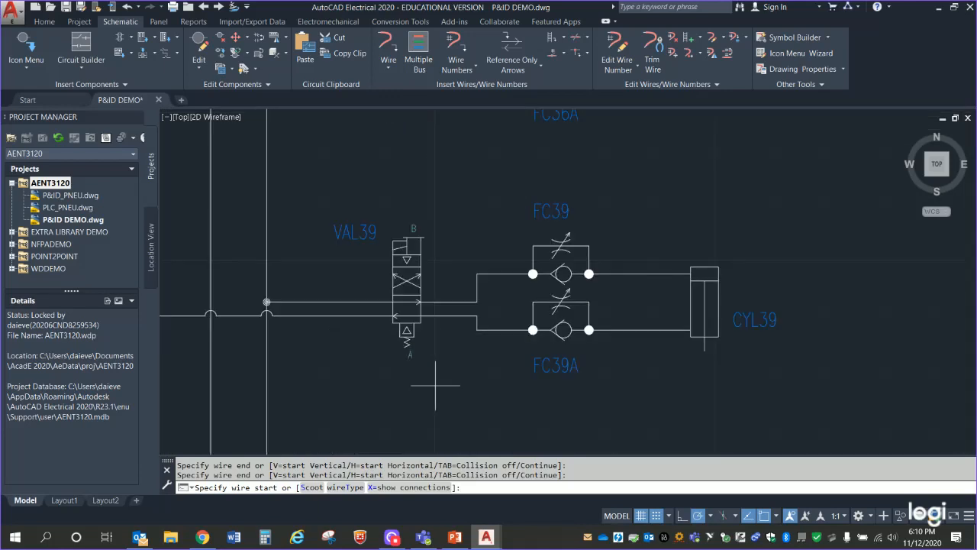
middle_click_drag(435, 386, 504, 434)
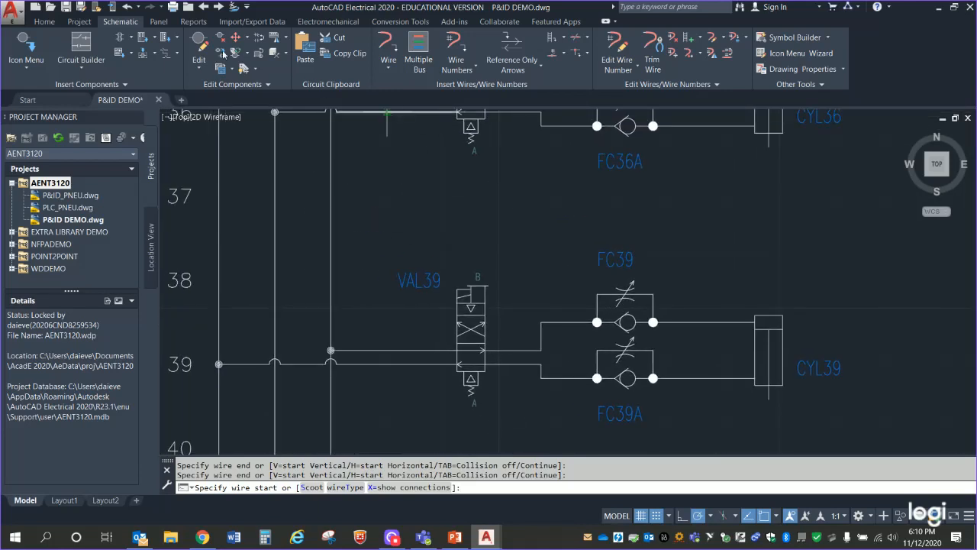
Insert a pneumatic Pressure meter above VAL39 near ladder line 37, accepting the proposed tag.
left_click(126, 85)
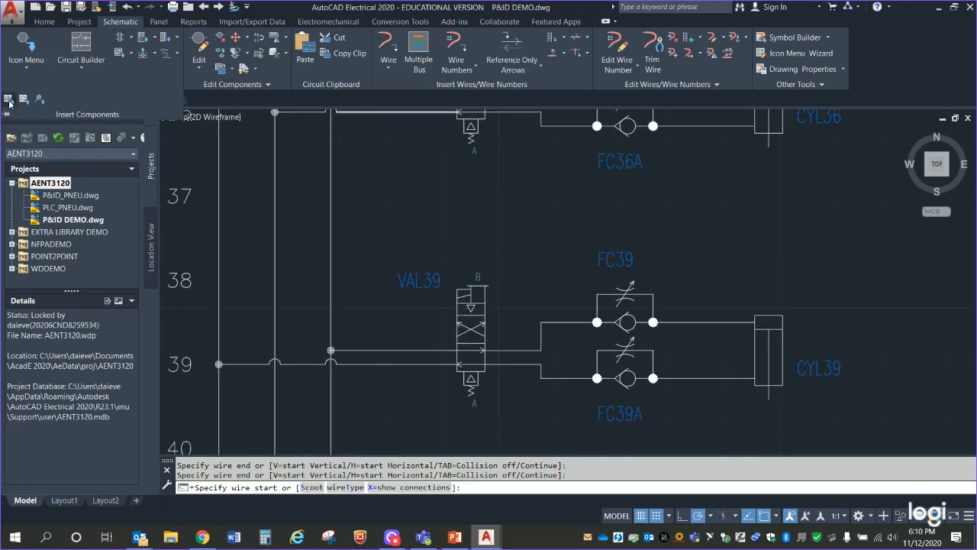
key("Escape")
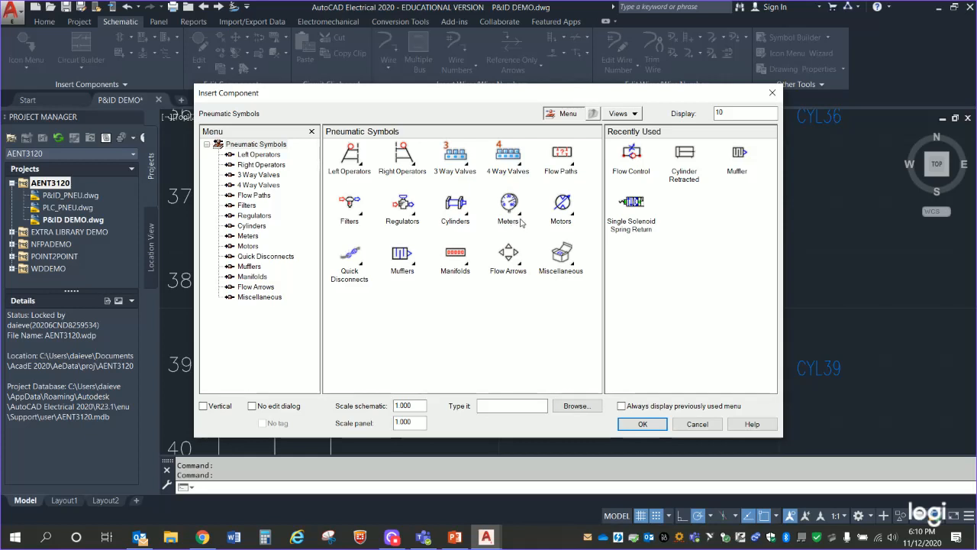
left_click(521, 217)
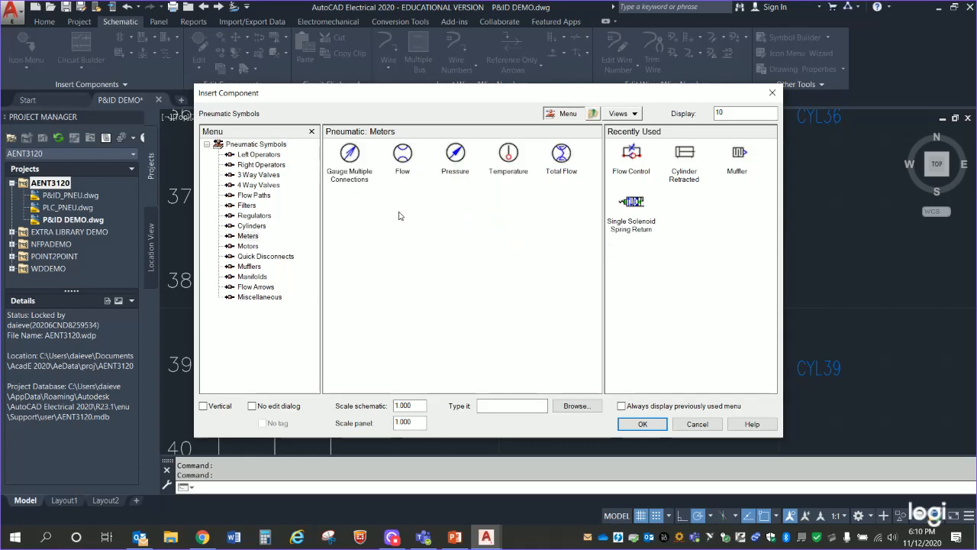
left_click(460, 157)
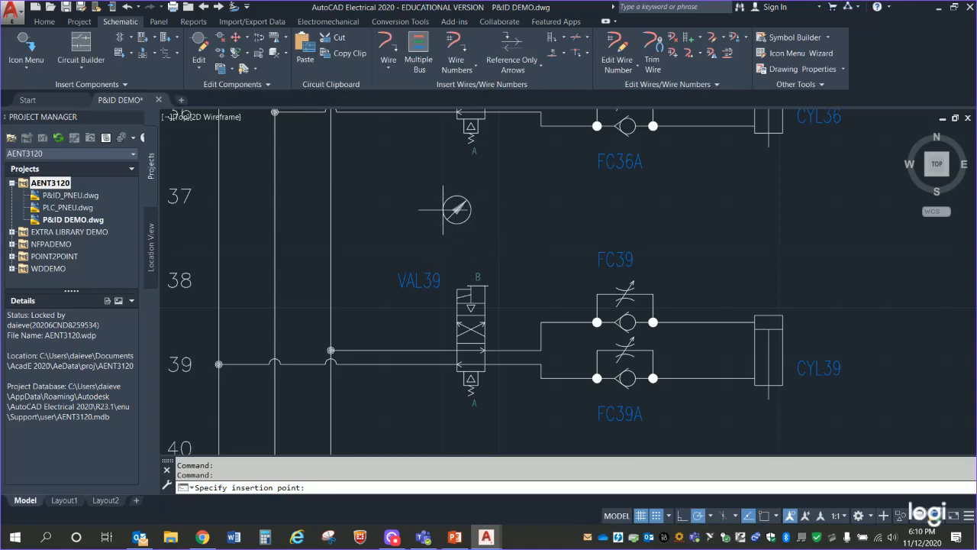
left_click(428, 209)
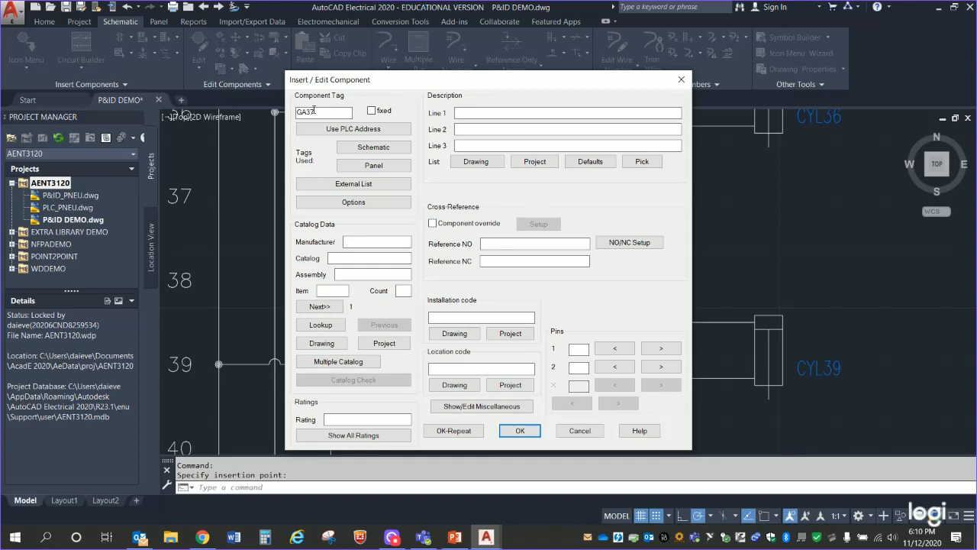
left_click(538, 432)
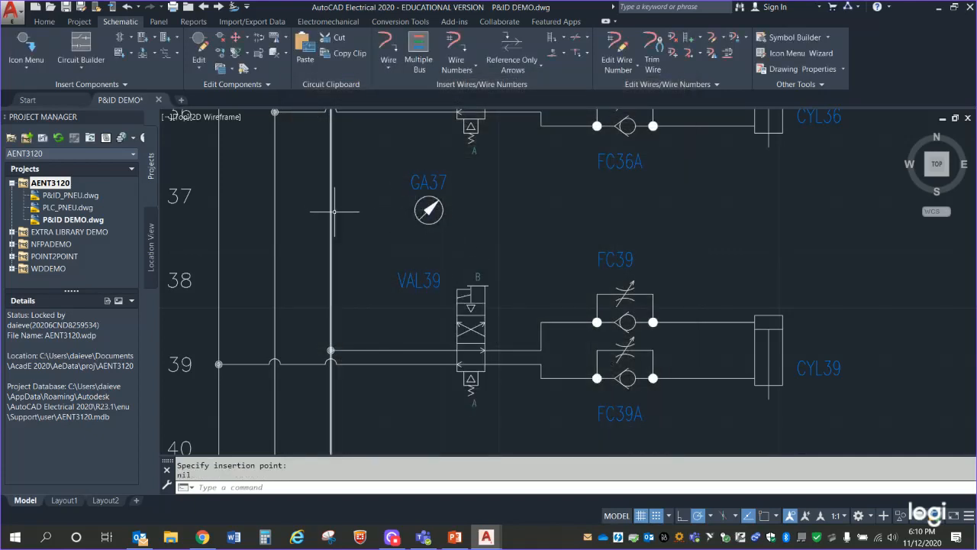
Wire the pressure gauge near ladder line 37 straight across to the PSI line.
left_click(389, 44)
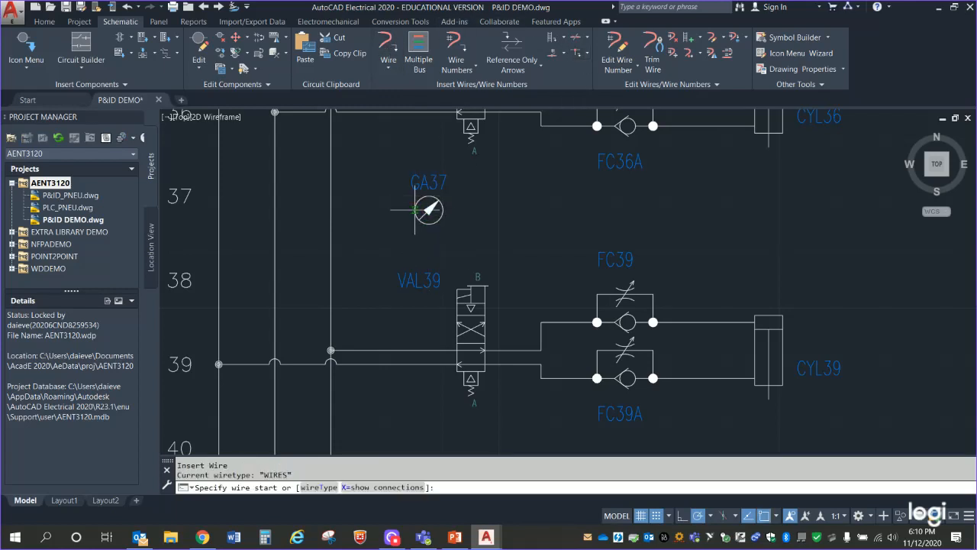
left_click(416, 210)
left_click(331, 210)
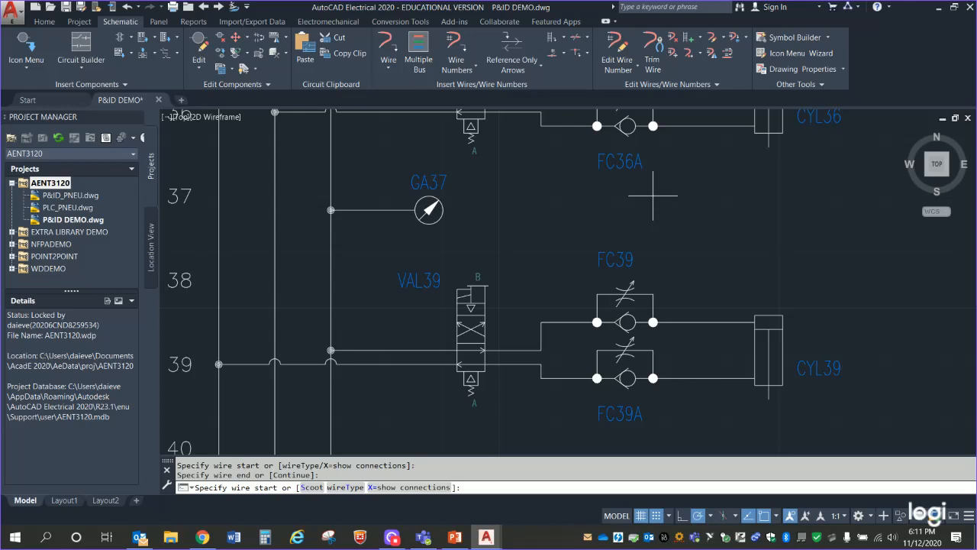
Look over the pneumatic ladder with both valve and cylinder circuits, the pressure gauge and the free area below line 39.
scroll(535, 234, "down", 2)
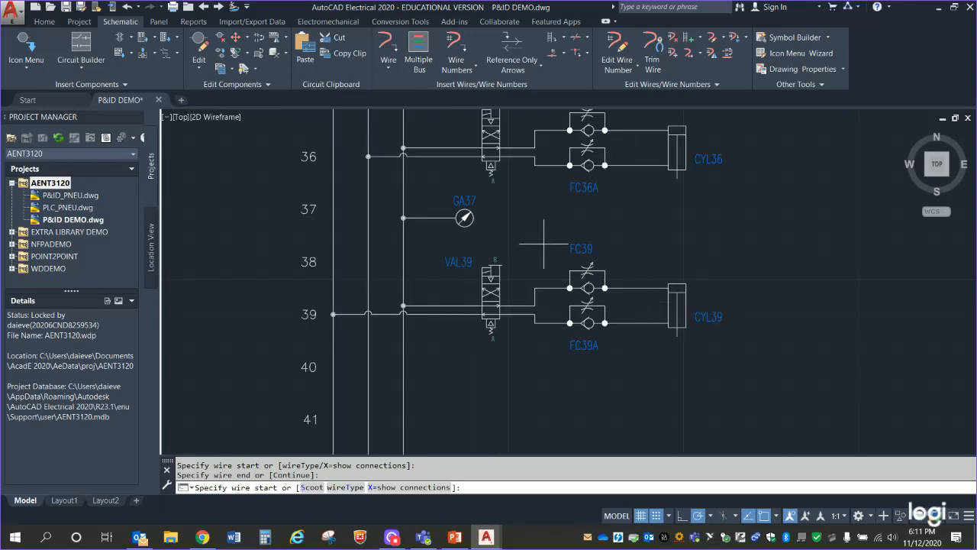
mouse_move(529, 277)
middle_mouse_down()
mouse_move(535, 336)
mouse_move(545, 308)
middle_mouse_up()
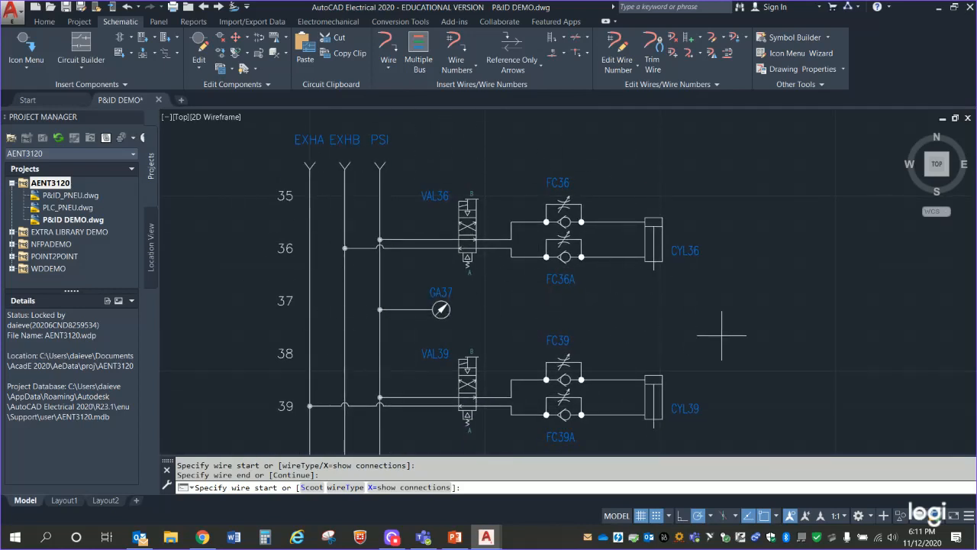
scroll(718, 328, "up", 3)
scroll(718, 240, "down", 4)
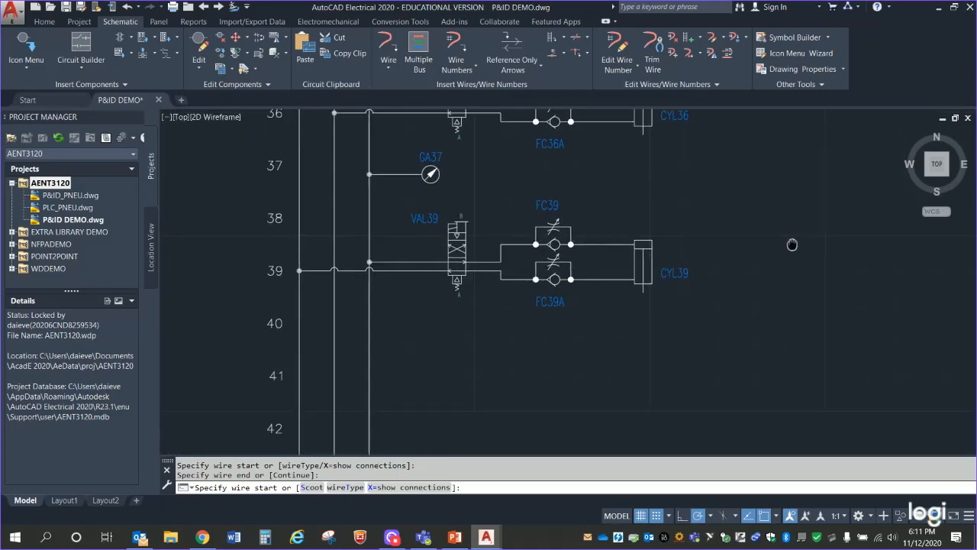
middle_click_drag(750, 293, 824, 356)
scroll(795, 257, "up", 2)
scroll(812, 338, "down", 2)
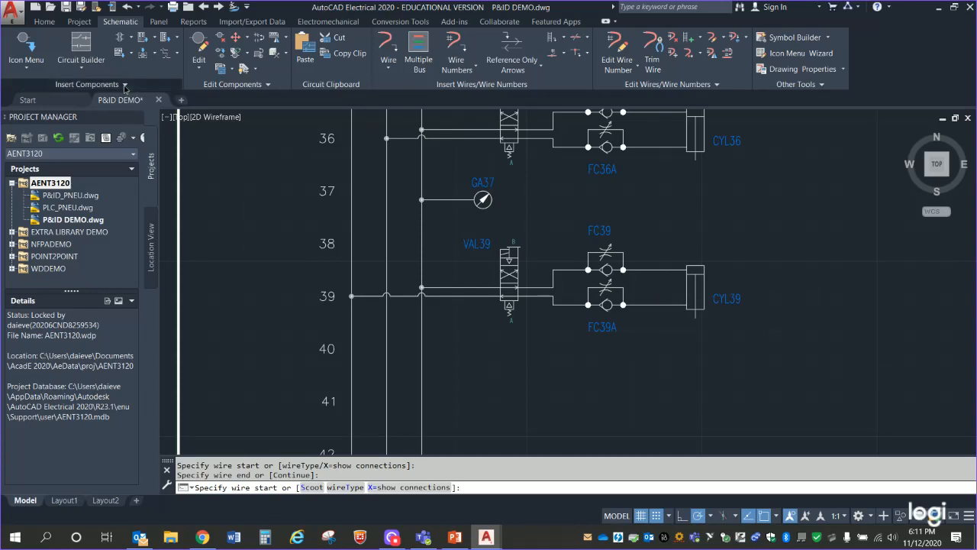
Browse the piping and instrumentation symbols for equipment, compressors, tanks and vessels, nozzles and pumps.
left_click(124, 86)
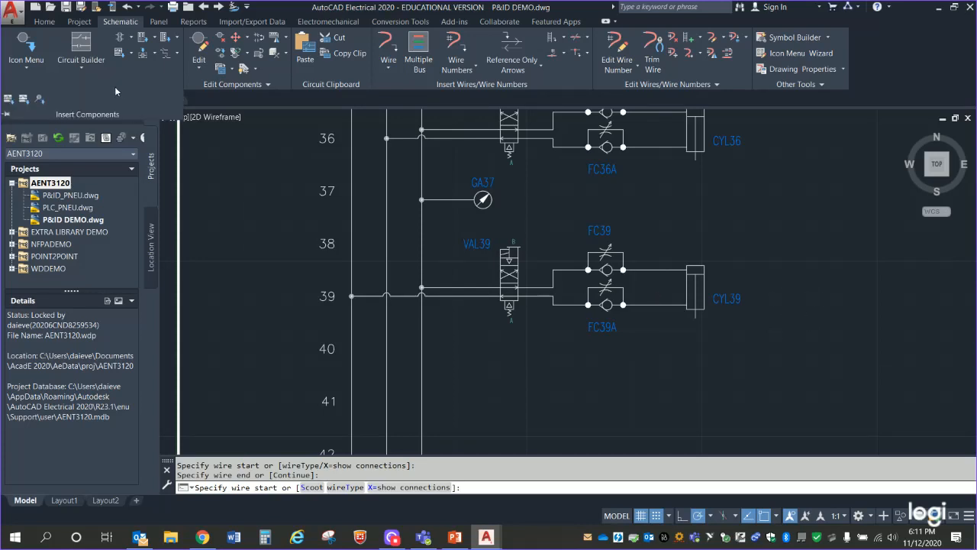
left_click(42, 103)
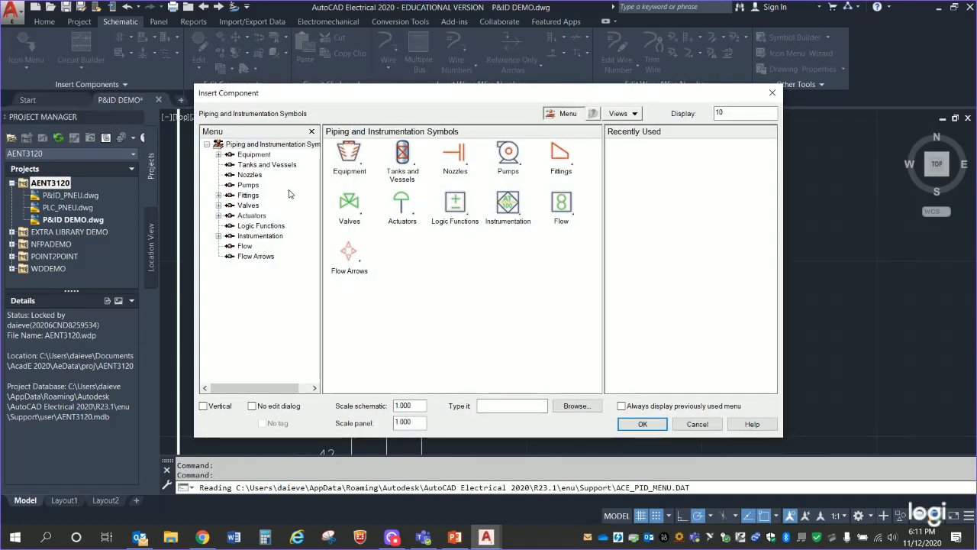
left_click(243, 155)
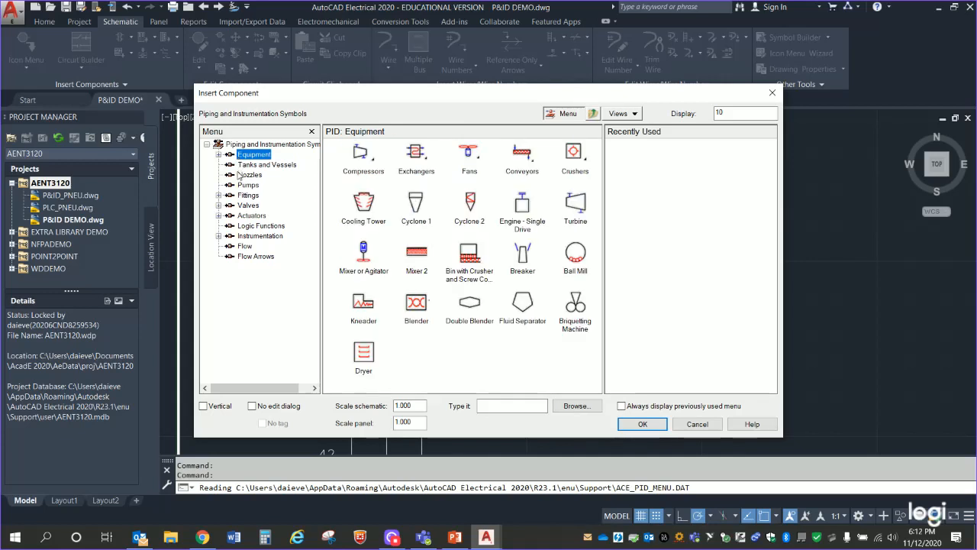
left_click(371, 161)
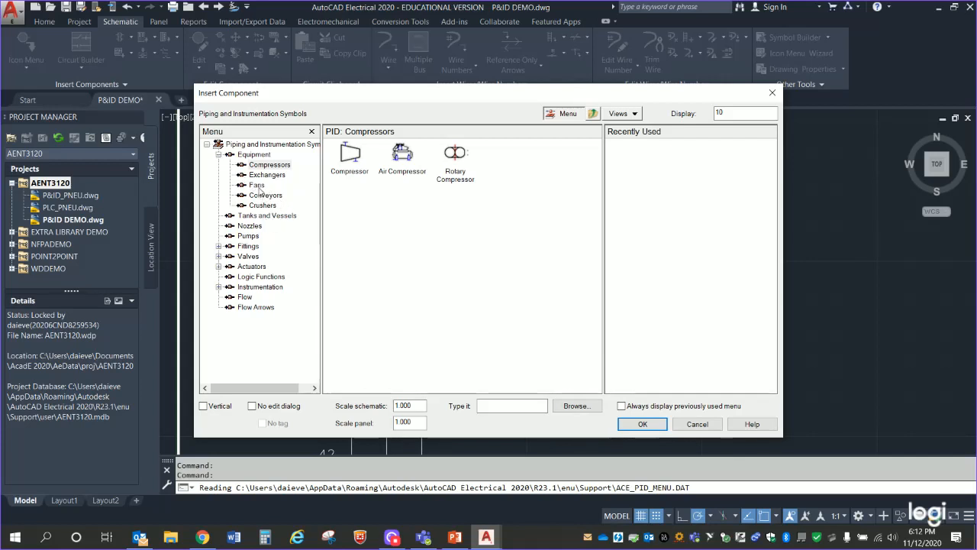
left_click(220, 155)
left_click(267, 164)
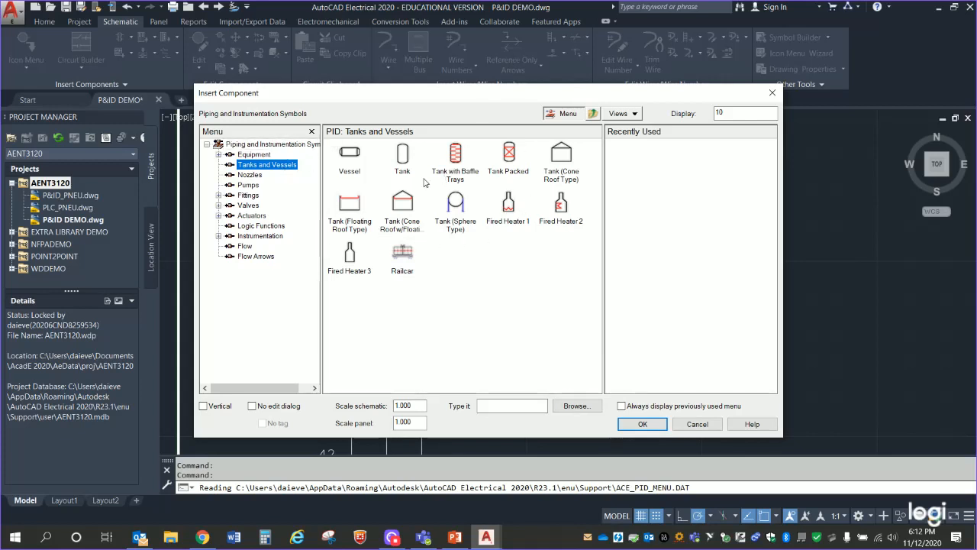
left_click(251, 175)
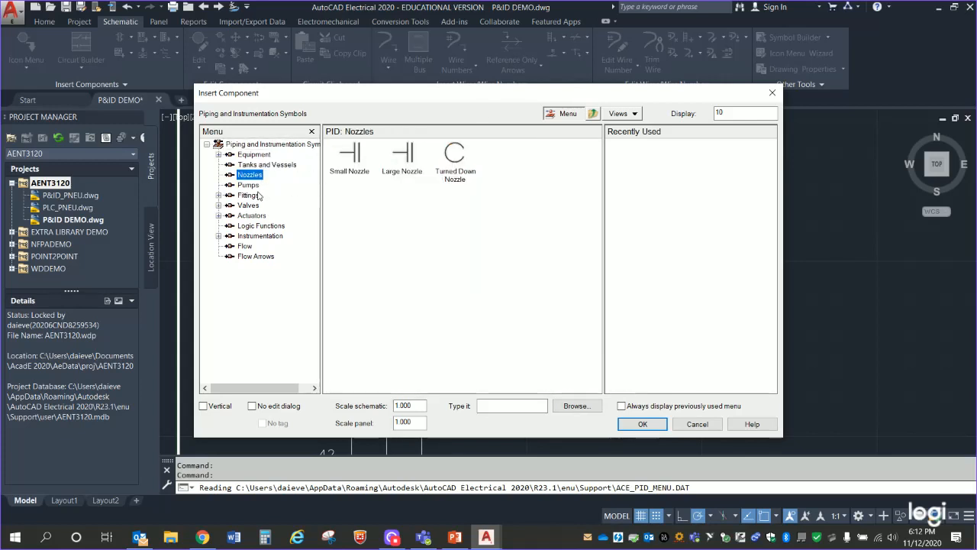
left_click(251, 185)
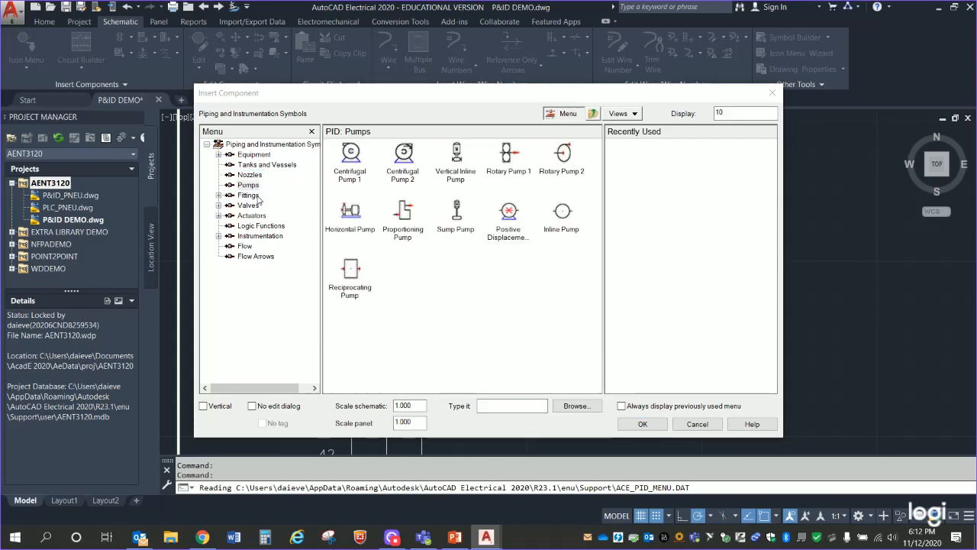
Examine the P&ID fittings, valve types, check valves, actuators and instrumentation categories, and leave the symbol library without inserting anything.
left_click(246, 195)
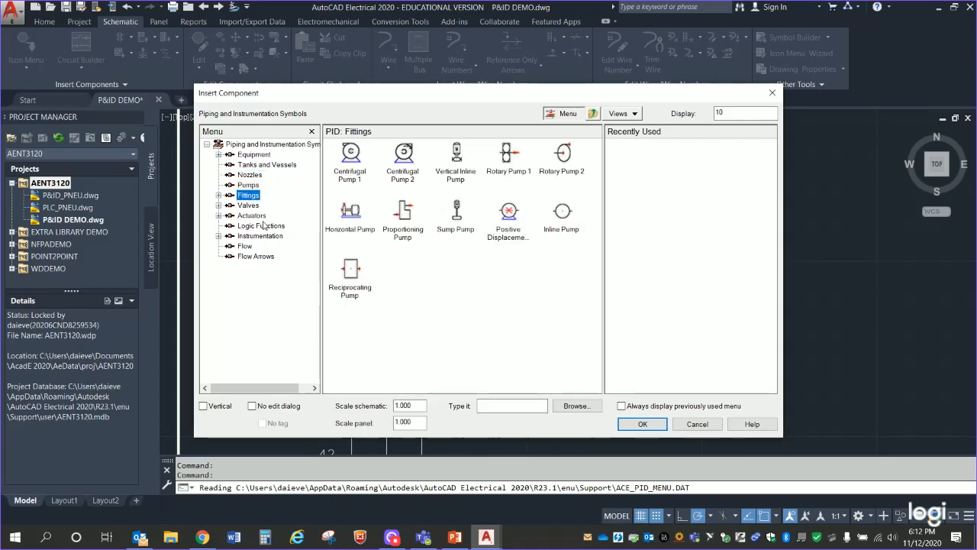
left_click(218, 197)
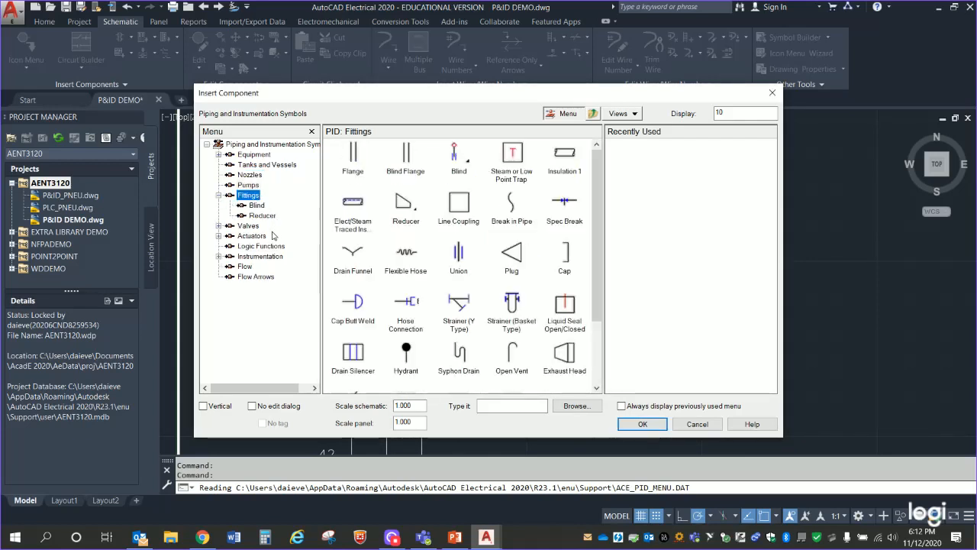
left_click(219, 226)
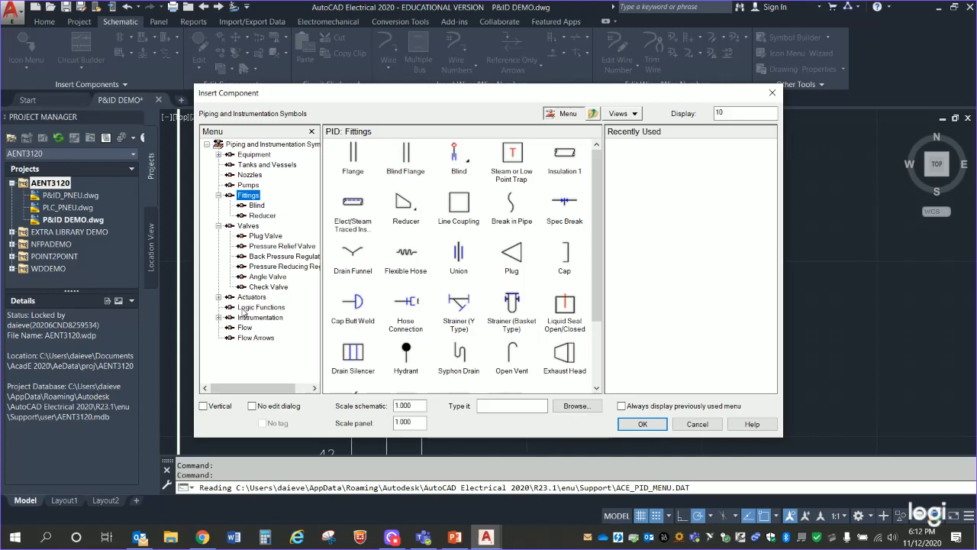
left_click(268, 287)
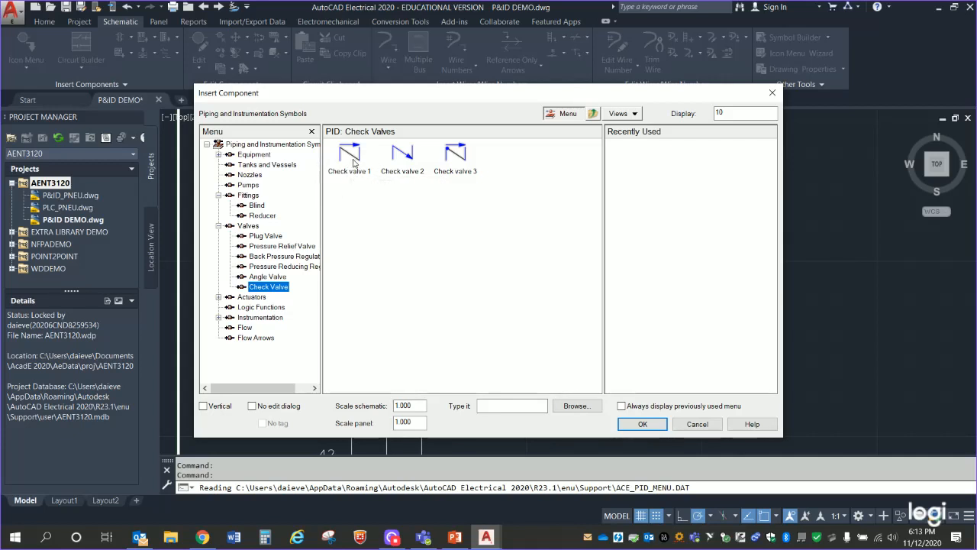
left_click(218, 297)
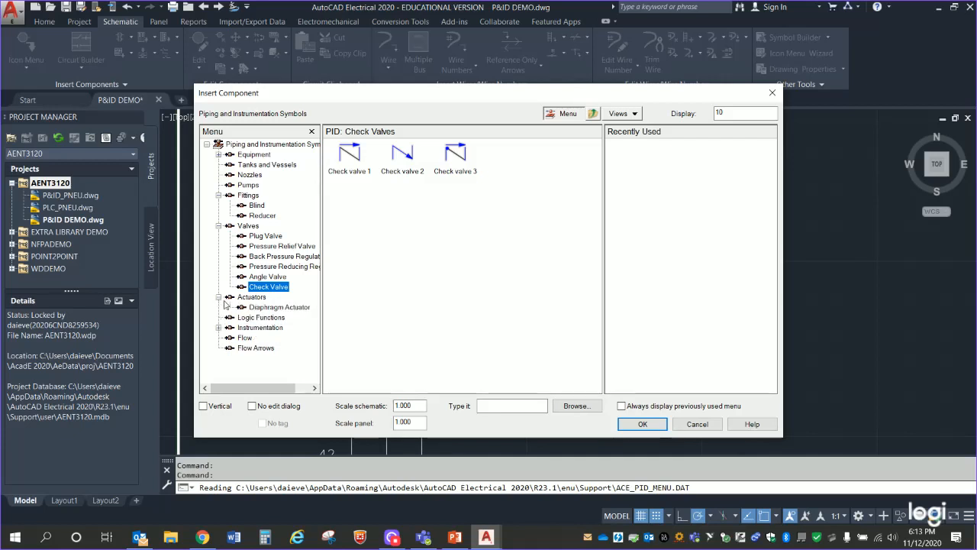
left_click(219, 327)
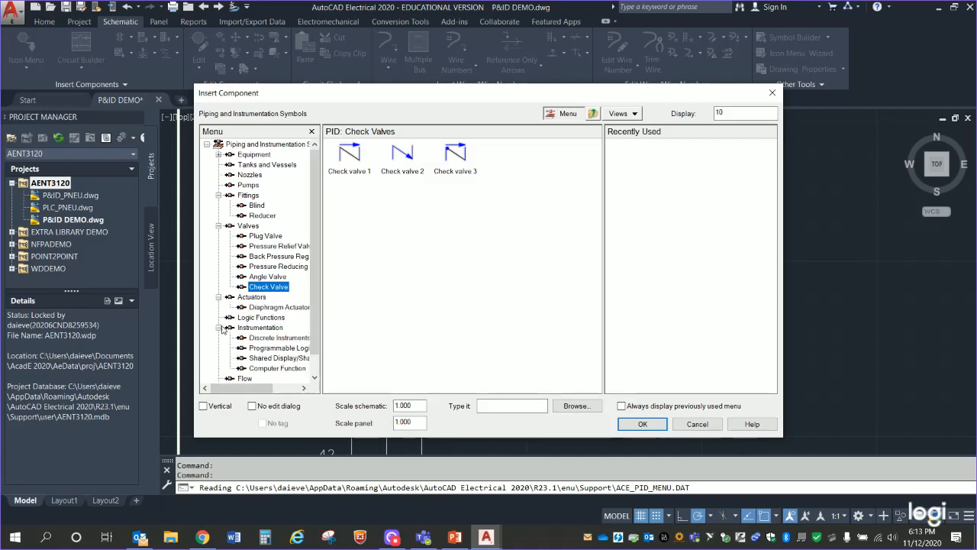
scroll(323, 370, "down", 1)
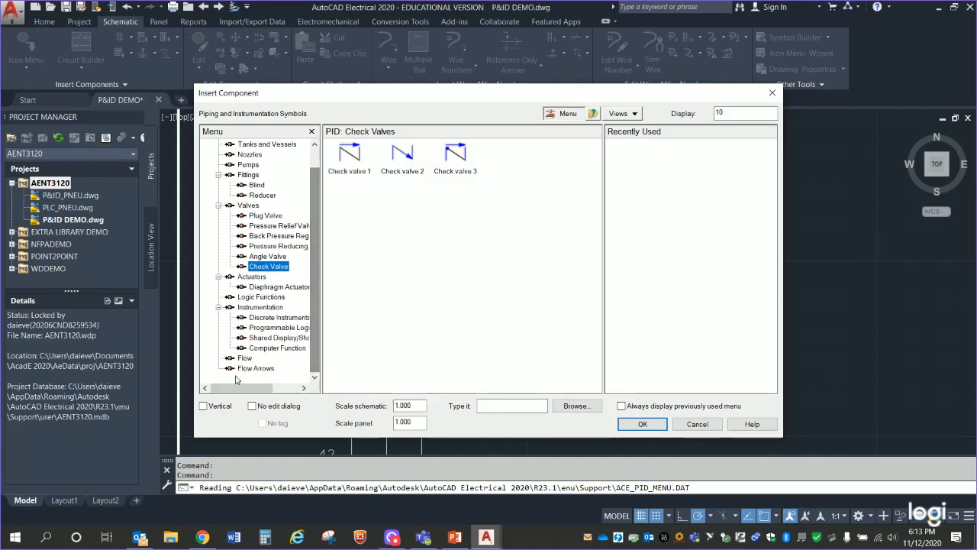
left_click(773, 93)
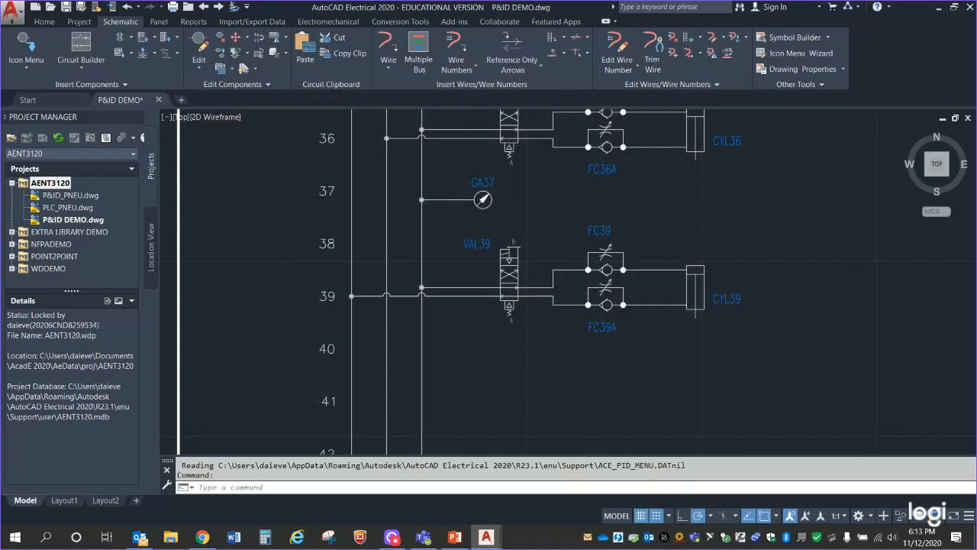
Move the complete pneumatic ladder with its valve, gauge and cylinder circuits to the right-hand part of the drawing sheet.
scroll(723, 267, "down", 2)
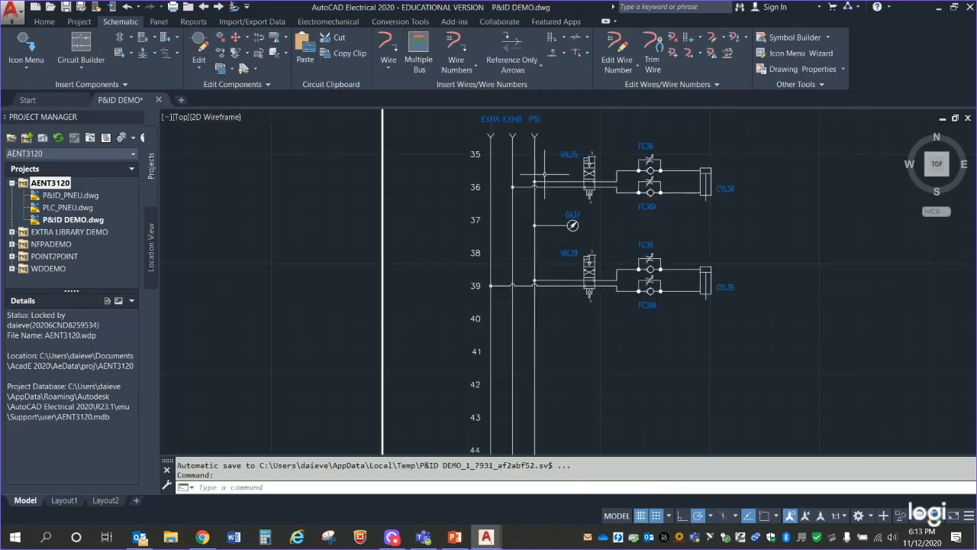
mouse_move(802, 251)
middle_mouse_down()
mouse_move(628, 331)
mouse_move(610, 325)
middle_mouse_up()
mouse_move(760, 311)
middle_mouse_down()
mouse_move(589, 294)
mouse_move(731, 324)
mouse_move(651, 319)
mouse_move(687, 267)
mouse_move(512, 277)
mouse_move(634, 260)
middle_mouse_up()
scroll(681, 320, "down", 2)
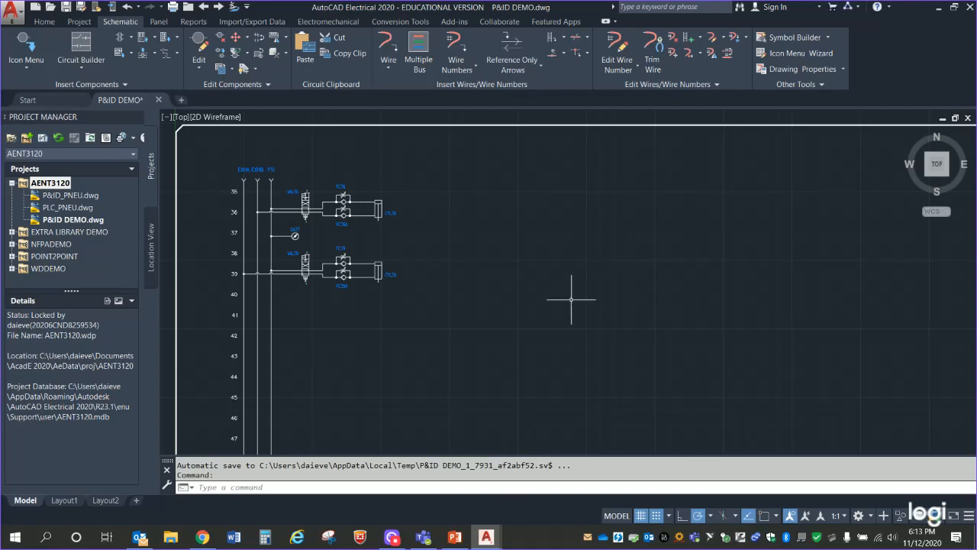
scroll(662, 305, "down", 2)
mouse_move(665, 353)
middle_mouse_down()
mouse_move(703, 252)
mouse_move(632, 293)
mouse_move(640, 290)
middle_mouse_up()
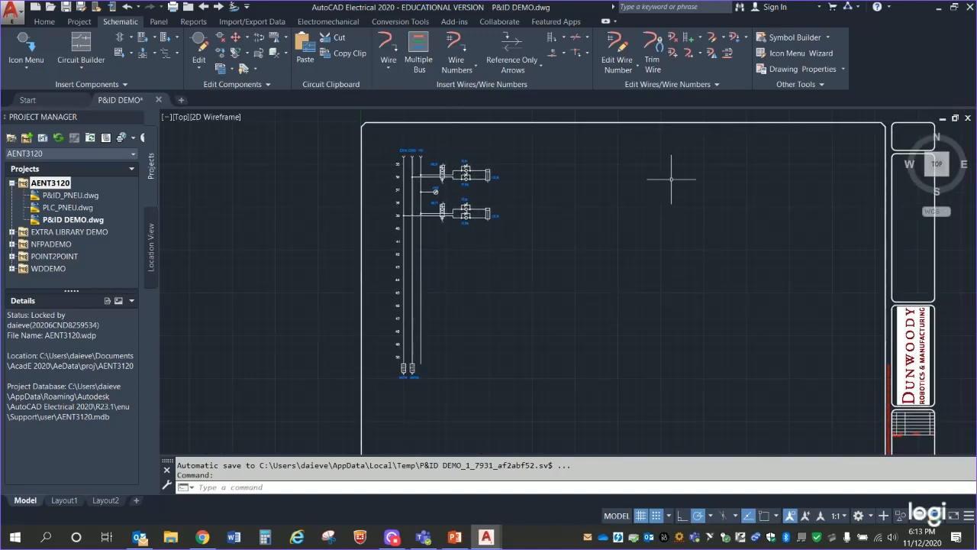
left_click(376, 136)
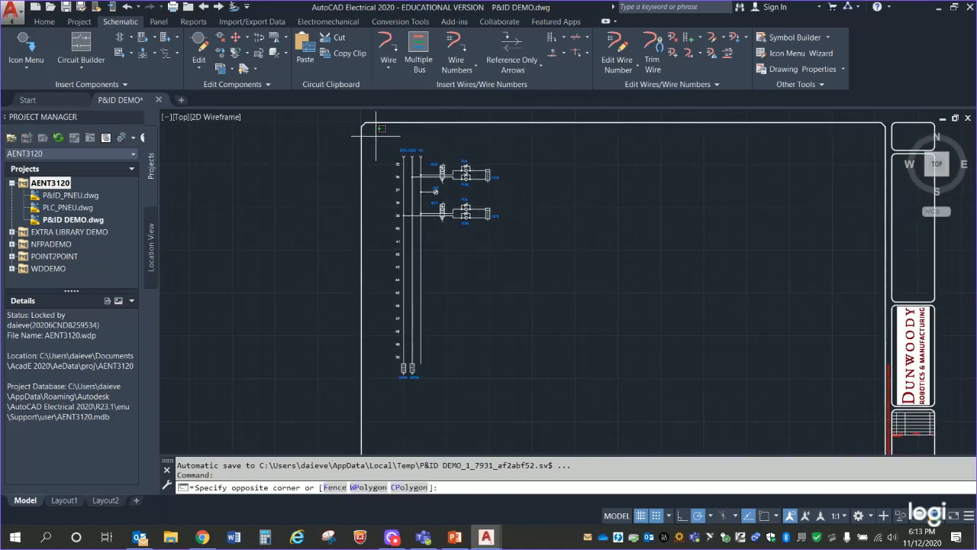
left_click(525, 400)
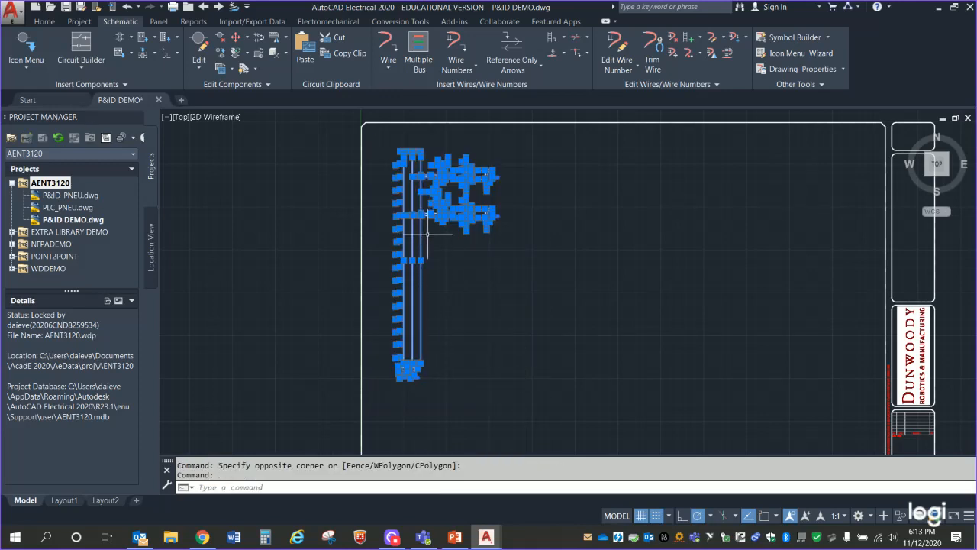
left_click_drag(420, 231, 708, 243)
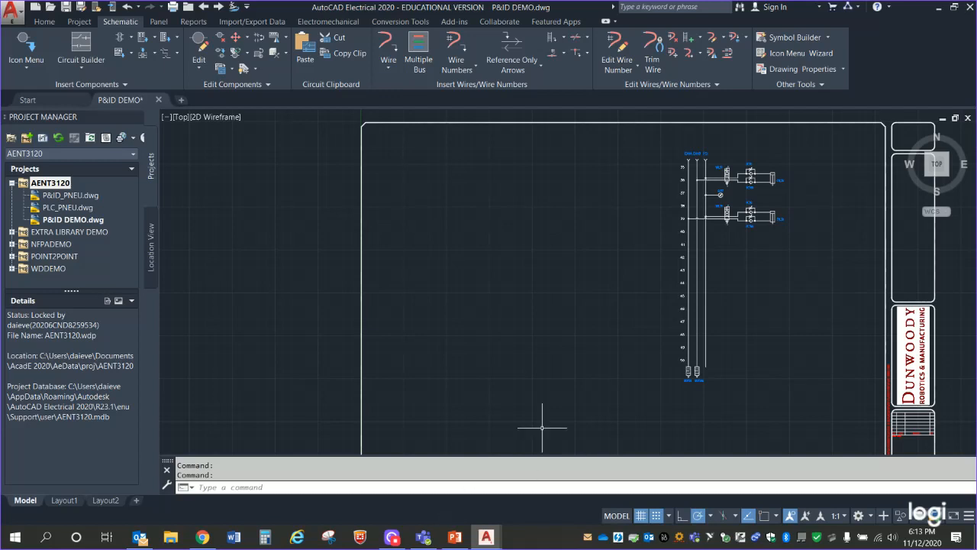
Shift the whole pneumatic ladder slightly lower to leave more room beneath the sheet's upper border.
left_click(665, 137)
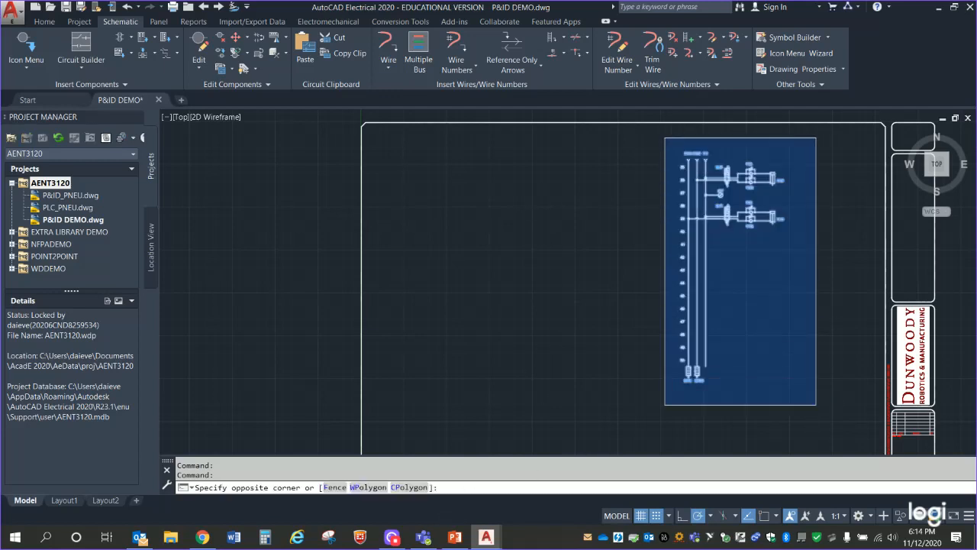
left_click(831, 404)
left_click_drag(707, 297, 713, 339)
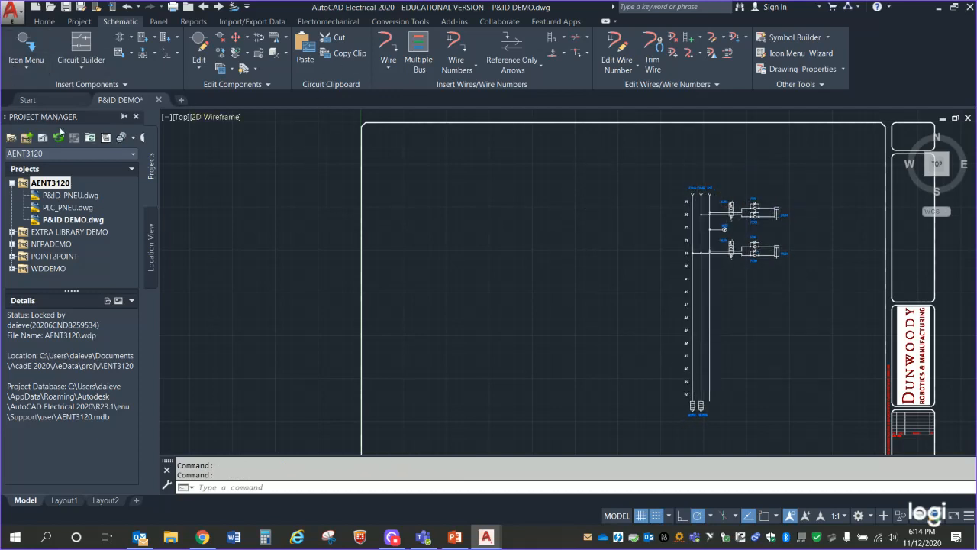
Add the multiline text "Service Air" above the EXHA, EXHB and PSI line labels.
scroll(546, 226, "up", 2)
middle_click_drag(509, 188, 253, 261)
scroll(295, 251, "up", 2)
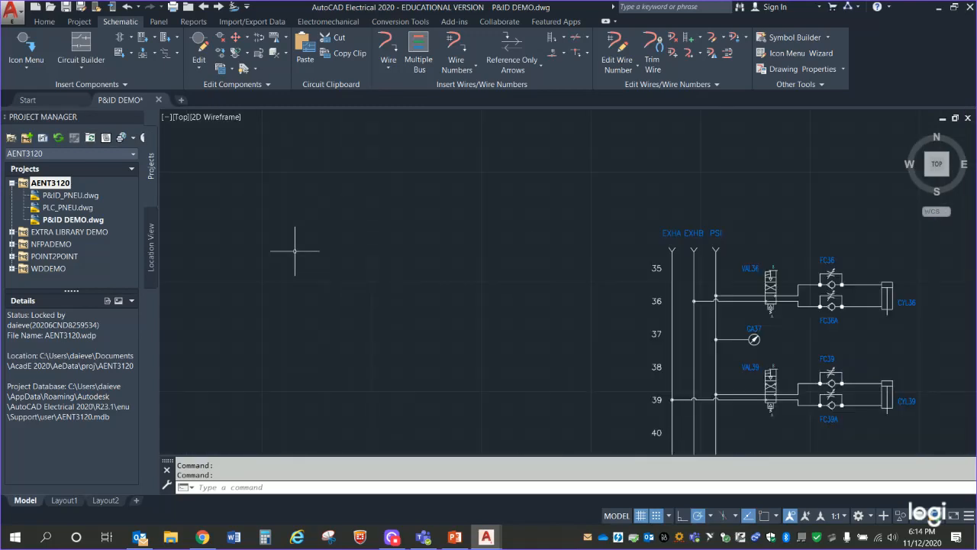
middle_click_drag(493, 252, 390, 168)
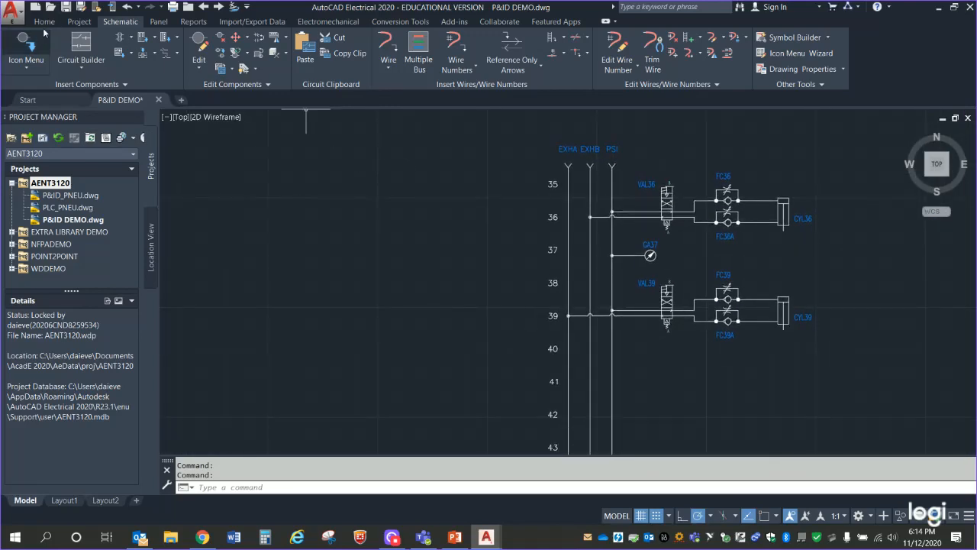
middle_click_drag(256, 200, 298, 321)
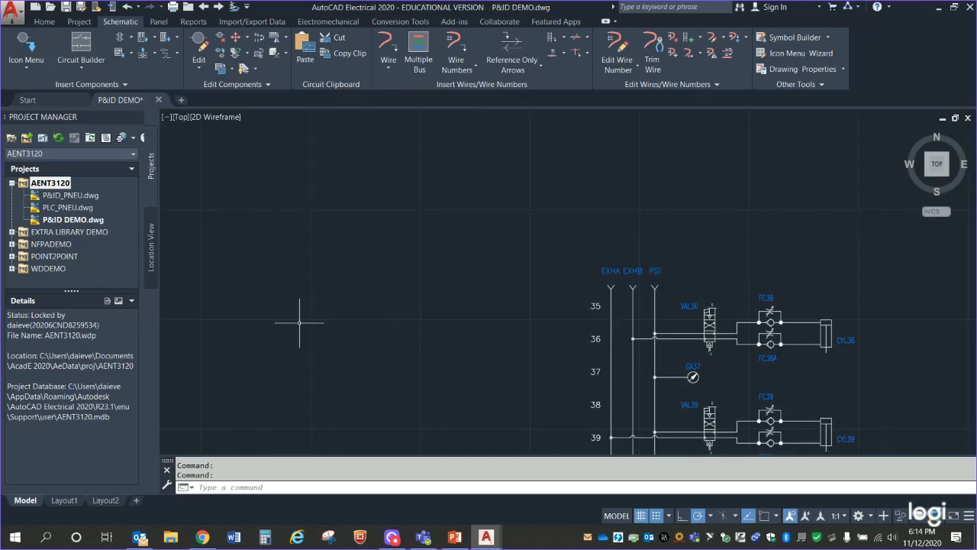
left_click(45, 22)
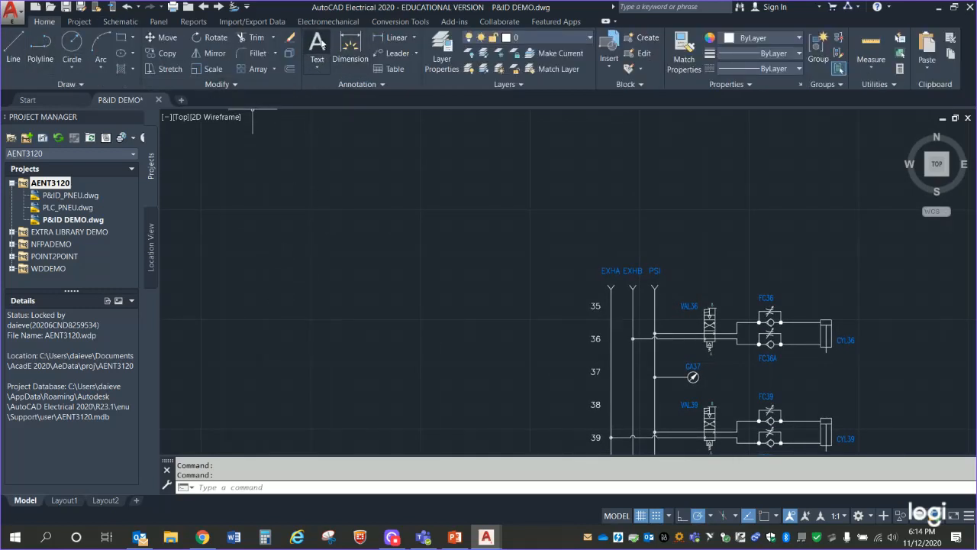
left_click(318, 47)
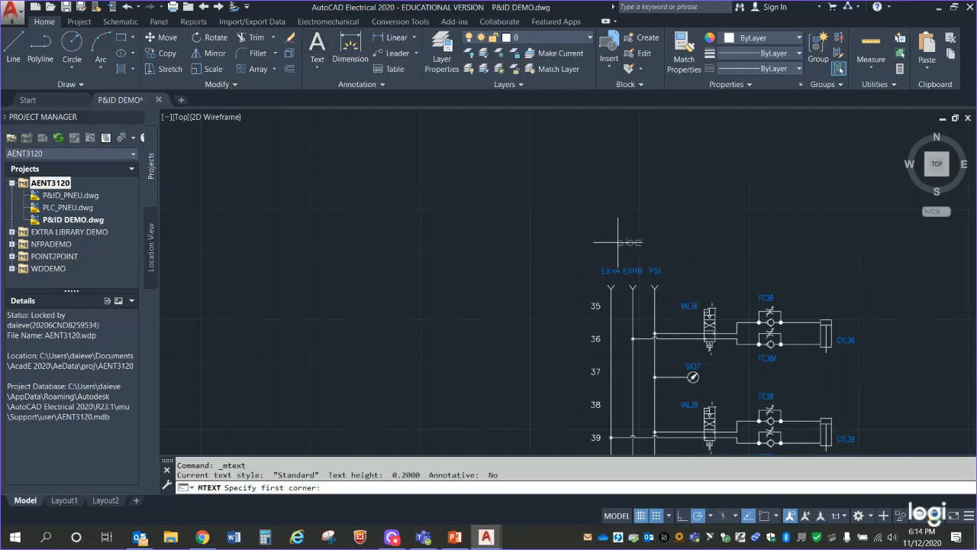
left_click(601, 231)
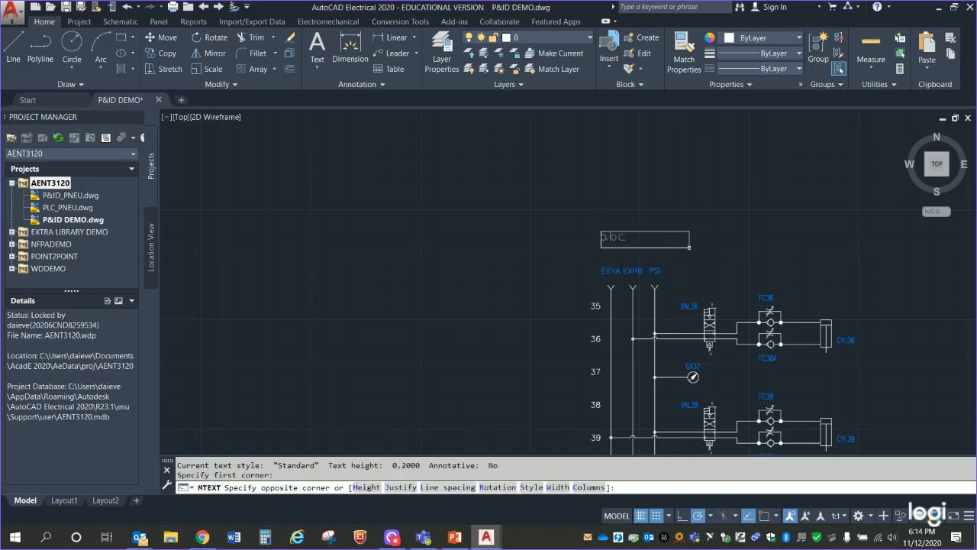
left_click(706, 258)
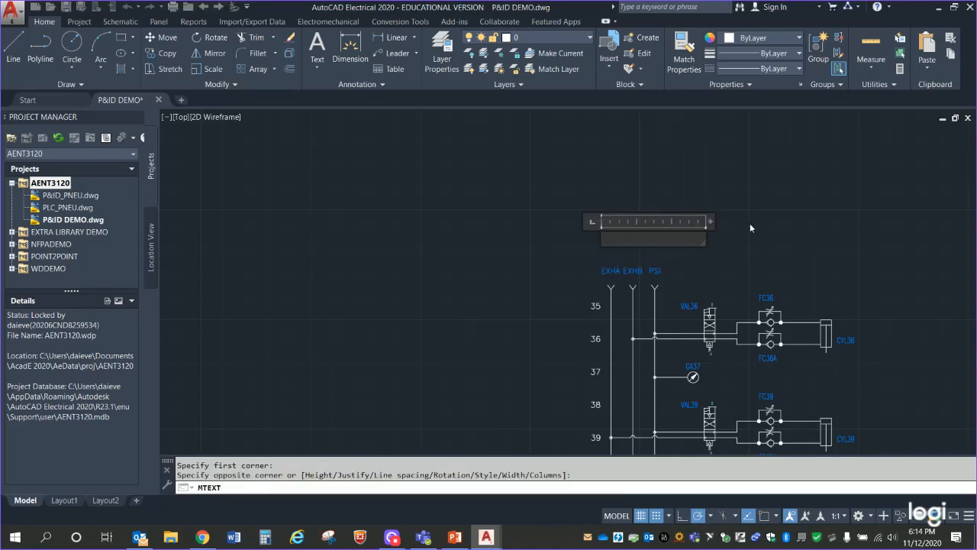
type("Serv")
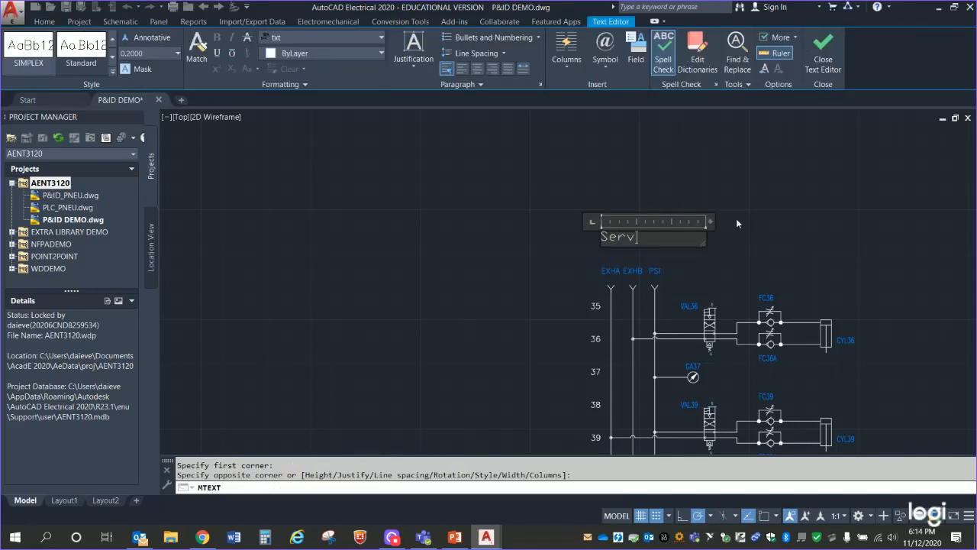
type("ice Air")
key("Escape")
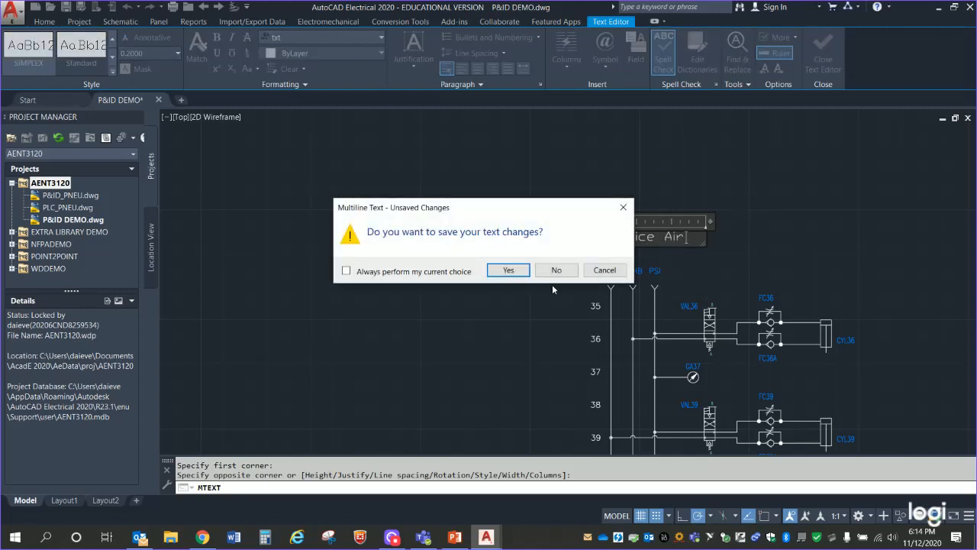
left_click(600, 270)
left_click(764, 183)
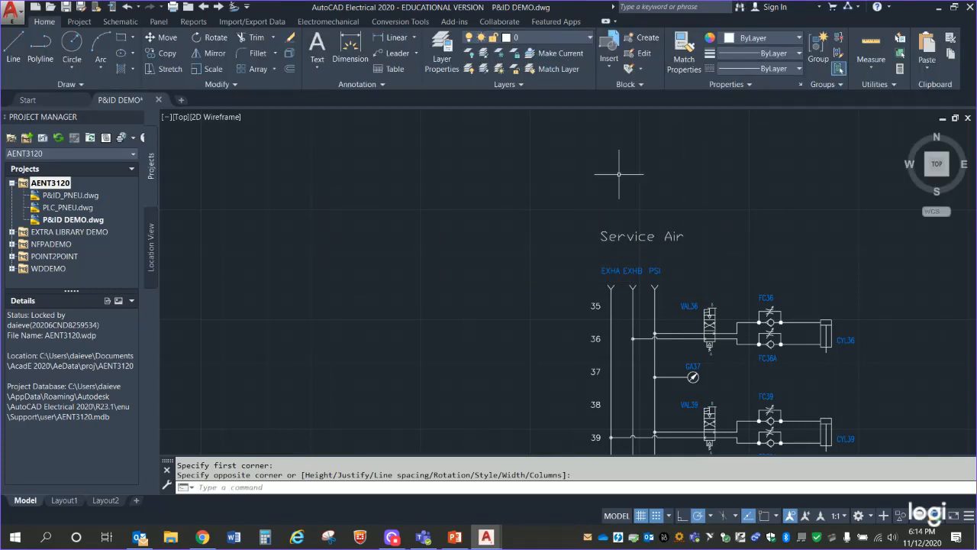
scroll(460, 265, "up", 4)
middle_click_drag(433, 268, 430, 275)
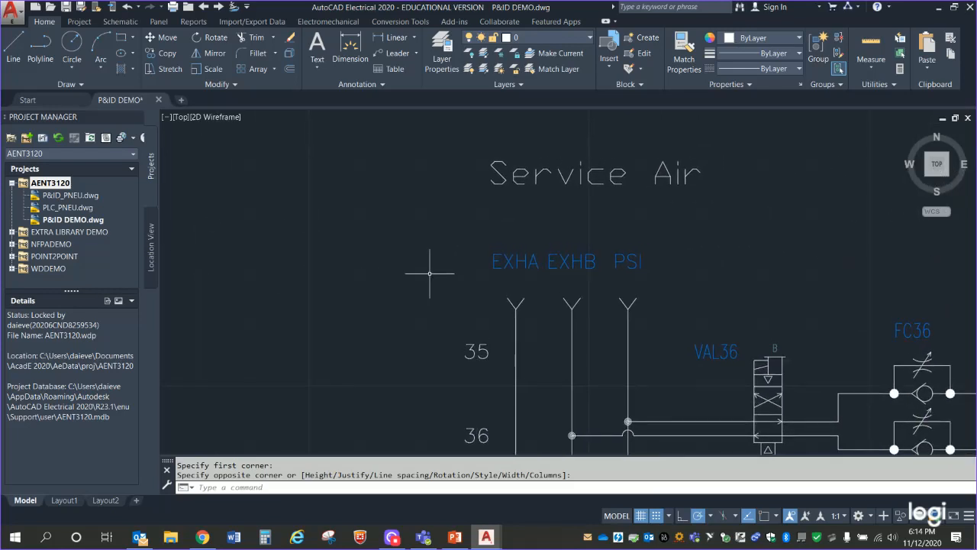
left_click(474, 281)
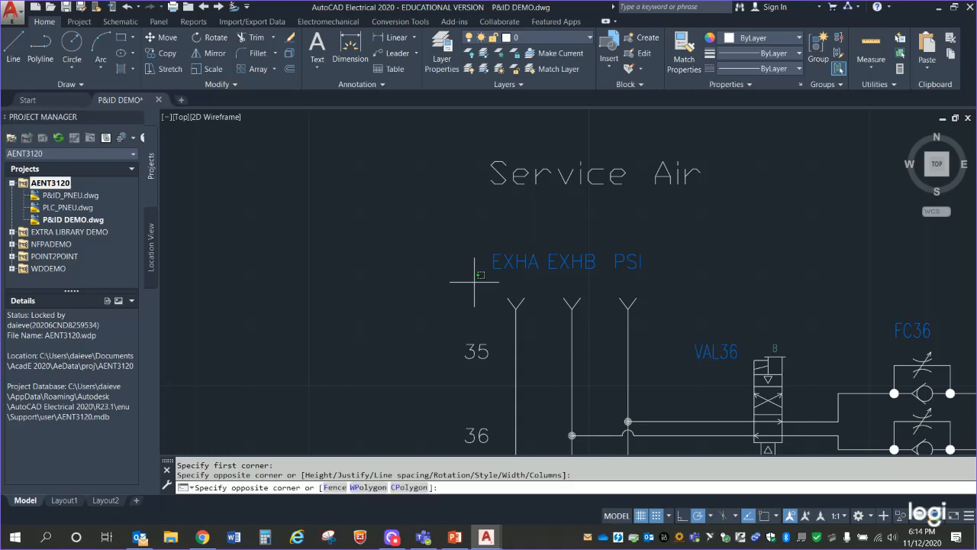
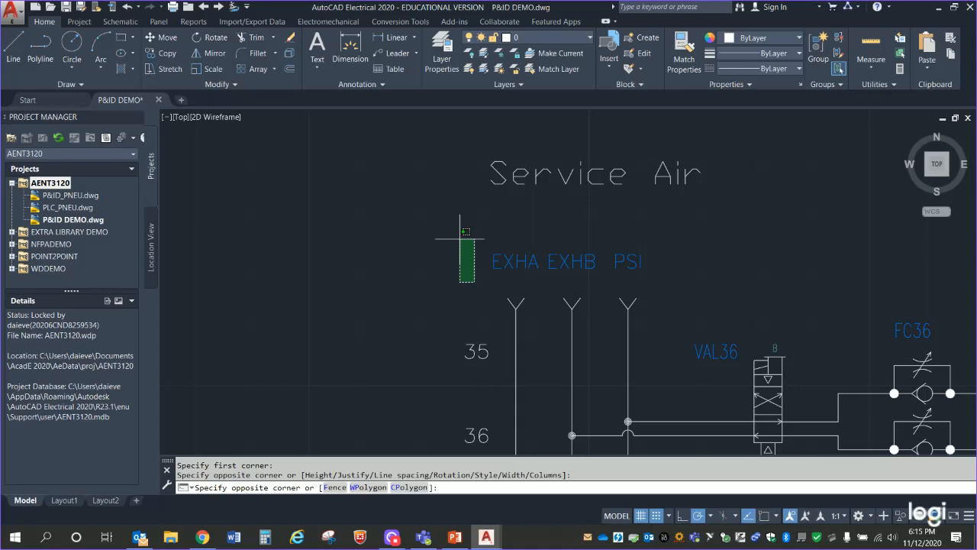
key("Escape")
Look up the 1769-IQ6XOW4 module under Allen-Bradley 1769 Discrete Combination for parametric PLC insertion, and leave without inserting it.
scroll(407, 317, "down", 4)
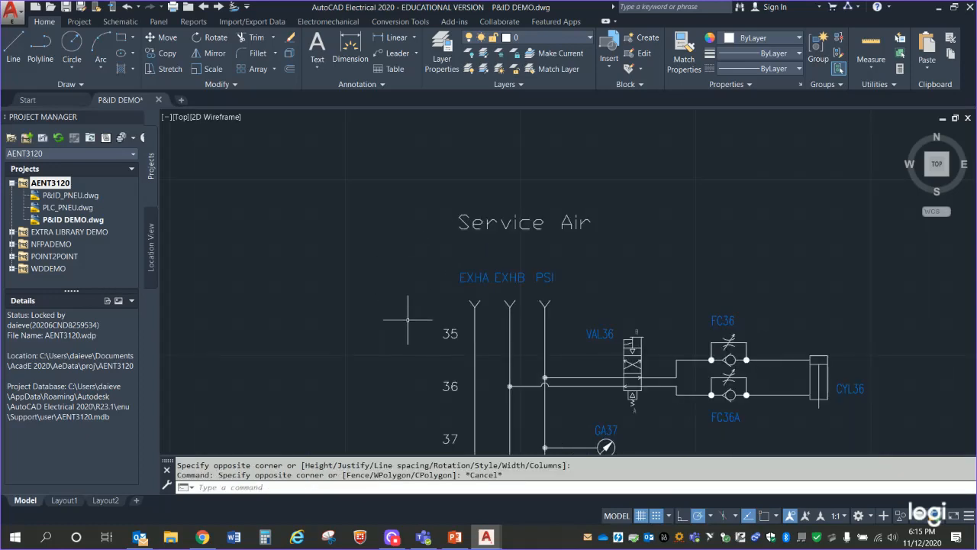
mouse_move(367, 299)
middle_mouse_down()
mouse_move(707, 135)
mouse_move(696, 158)
middle_mouse_up()
mouse_move(543, 274)
middle_mouse_down()
mouse_move(636, 326)
mouse_move(719, 340)
middle_mouse_up()
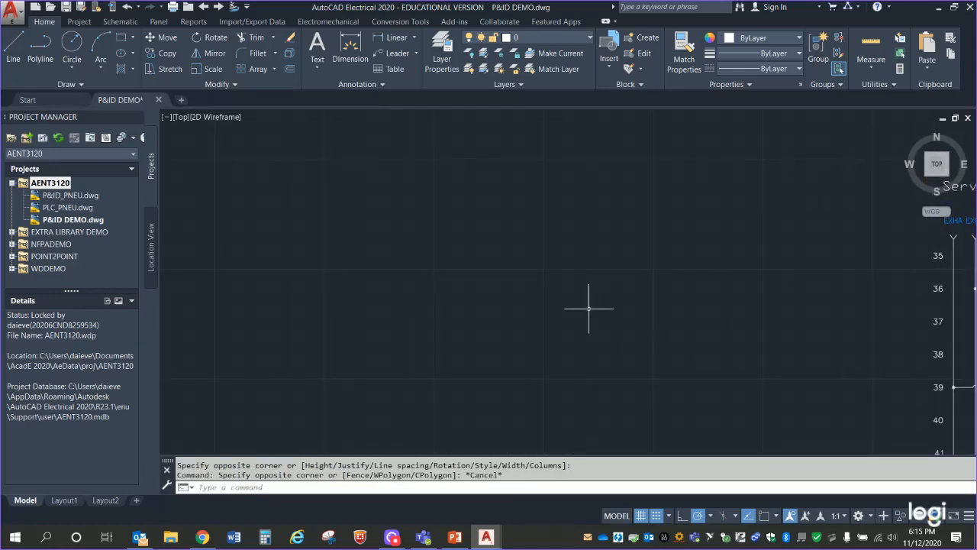
scroll(576, 336, "down", 4)
mouse_move(499, 358)
middle_mouse_down()
mouse_move(533, 260)
mouse_move(508, 259)
middle_mouse_up()
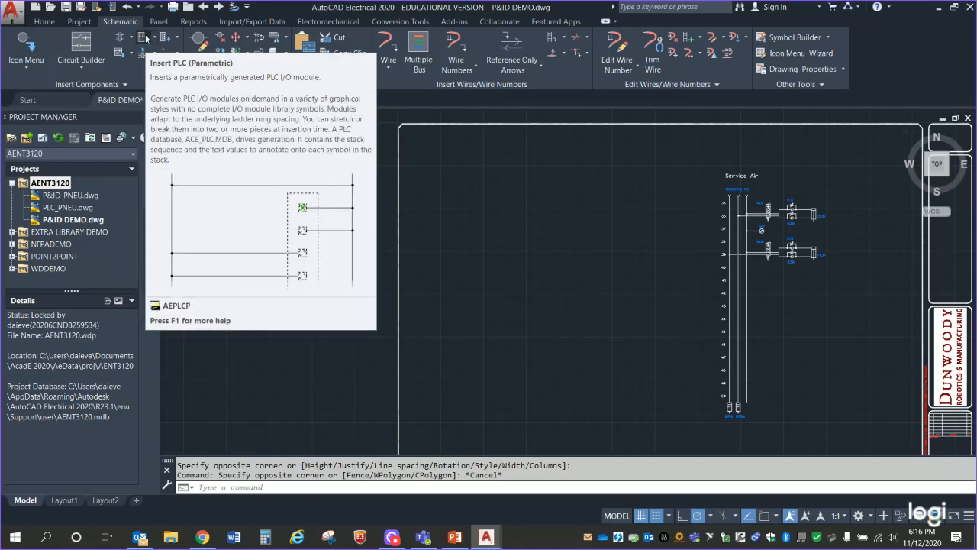
left_click(146, 38)
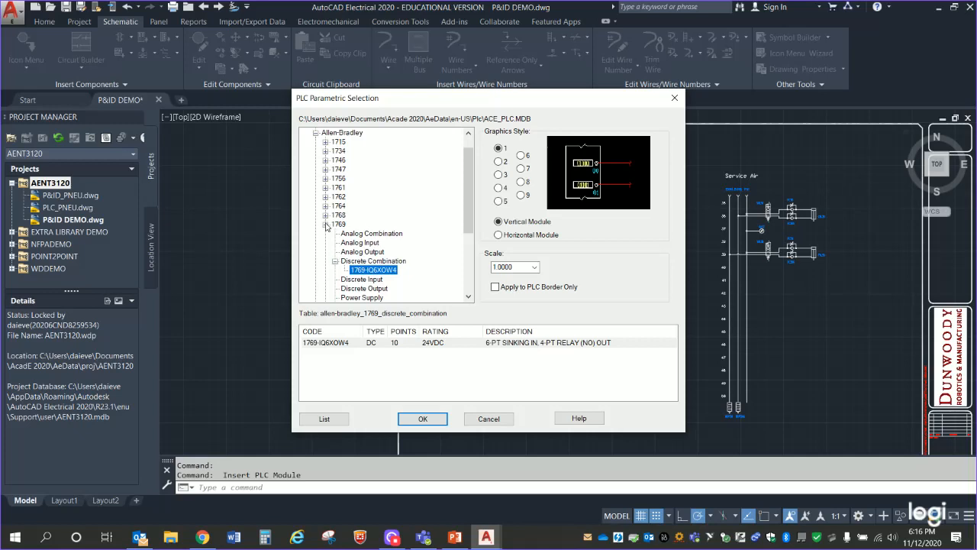
left_click_drag(467, 208, 464, 228)
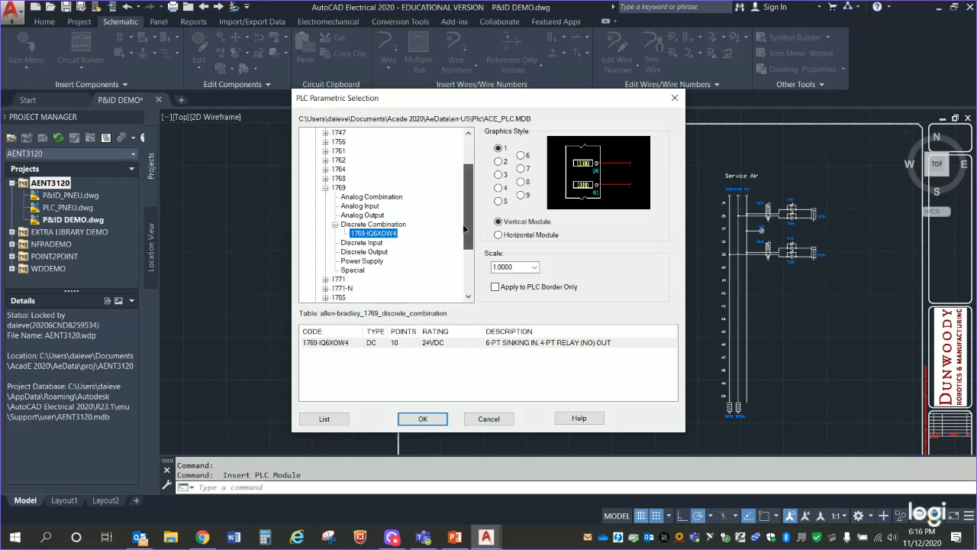
left_click(325, 188)
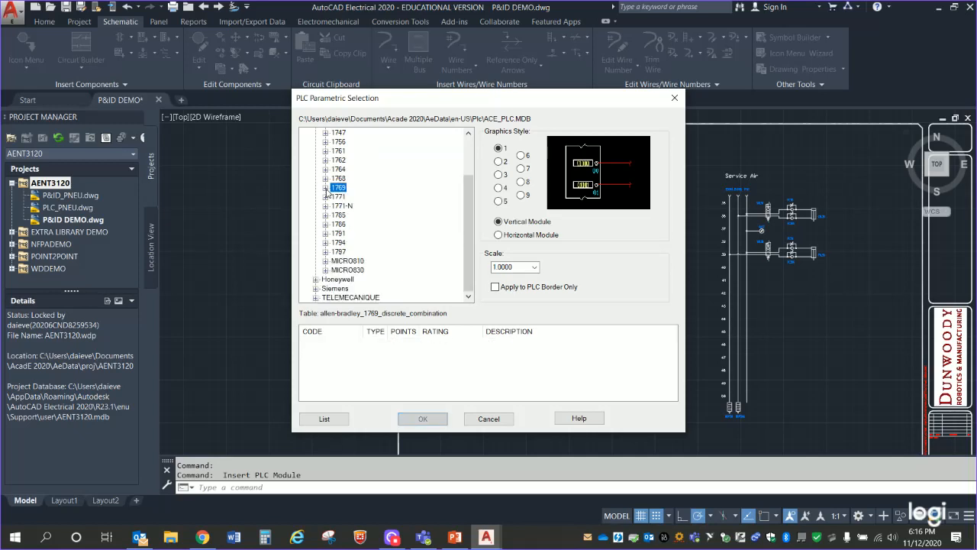
left_click(325, 188)
left_click(336, 225)
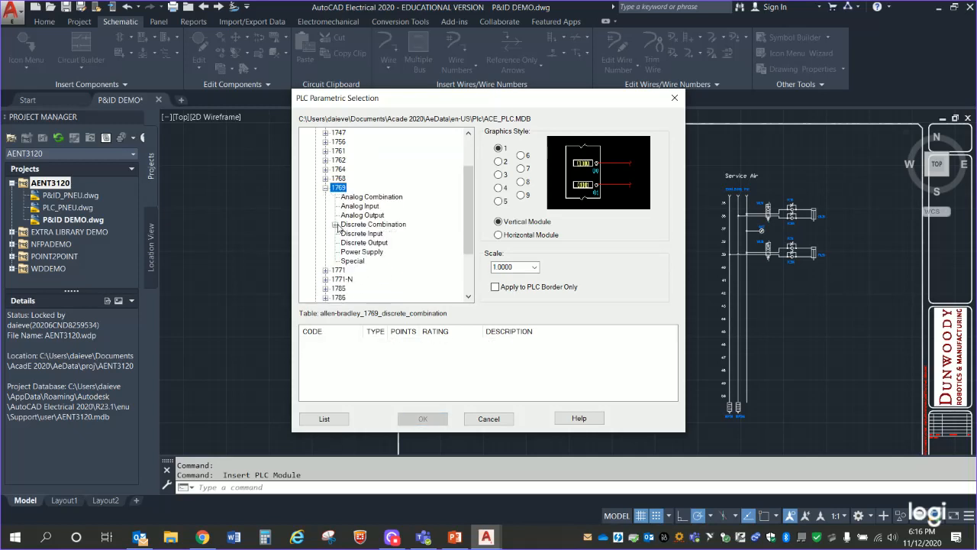
left_click(335, 224)
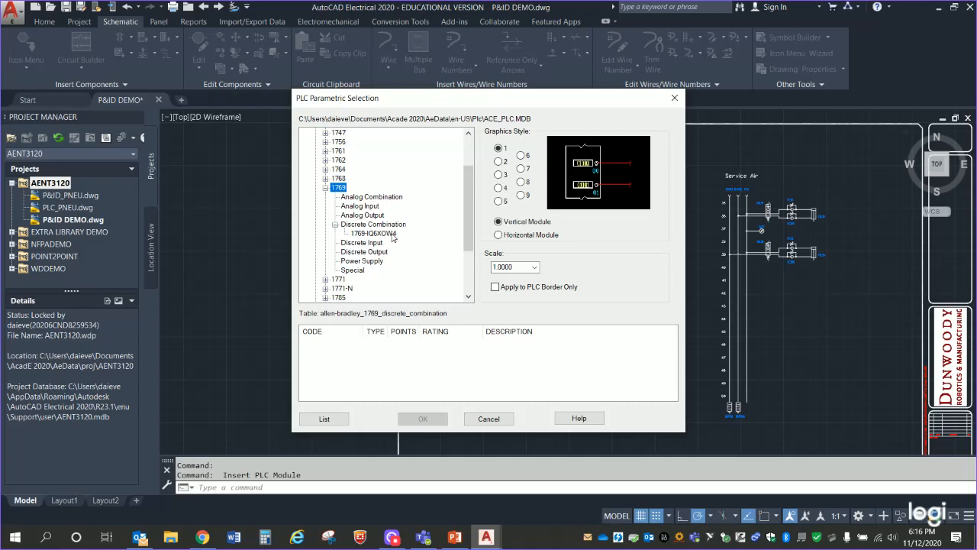
left_click(488, 418)
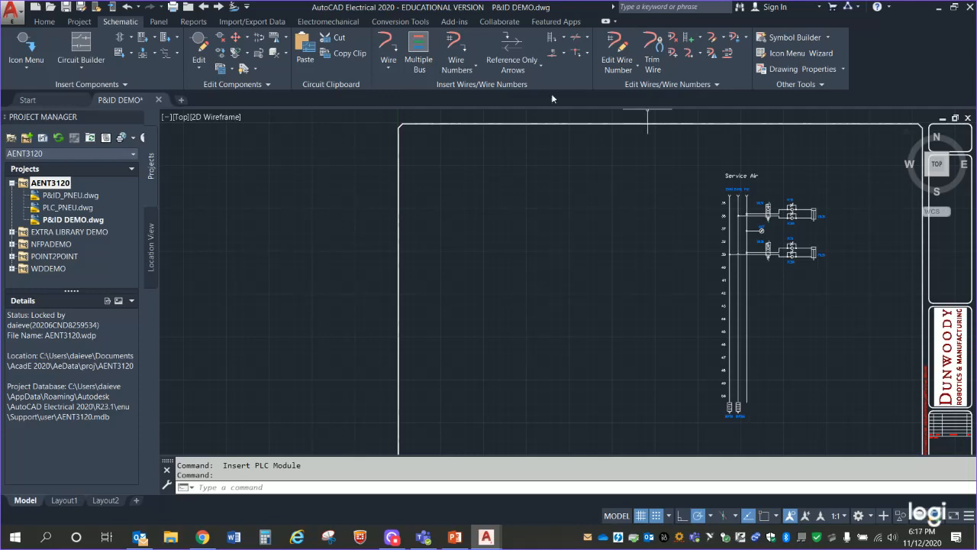
Open the Insert Ladder settings for adding another ladder to the drawing.
left_click(565, 42)
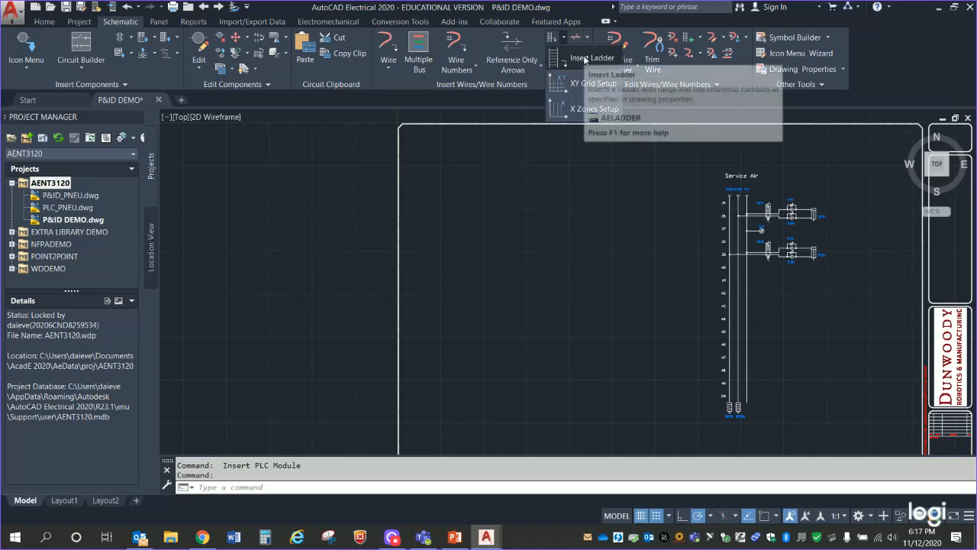
left_click(584, 60)
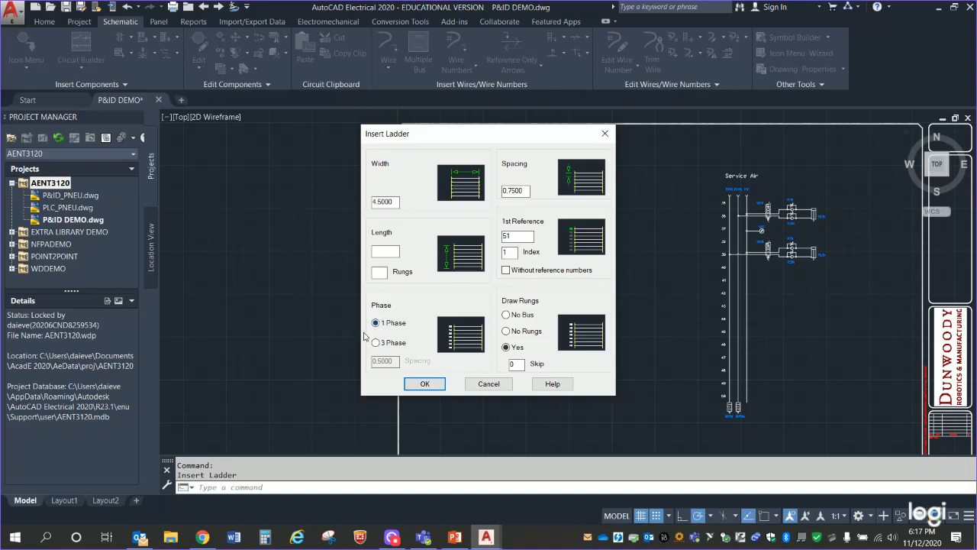
Insert a single-phase ladder 6.0 wide in the blank area beside the Service Air ladder, with references running from 51 to 71.
double_click(398, 203)
type("6.0")
left_click(430, 384)
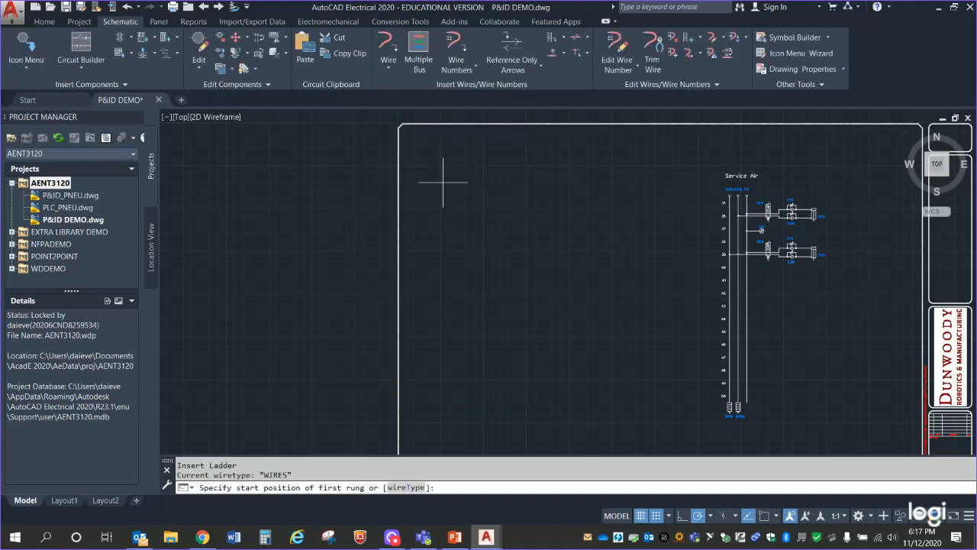
left_click(443, 183)
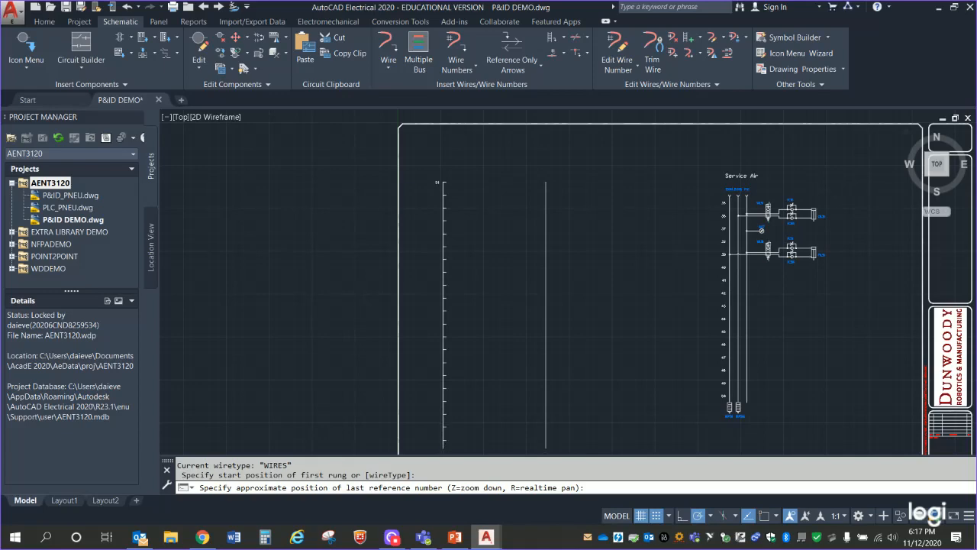
left_click(664, 334)
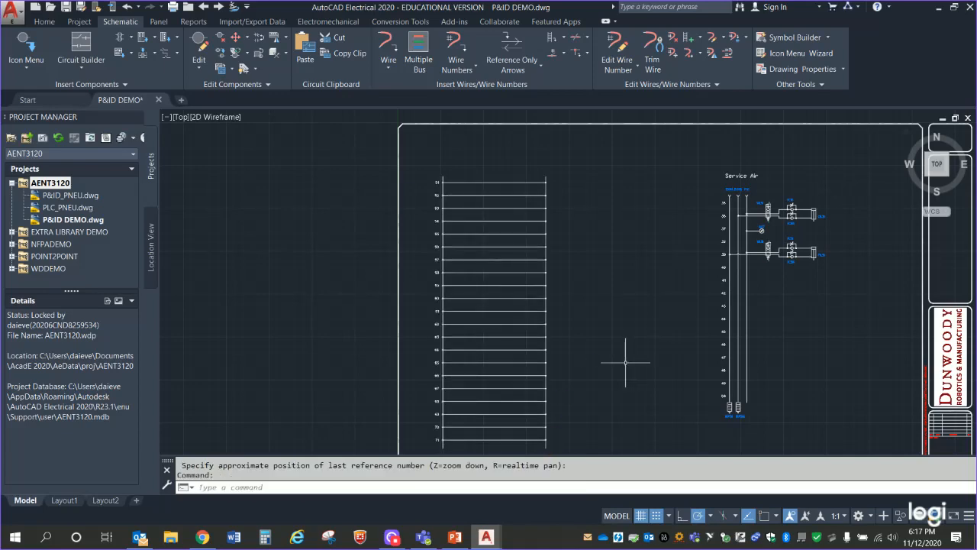
mouse_move(652, 342)
middle_mouse_down()
mouse_move(663, 273)
mouse_move(663, 311)
middle_mouse_up()
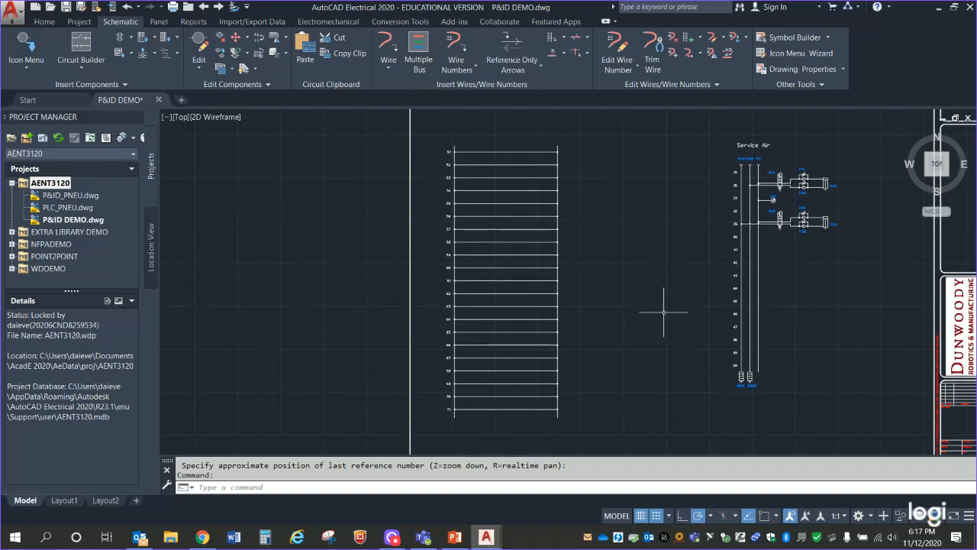
Move the whole new ladder slightly upward and closer to the Service Air ladder.
left_click(432, 133)
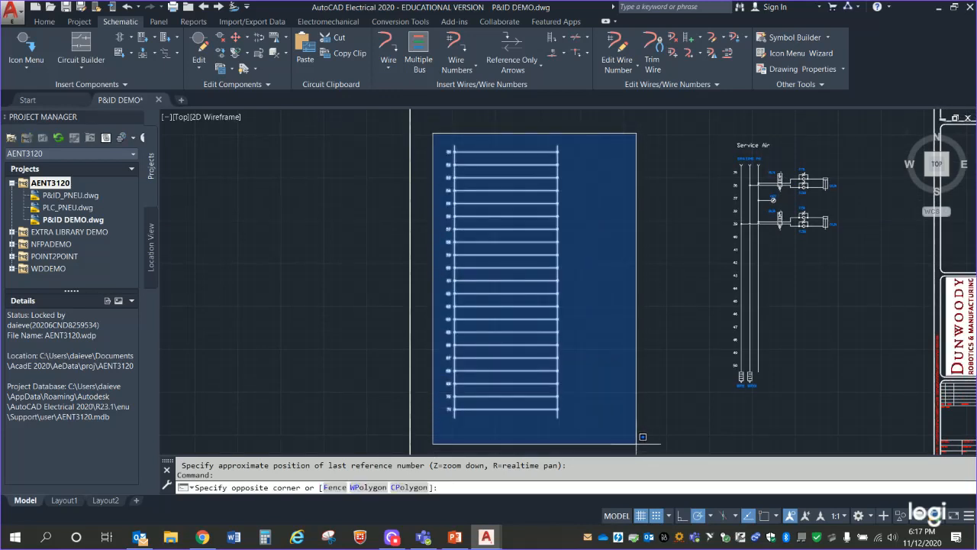
left_click(662, 445)
left_click_drag(529, 340, 595, 326)
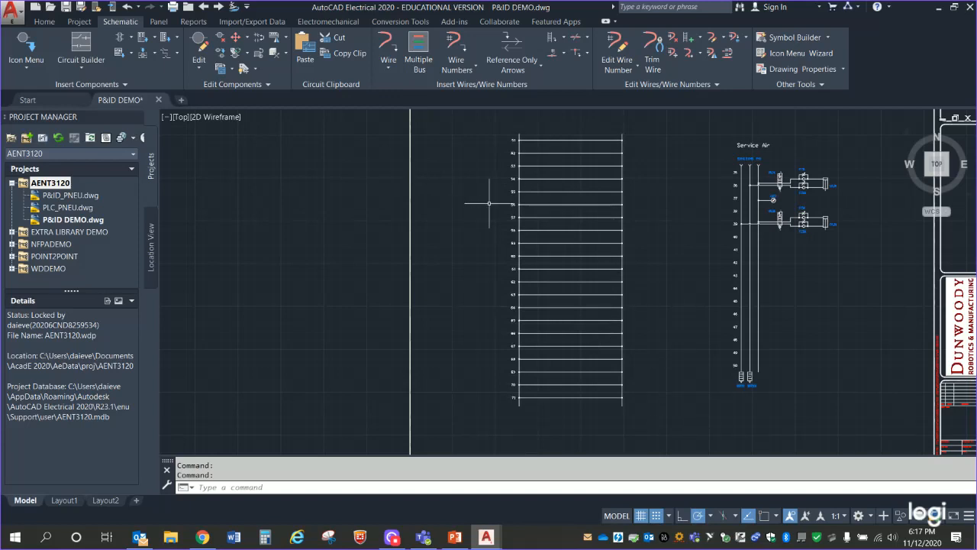
scroll(476, 240, "down", 2)
scroll(474, 229, "up", 2)
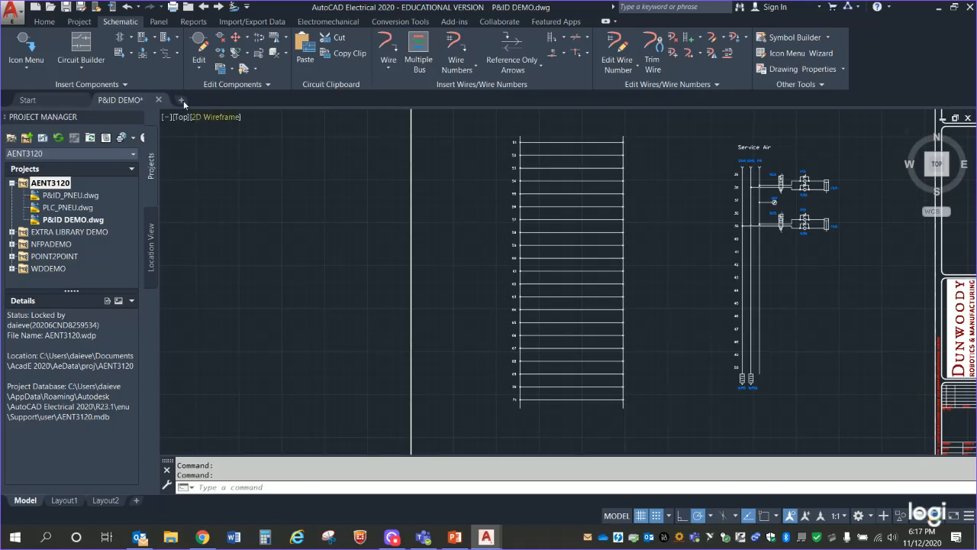
Try to insert the Allen-Bradley 1769-IQ6XOW4 PLC module on rung 51 of the new ladder, with module number 1.
left_click(145, 42)
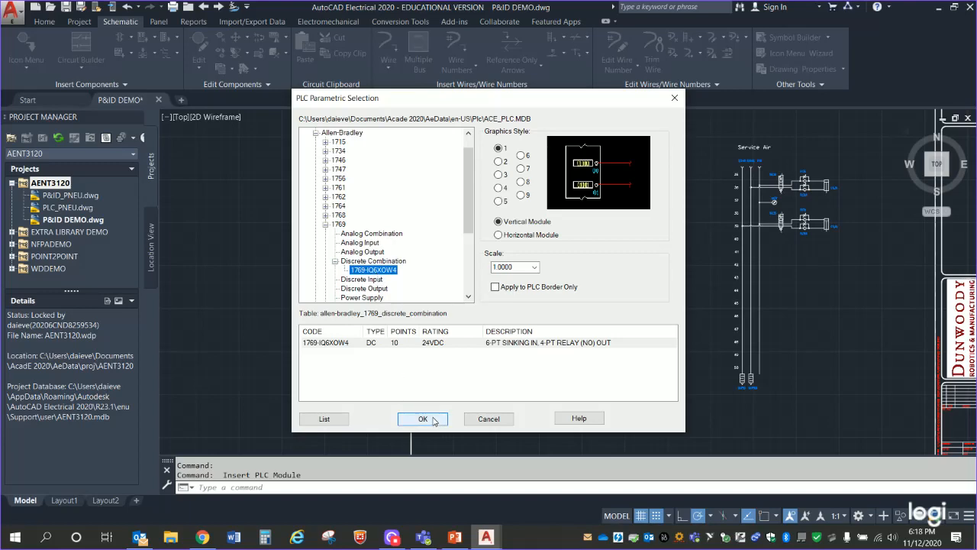
left_click(424, 419)
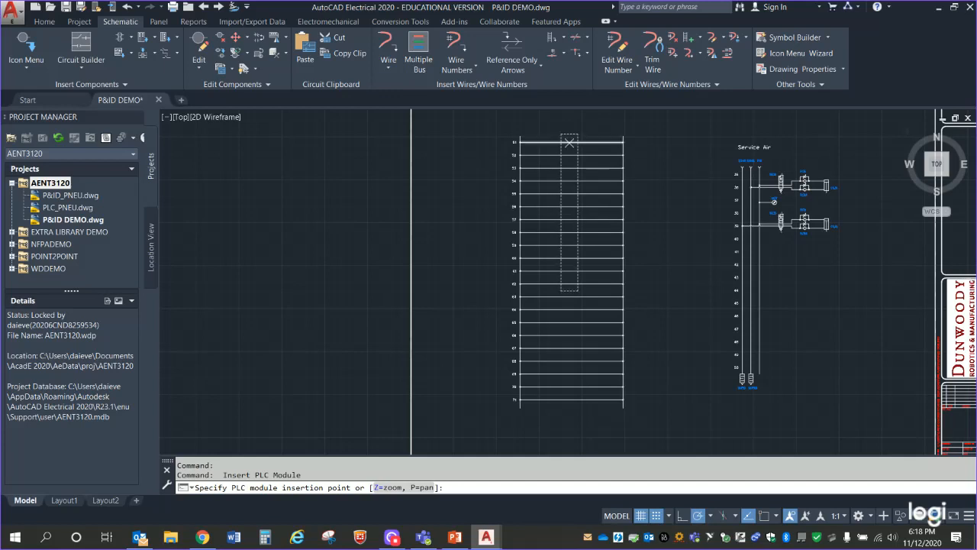
left_click(570, 141)
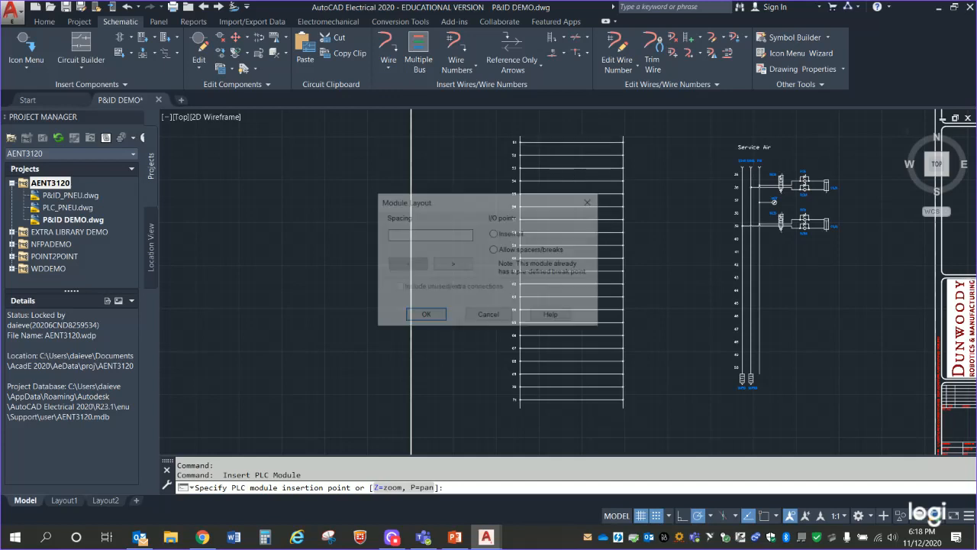
left_click(431, 316)
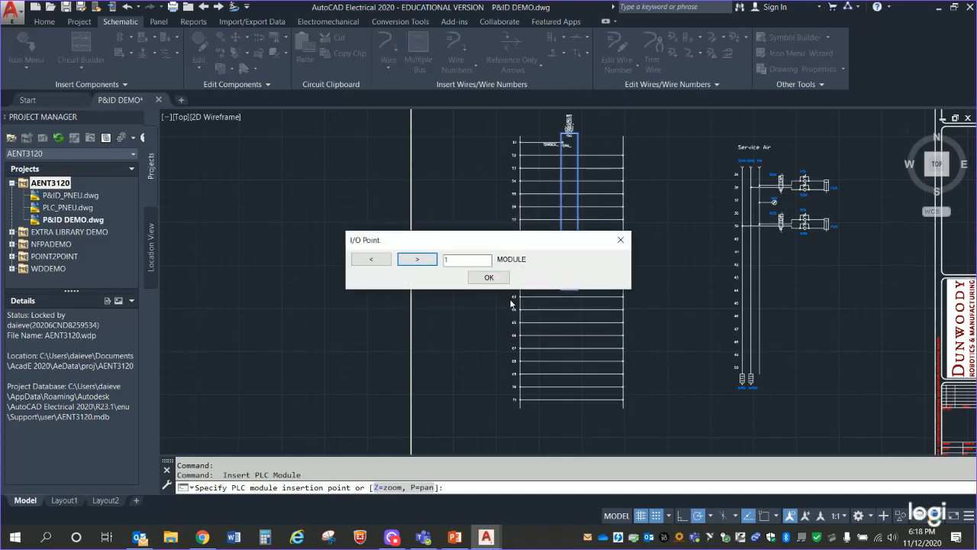
left_click(490, 278)
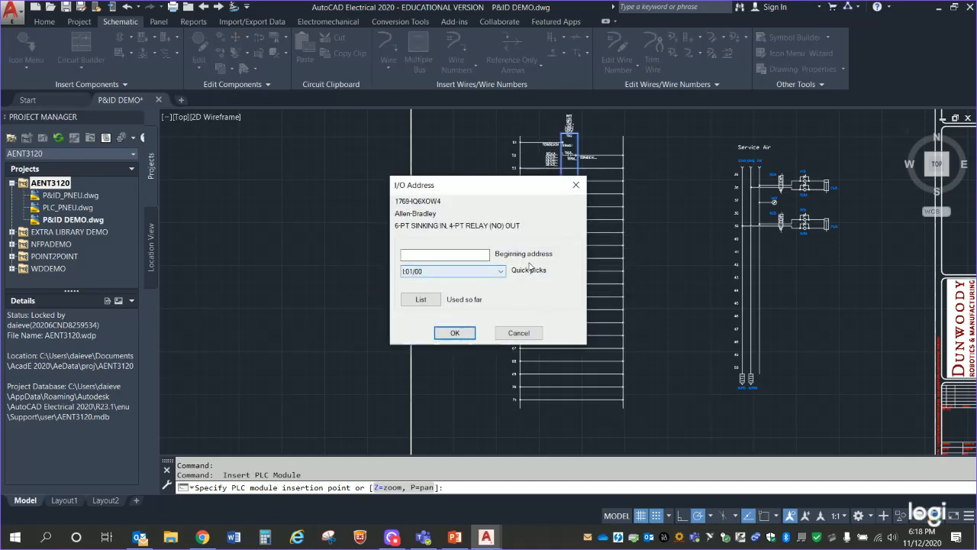
Try beginning addresses I:01/00 for the PLC module's output points and 01/00 for its input points.
left_click(440, 271)
left_click(433, 281)
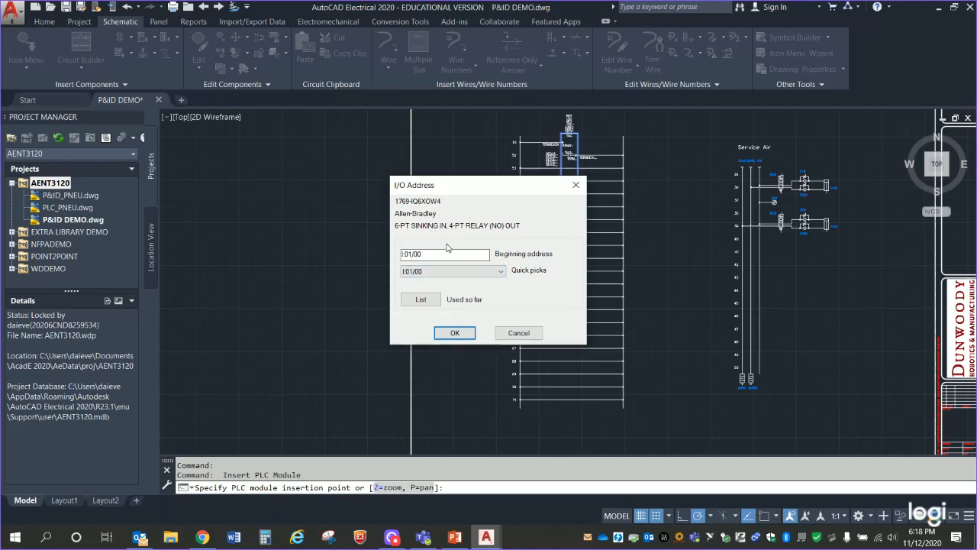
left_click(455, 334)
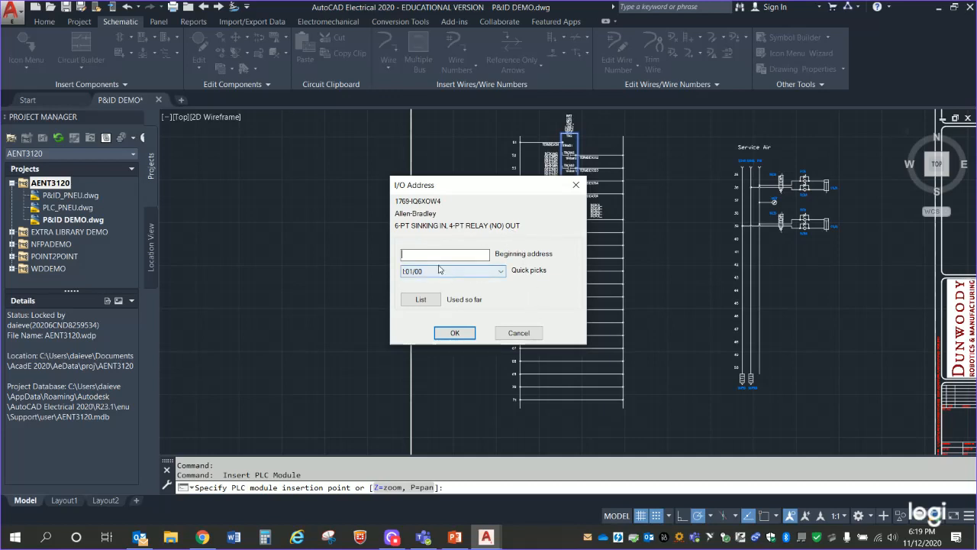
left_click(494, 271)
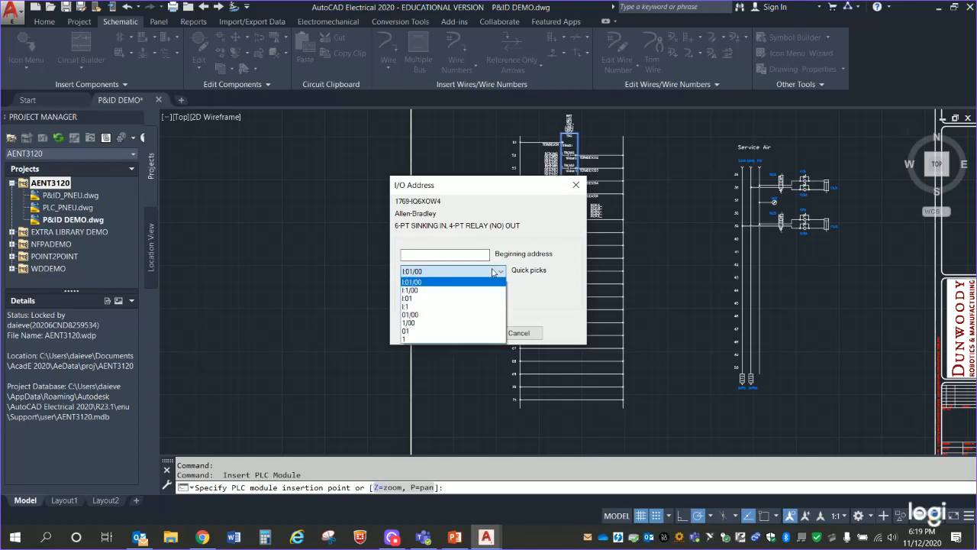
left_click(410, 317)
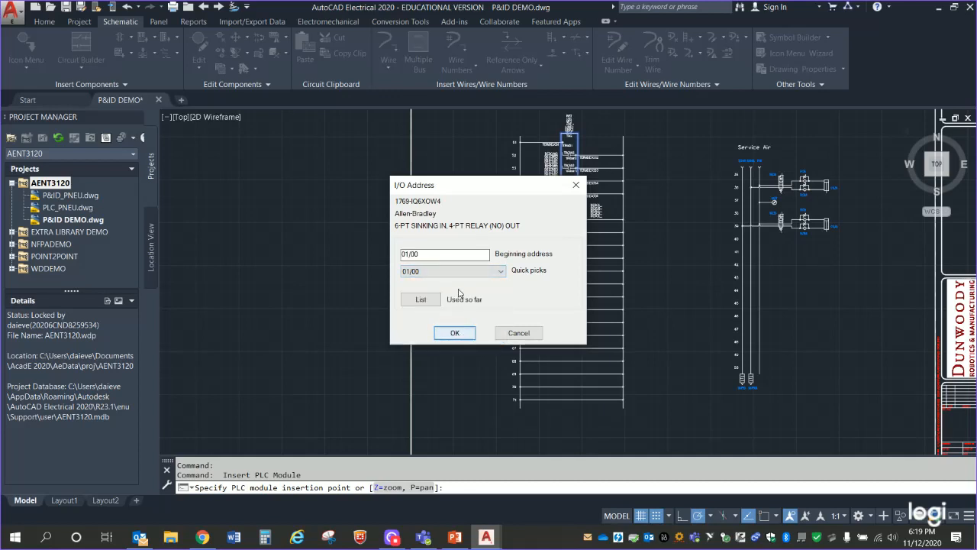
left_click(494, 271)
left_click(458, 332)
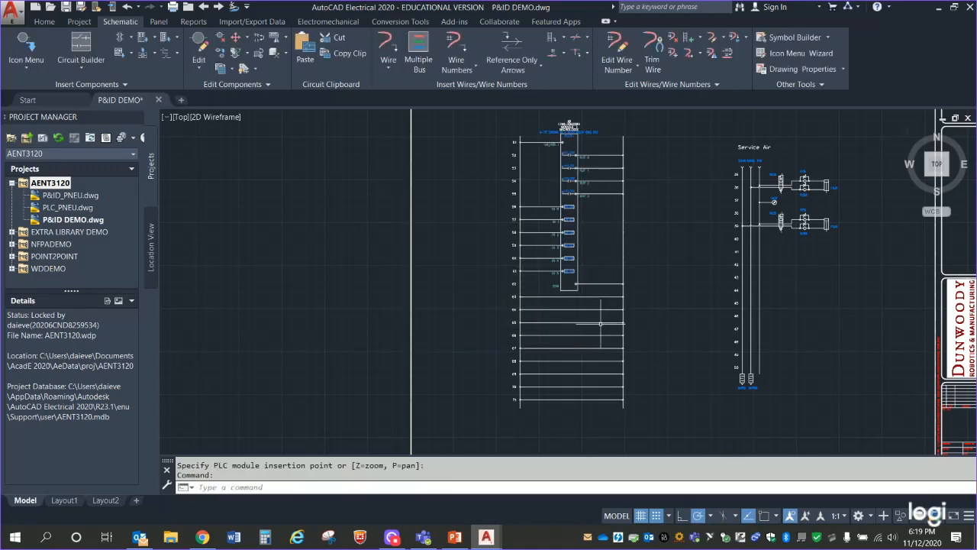
Examine the inserted PLC module's output and input addresses along its rungs.
scroll(615, 279, "up", 4)
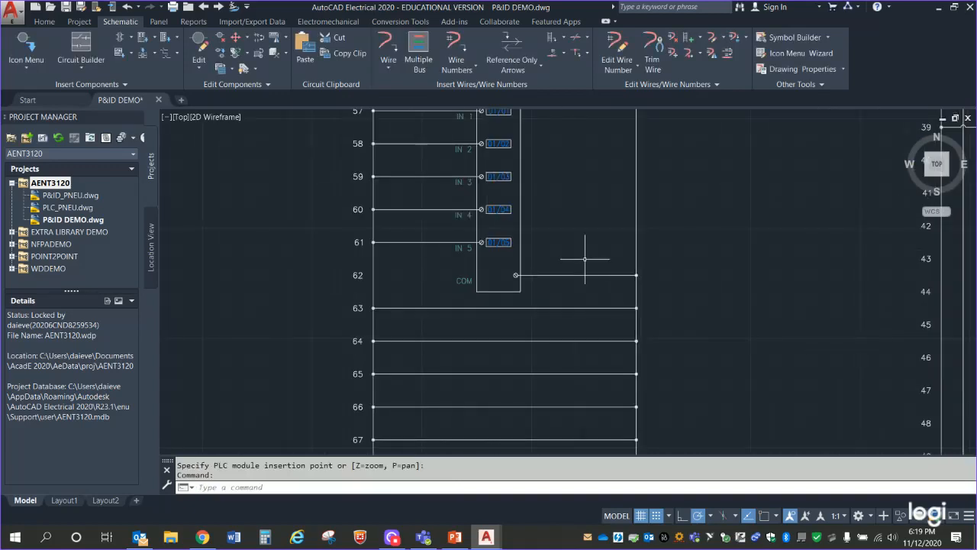
scroll(585, 258, "up", 2)
middle_click_drag(558, 258, 614, 436)
middle_click_drag(647, 234, 650, 410)
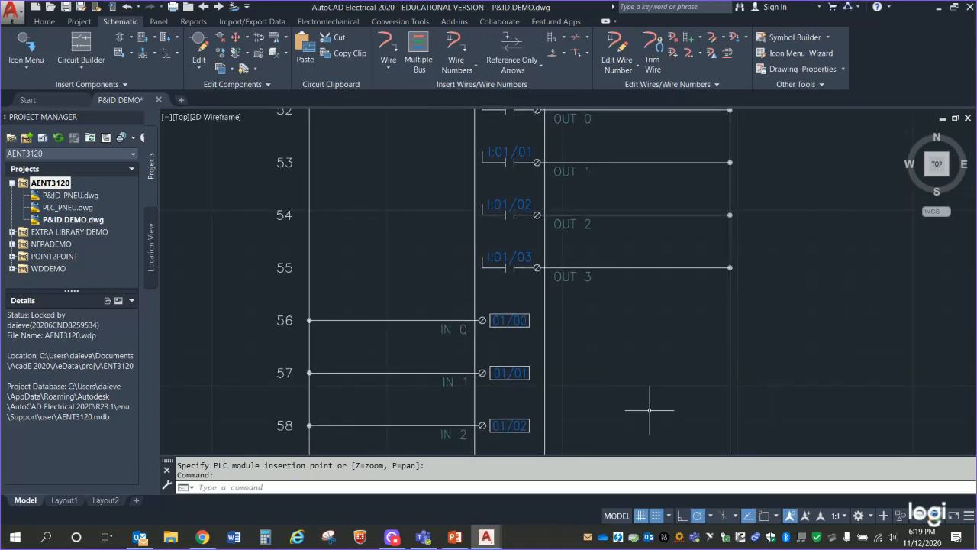
middle_click_drag(649, 324, 659, 442)
scroll(659, 407, "up", 2)
scroll(696, 340, "down", 2)
scroll(693, 341, "up", 1)
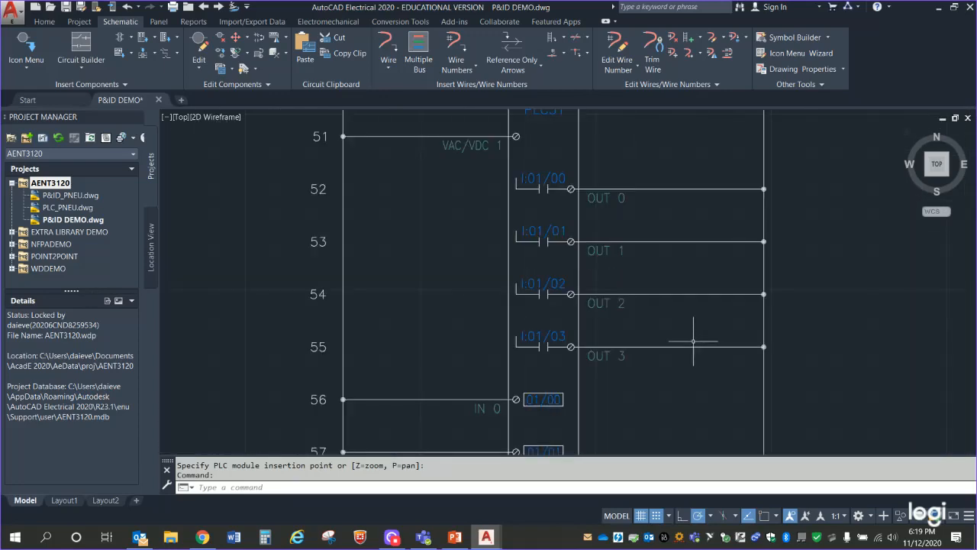
middle_click_drag(825, 322, 772, 361)
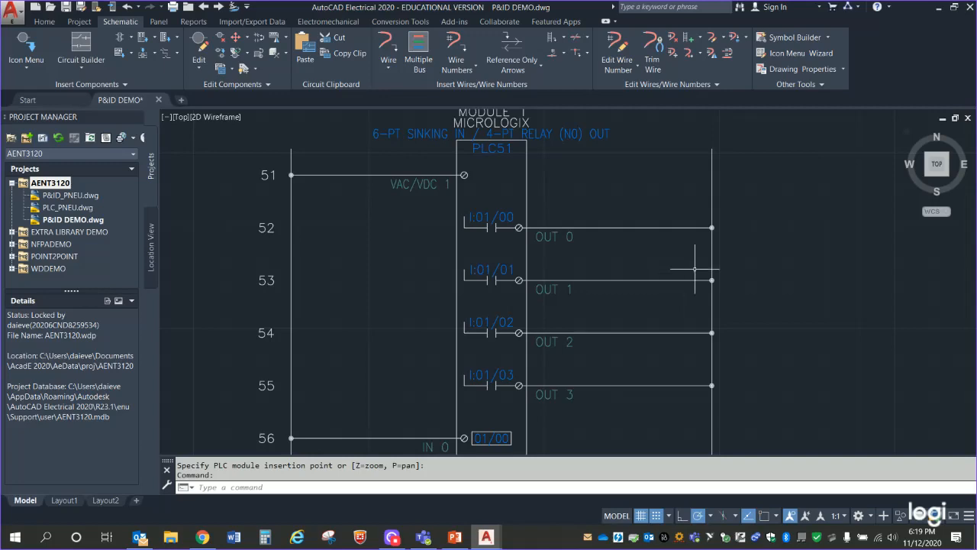
scroll(694, 264, "down", 3)
middle_click_drag(702, 305, 633, 159)
middle_click_drag(670, 307, 657, 233)
middle_click_drag(732, 270, 729, 231)
scroll(717, 260, "down", 4)
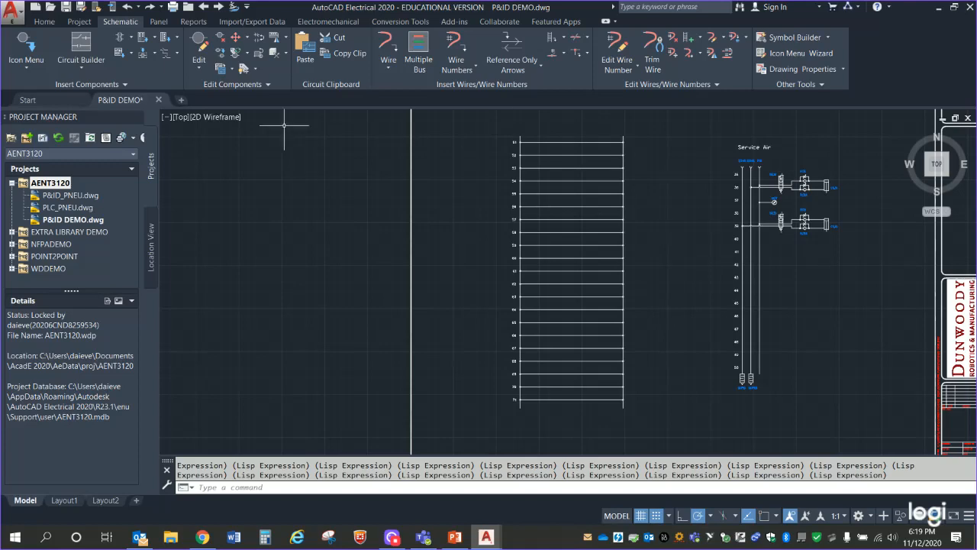
Insert the 1769-IQ6XOW4 PLC module on rung 51 of the ladder with 0.7500 spacing and all I/O points, incrementing its module number.
left_click(141, 43)
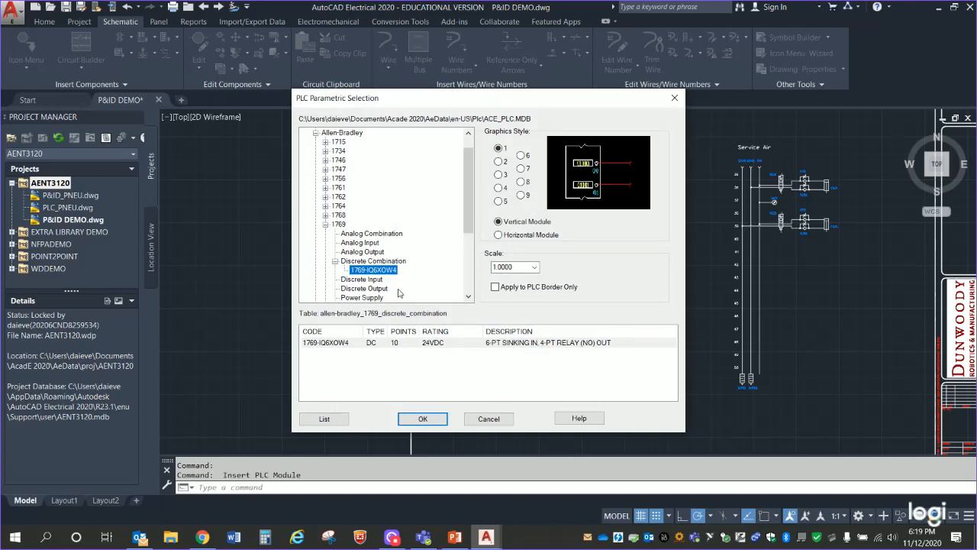
left_click(422, 420)
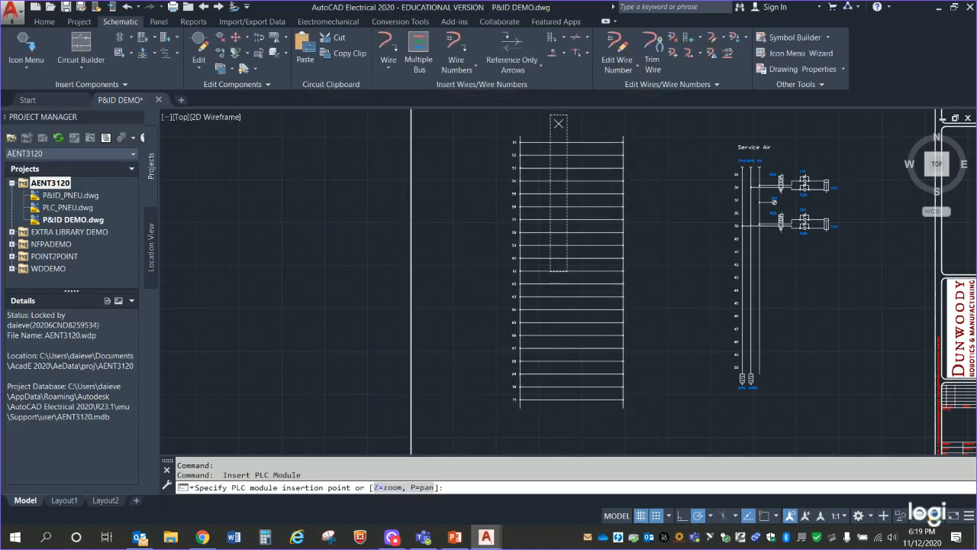
left_click(569, 141)
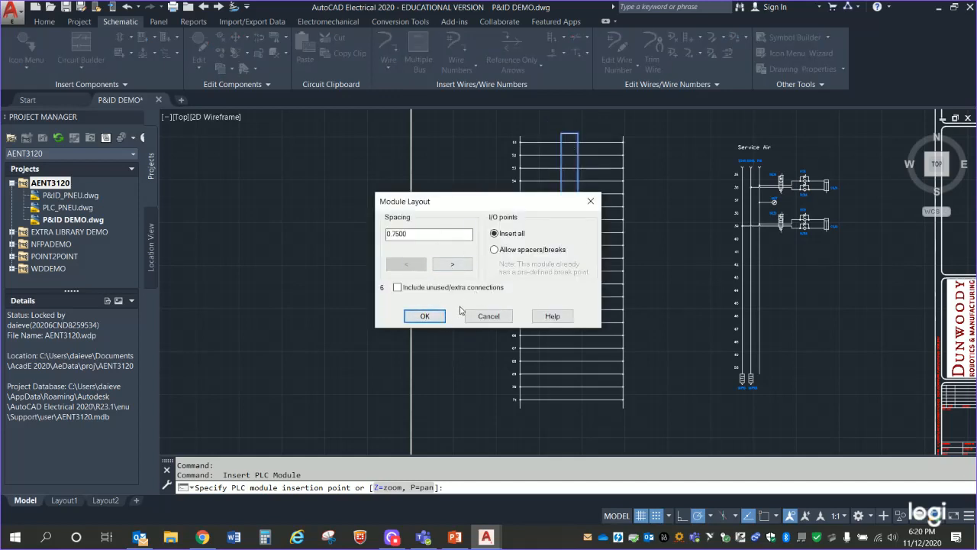
left_click(425, 316)
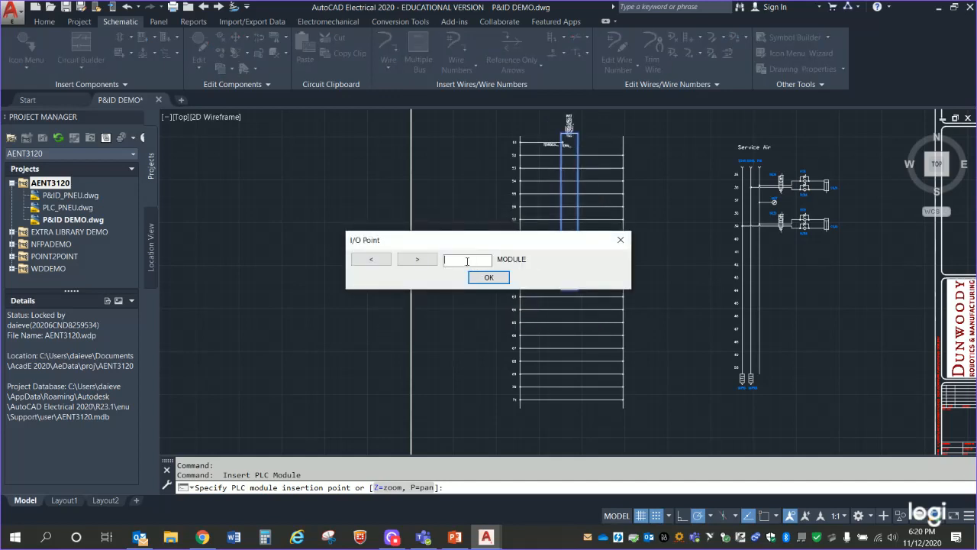
left_click(419, 260)
left_click(489, 277)
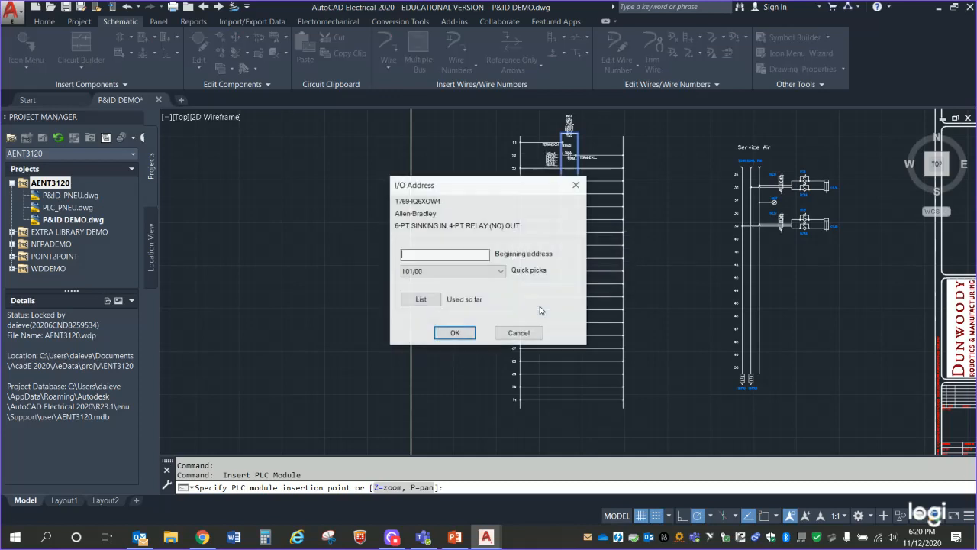
Set the PLC module's beginning addresses to O:1/00 for the outputs and I:01/00 for the inputs, and check the resulting labels.
left_click(501, 272)
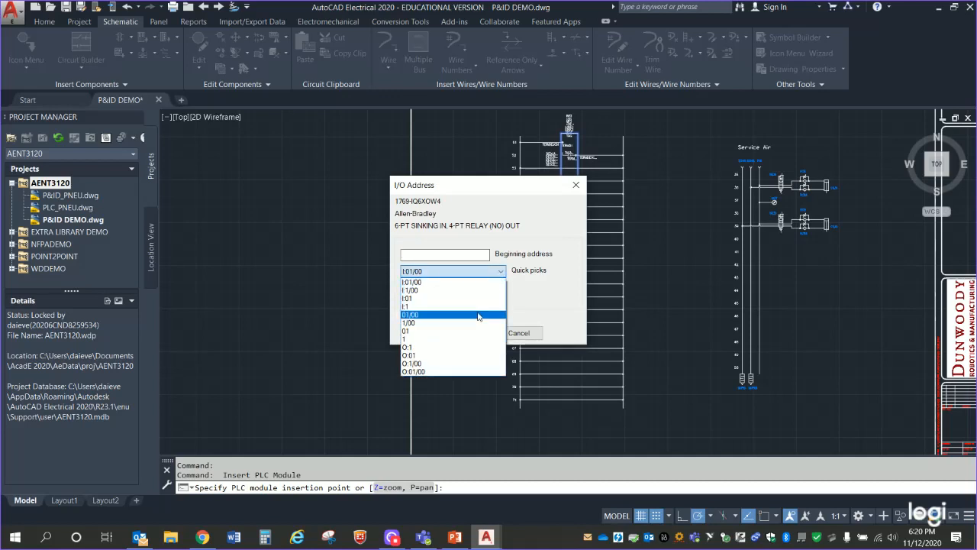
left_click(443, 364)
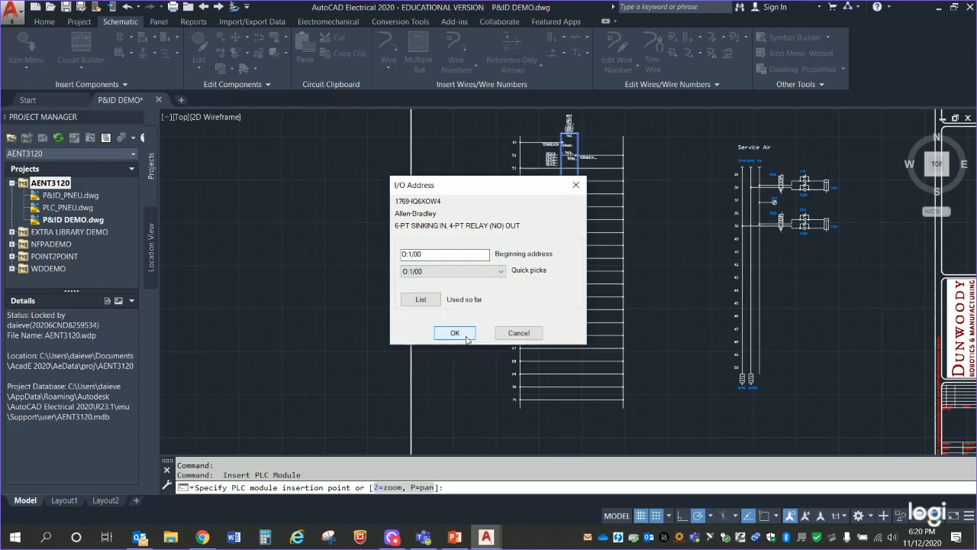
left_click(465, 333)
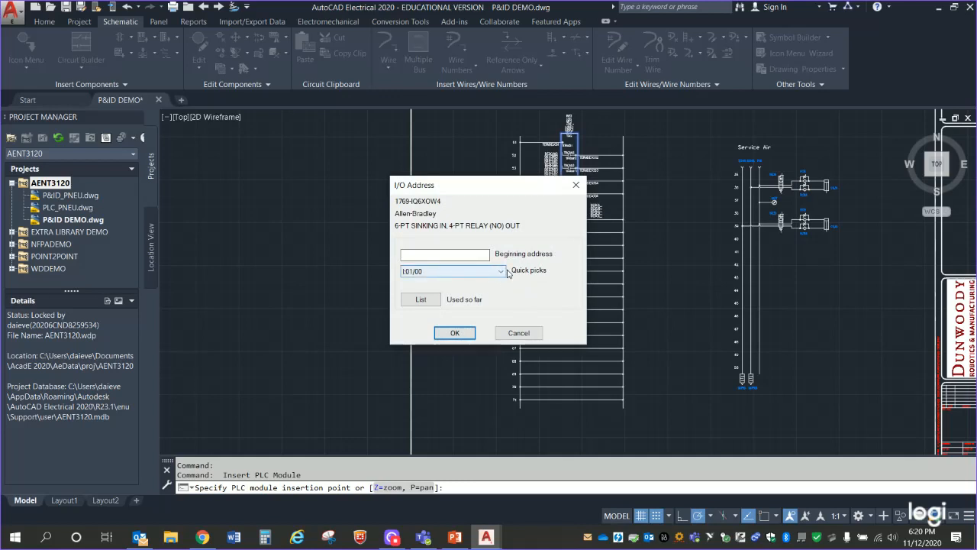
left_click(499, 273)
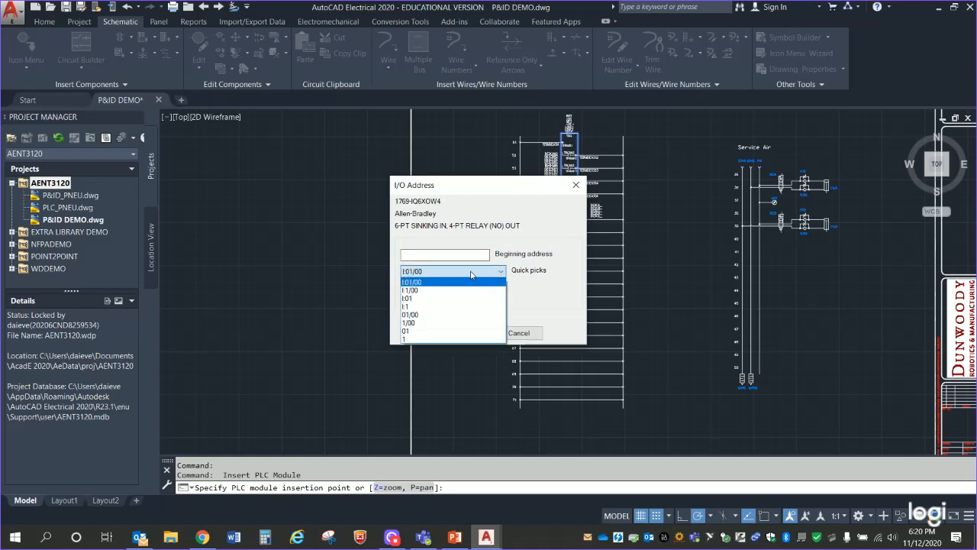
left_click(448, 282)
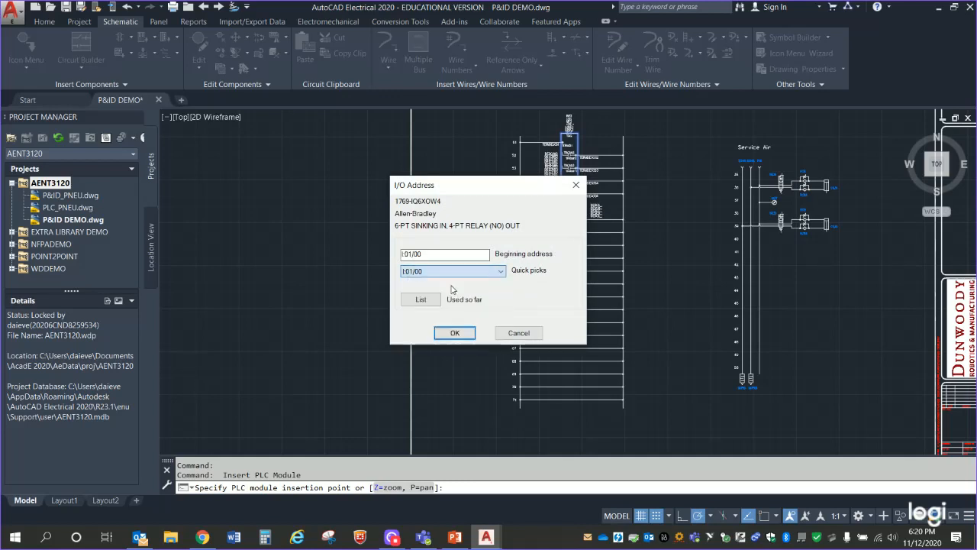
left_click(455, 332)
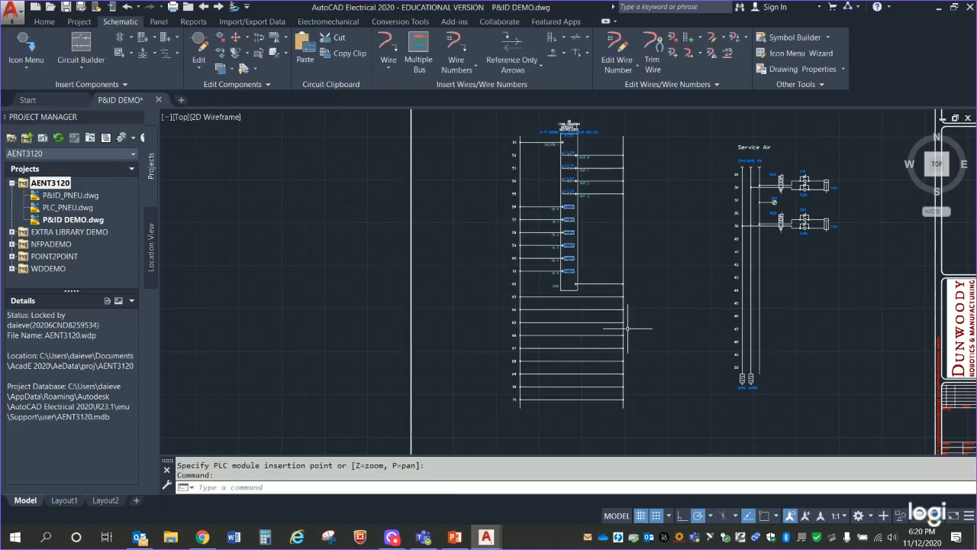
scroll(627, 328, "up", 4)
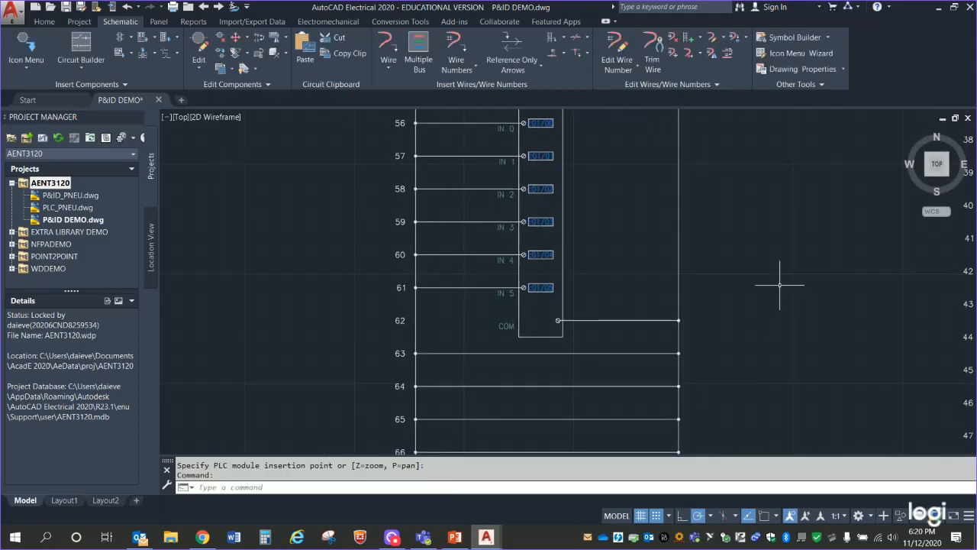
middle_click_drag(801, 243, 809, 425)
scroll(795, 350, "up", 2)
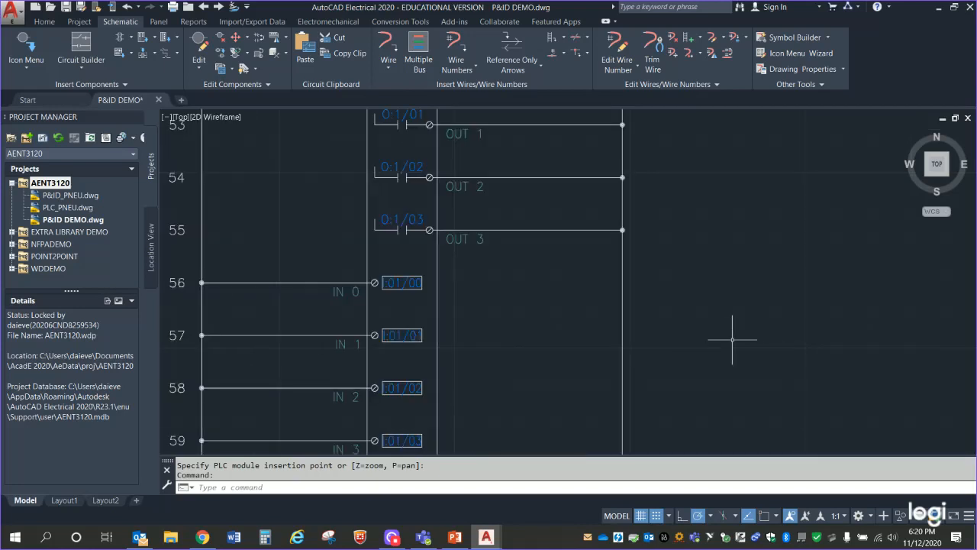
Delete the unused rungs 63 to 71 below the PLC module.
middle_click_drag(742, 362, 800, 310)
scroll(548, 321, "up", 4)
middle_click_drag(408, 321, 626, 305)
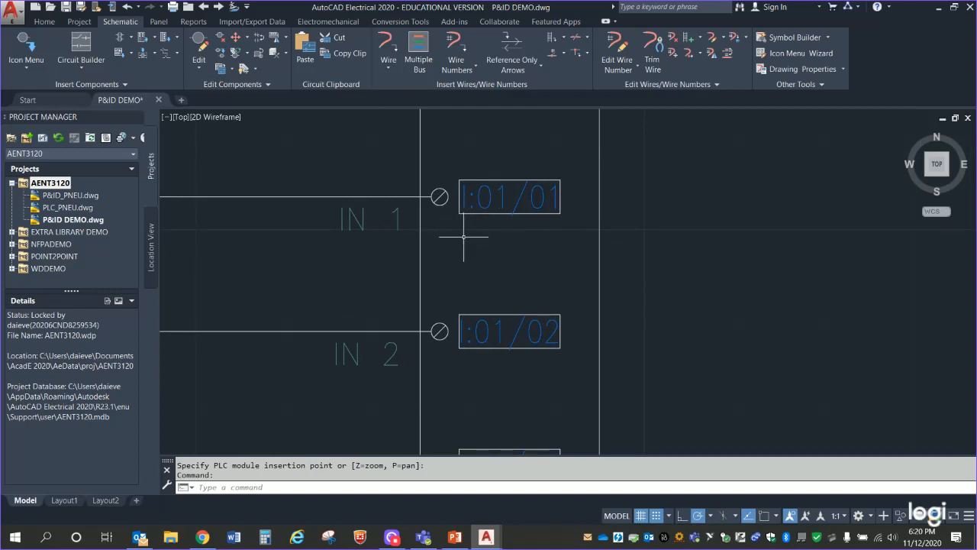
scroll(649, 257, "down", 8)
mouse_move(686, 279)
middle_mouse_down()
mouse_move(729, 291)
mouse_move(639, 137)
middle_mouse_up()
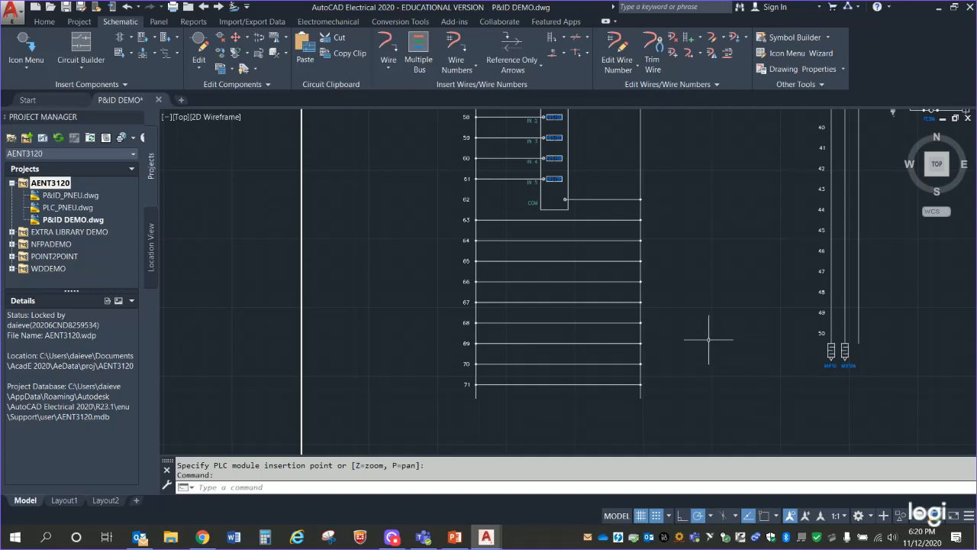
left_click(623, 400)
left_click(580, 211)
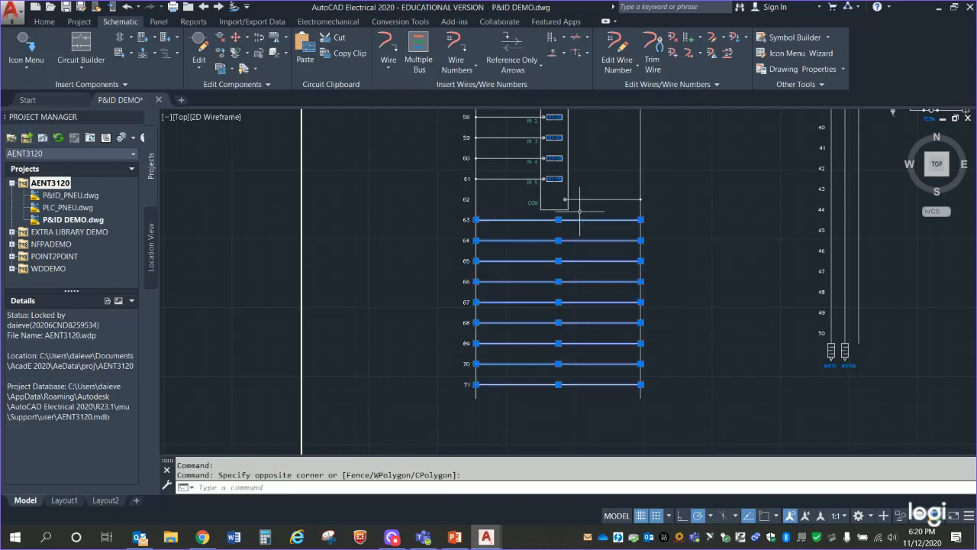
key("Delete")
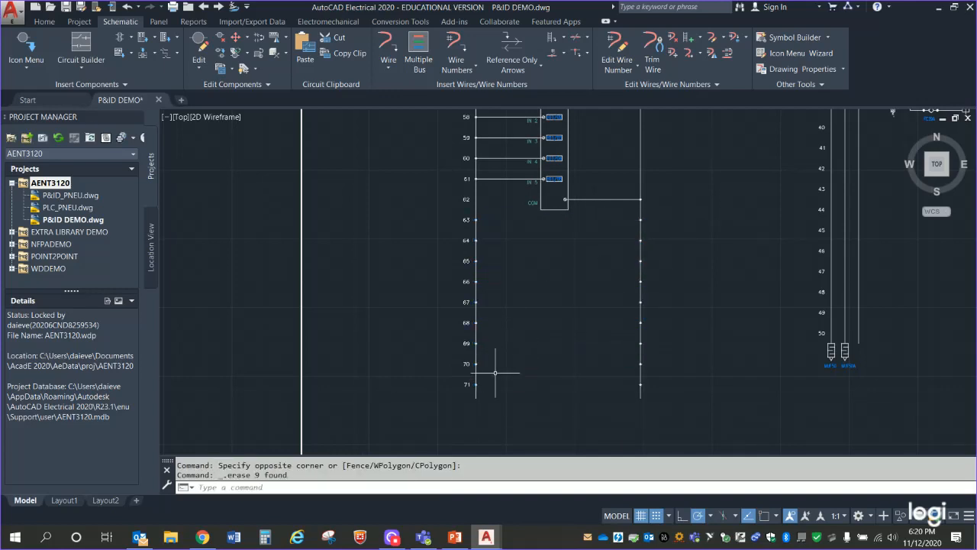
Shorten both vertical rails of the PLC ladder so they end between rungs 63 and 64.
left_click(477, 355)
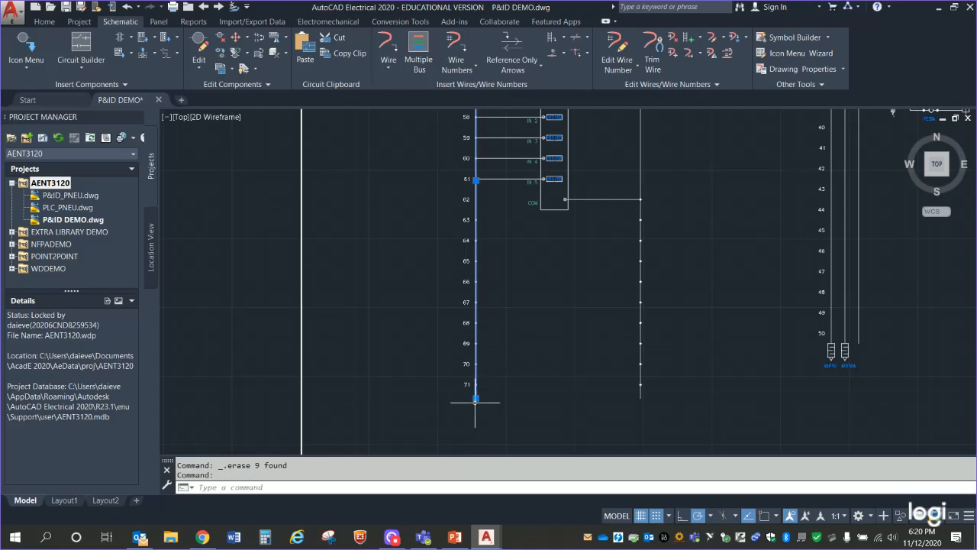
left_click(476, 398)
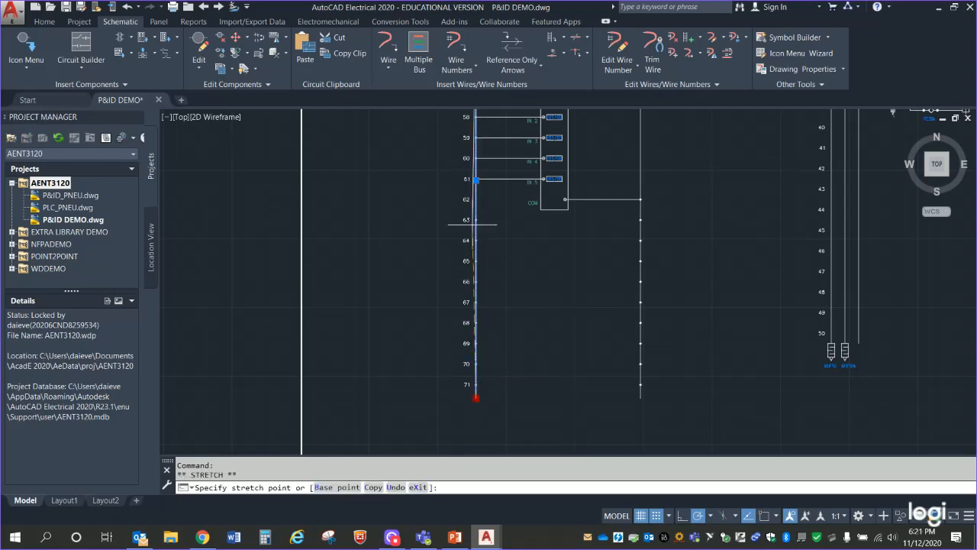
left_click(475, 230)
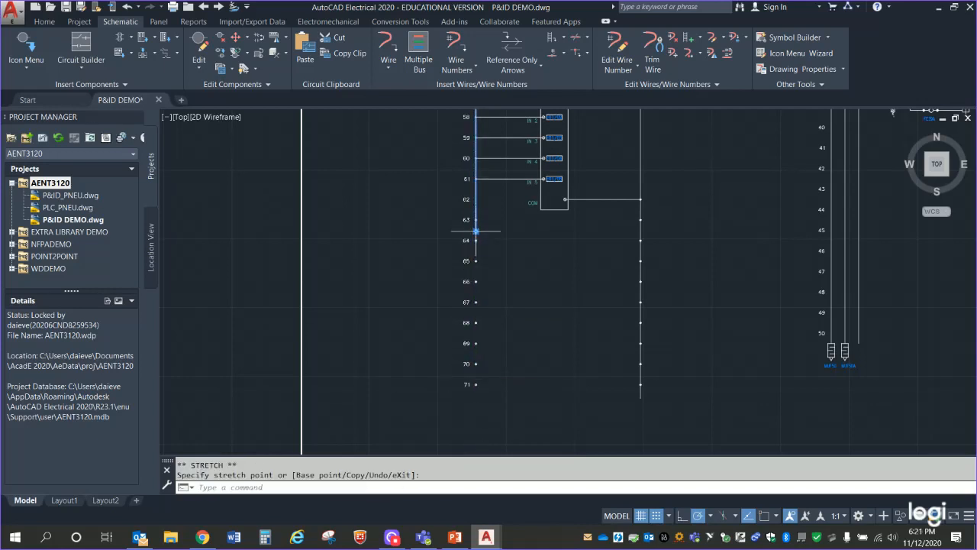
left_click(642, 393)
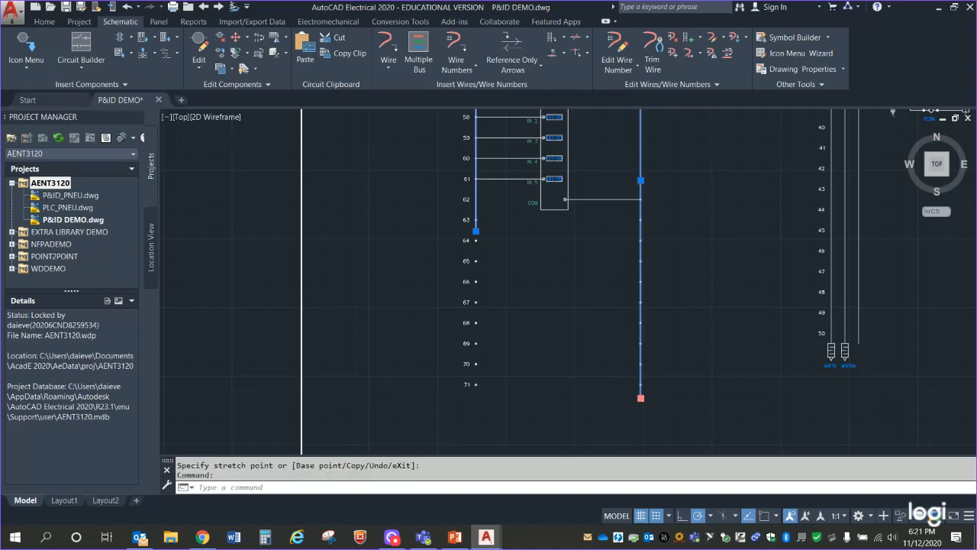
left_click(640, 396)
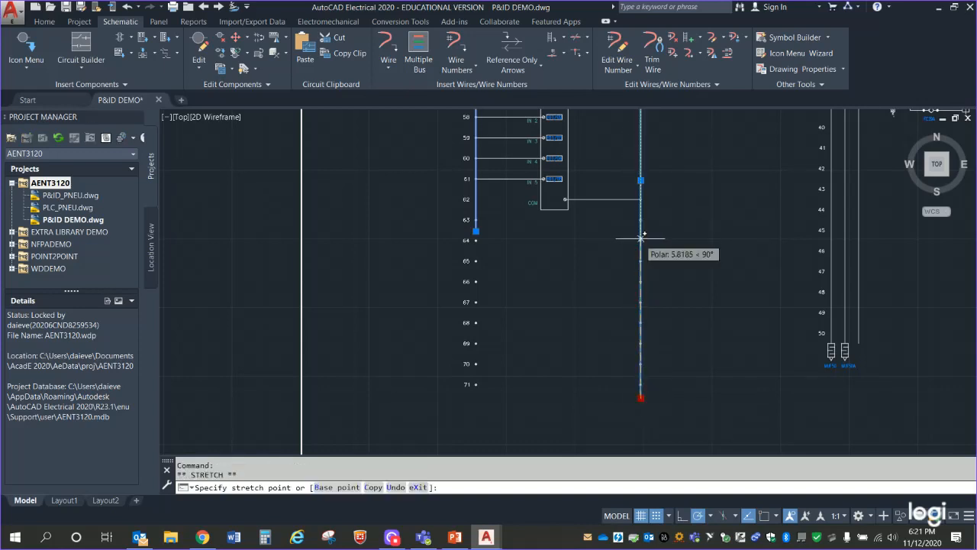
left_click(641, 235)
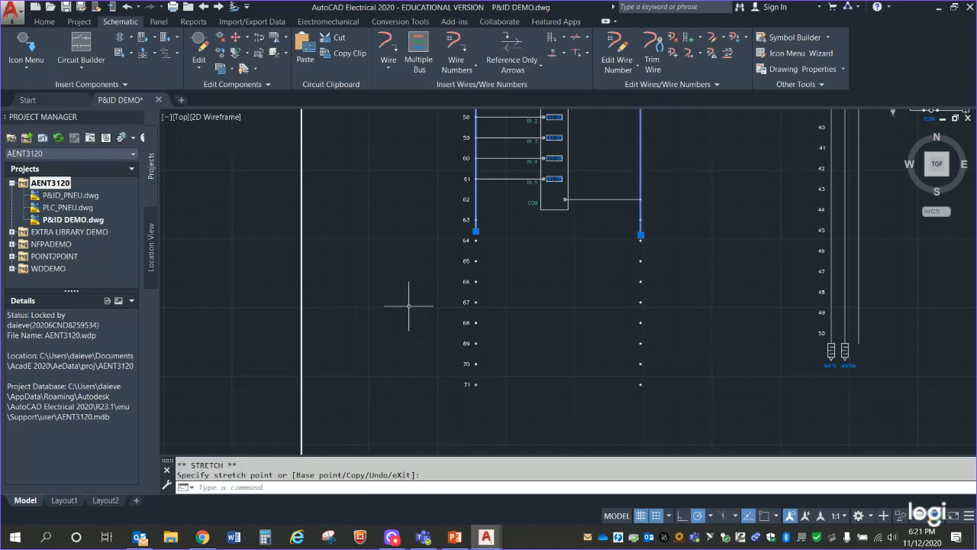
scroll(390, 365, "up", 4)
scroll(389, 365, "down", 4)
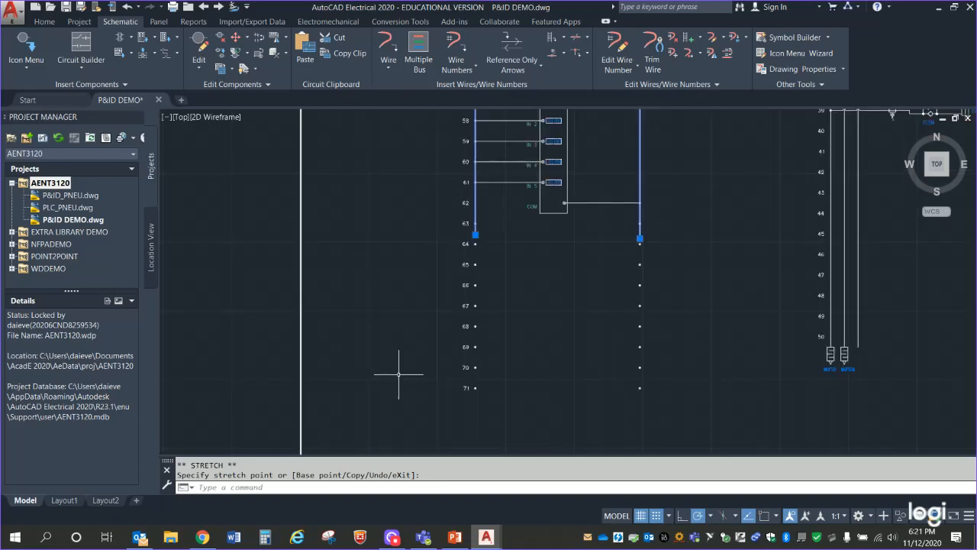
left_click(440, 243)
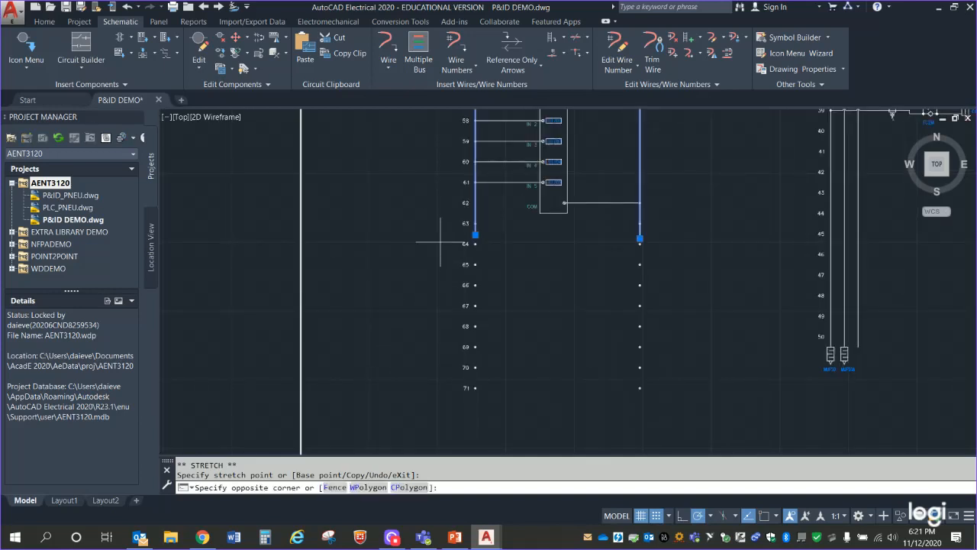
left_click(685, 406)
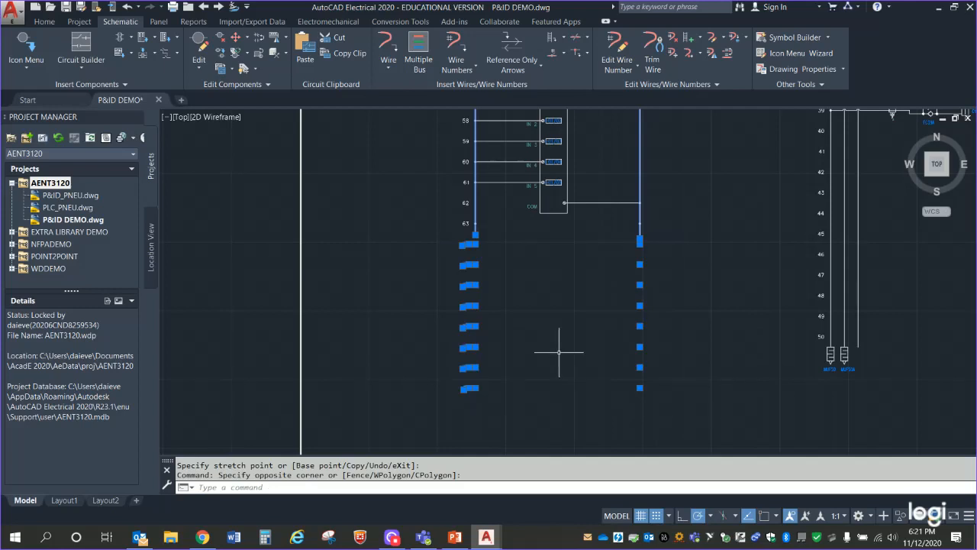
key("Delete")
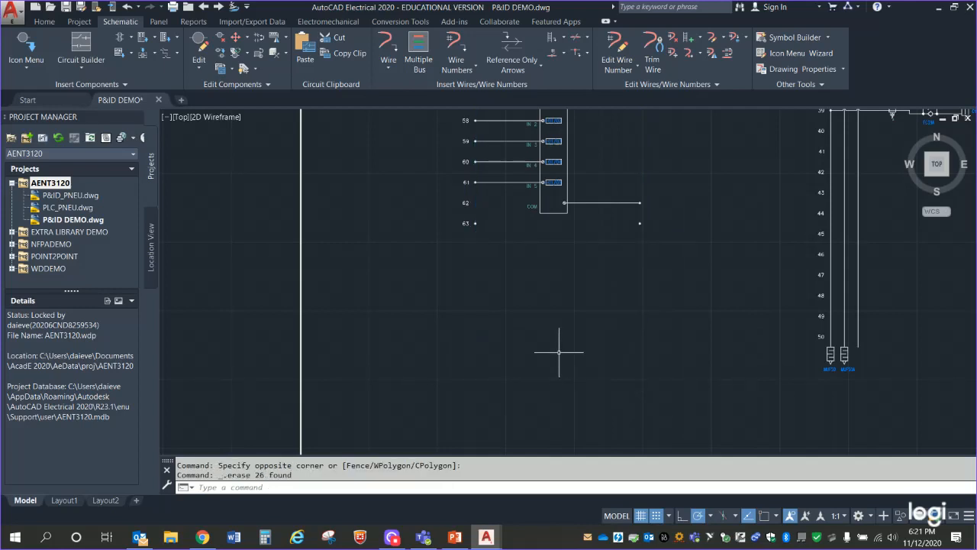
key("ctrl+z")
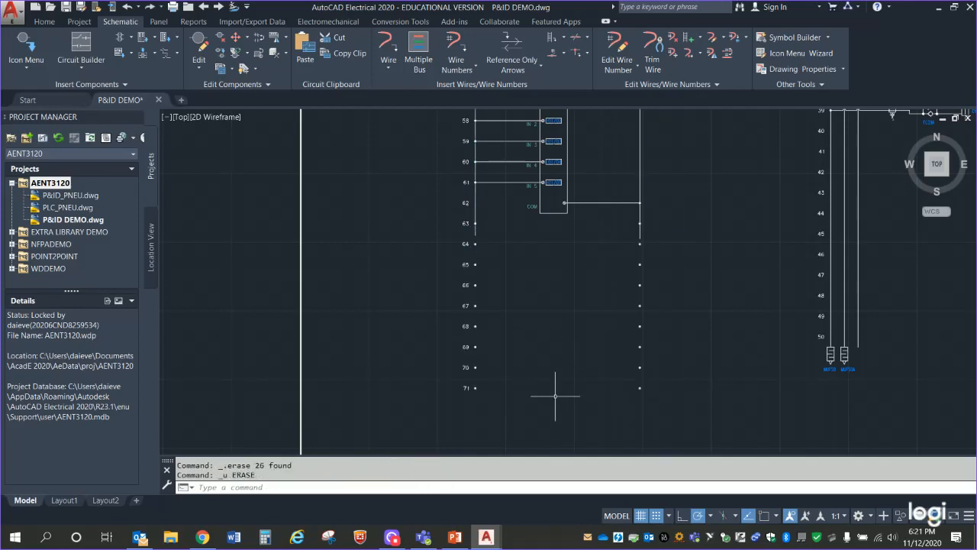
key("Escape")
key("Escape")
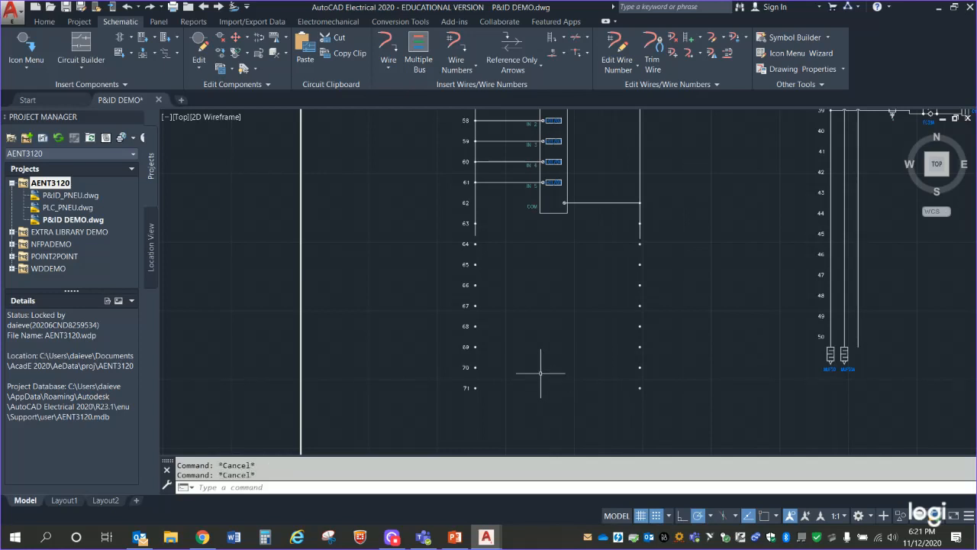
Delete line reference numbers 64 to 71 and the leftover connection dots below the shortened rails, leaving the rails themselves out of the selection.
left_click(439, 239)
left_click(711, 415)
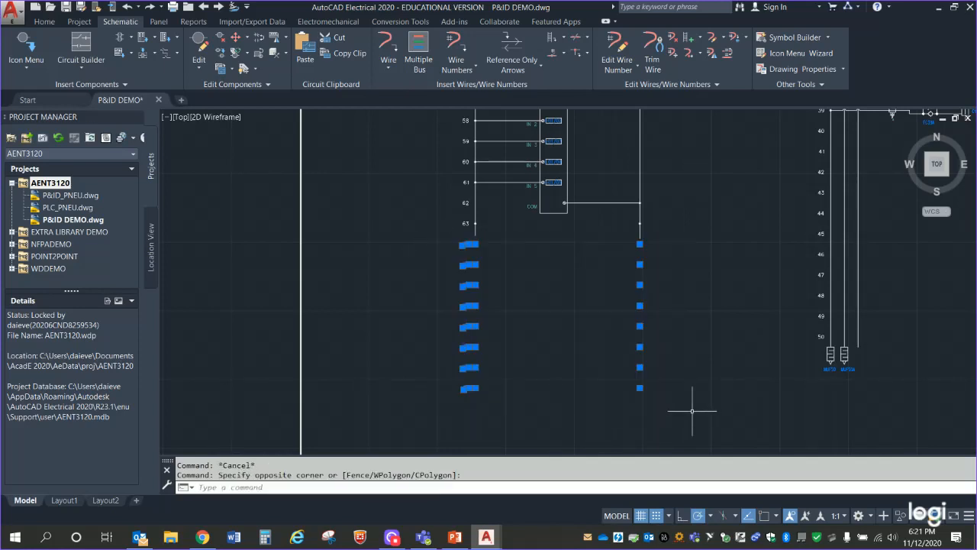
key("Delete")
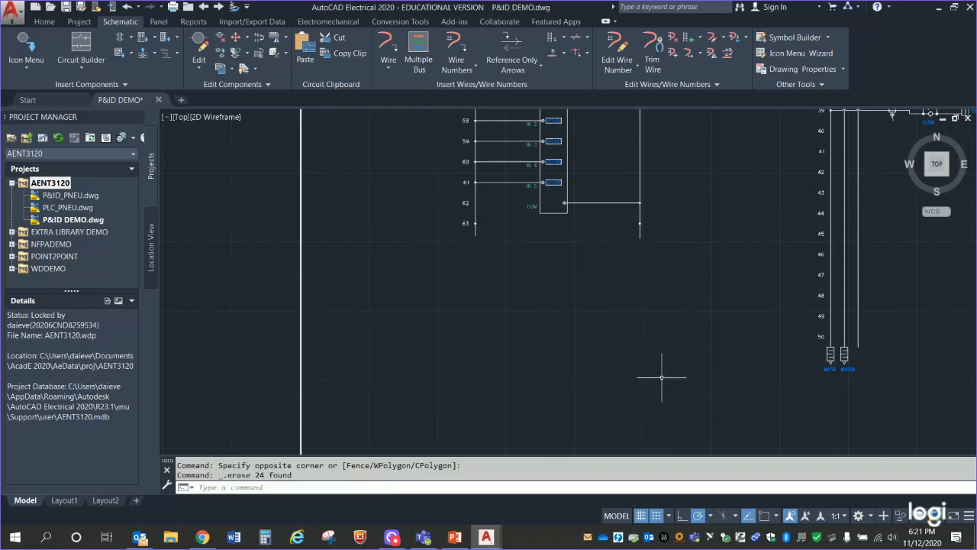
Examine the PLC module's supply terminal and output rungs, and the Service Air circuit around valve VAL36 and cylinder CYL36.
scroll(643, 372, "up", 2)
scroll(614, 354, "down", 2)
mouse_move(713, 356)
middle_mouse_down()
mouse_move(611, 448)
mouse_move(615, 487)
middle_mouse_up()
scroll(669, 231, "down", 2)
scroll(570, 333, "up", 2)
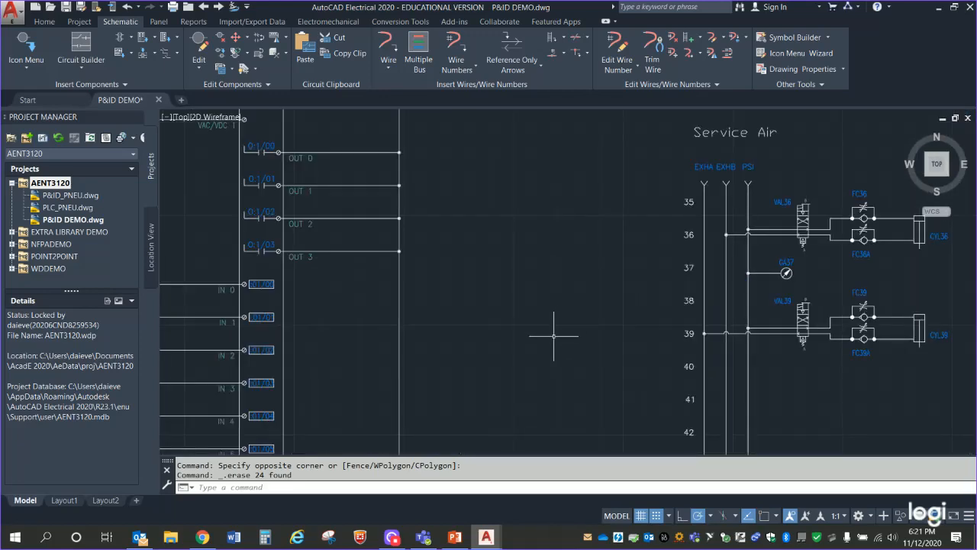
scroll(557, 333, "down", 3)
scroll(562, 374, "up", 3)
mouse_move(563, 366)
middle_mouse_down()
mouse_move(683, 351)
mouse_move(827, 436)
mouse_move(820, 453)
middle_mouse_up()
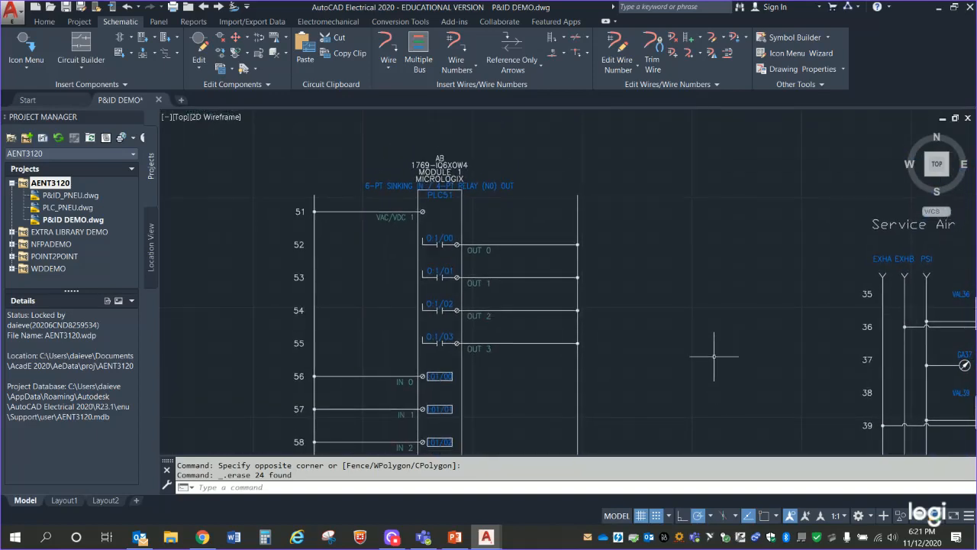
mouse_move(714, 347)
middle_mouse_down()
mouse_move(704, 363)
mouse_move(703, 236)
mouse_move(738, 408)
mouse_move(731, 273)
mouse_move(763, 159)
mouse_move(718, 319)
mouse_move(741, 270)
mouse_move(737, 425)
middle_mouse_up()
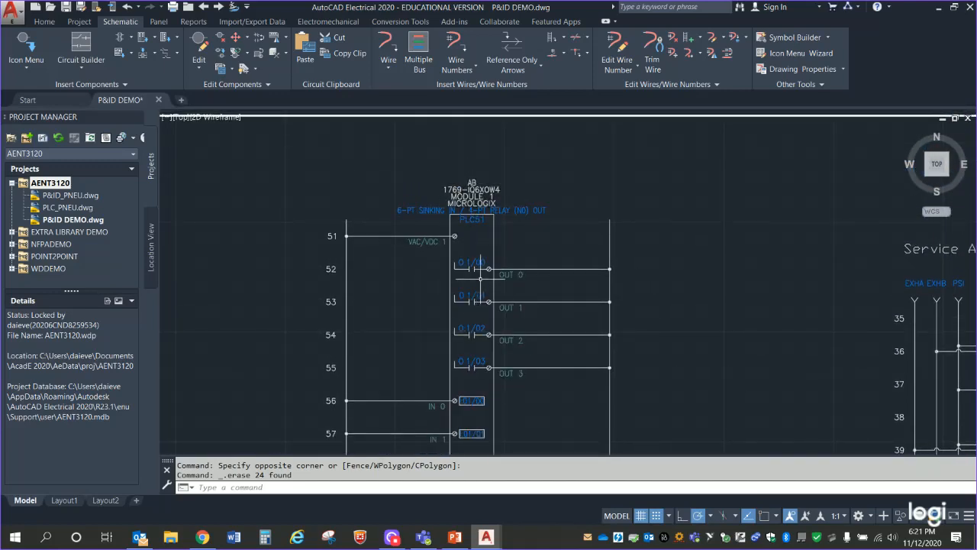
scroll(406, 284, "up", 4)
mouse_move(393, 283)
middle_mouse_down()
mouse_move(331, 355)
mouse_move(337, 404)
mouse_move(359, 379)
middle_mouse_up()
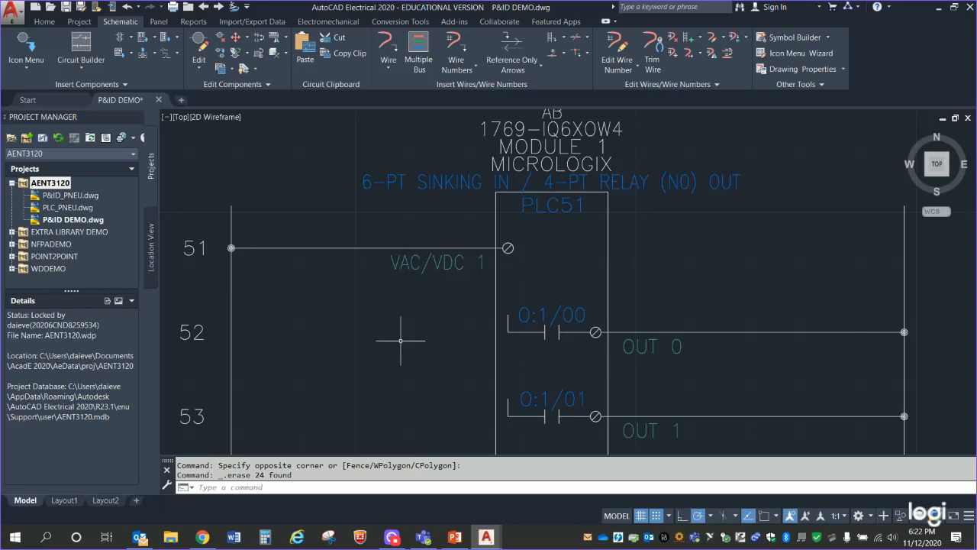
scroll(393, 336, "down", 2)
scroll(390, 339, "down", 2)
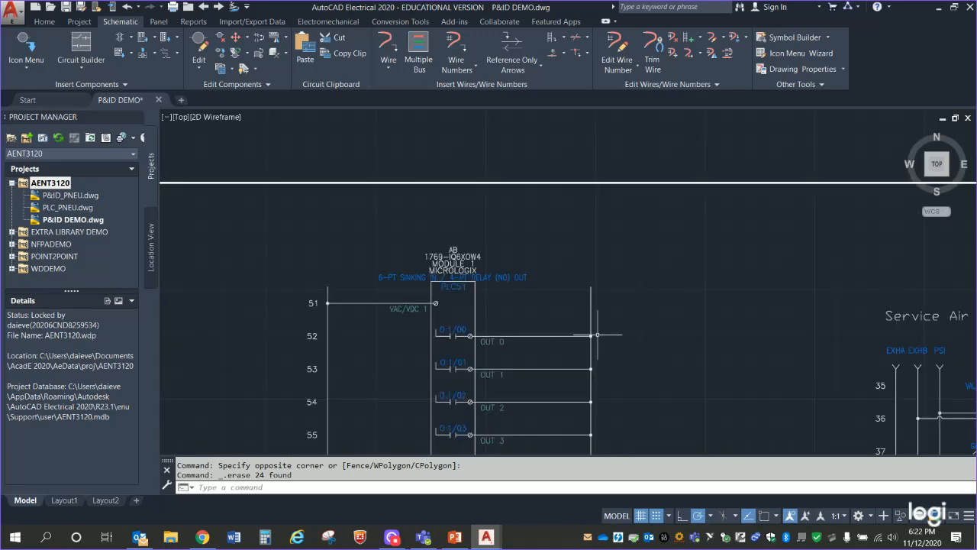
middle_click_drag(598, 335, 326, 332)
scroll(487, 331, "up", 5)
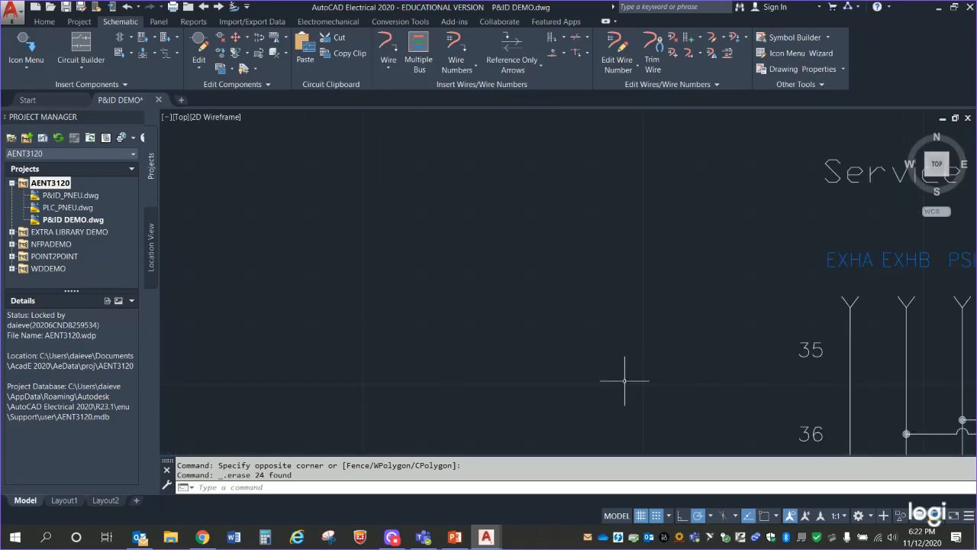
middle_click_drag(498, 349, 316, 349)
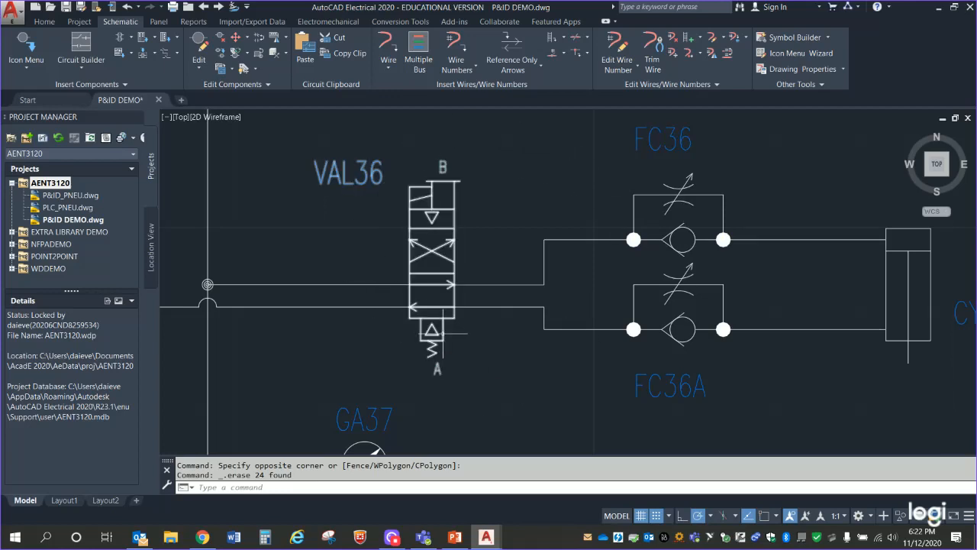
scroll(432, 333, "down", 2)
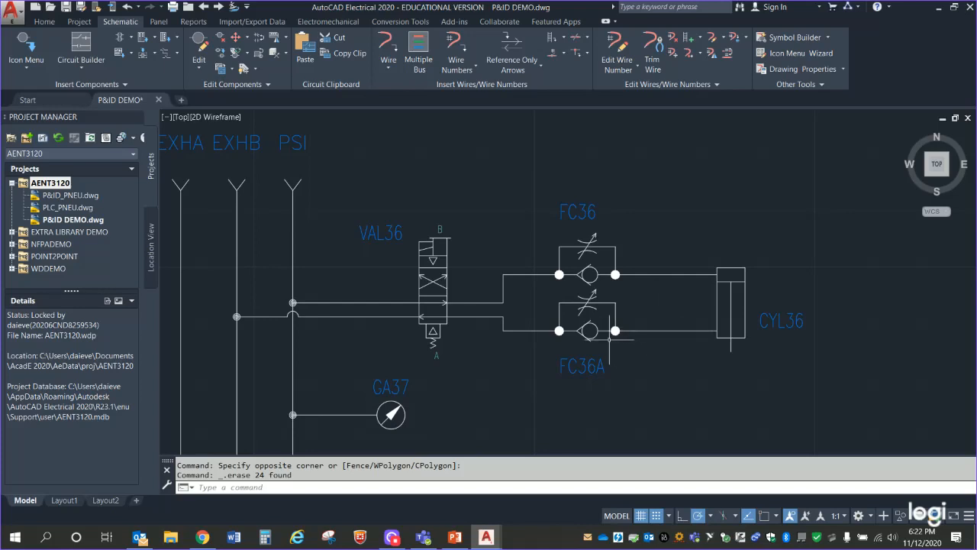
scroll(489, 395, "down", 4)
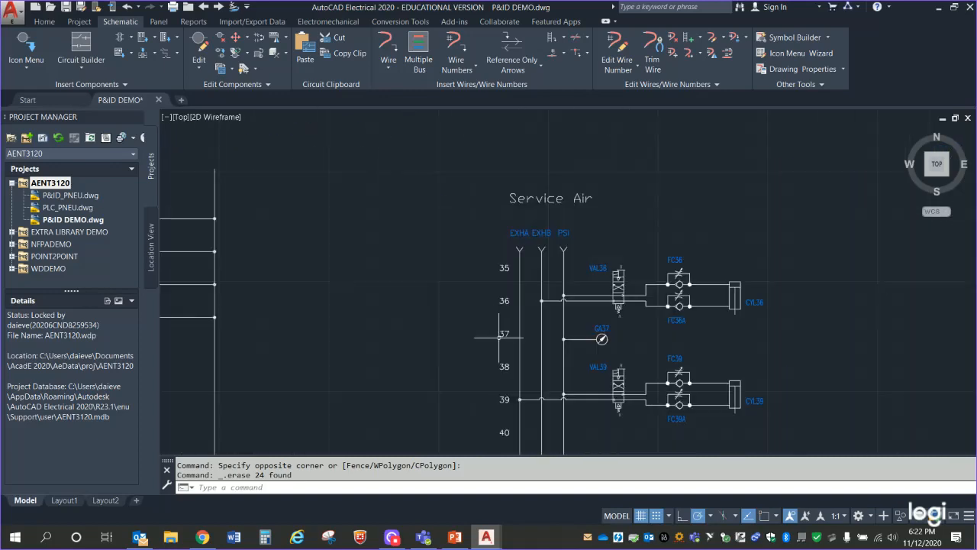
Insert an Arrow Tail - Up reference-only arrow at the upper end of the PLC ladder's left rail, described as 24VDC.
middle_click_drag(389, 348, 706, 413)
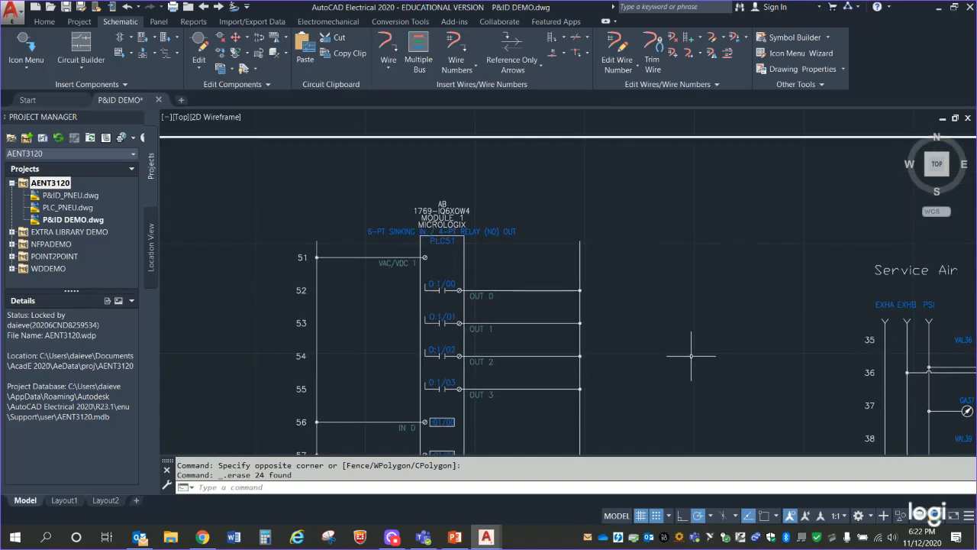
scroll(691, 355, "up", 2)
middle_click_drag(681, 346, 881, 395)
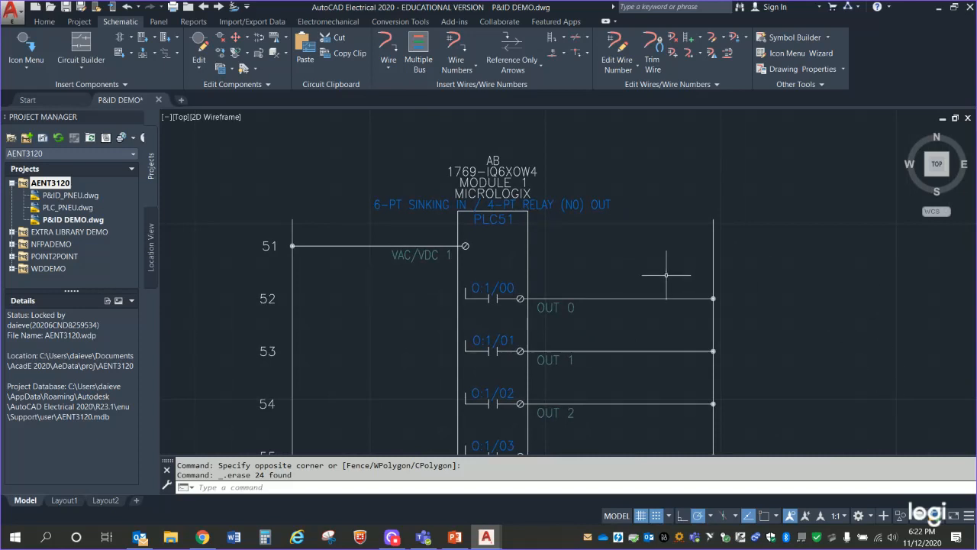
left_click(539, 67)
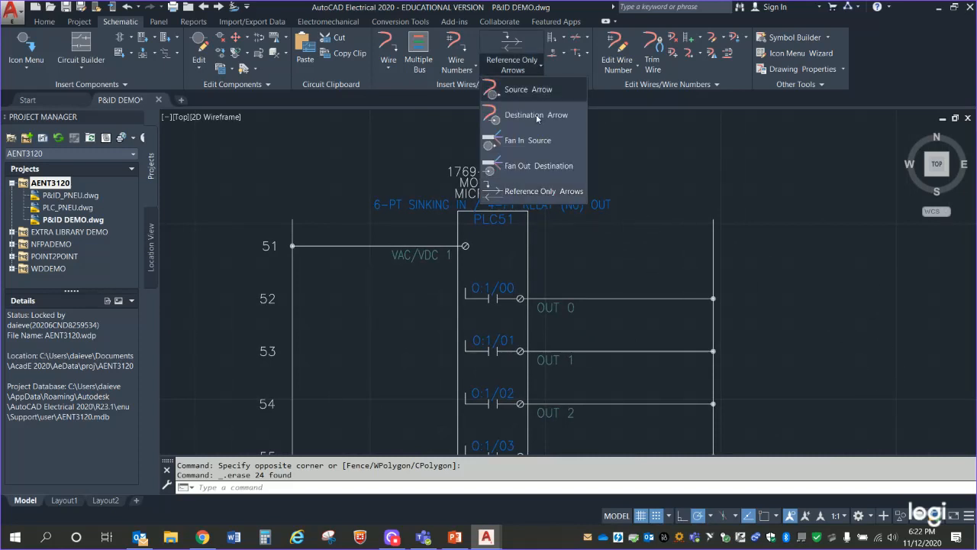
left_click(531, 191)
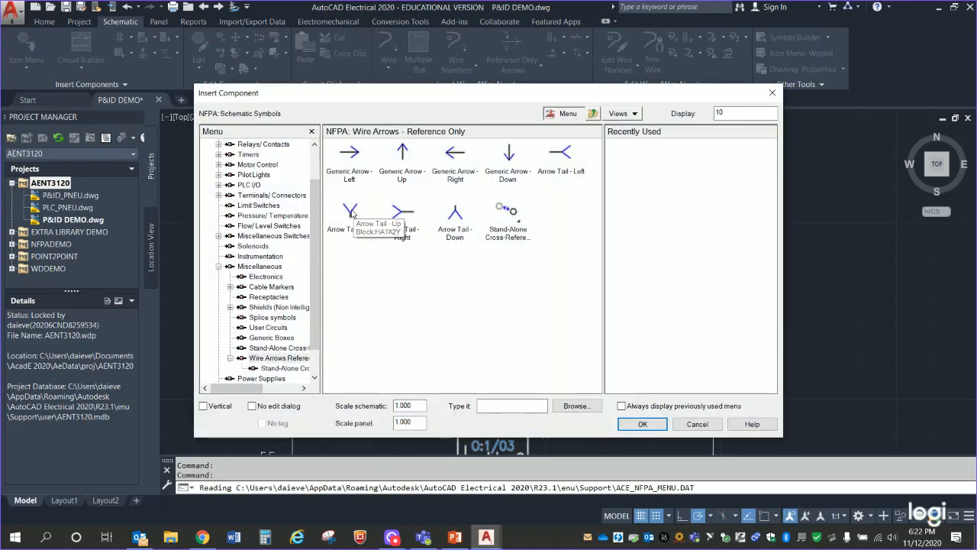
left_click(350, 211)
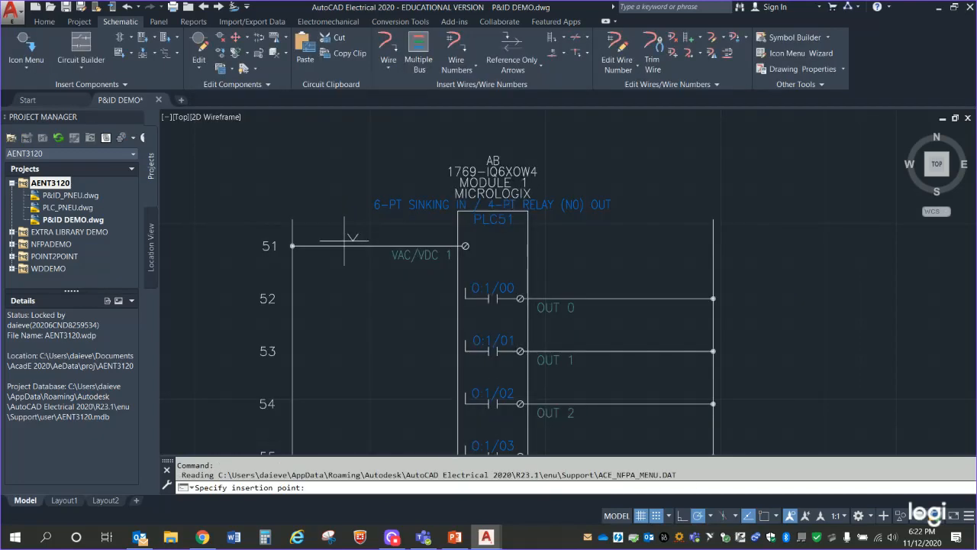
left_click(291, 221)
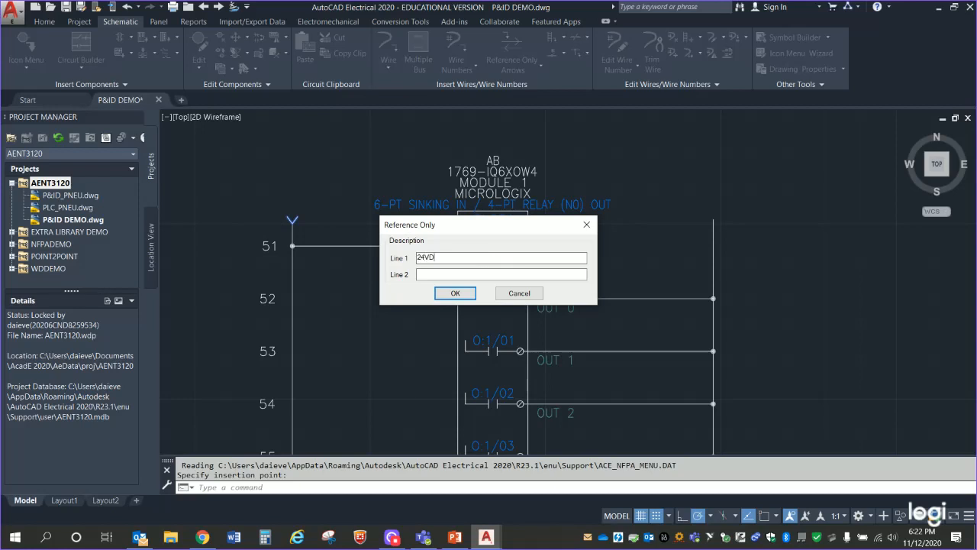
left_click(458, 294)
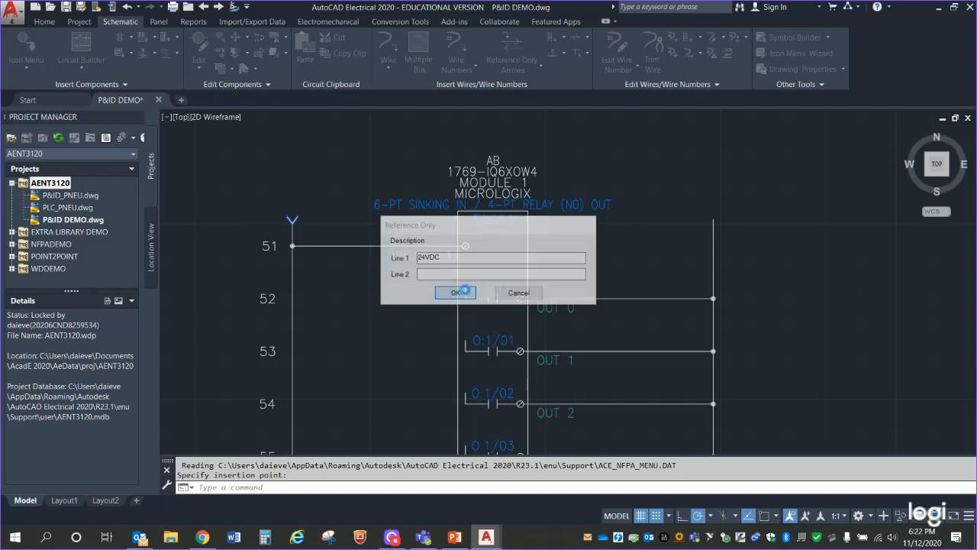
scroll(384, 316, "up", 5)
middle_click_drag(386, 339, 399, 390)
scroll(398, 389, "down", 4)
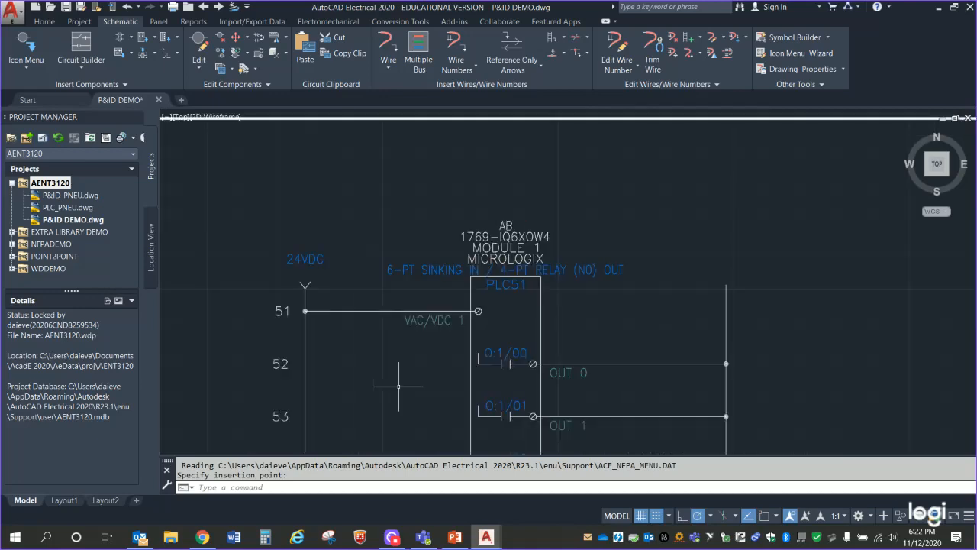
Insert an Arrow Tail - Up reference-only arrow at the upper end of the PLC ladder's right rail, described as 0V.
scroll(397, 388, "up", 2)
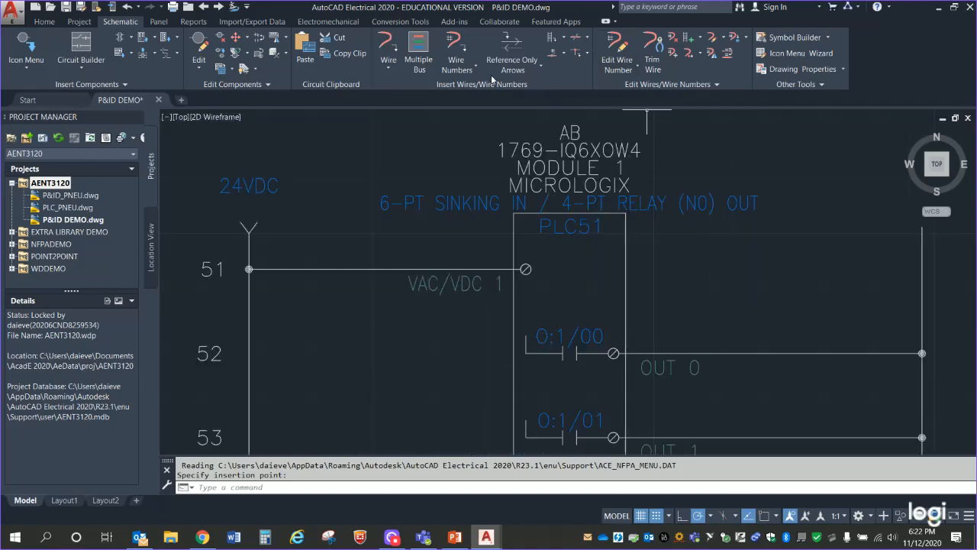
left_click(525, 73)
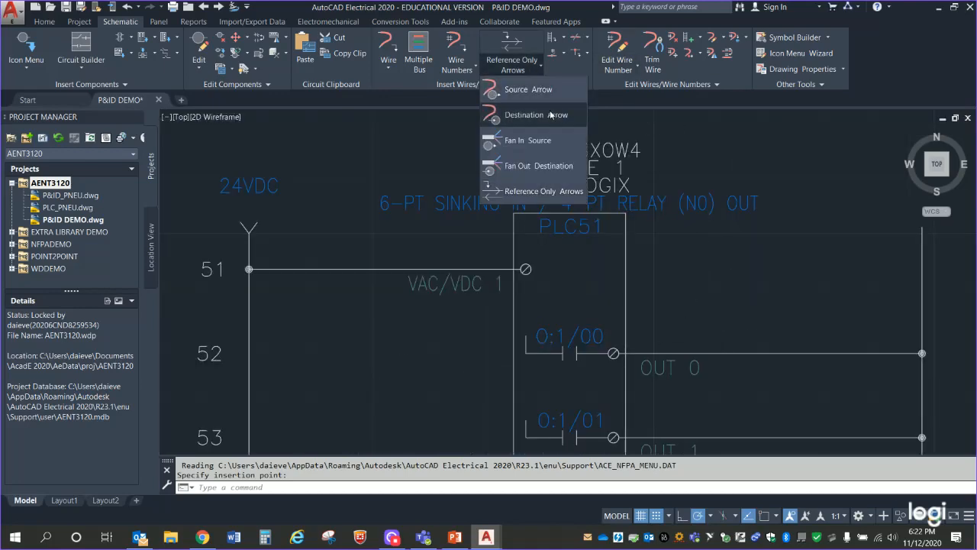
left_click(527, 198)
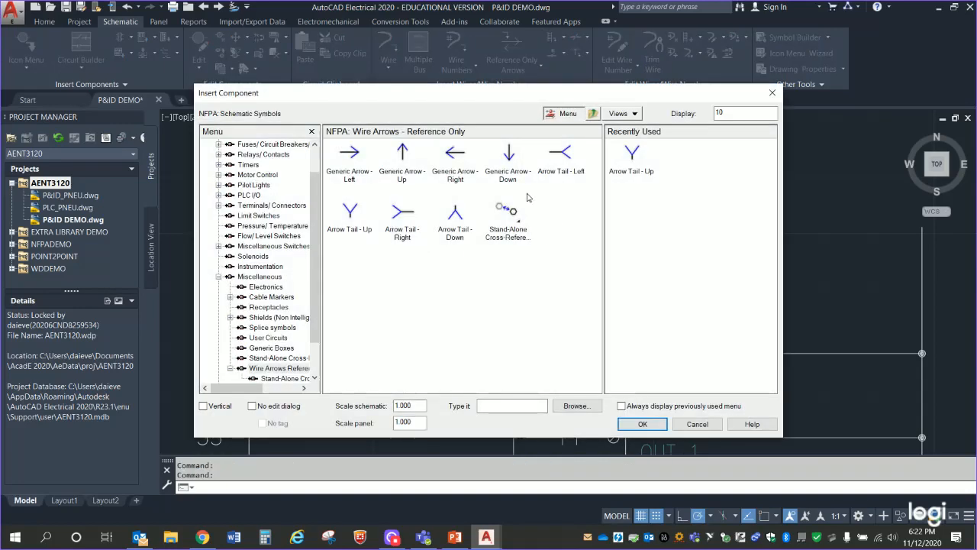
left_click(351, 213)
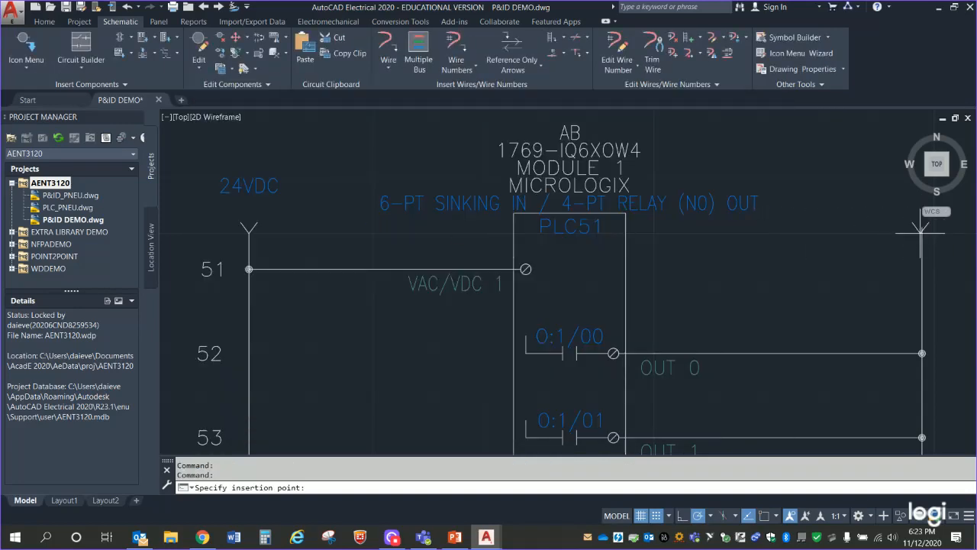
middle_click_drag(836, 233, 530, 227)
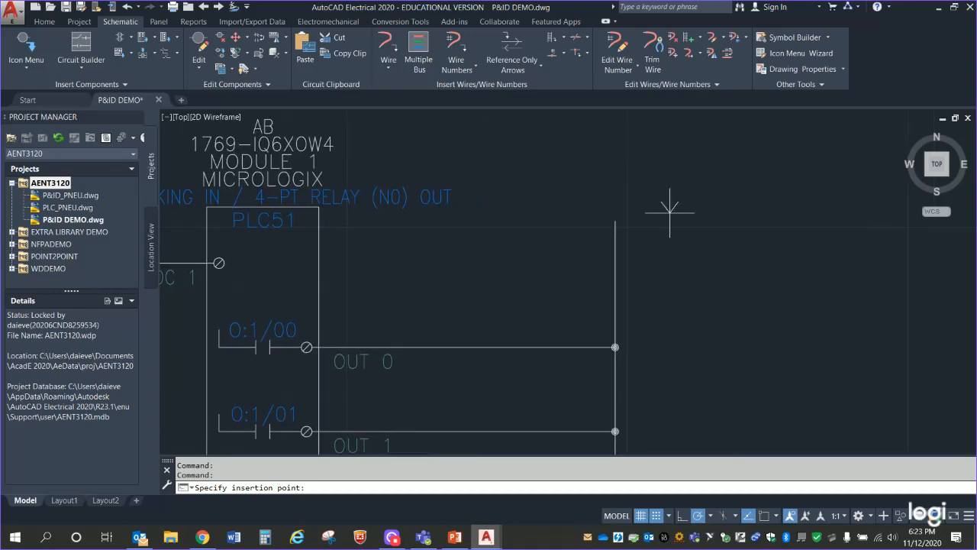
left_click(618, 223)
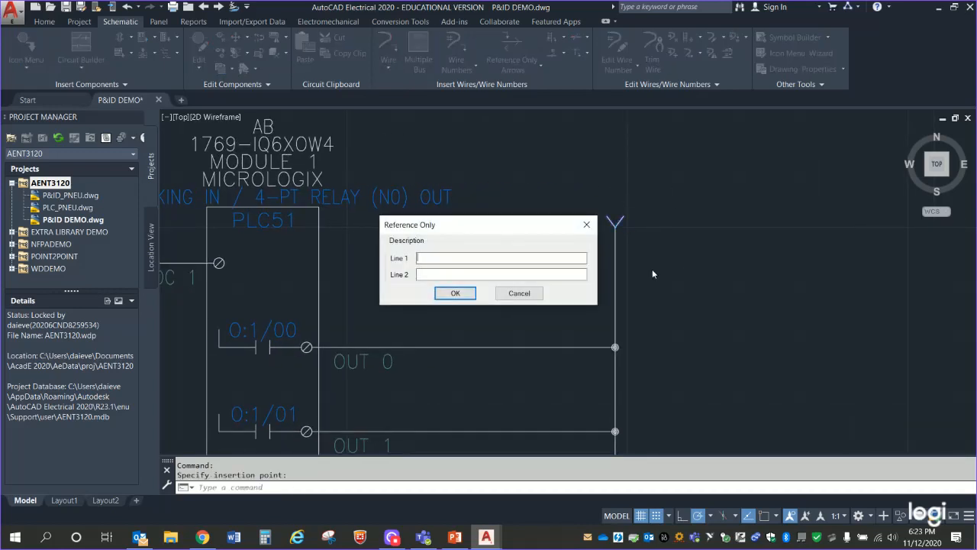
left_click(455, 293)
Examine the labelled rails and output rungs of the PLC ladder and the Service Air circuit's valves and cylinders.
mouse_move(380, 350)
middle_mouse_down()
mouse_move(486, 277)
mouse_move(622, 304)
middle_mouse_up()
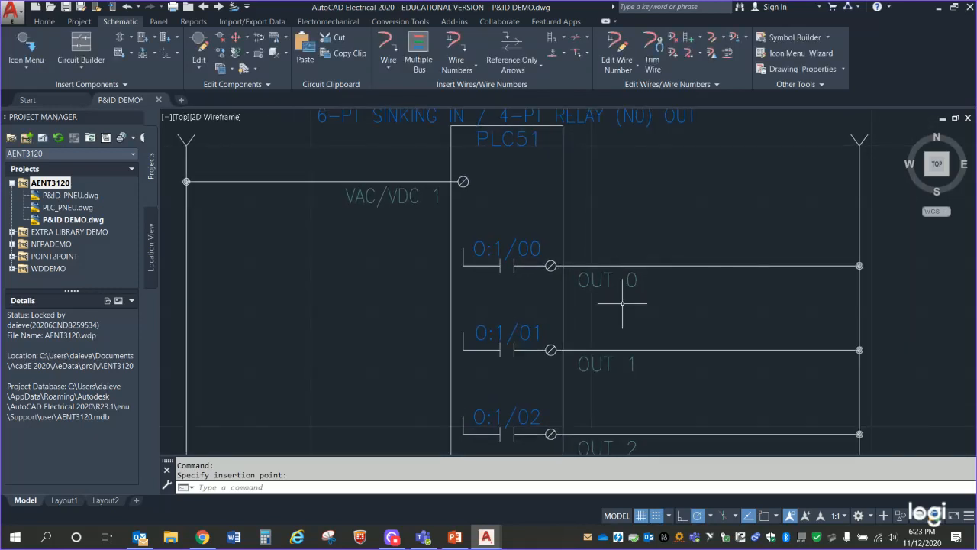
scroll(622, 303, "down", 1)
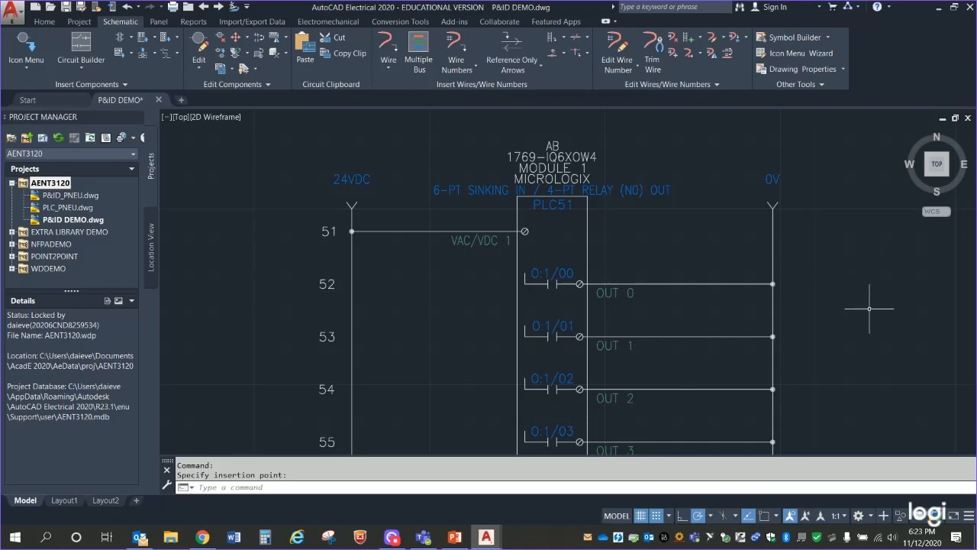
middle_click_drag(868, 312, 805, 248)
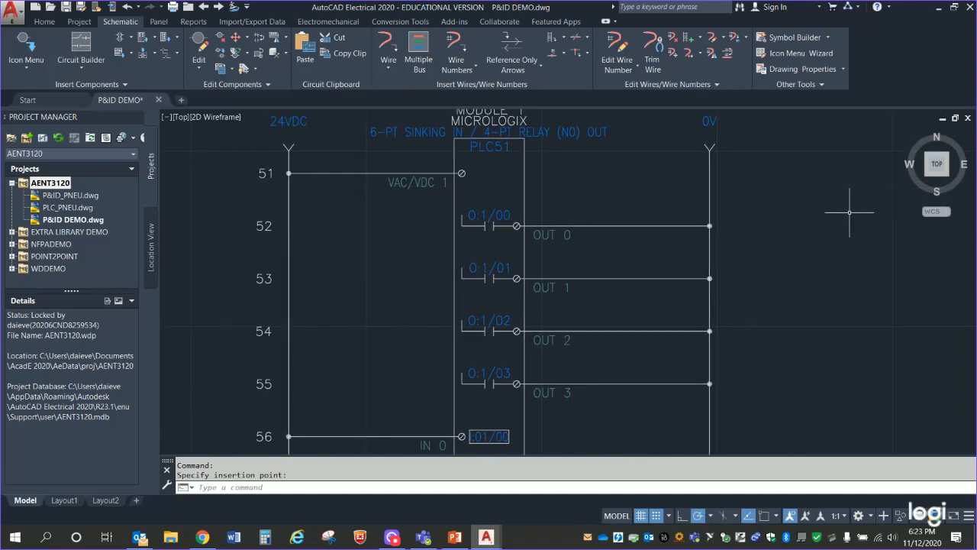
mouse_move(906, 266)
middle_mouse_down()
mouse_move(344, 264)
mouse_move(416, 258)
mouse_move(119, 249)
middle_mouse_up()
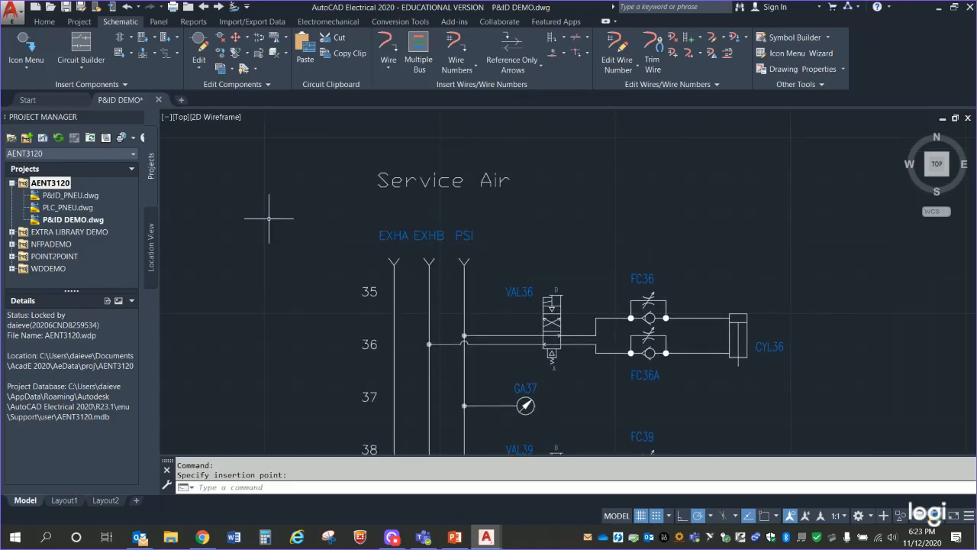
mouse_move(270, 213)
middle_mouse_down()
mouse_move(714, 224)
mouse_move(554, 265)
middle_mouse_up()
scroll(714, 224, "down", 2)
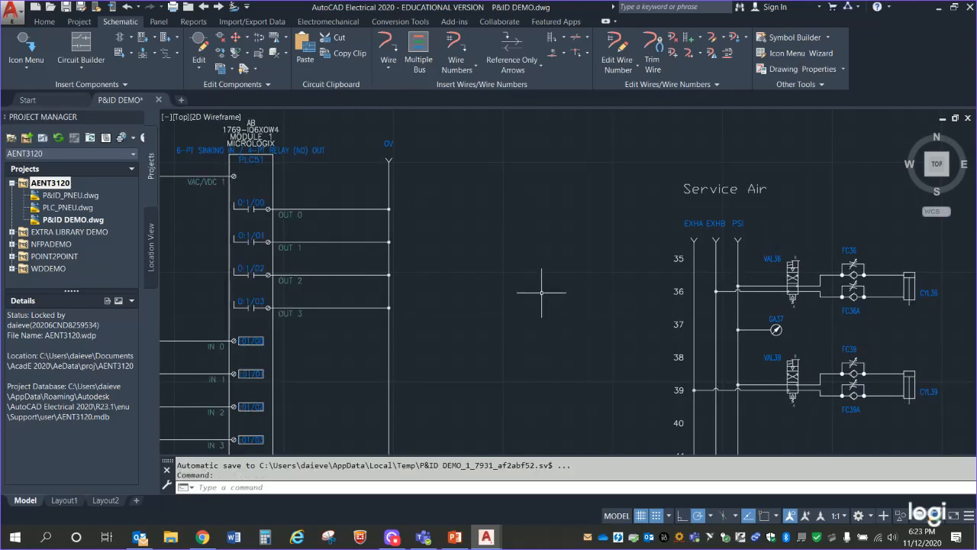
mouse_move(523, 254)
middle_mouse_down()
mouse_move(739, 255)
mouse_move(725, 261)
middle_mouse_up()
scroll(711, 251, "up", 2)
middle_click_drag(660, 256, 827, 311)
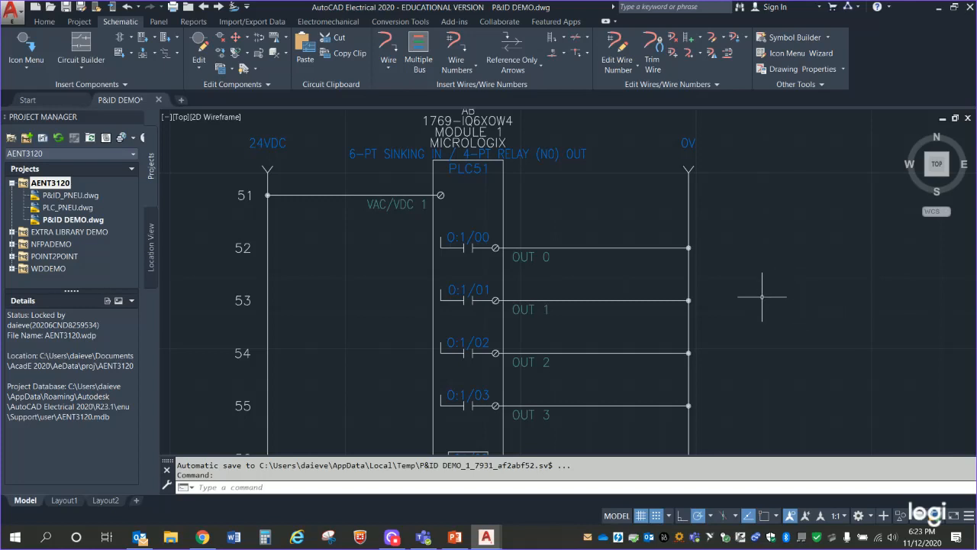
left_click(33, 68)
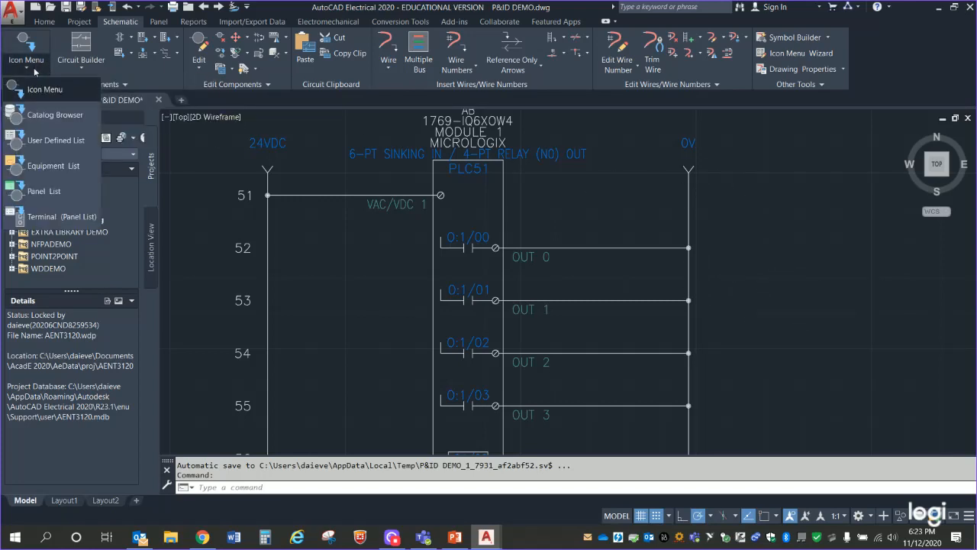
left_click(30, 45)
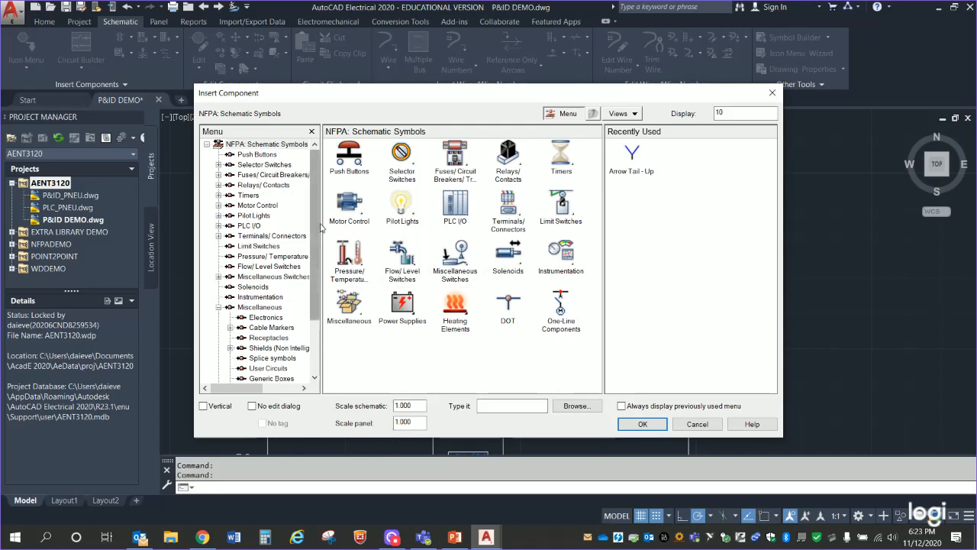
left_click_drag(315, 220, 310, 302)
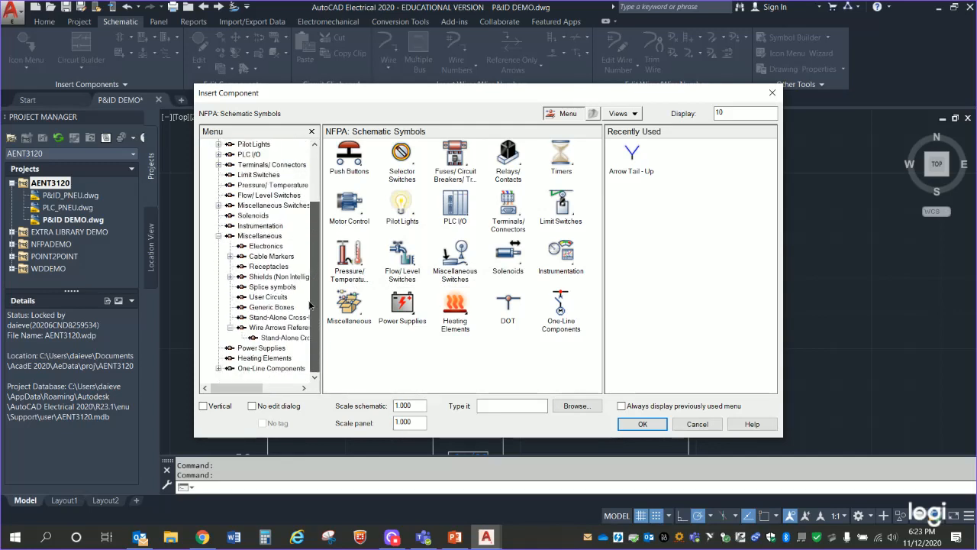
left_click(220, 237)
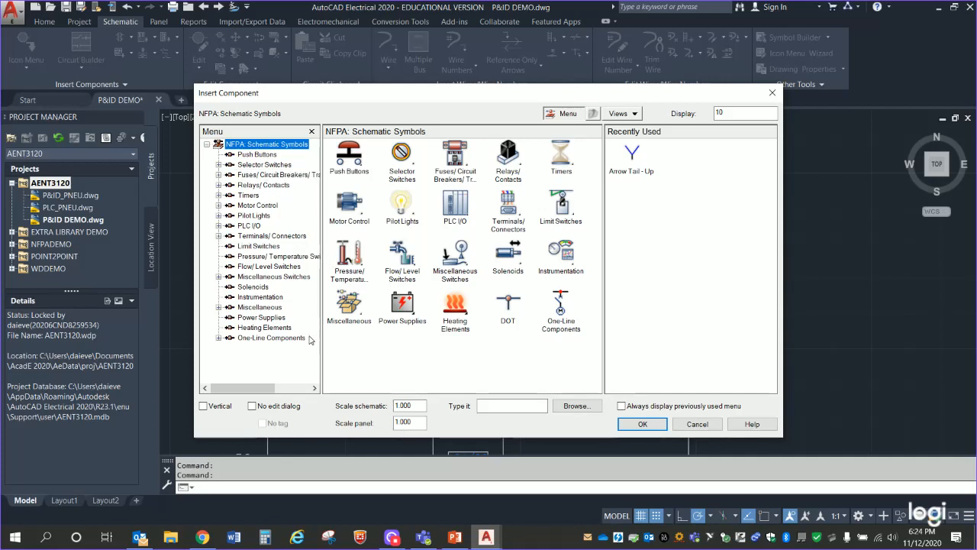
left_click(260, 288)
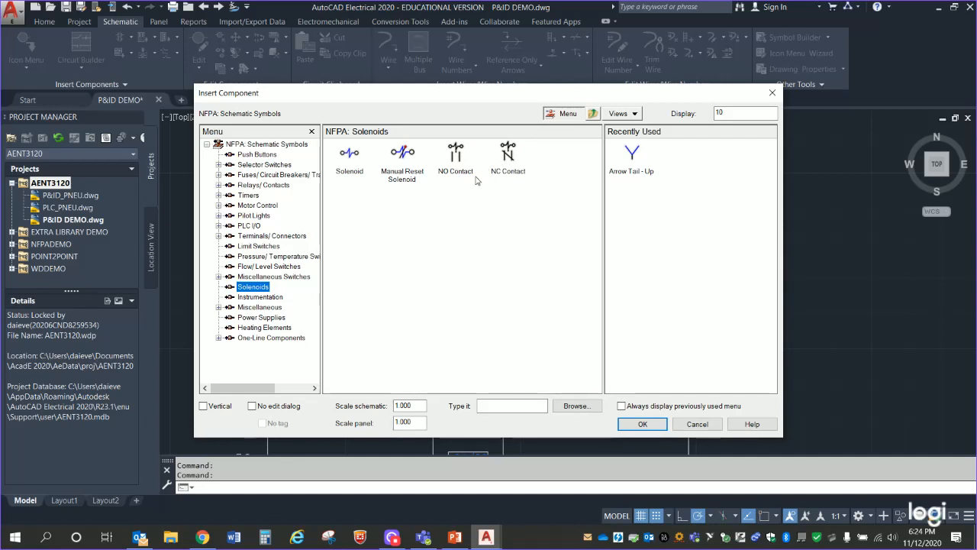
left_click(349, 154)
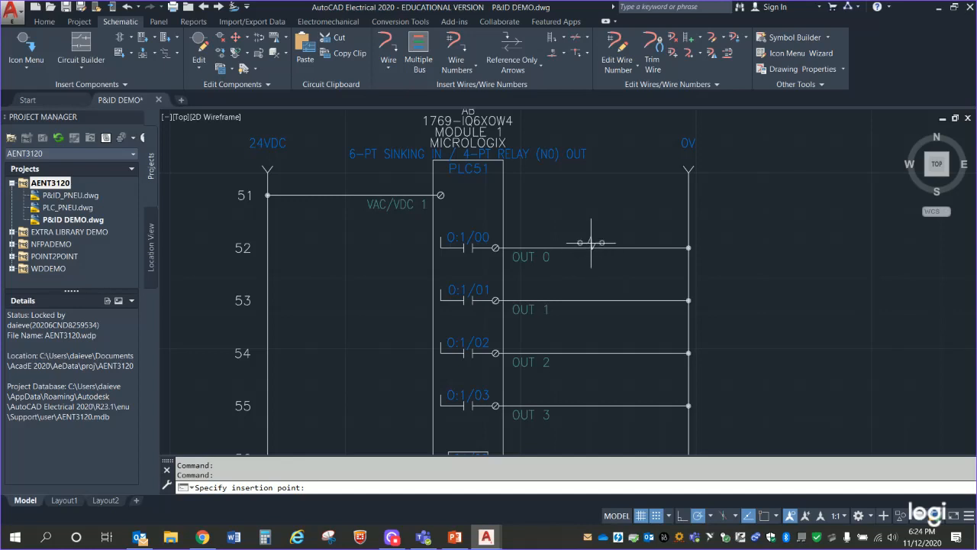
left_click(591, 250)
left_click(594, 436)
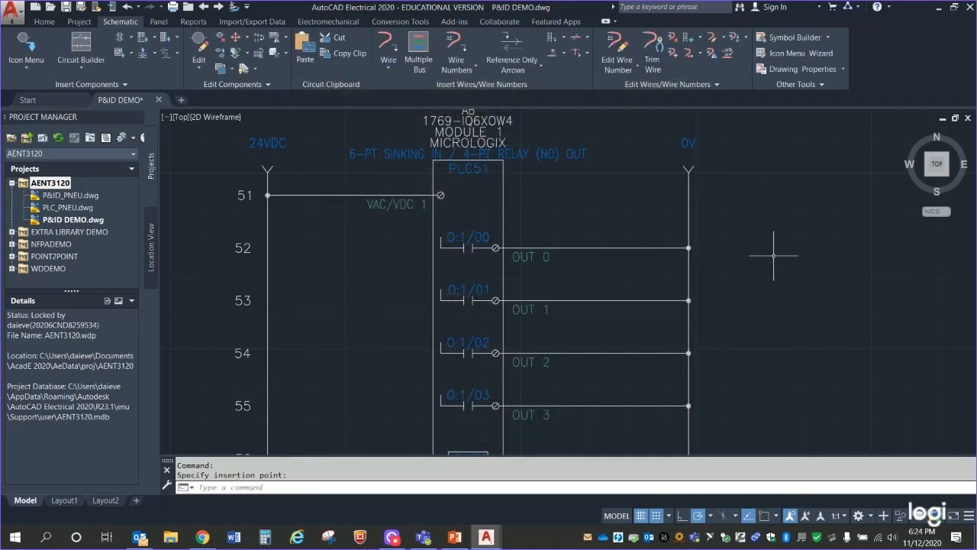
Move the whole PLC ladder, including its module and rail labels, slightly upward with grid snap on.
scroll(773, 257, "down", 4)
mouse_move(807, 331)
middle_mouse_down()
mouse_move(657, 205)
mouse_move(646, 264)
mouse_move(634, 264)
middle_mouse_up()
key("F9")
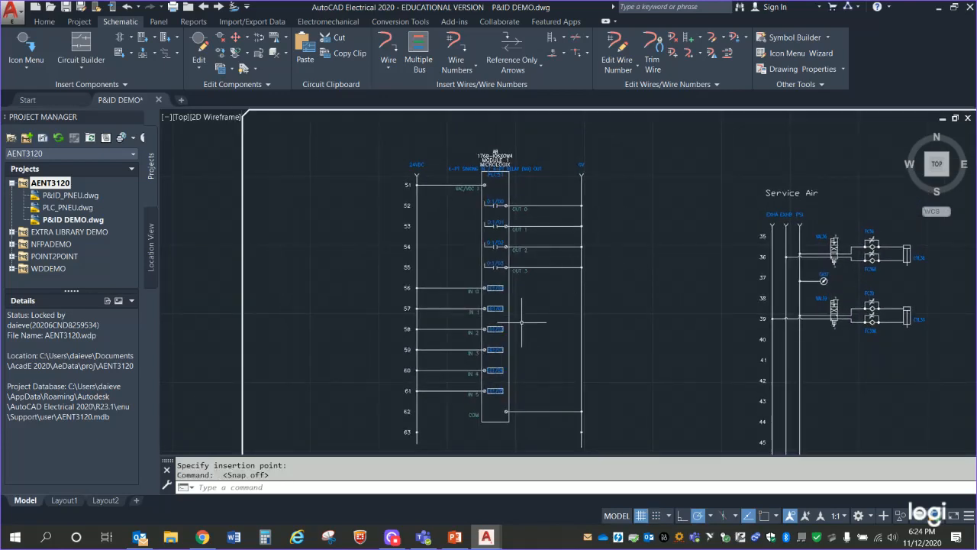
key("F9")
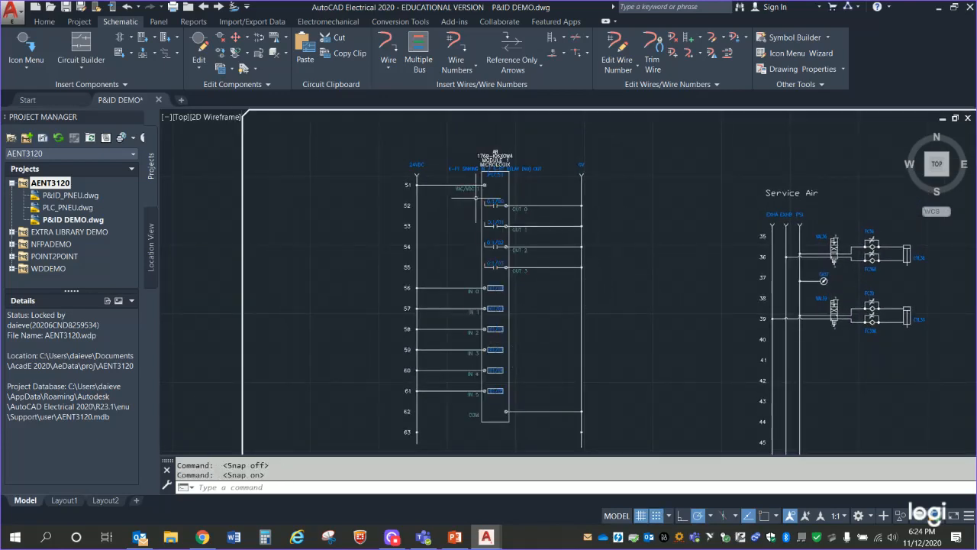
left_click(370, 135)
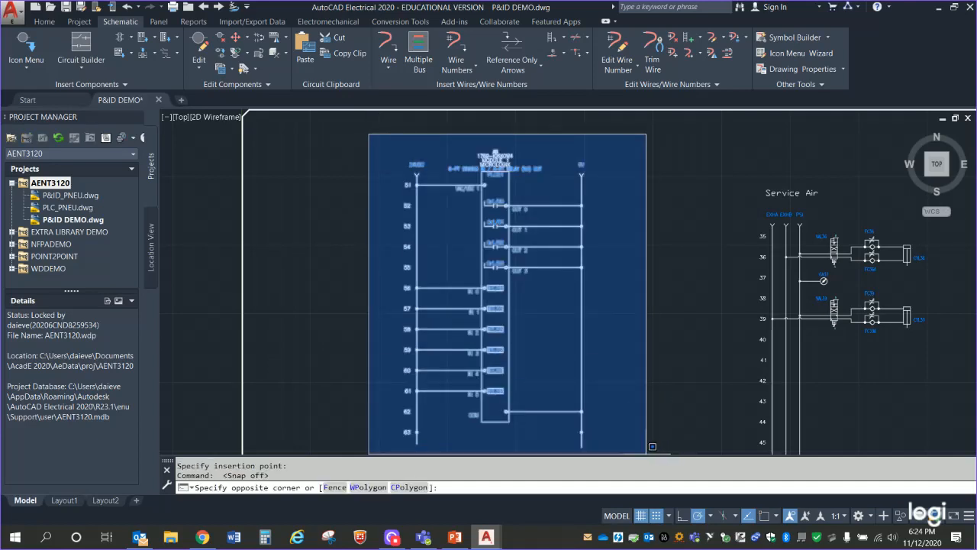
left_click(653, 450)
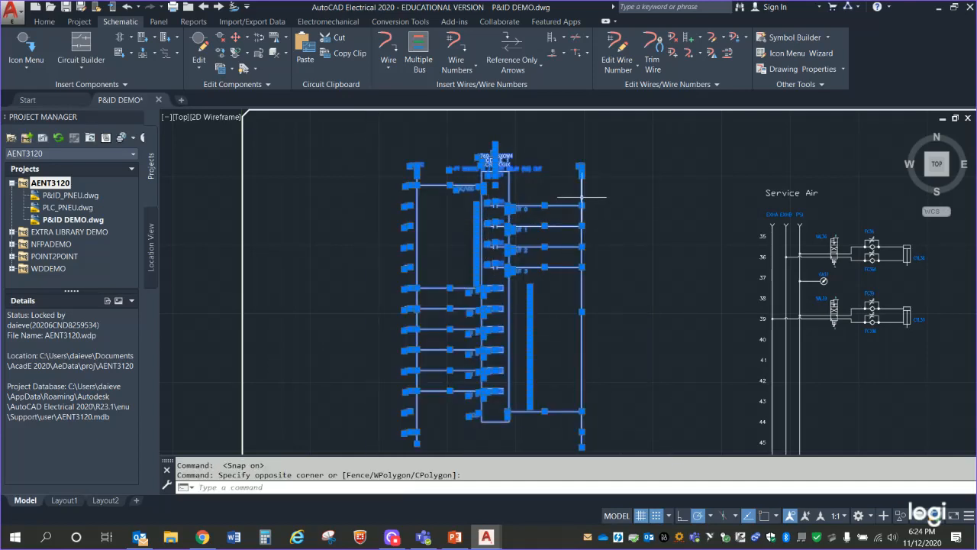
scroll(584, 200, "up", 2)
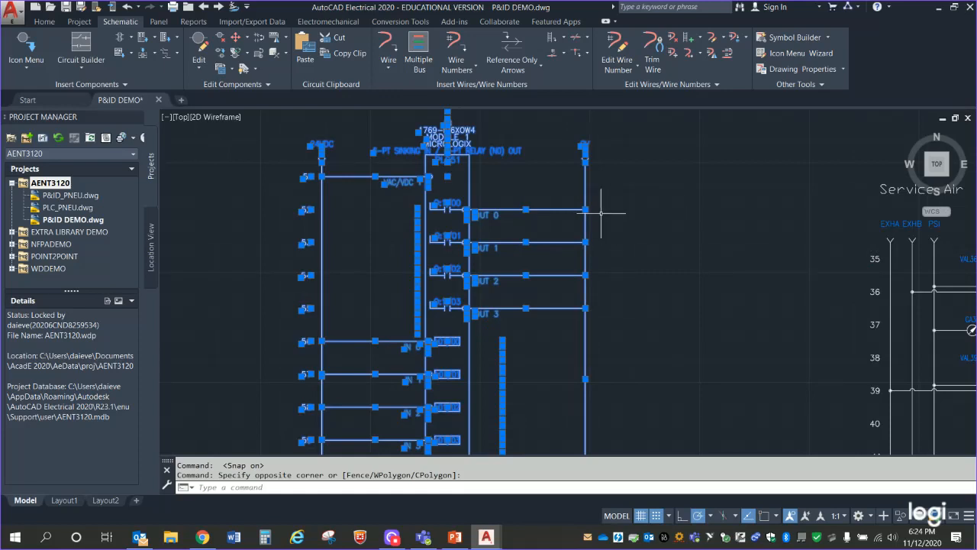
key("Escape")
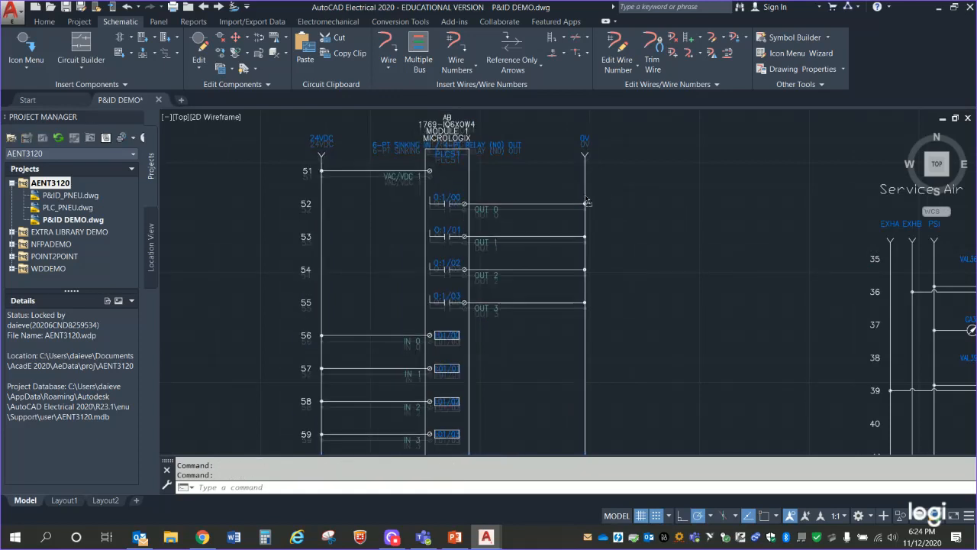
key("Escape")
key("Escape")
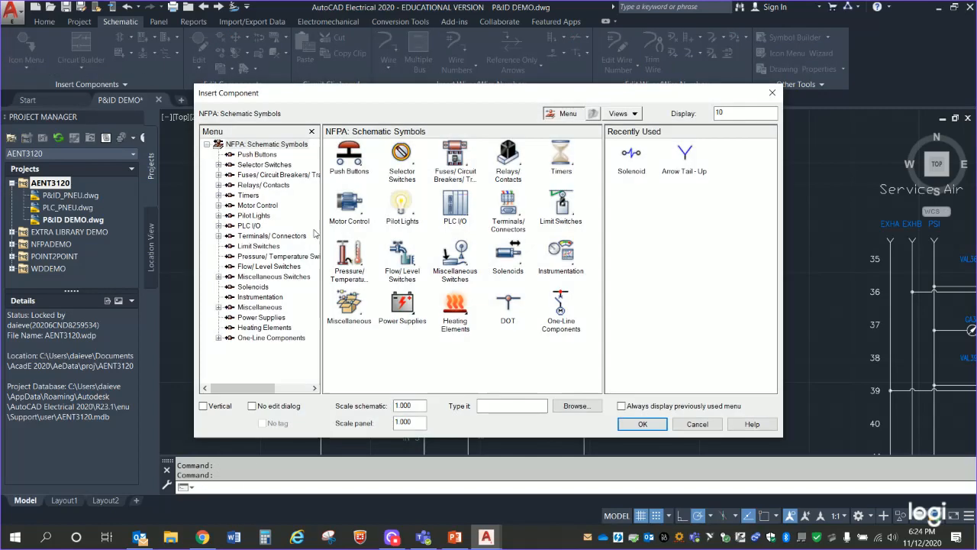
Insert a Solenoid symbol on the OUT 0 wire of rung 52, accepting the proposed tag SOL51.
left_click(253, 287)
left_click(347, 155)
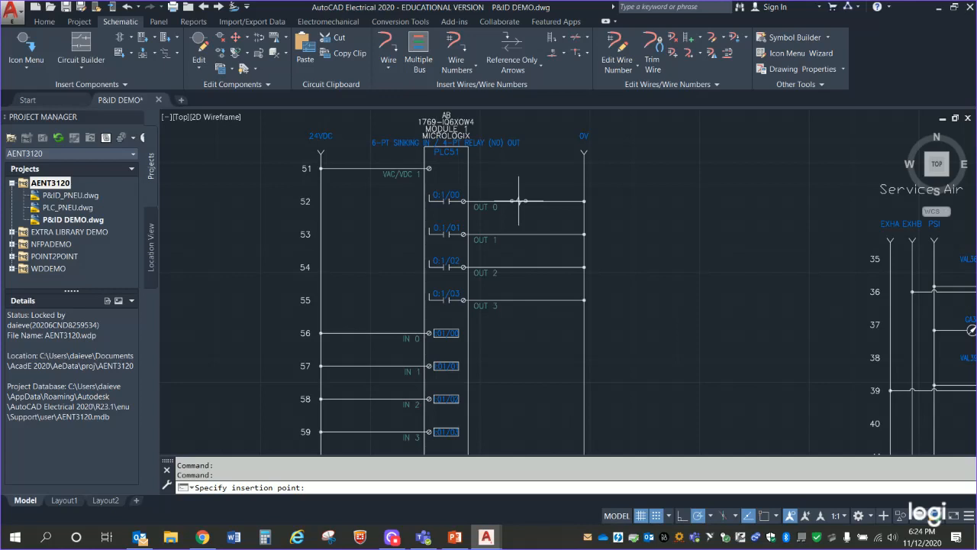
scroll(519, 201, "up", 6)
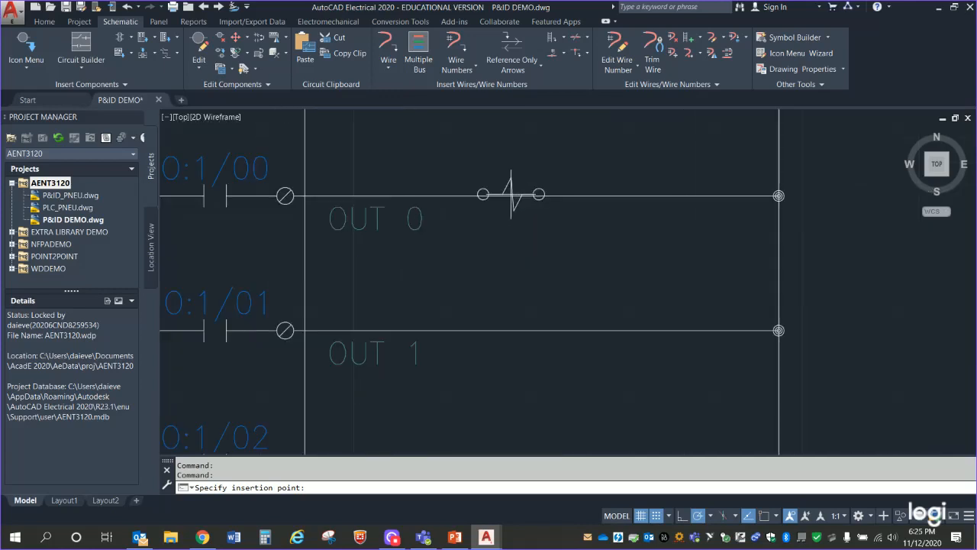
scroll(511, 194, "up", 2)
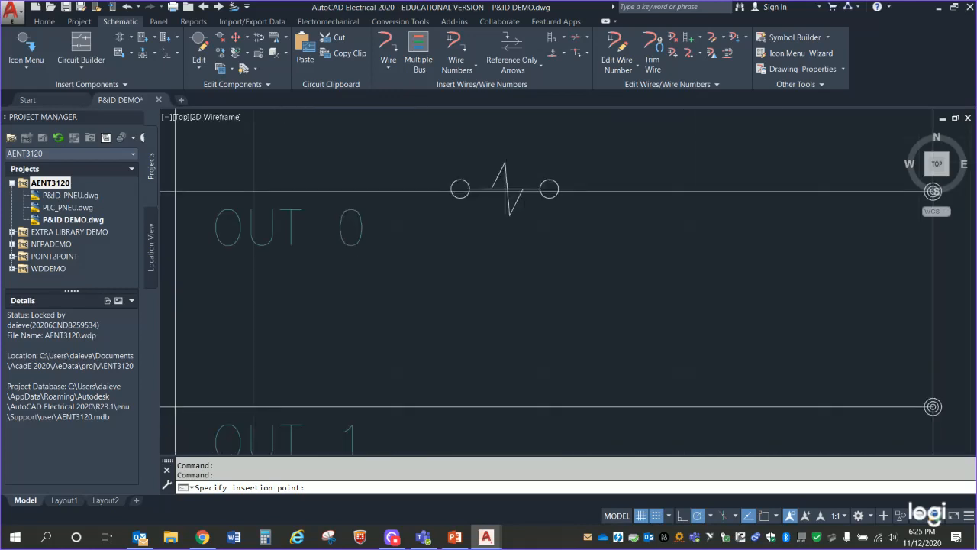
left_click(504, 189)
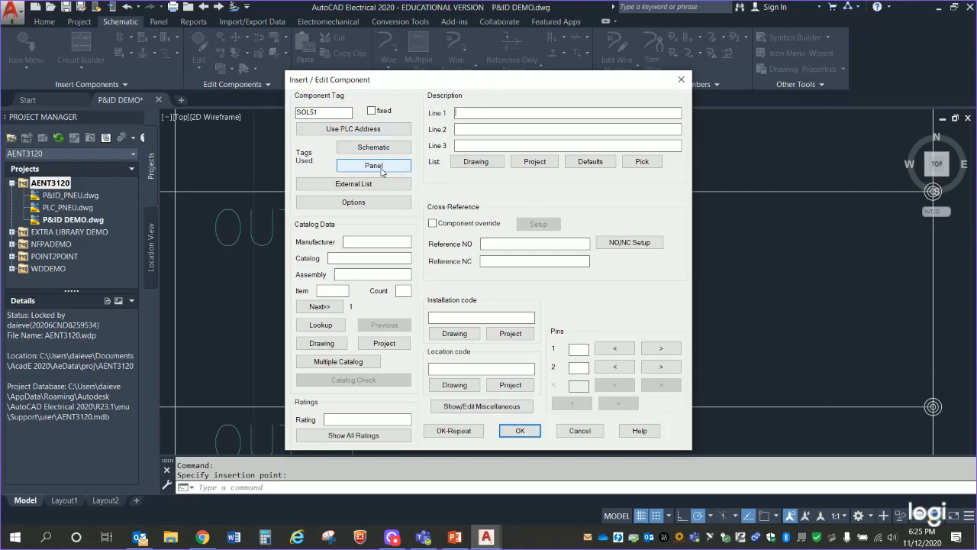
left_click(520, 430)
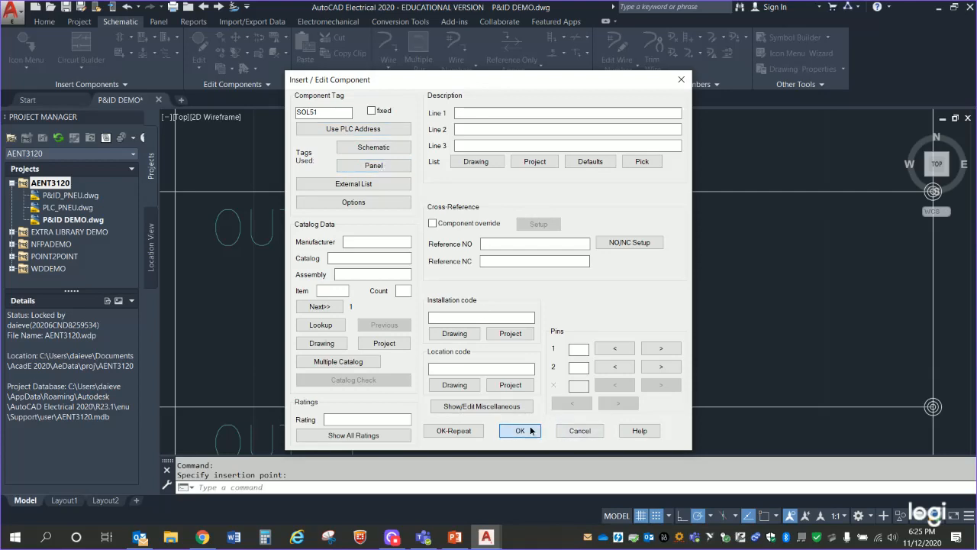
Change the tag of the solenoid on the OUT 0 rung to VAL36 to match the Service Air valve.
middle_click_drag(767, 315, 336, 317)
scroll(503, 355, "down", 6)
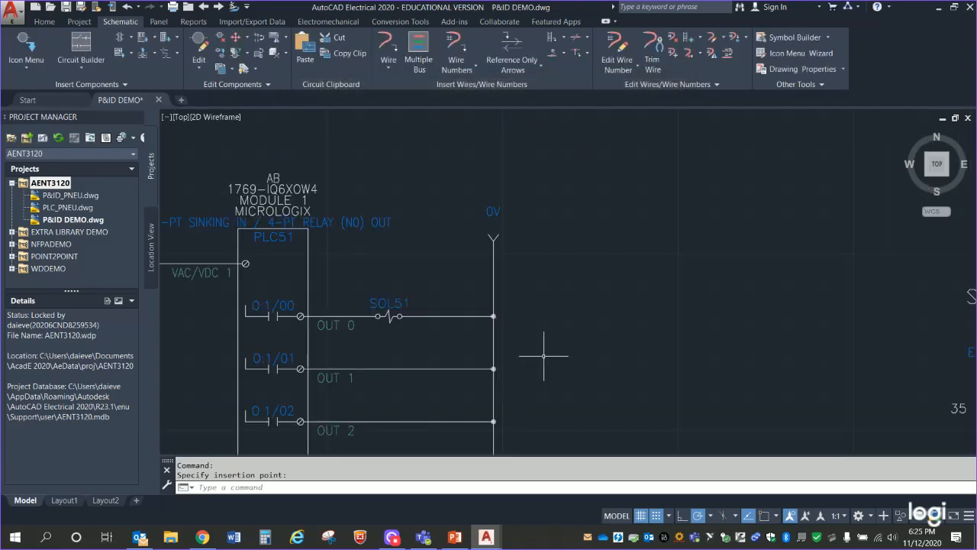
middle_click_drag(717, 350, 288, 271)
mouse_move(531, 292)
middle_mouse_down()
mouse_move(458, 287)
mouse_move(260, 210)
middle_mouse_up()
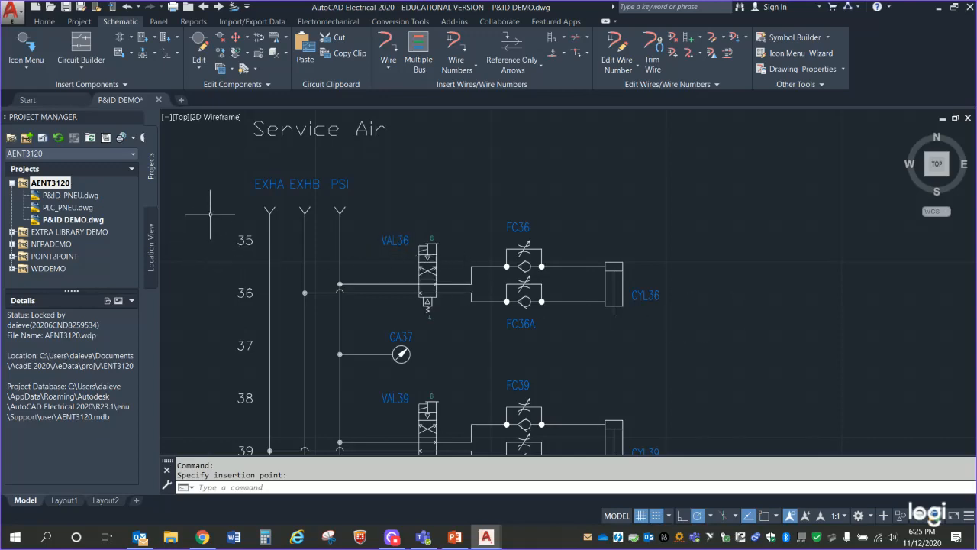
mouse_move(207, 211)
middle_mouse_down()
mouse_move(245, 225)
mouse_move(485, 226)
middle_mouse_up()
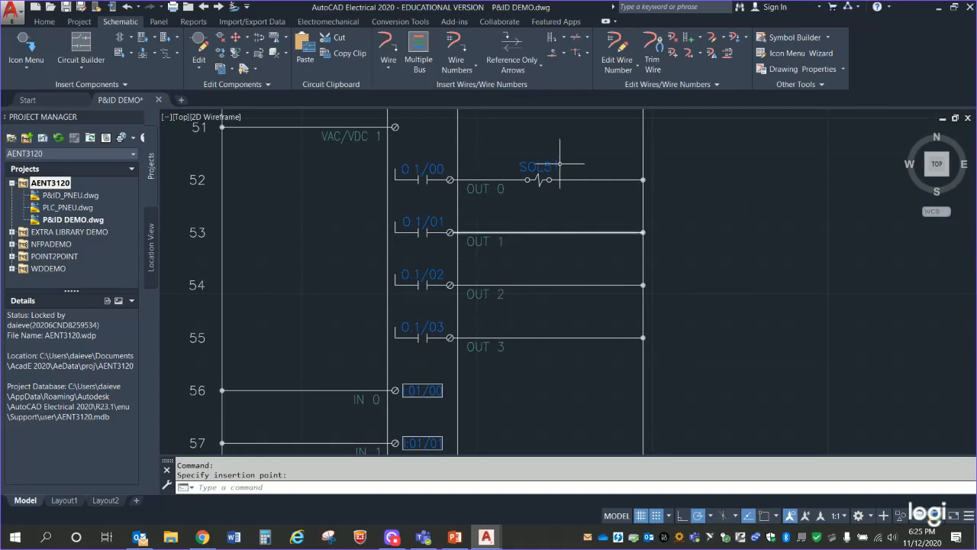
left_click(538, 180)
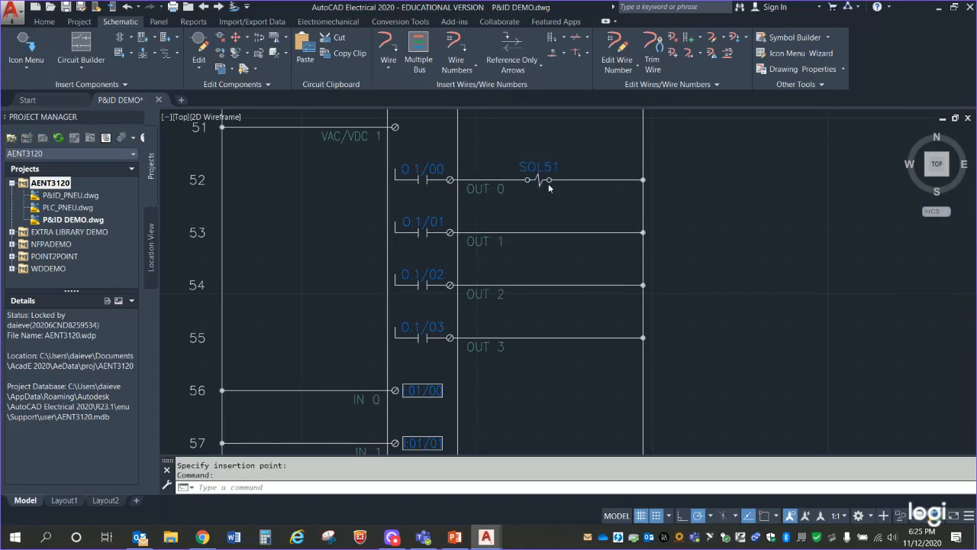
double_click(548, 183)
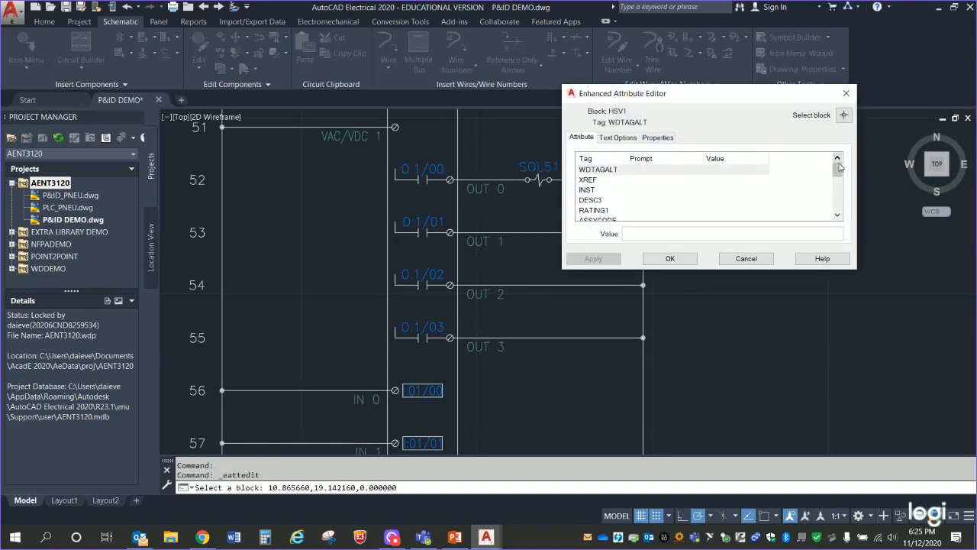
left_click_drag(838, 168, 842, 203)
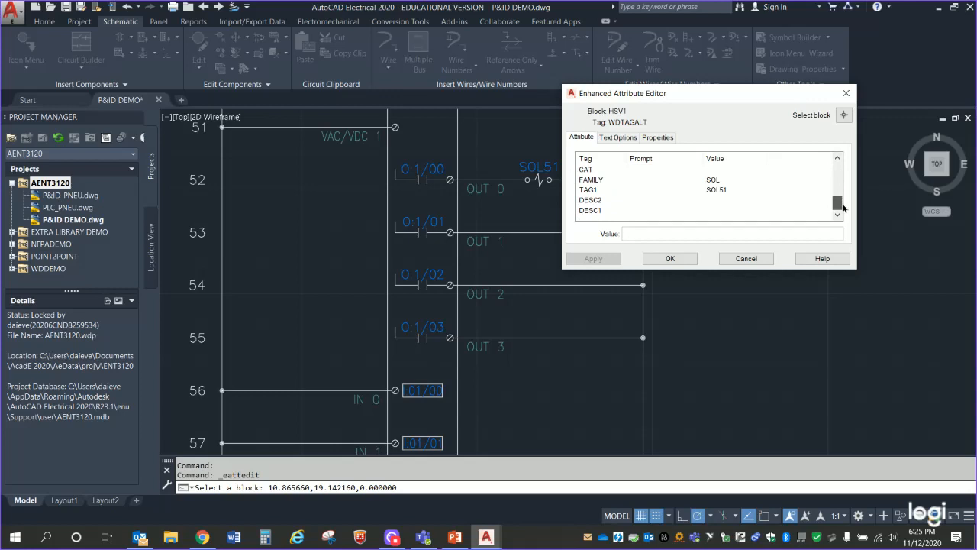
left_click(711, 191)
left_click_drag(657, 231, 602, 229)
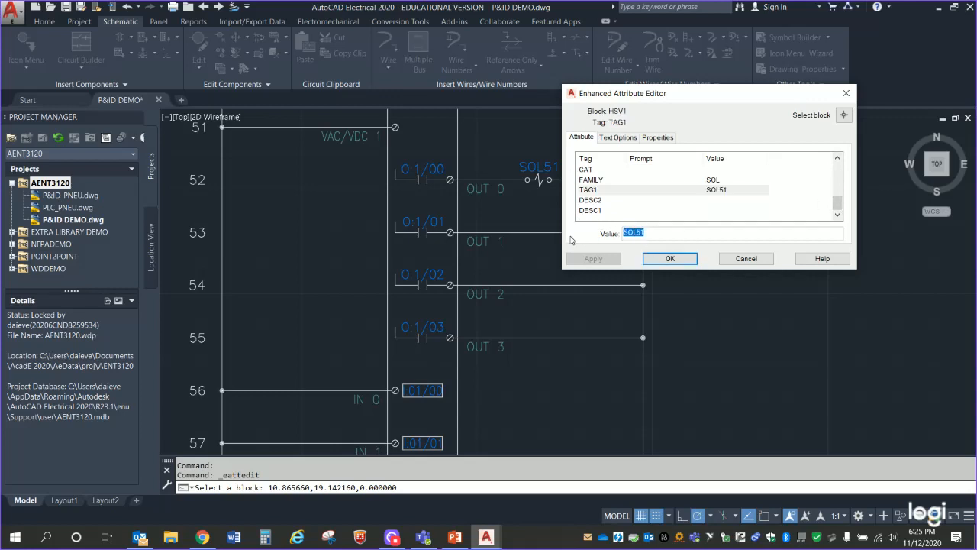
type("VAL36")
left_click(671, 259)
Compare the OUT 0 solenoid with the Service Air circuit's valve VAL36, its flow controls FC36 and FC36A, and the connected cylinder.
middle_click_drag(763, 298, 539, 286)
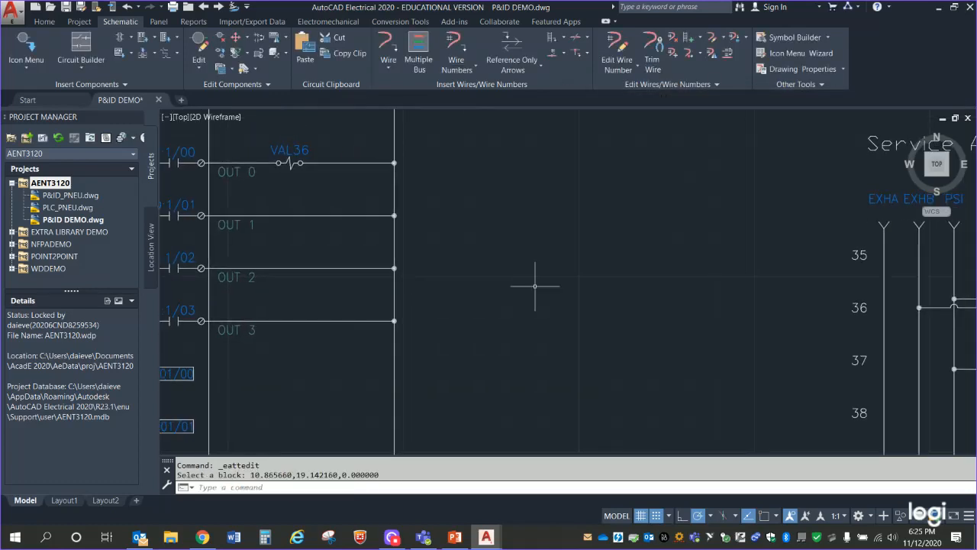
scroll(590, 329, "down", 2)
mouse_move(653, 326)
middle_mouse_down()
mouse_move(529, 301)
mouse_move(554, 299)
middle_mouse_up()
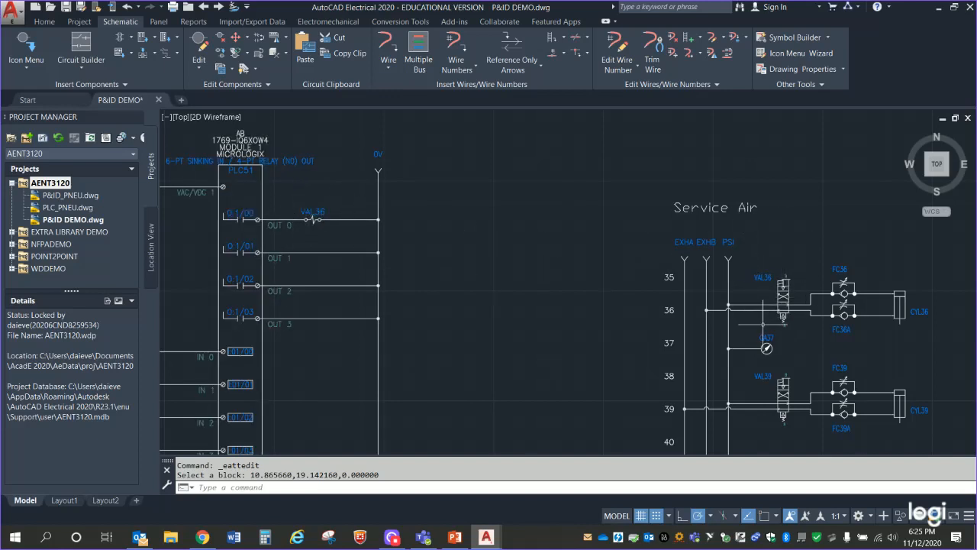
scroll(566, 285, "up", 4)
middle_click_drag(661, 289, 148, 271)
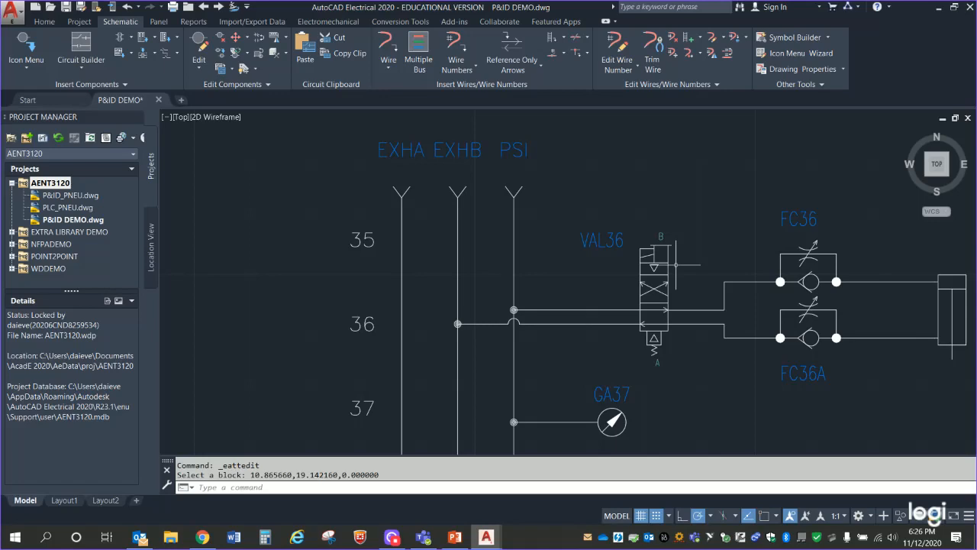
scroll(625, 260, "down", 3)
middle_click_drag(349, 290, 668, 319)
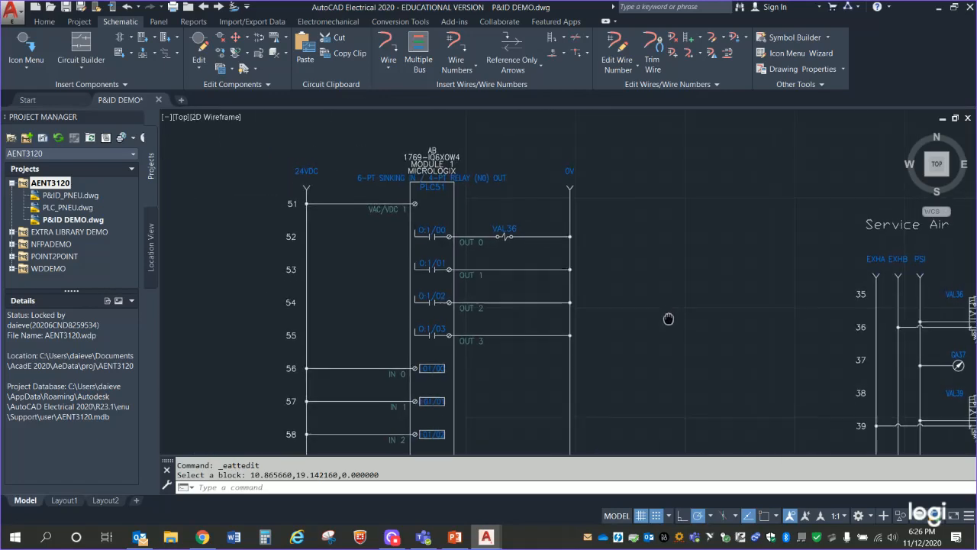
scroll(496, 218, "up", 4)
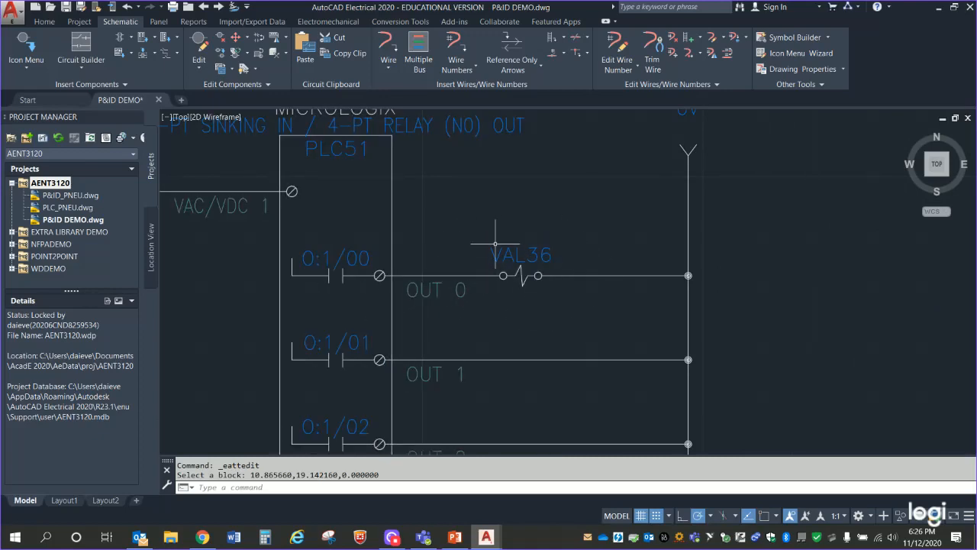
scroll(657, 296, "down", 2)
middle_click_drag(791, 309, 333, 276)
middle_click_drag(658, 304, 178, 176)
scroll(480, 286, "up", 4)
middle_click_drag(355, 317, 539, 369)
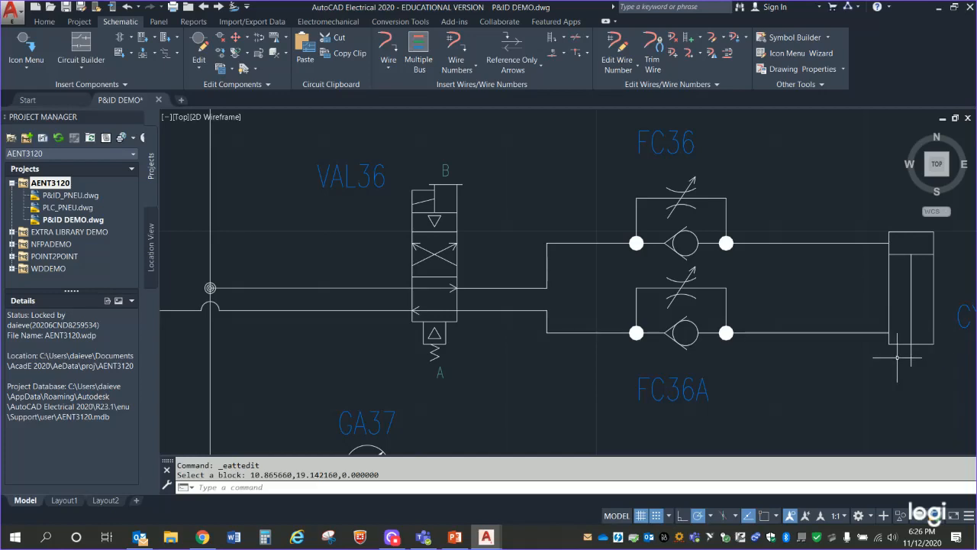
scroll(676, 368, "down", 6)
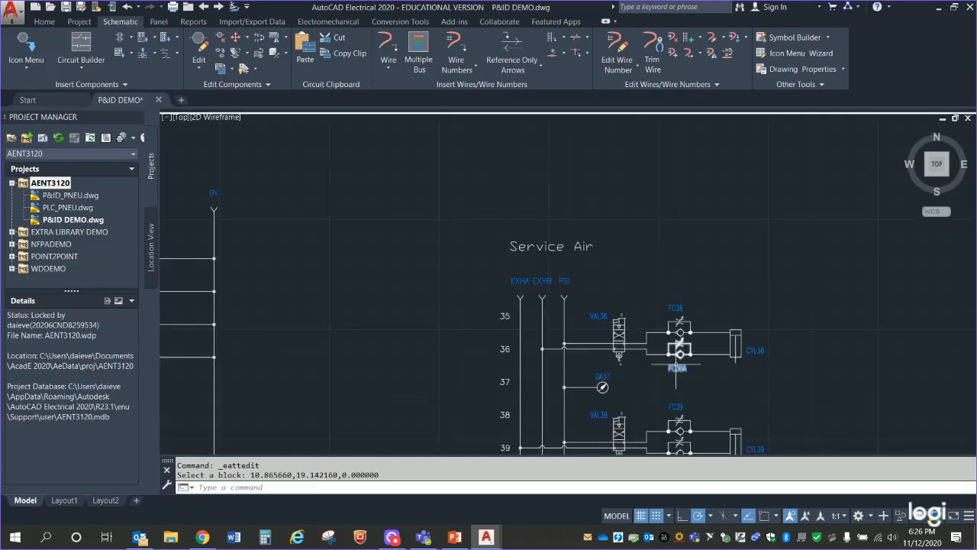
middle_click_drag(329, 343, 741, 293)
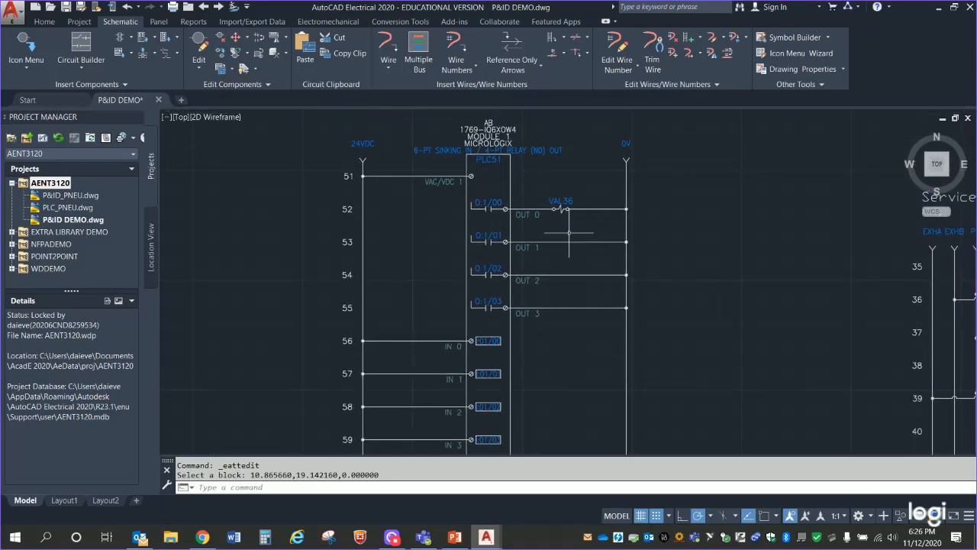
Insert a Solenoid symbol on the OUT 1 wire of rung 53, aligned below the OUT 0 solenoid, with the tag VAL39.
scroll(534, 237, "up", 6)
middle_click_drag(502, 234, 413, 320)
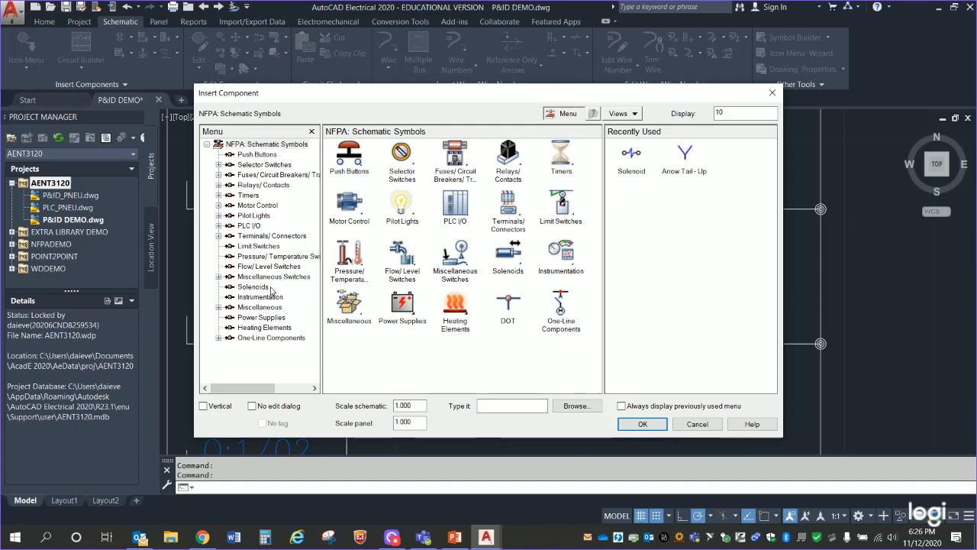
left_click(265, 288)
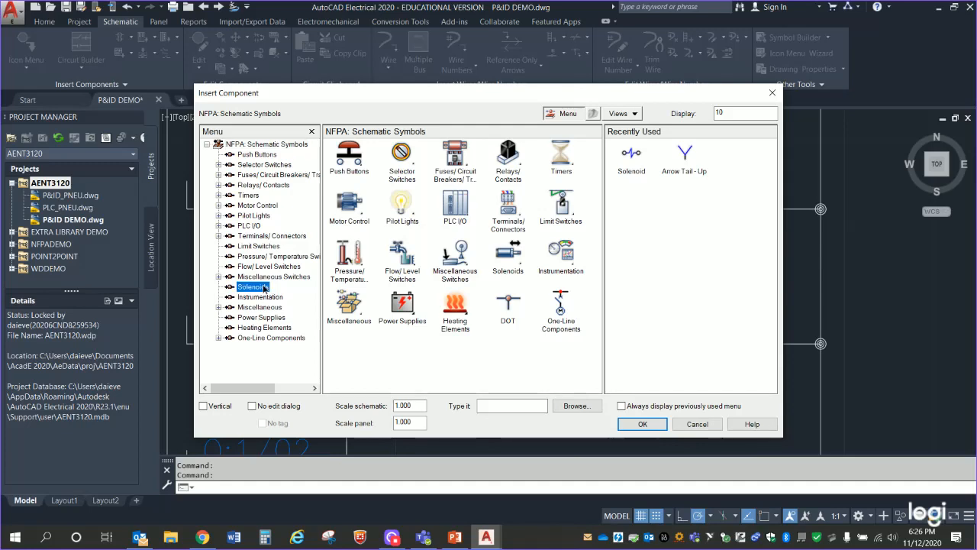
left_click(352, 155)
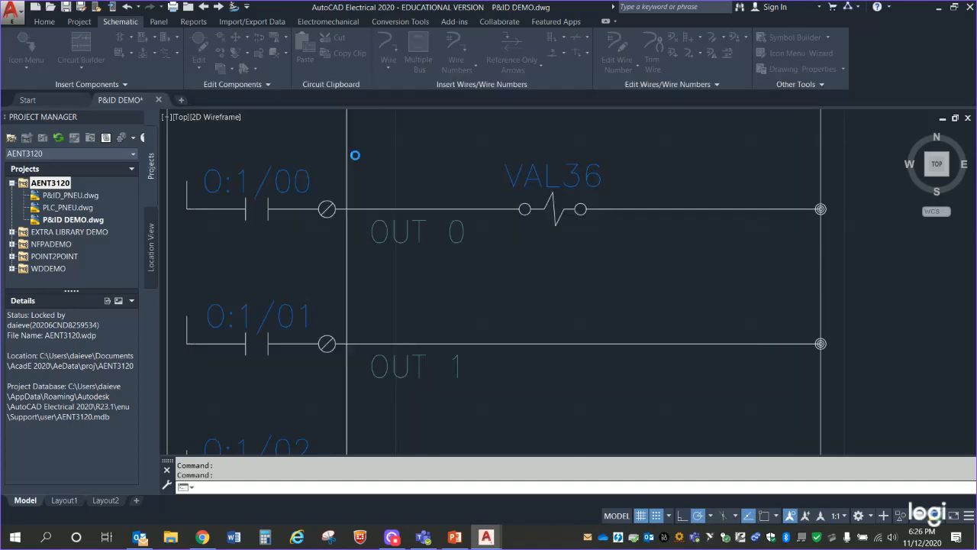
left_click(552, 344)
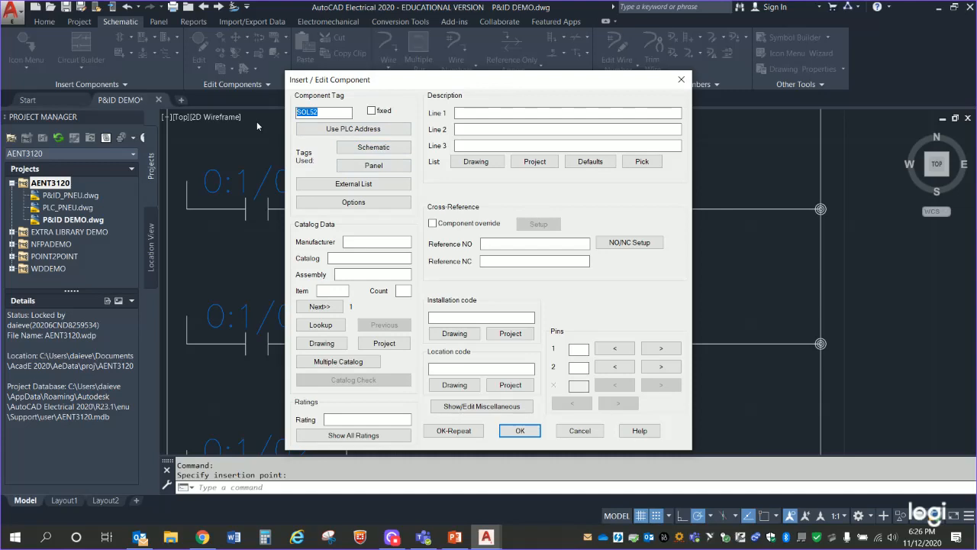
type("VAL39")
left_click(519, 431)
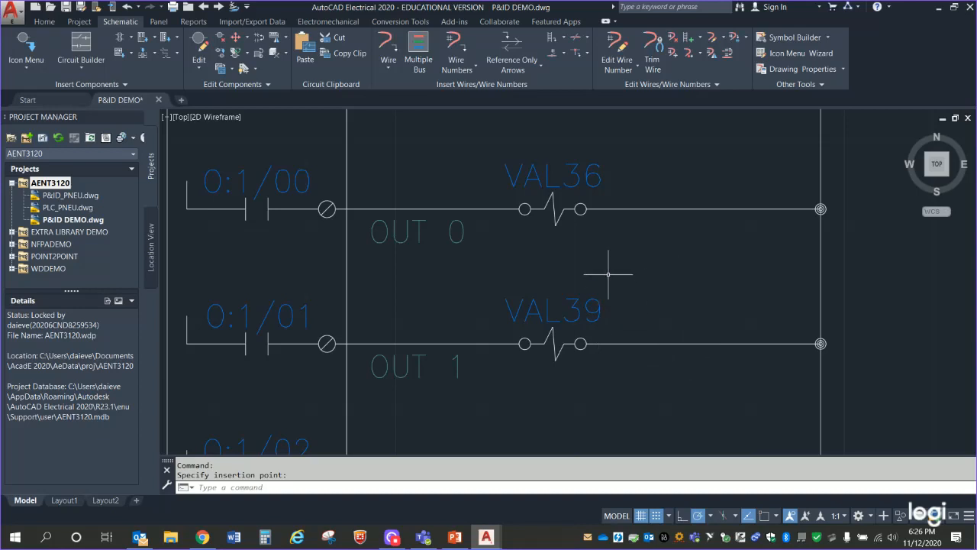
Change the TAG1 value of the OUT 0 solenoid to VAL36-2P.
double_click(593, 186)
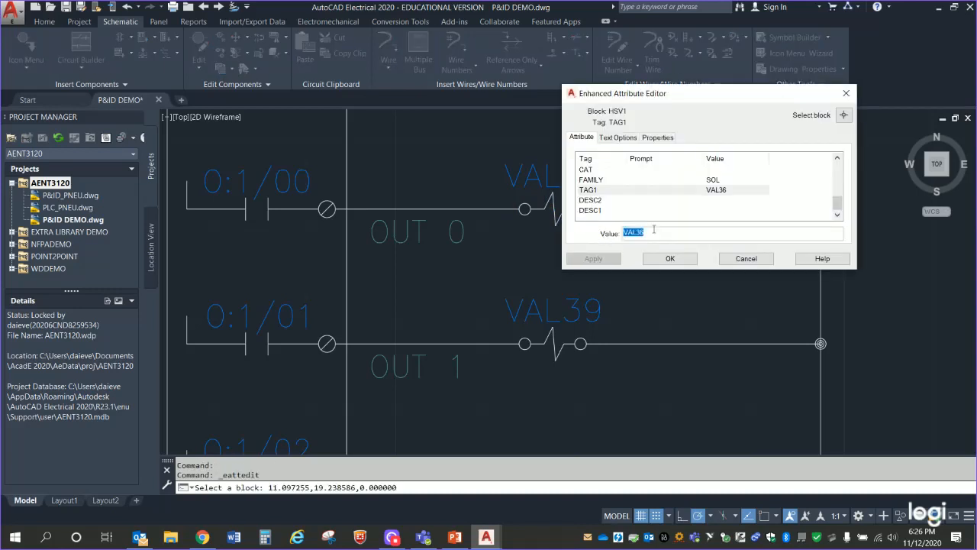
left_click(728, 236)
type("-2P")
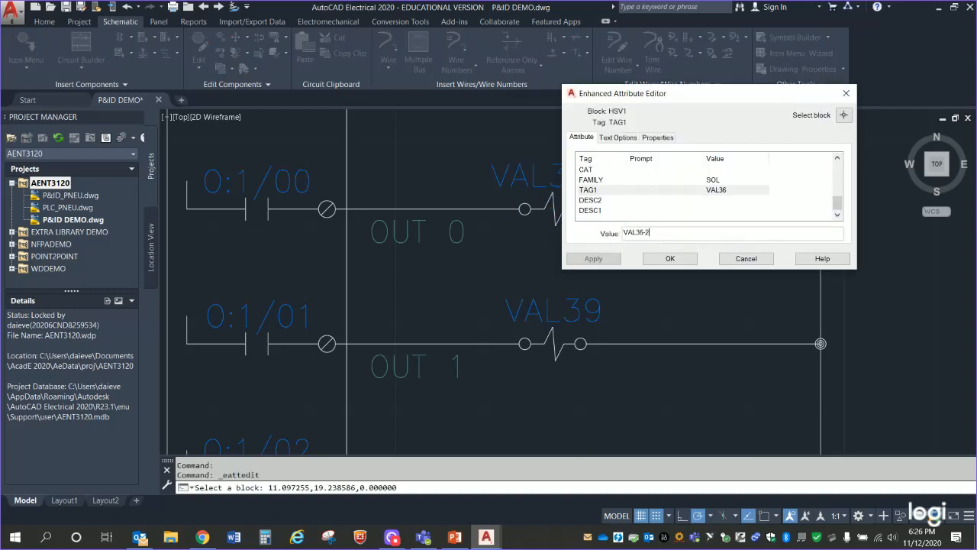
left_click(671, 259)
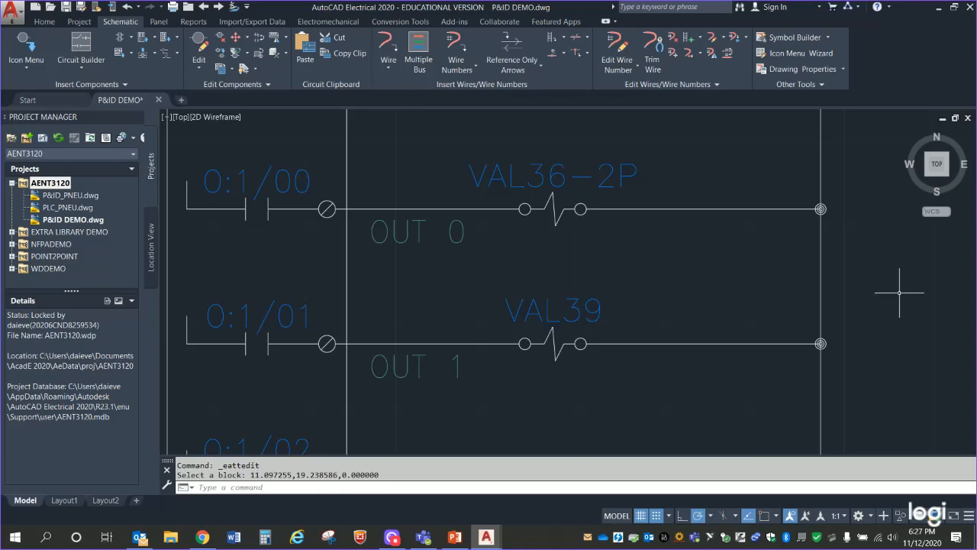
Remove the -2P suffix from the OUT 0 solenoid's tag so it reads VAL36.
left_click(553, 184)
double_click(553, 183)
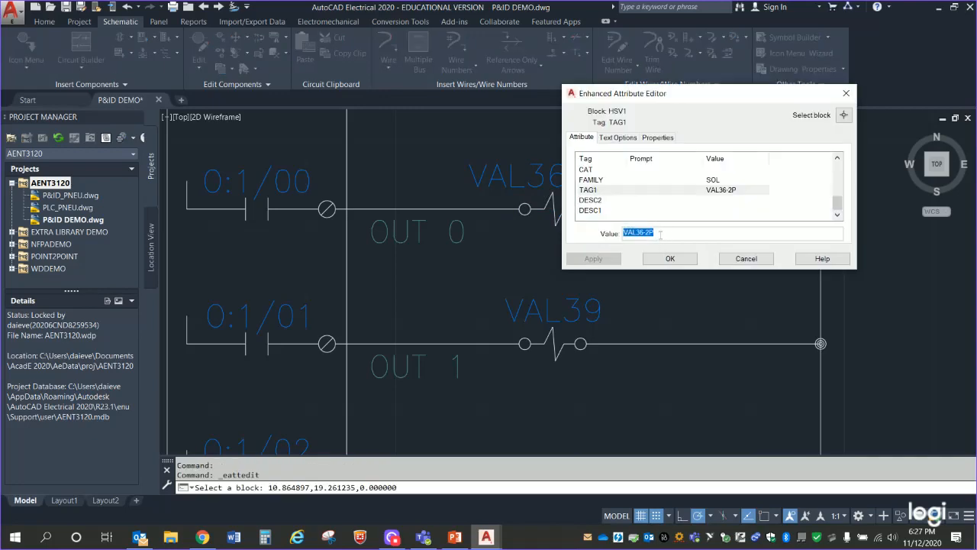
left_click(677, 230)
key("BackSpace")
key("BackSpace")
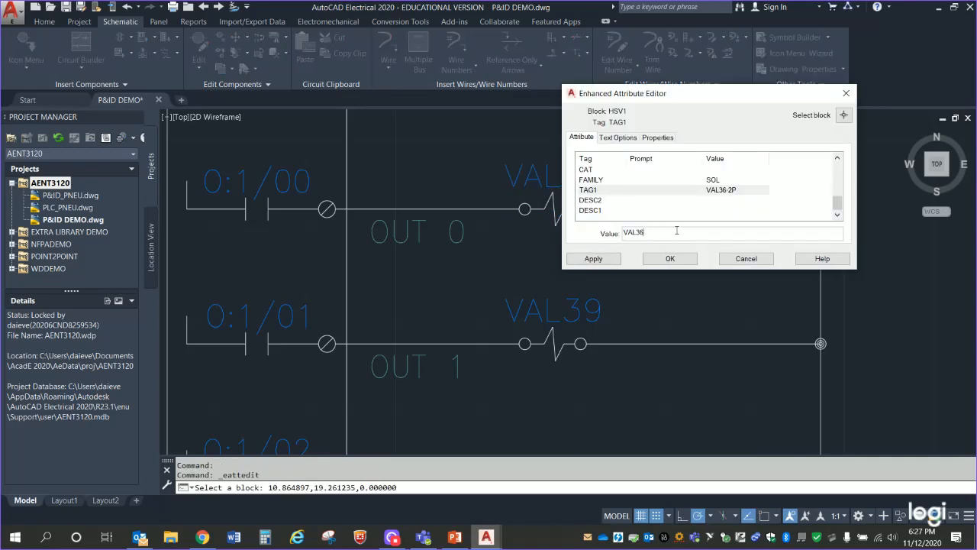
left_click(670, 259)
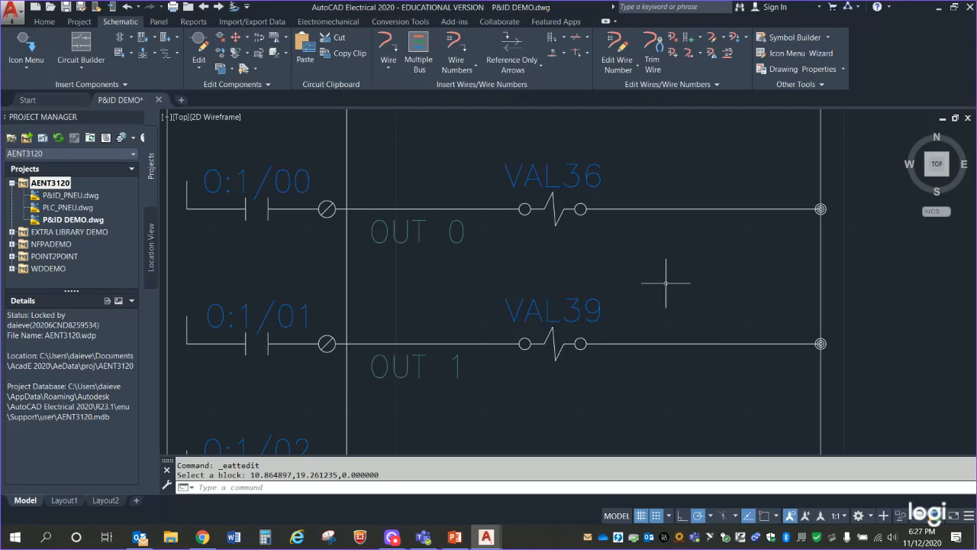
Delete the unused OUT 2 and OUT 3 wires between the PLC module and the 0V rail.
scroll(672, 305, "down", 5)
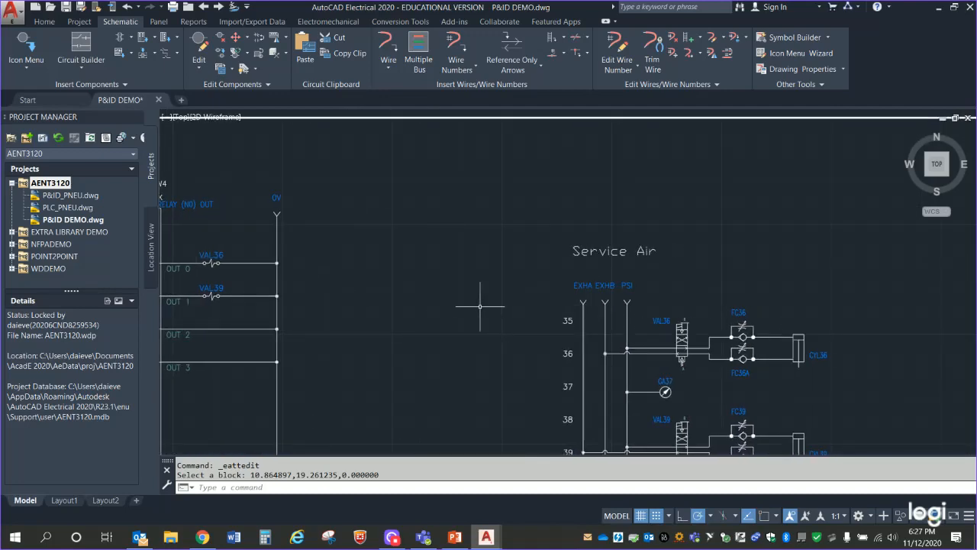
mouse_move(493, 300)
middle_mouse_down()
mouse_move(523, 194)
mouse_move(515, 192)
mouse_move(741, 312)
mouse_move(825, 299)
middle_mouse_up()
scroll(690, 280, "up", 4)
left_click(553, 359)
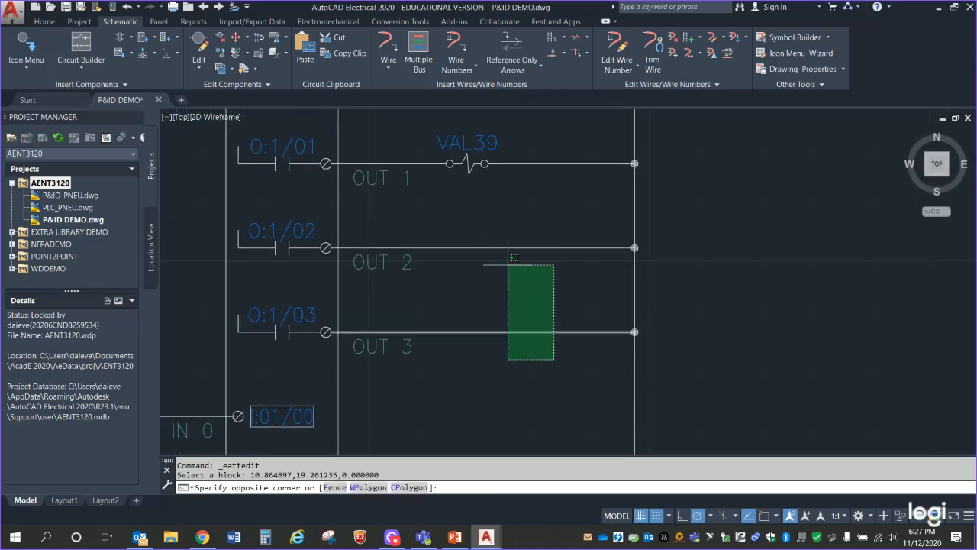
left_click(471, 228)
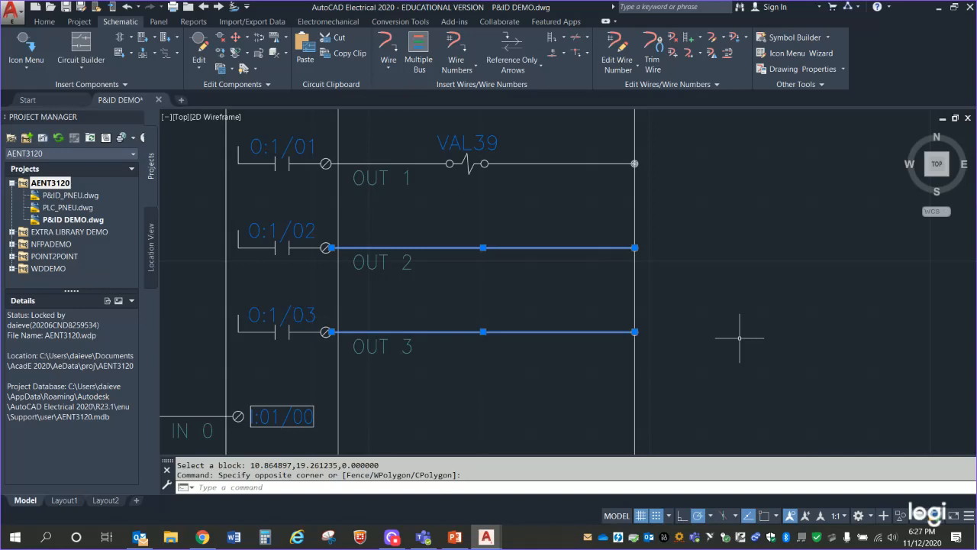
key("Delete")
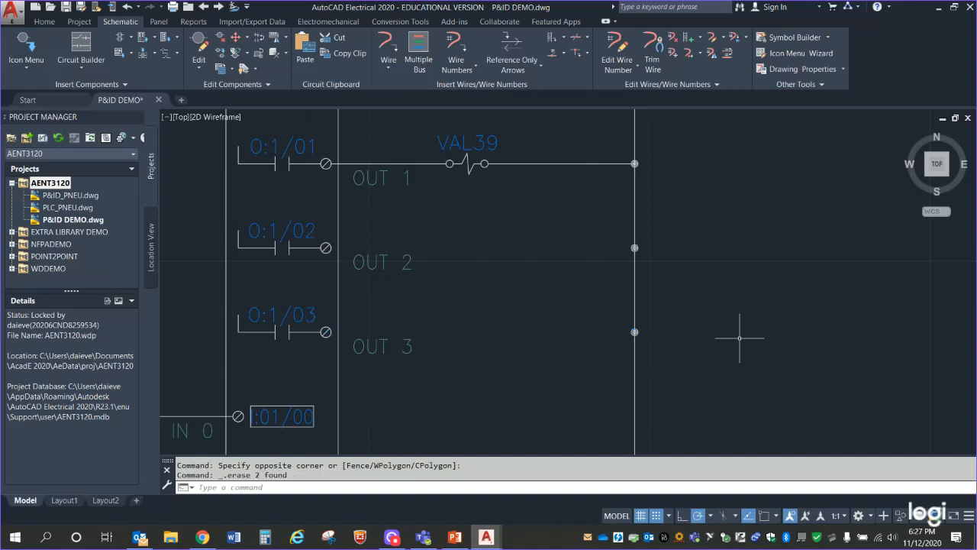
Delete the two leftover connection dots on the 0V rail at the OUT 2 and OUT 3 rungs.
mouse_move(703, 343)
middle_mouse_down()
mouse_move(865, 283)
mouse_move(855, 291)
middle_mouse_up()
mouse_move(776, 287)
middle_mouse_down()
mouse_move(533, 329)
mouse_move(360, 332)
mouse_move(431, 336)
middle_mouse_up()
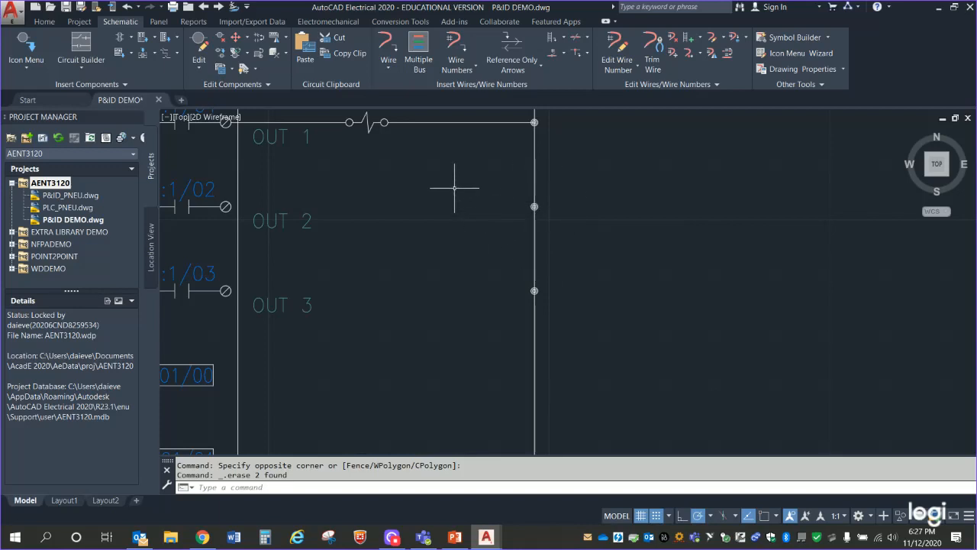
left_click(477, 180)
left_click(623, 349)
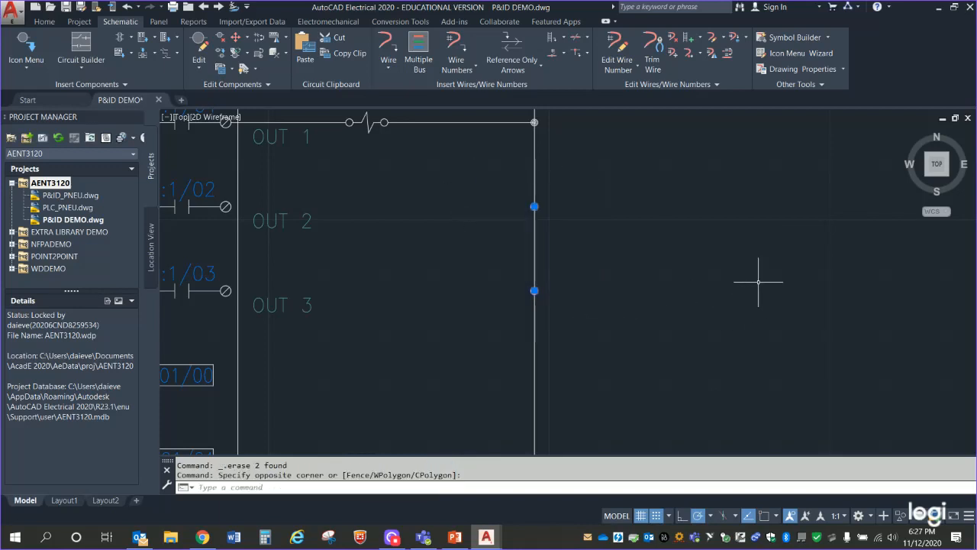
key("Delete")
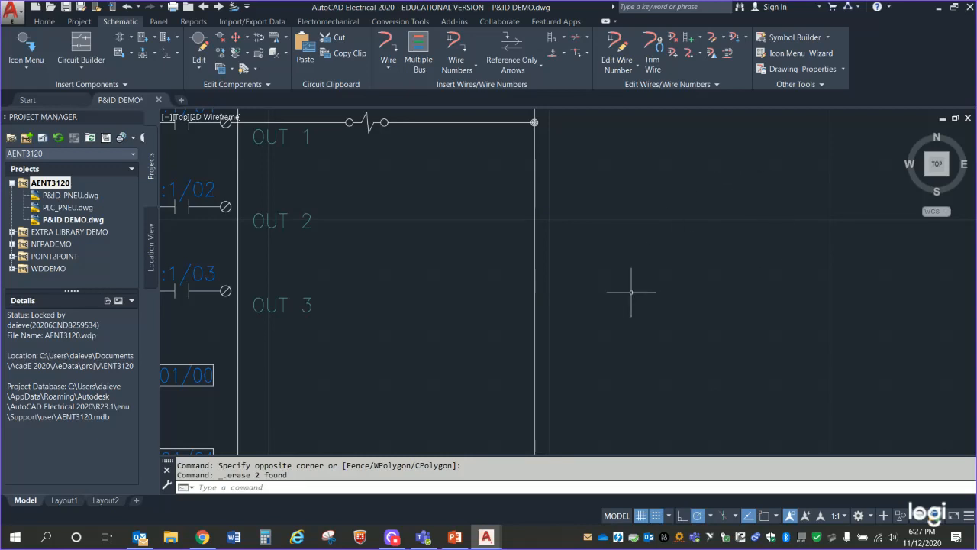
Delete the unused IN 5 wire on line 61 between the supply rail and the PLC module.
middle_click_drag(632, 292, 803, 242)
middle_click_drag(566, 297, 773, 234)
middle_click_drag(731, 324, 779, 190)
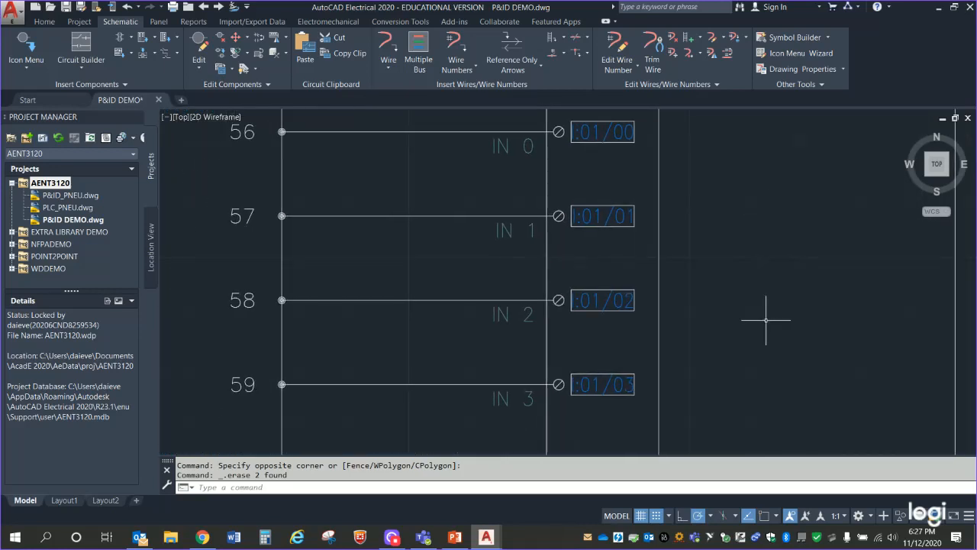
middle_click_drag(766, 320, 784, 222)
middle_click_drag(773, 279, 770, 209)
middle_click_drag(761, 344, 772, 187)
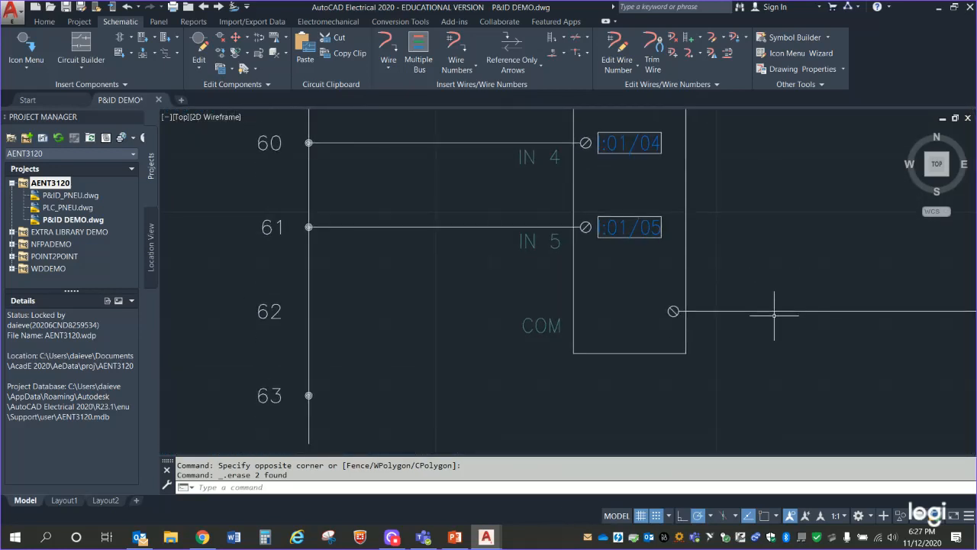
left_click(467, 256)
left_click(417, 221)
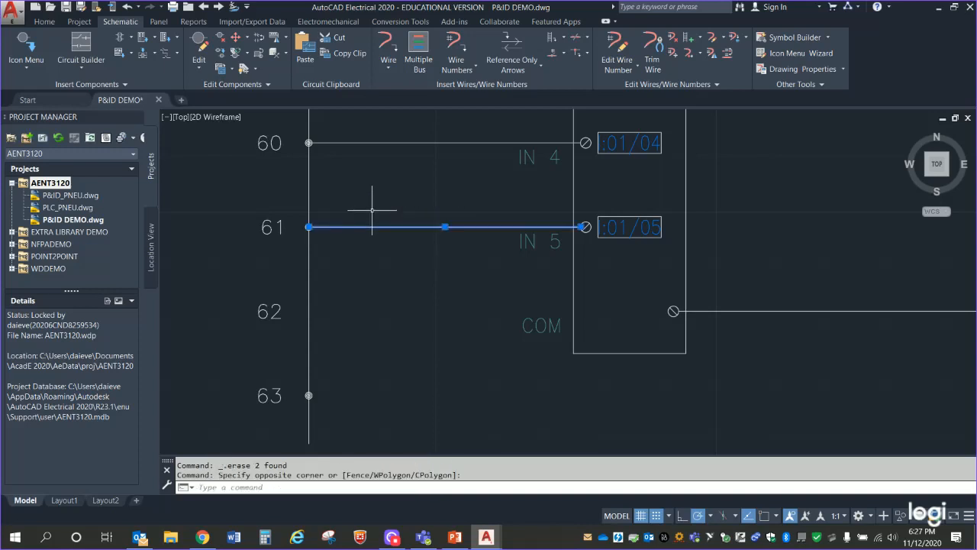
key("Delete")
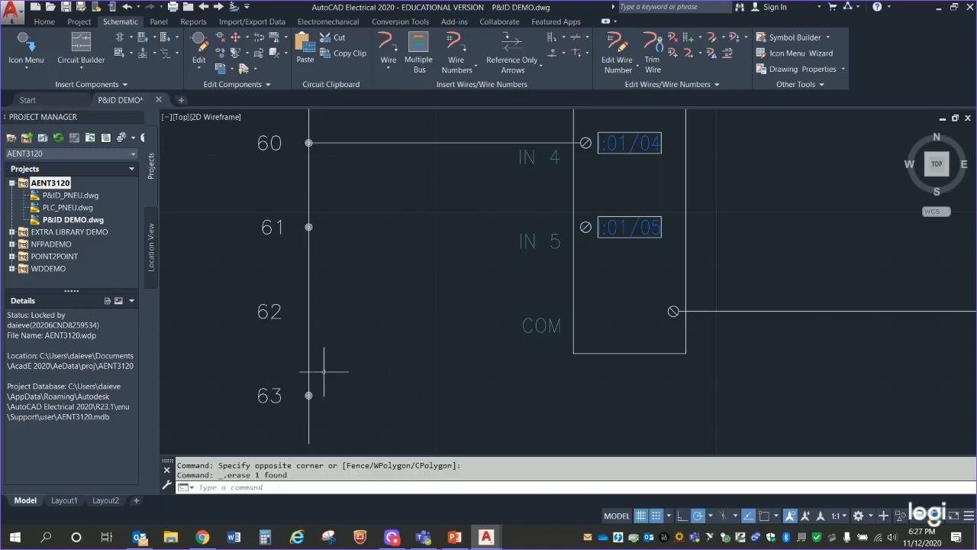
Delete the leftover connection dots on the supply rail at lines 61 and 63.
left_click(288, 203)
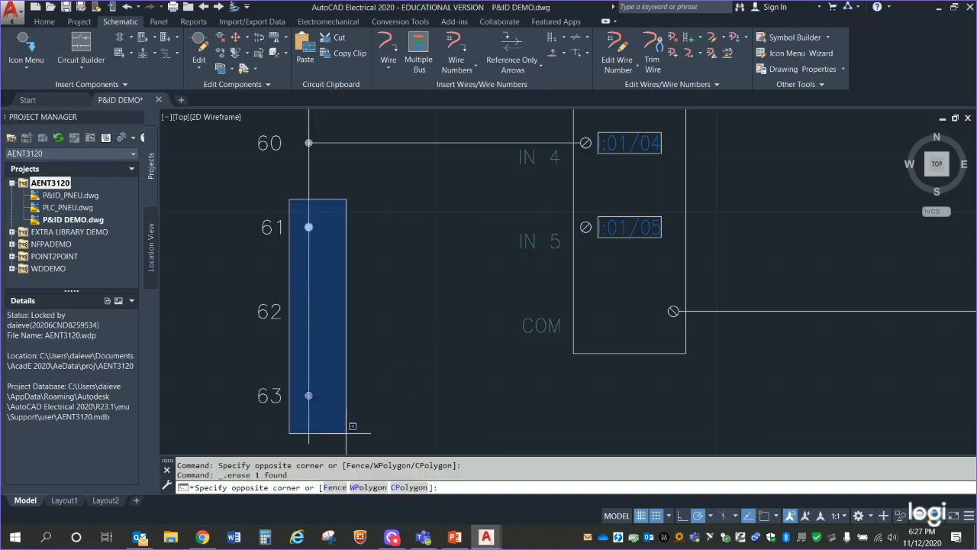
left_click(348, 424)
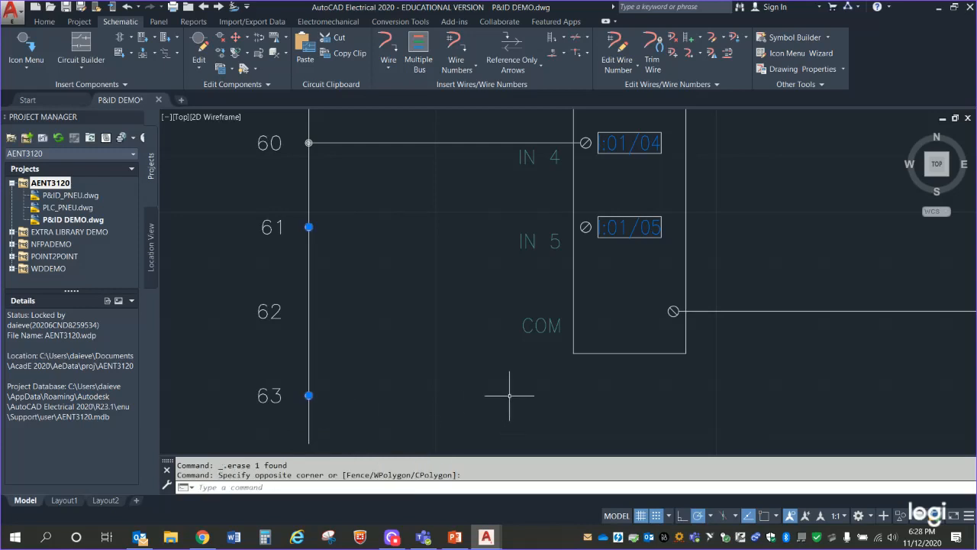
key("Delete")
Delete the unused IN 4 wire on line 60 together with its connection dot on the supply rail.
mouse_move(431, 301)
middle_mouse_down()
mouse_move(399, 417)
mouse_move(398, 406)
middle_mouse_up()
scroll(387, 345, "down", 2)
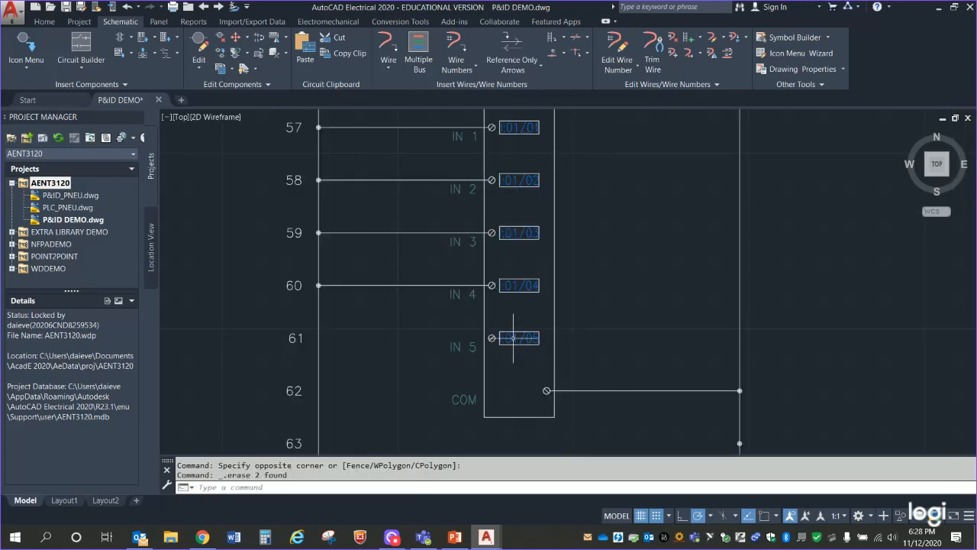
middle_click_drag(661, 262, 649, 331)
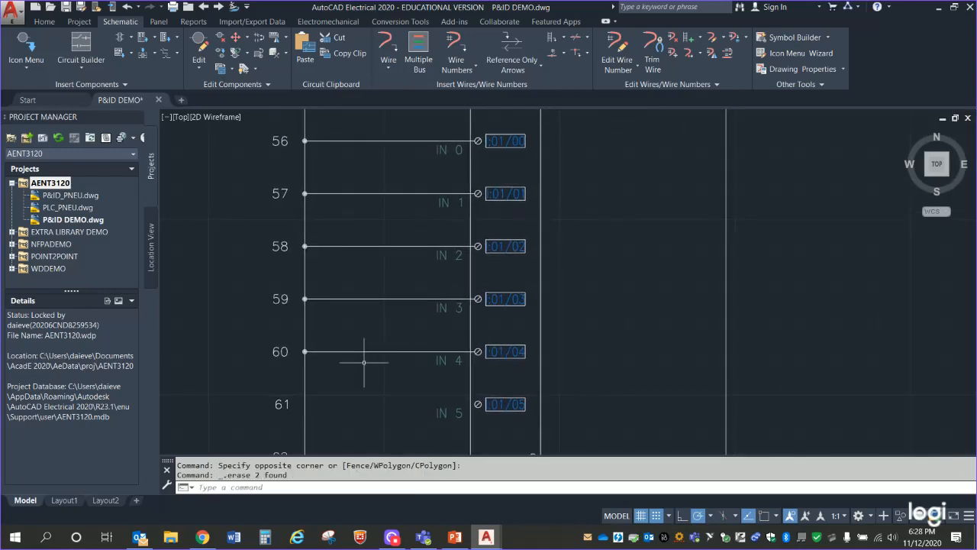
left_click(406, 377)
left_click(360, 341)
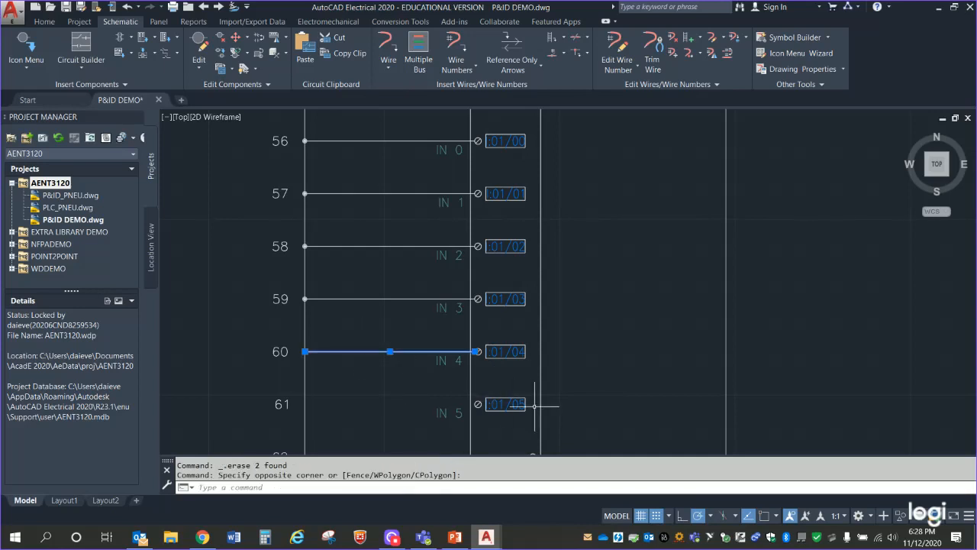
key("Delete")
left_click(300, 337)
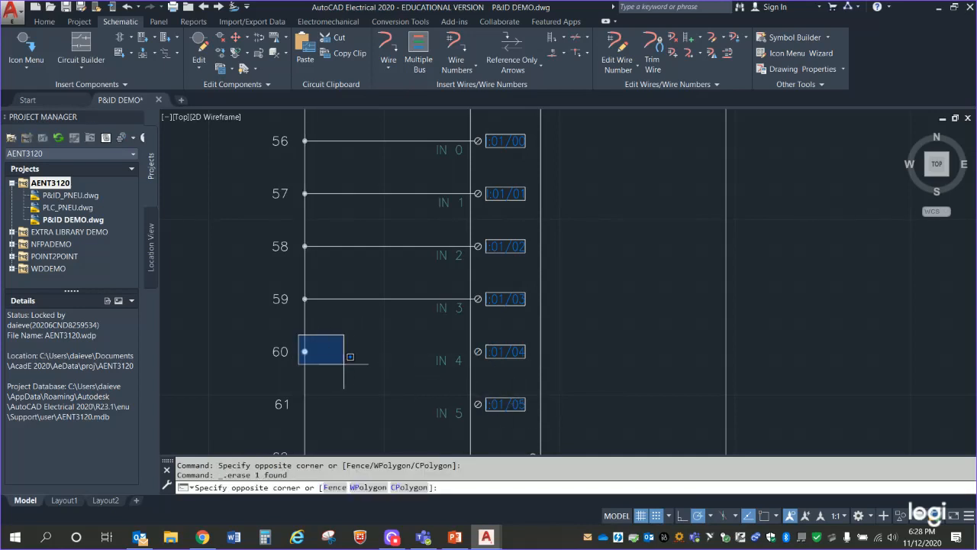
left_click(344, 364)
key("Delete")
Examine the Service Air circuits of VAL36 and VAL39 with their flow controls and cylinders.
mouse_move(613, 332)
middle_mouse_down()
mouse_move(627, 344)
mouse_move(617, 375)
middle_mouse_up()
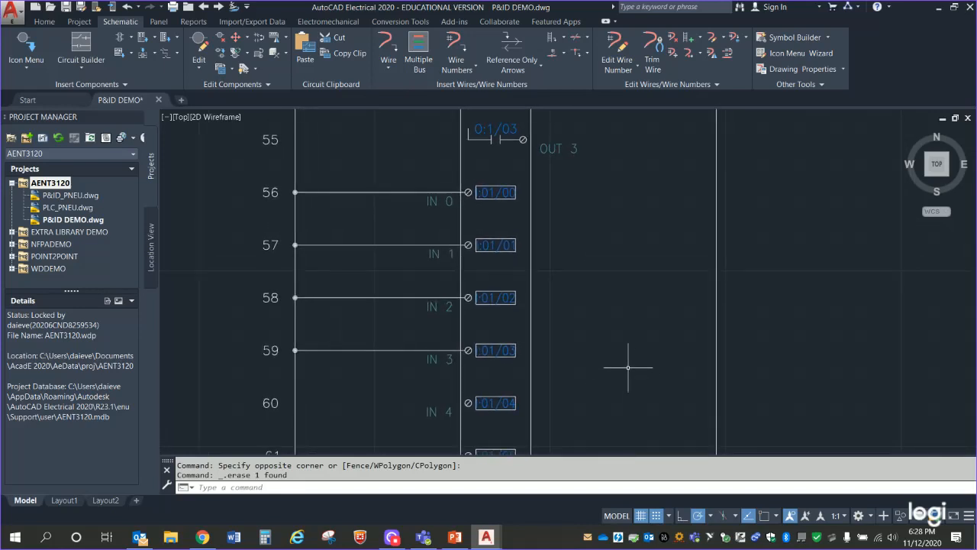
scroll(593, 328, "up", 2)
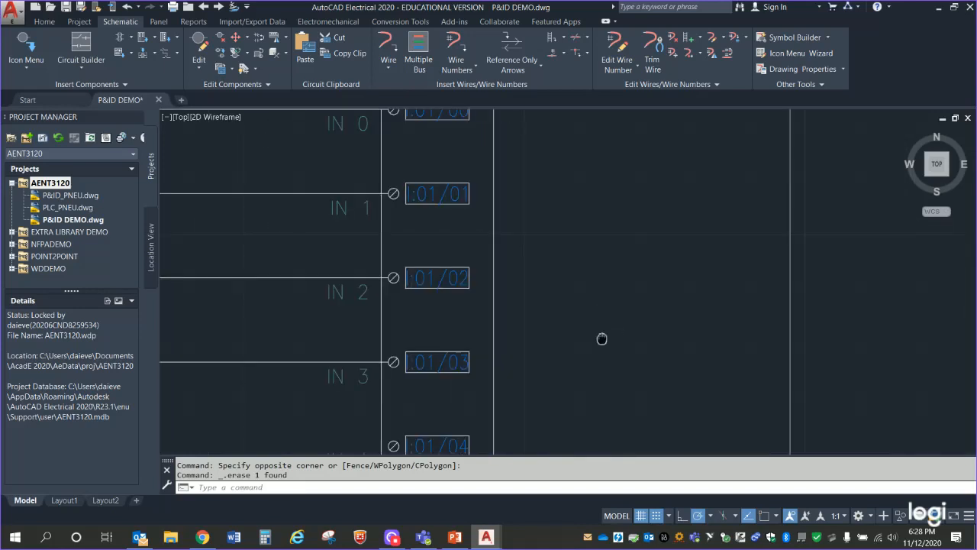
mouse_move(603, 338)
middle_mouse_down()
mouse_move(695, 397)
mouse_move(672, 327)
middle_mouse_up()
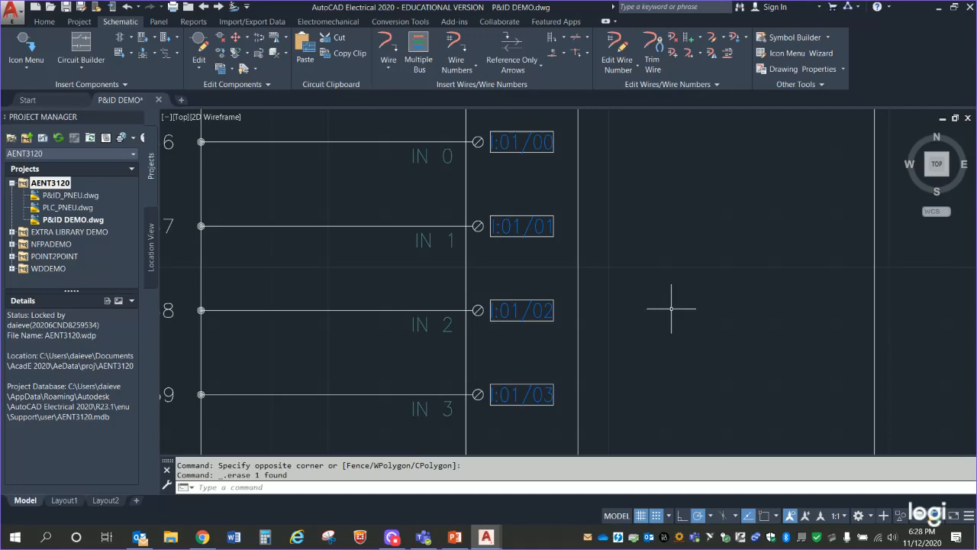
scroll(694, 329, "down", 2)
middle_click_drag(794, 220, 238, 434)
middle_click_drag(336, 270, 194, 386)
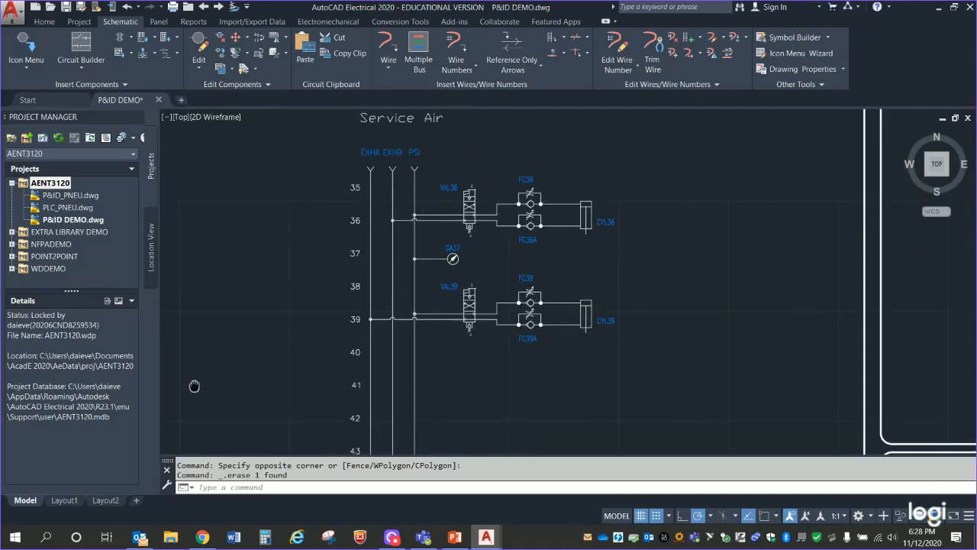
scroll(247, 220, "up", 6)
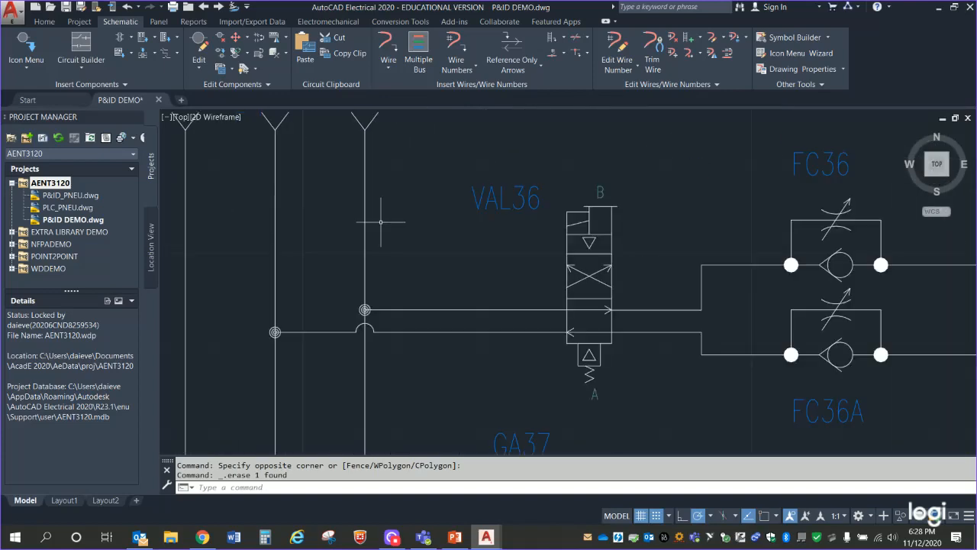
mouse_move(381, 222)
middle_mouse_down()
mouse_move(325, 234)
mouse_move(46, 221)
mouse_move(208, 229)
middle_mouse_up()
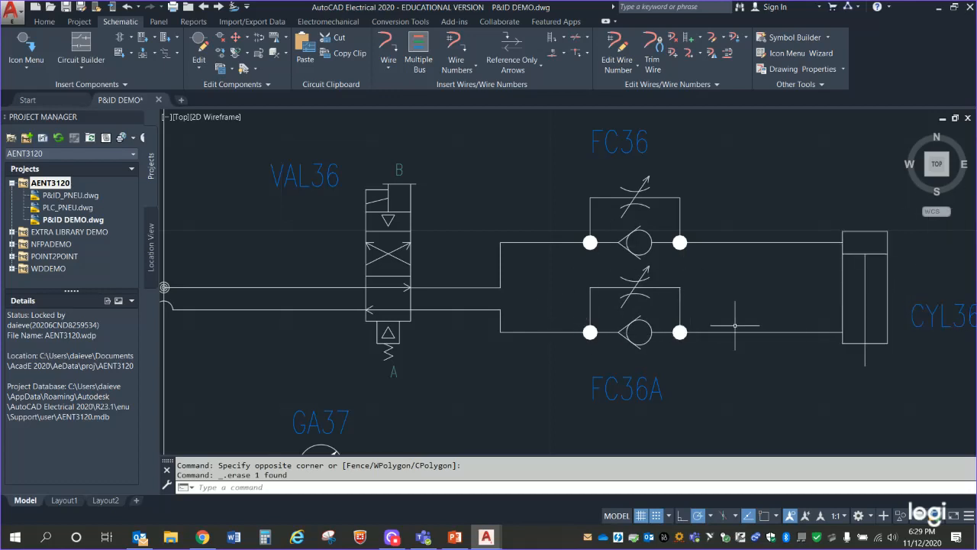
scroll(726, 339, "down", 4)
middle_click_drag(607, 398, 679, 276)
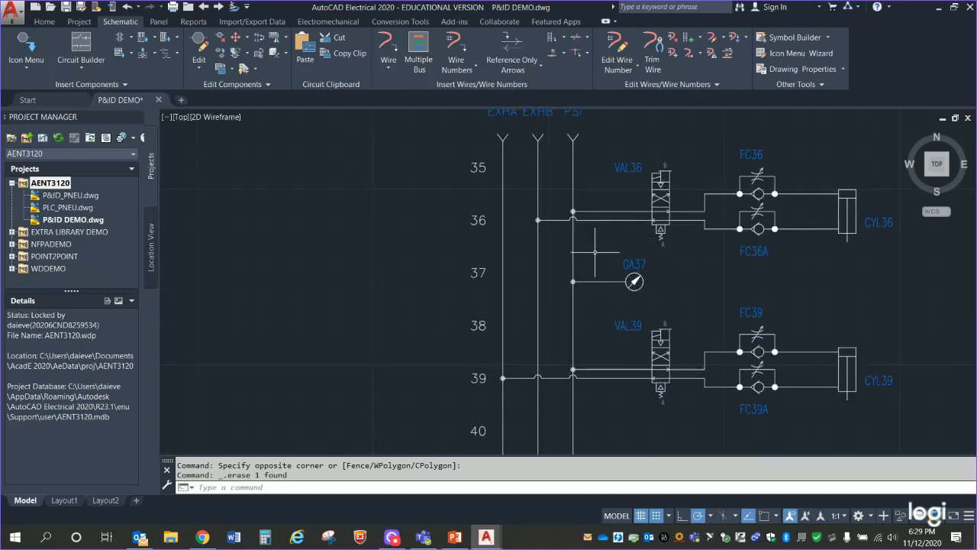
middle_click_drag(595, 252, 454, 289)
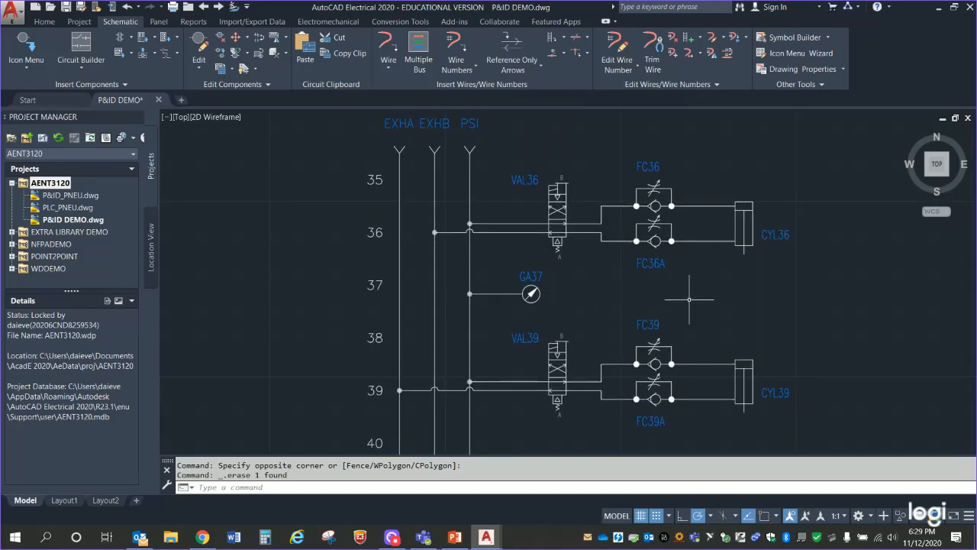
Insert a normally open limit switch on the IN 0 wire at line 56, accepting the default component data.
middle_click_drag(705, 306, 916, 278)
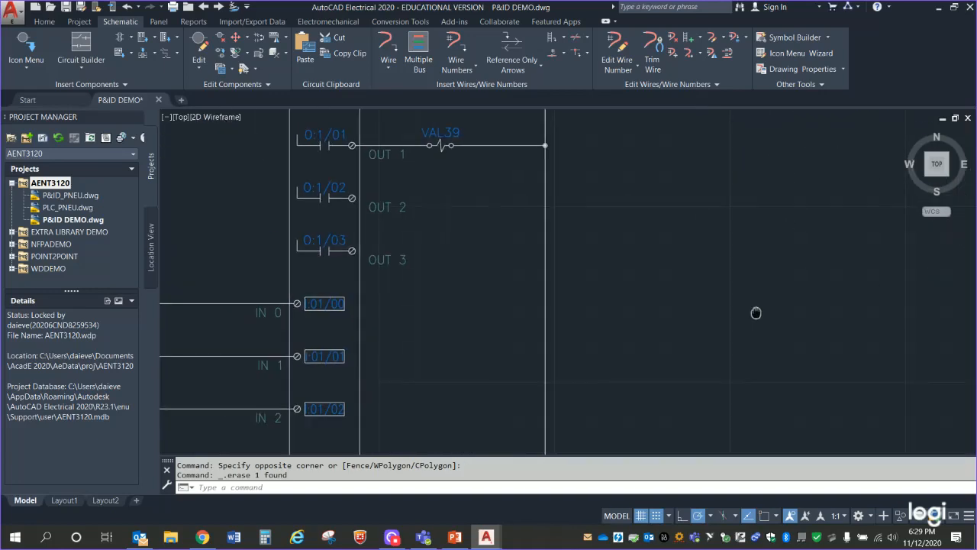
middle_click_drag(625, 309, 927, 291)
scroll(720, 328, "up", 3)
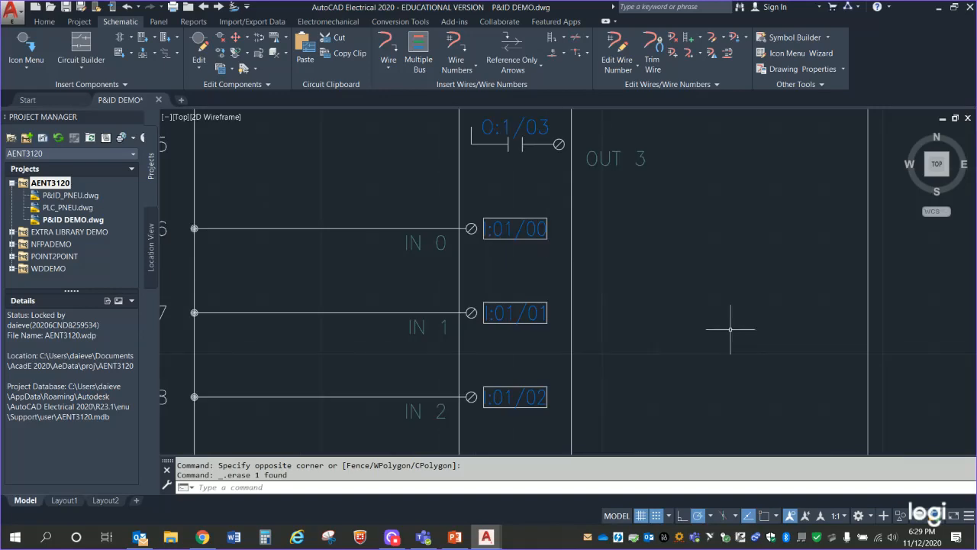
middle_click_drag(720, 328, 973, 268)
middle_click_drag(611, 223, 572, 288)
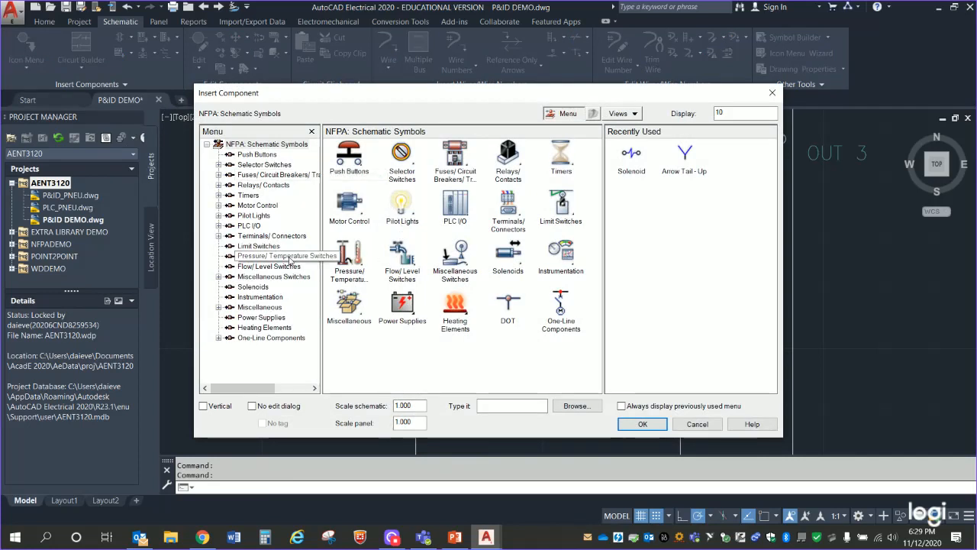
left_click(264, 247)
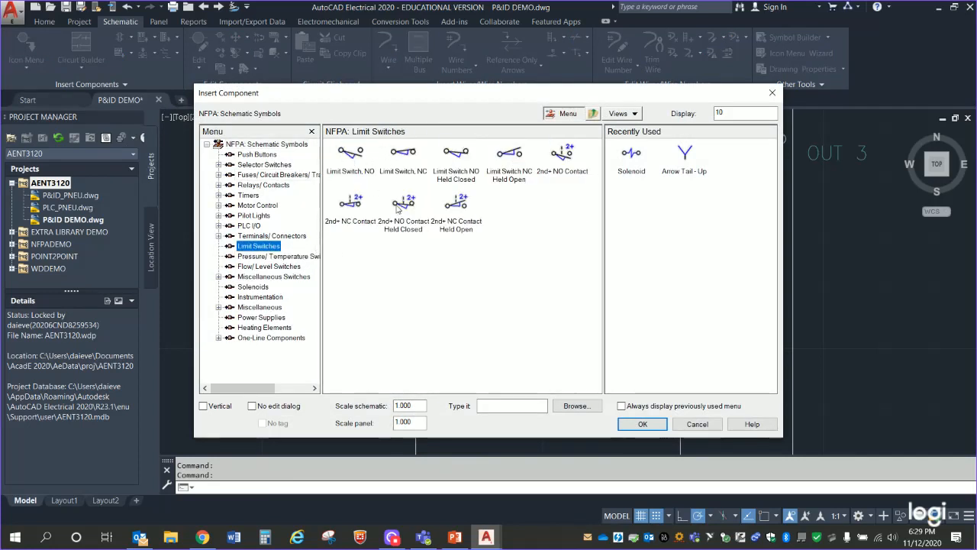
left_click(351, 155)
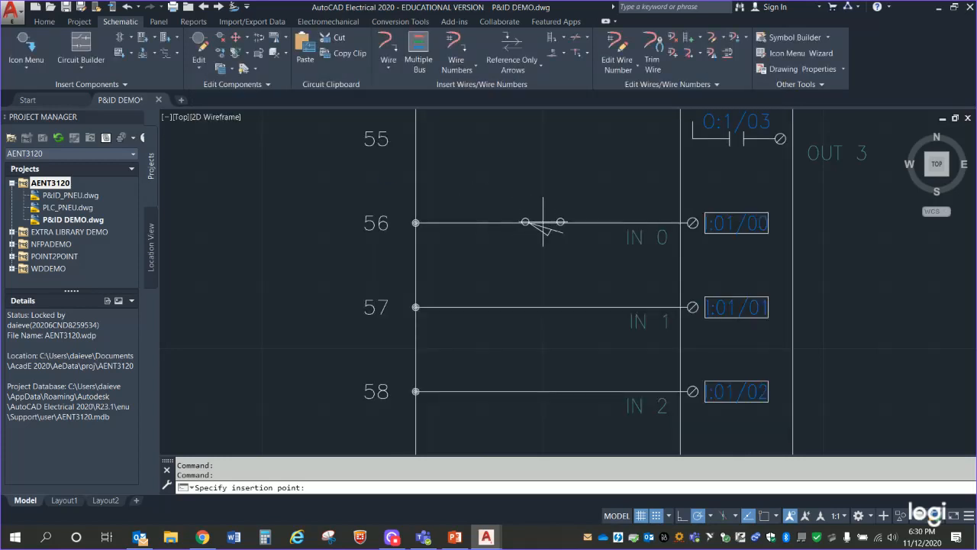
left_click(528, 221)
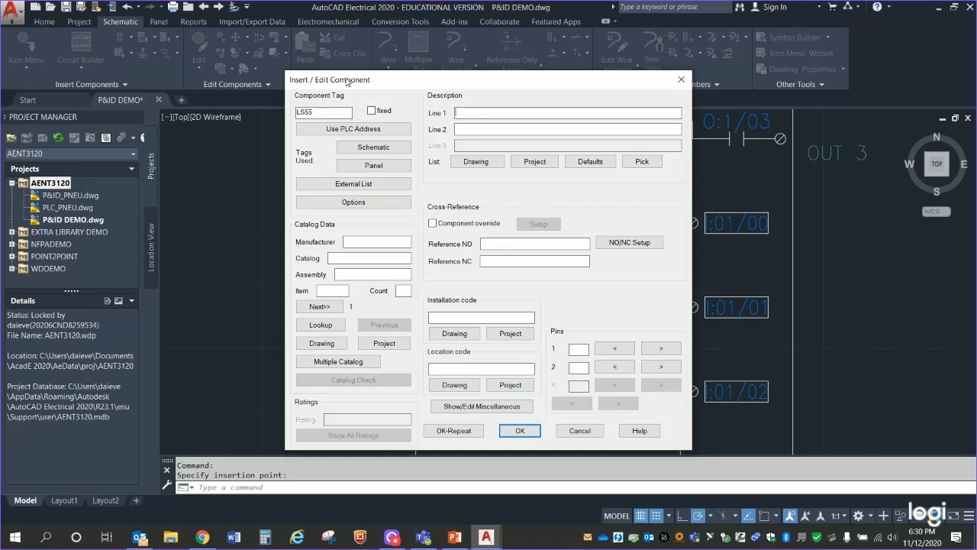
left_click(521, 433)
Check the cylinder tags in the Service Air diagram for naming the limit switches.
middle_click_drag(752, 331, 292, 306)
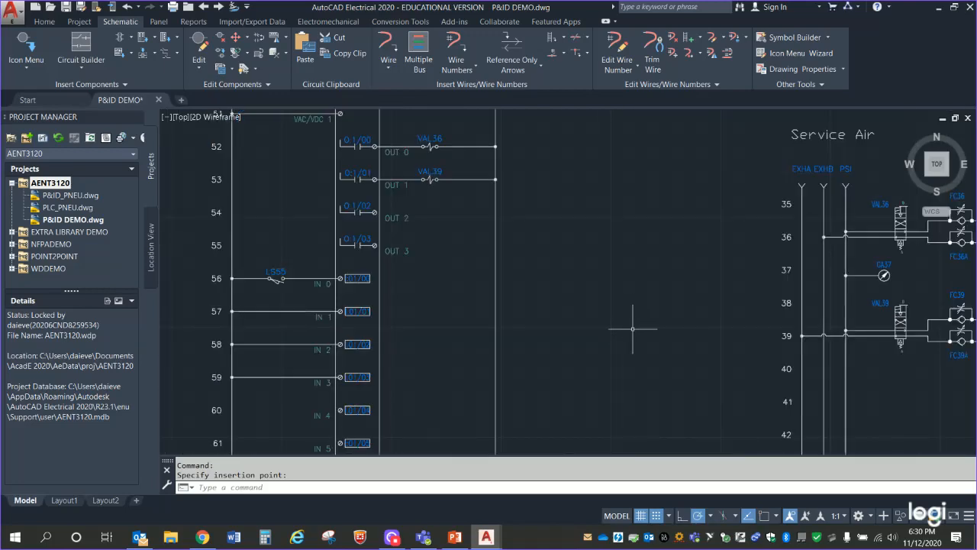
mouse_move(632, 329)
middle_mouse_down()
mouse_move(427, 327)
mouse_move(357, 343)
middle_mouse_up()
scroll(356, 333, "up", 4)
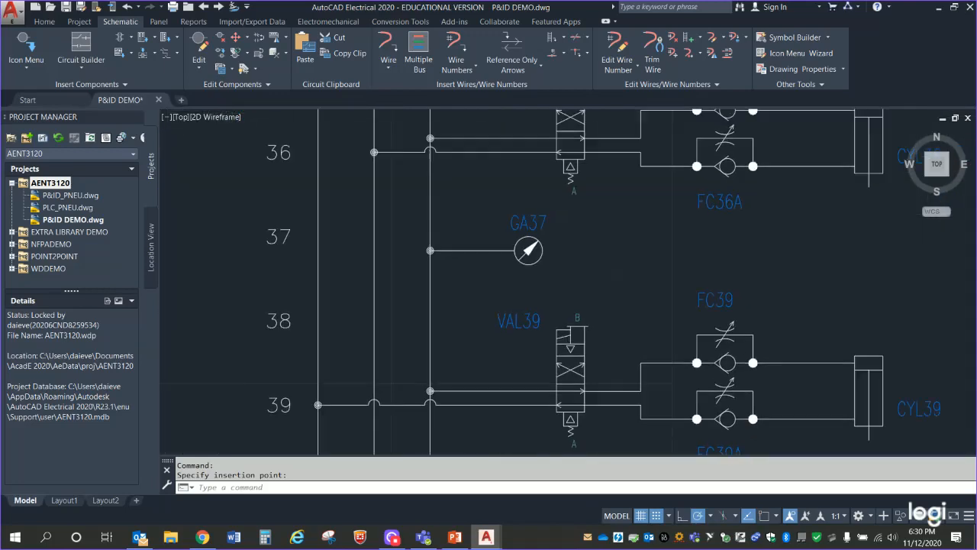
middle_click_drag(204, 335, 175, 333)
mouse_move(475, 258)
middle_mouse_down()
mouse_move(120, 335)
mouse_move(648, 216)
mouse_move(627, 221)
middle_mouse_up()
scroll(281, 248, "down", 2)
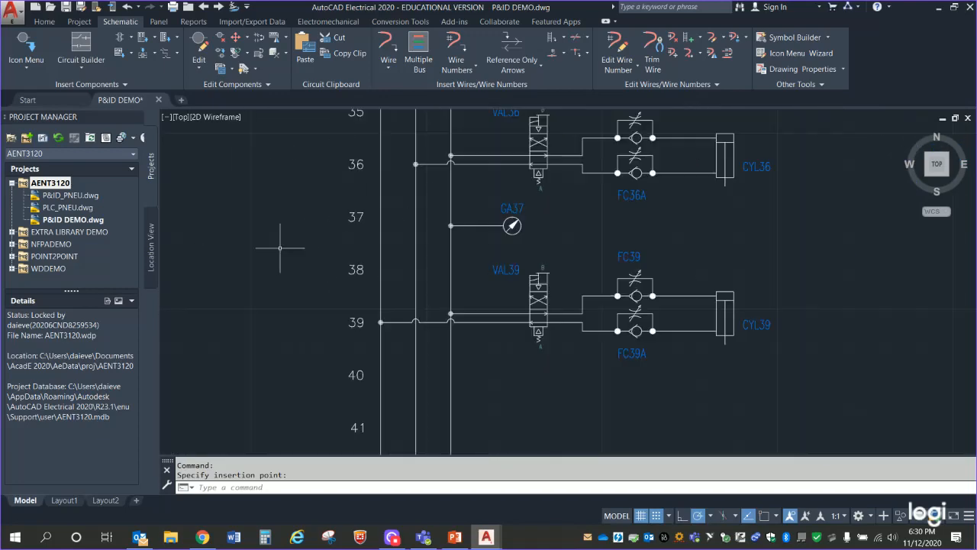
scroll(280, 248, "down", 2)
middle_click_drag(176, 260, 737, 253)
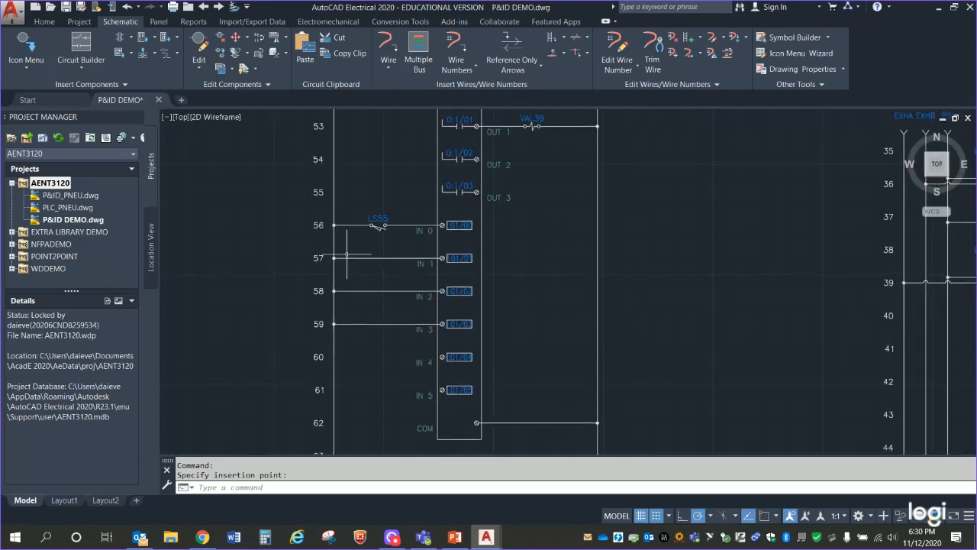
Change the TAG1 value of the IN 0 limit switch to CYL36-RET.
scroll(346, 255, "up", 4)
middle_click_drag(359, 244, 420, 277)
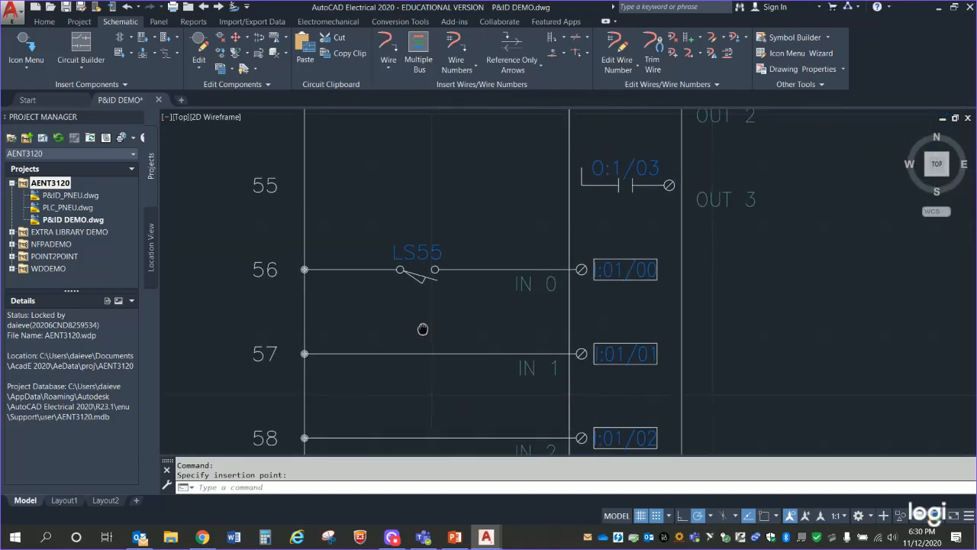
double_click(413, 252)
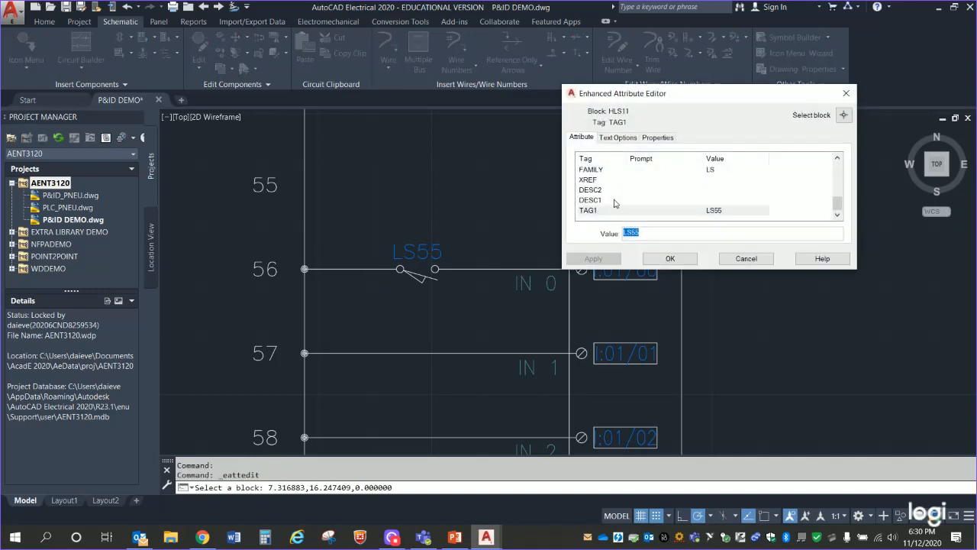
type("CYL36-RET")
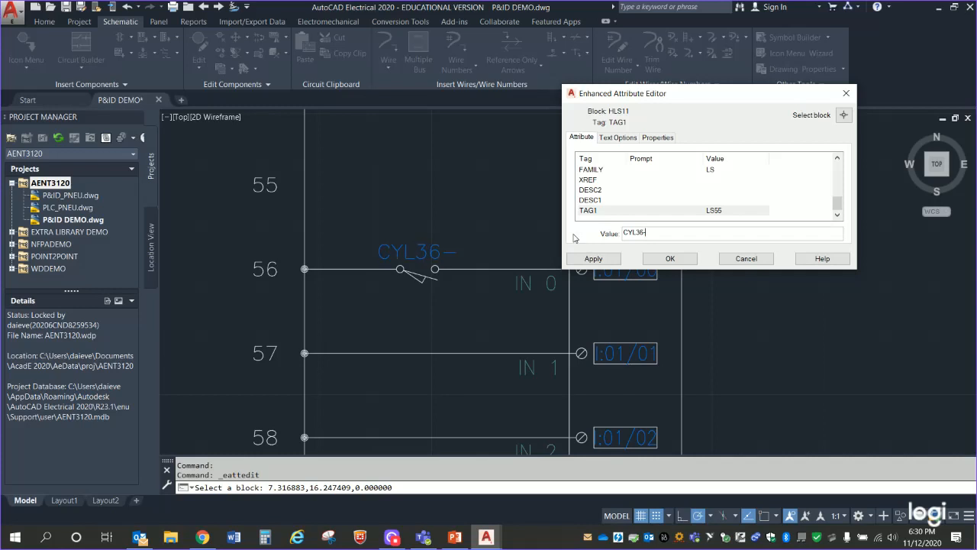
left_click(691, 258)
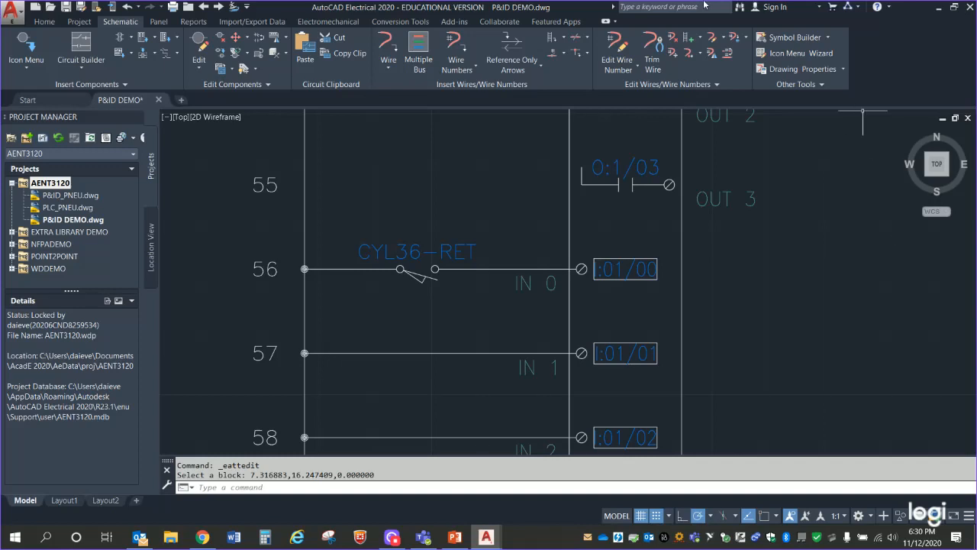
Insert a normally open limit switch tagged CYL36-EXT on the IN 1 wire at line 57.
left_click(22, 43)
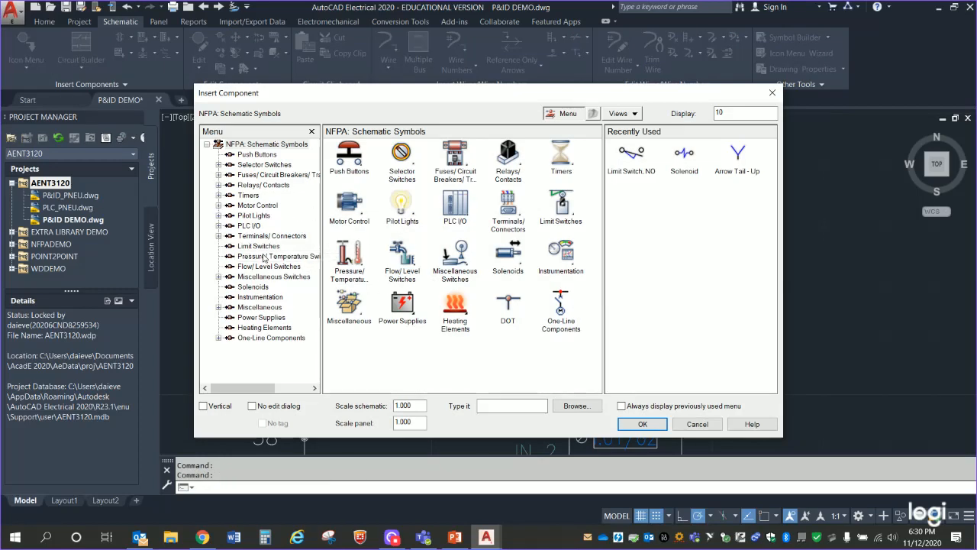
left_click(259, 246)
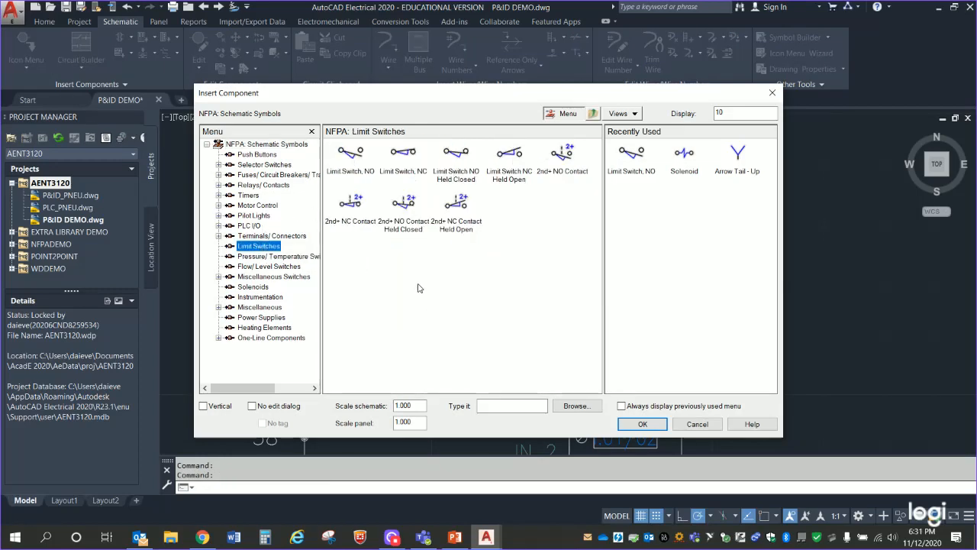
left_click(355, 158)
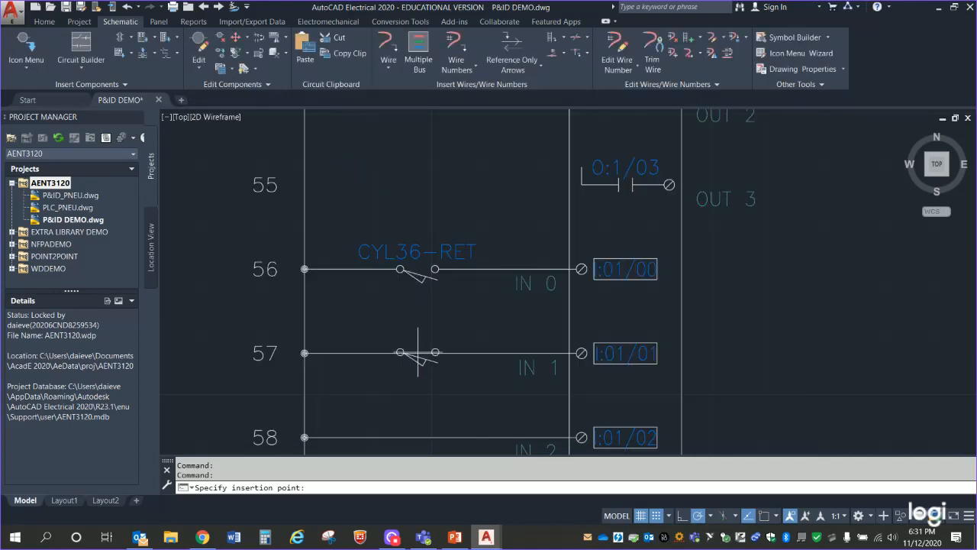
left_click(417, 353)
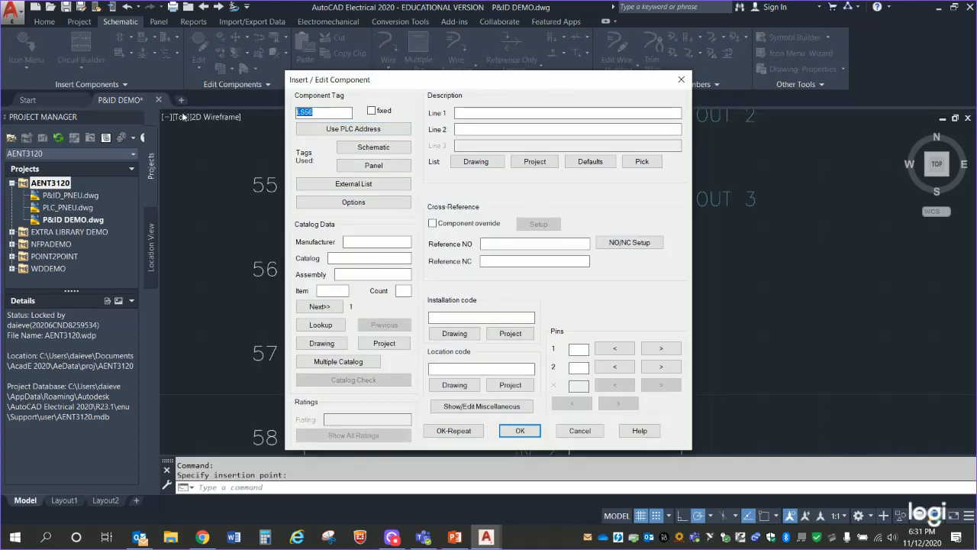
type("CYL36 EXT")
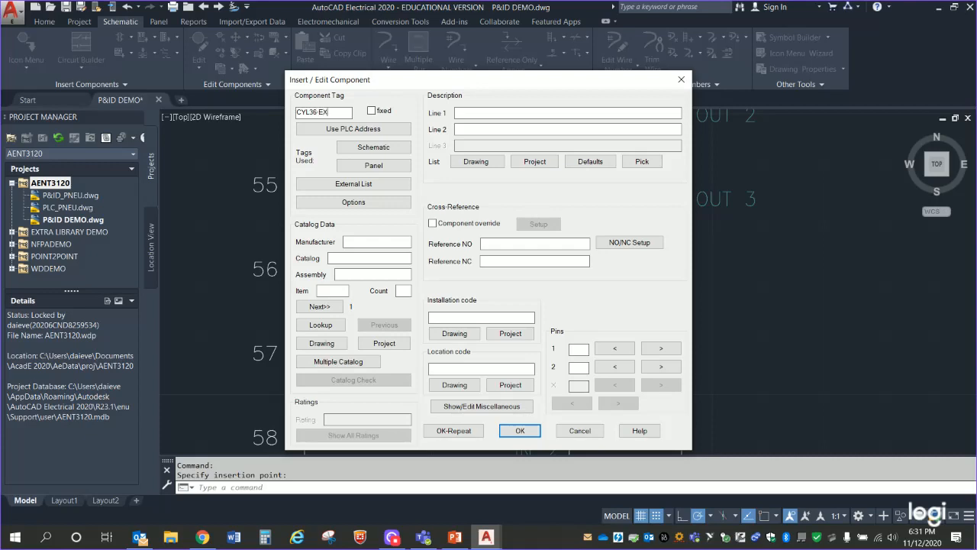
left_click(520, 431)
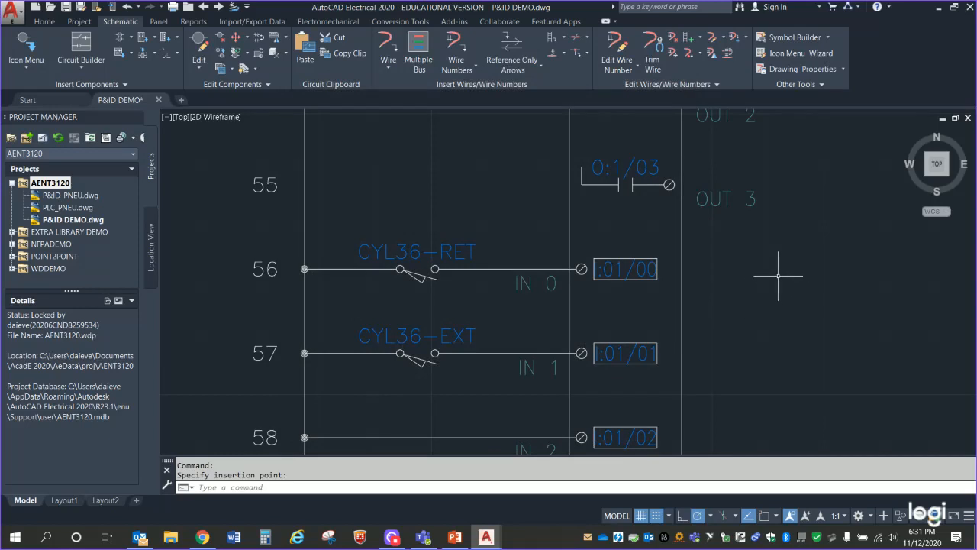
Insert normally open limit switches on the IN 2 and IN 3 wires at lines 58 and 59, accepting the default component data.
middle_click_drag(802, 325, 779, 242)
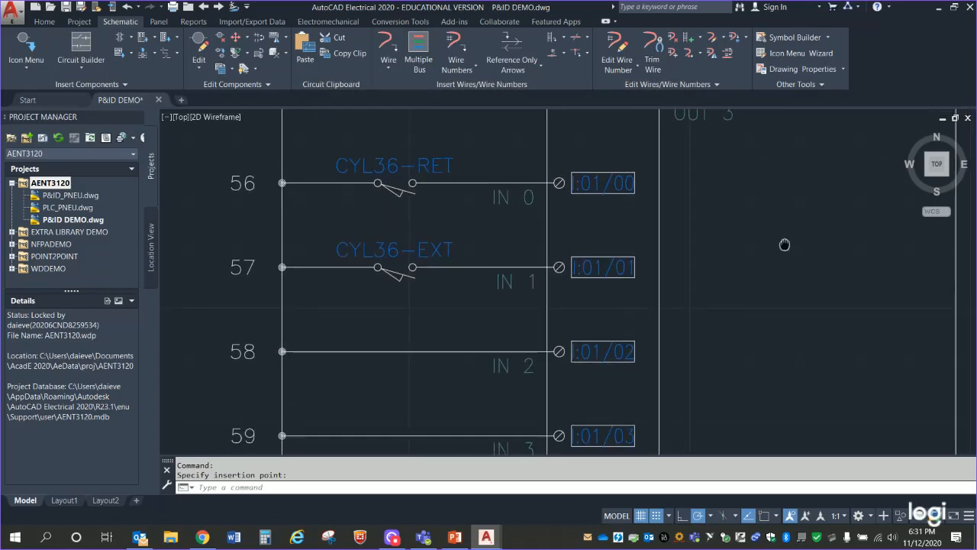
mouse_move(804, 323)
middle_mouse_down()
mouse_move(856, 270)
mouse_move(791, 282)
middle_mouse_up()
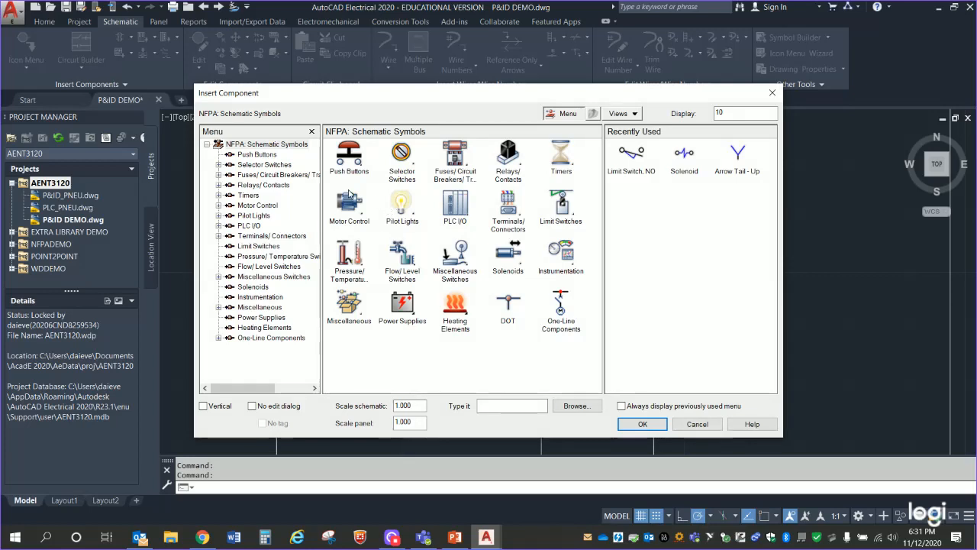
left_click(634, 153)
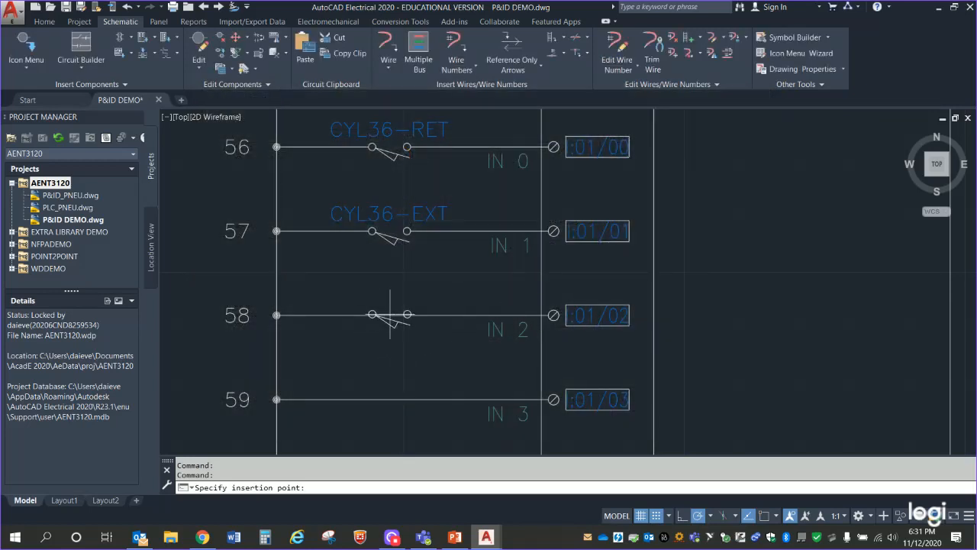
left_click(389, 315)
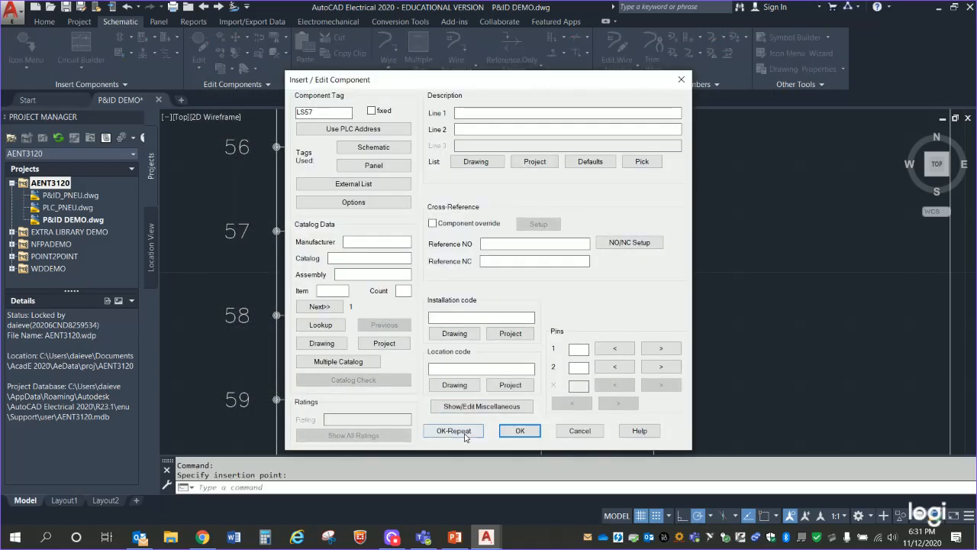
left_click(509, 491)
left_click(389, 399)
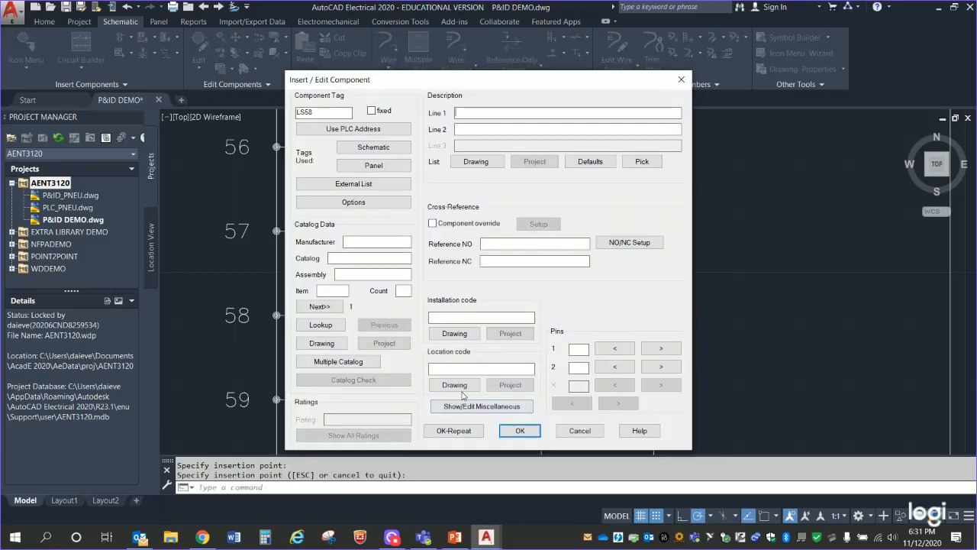
left_click(510, 433)
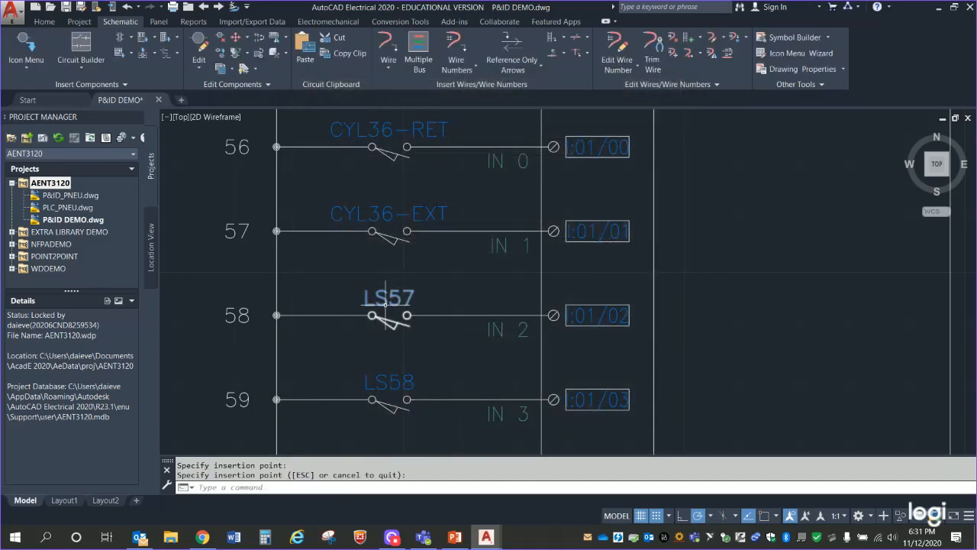
key("Escape")
Change the TAG1 value of the IN 2 limit switch at line 58 to CYL39-RET.
double_click(386, 302)
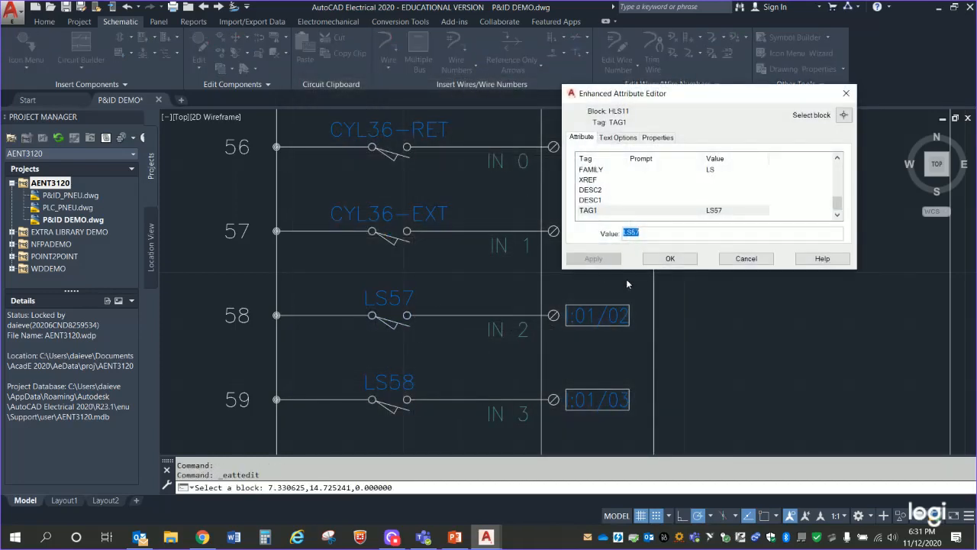
type("CYL3")
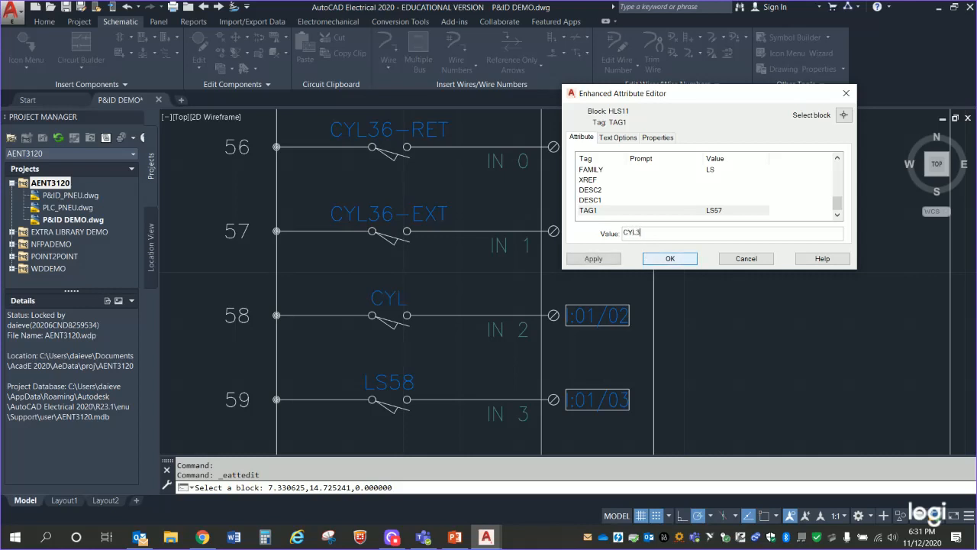
type("9-RET")
left_click(656, 258)
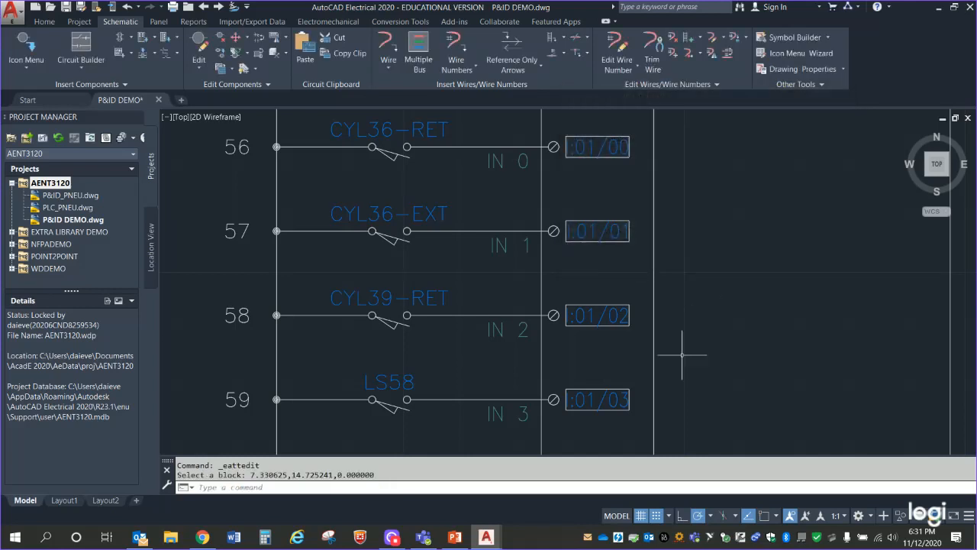
Change the TAG1 value of the IN 3 limit switch at line 59 to CYL39-EXT.
left_click(397, 383)
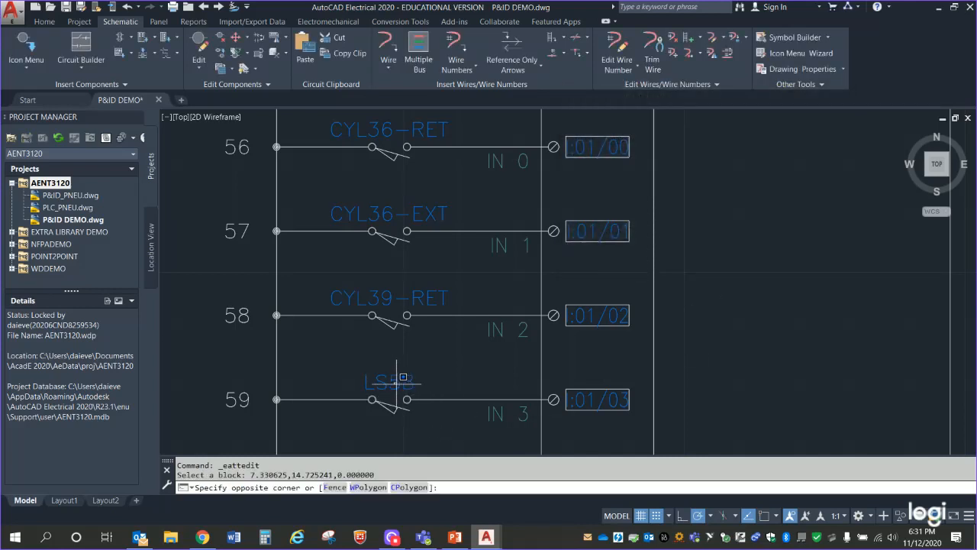
key("Escape")
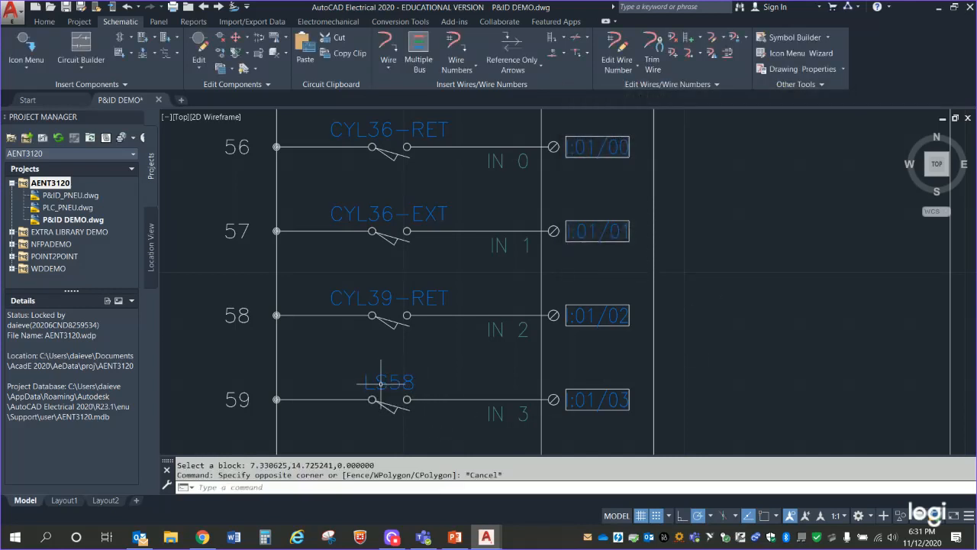
left_click(381, 383)
double_click(386, 382)
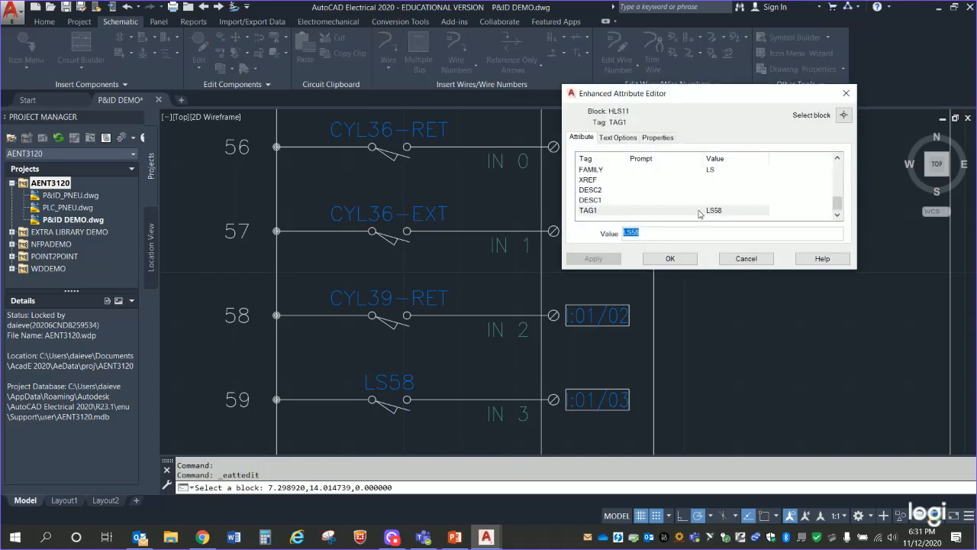
type("CYL")
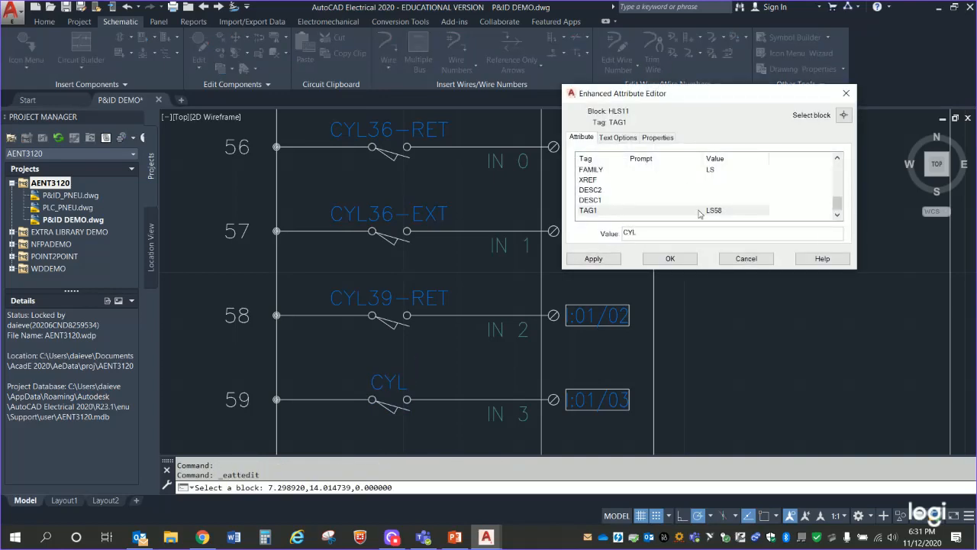
type("39-EXT")
left_click(693, 262)
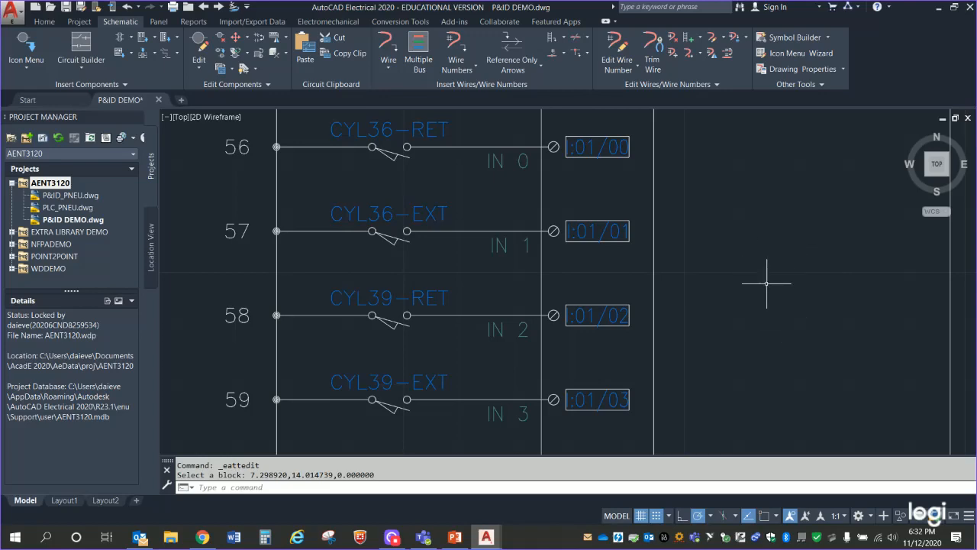
Move the whole Service Air diagram up and closer to the PLC ladder within the drawing border.
scroll(767, 299, "down", 2)
scroll(822, 330, "down", 5)
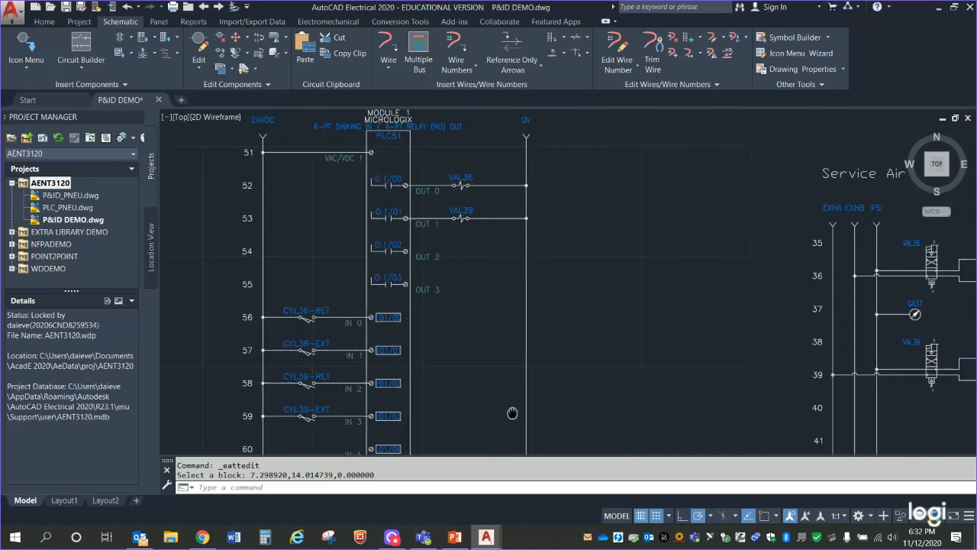
scroll(726, 380, "down", 3)
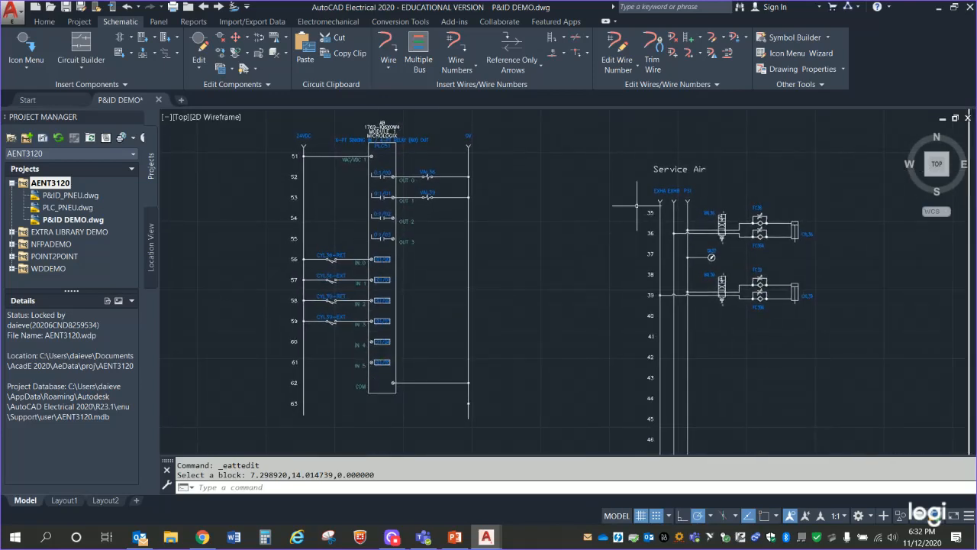
scroll(563, 290, "down", 1)
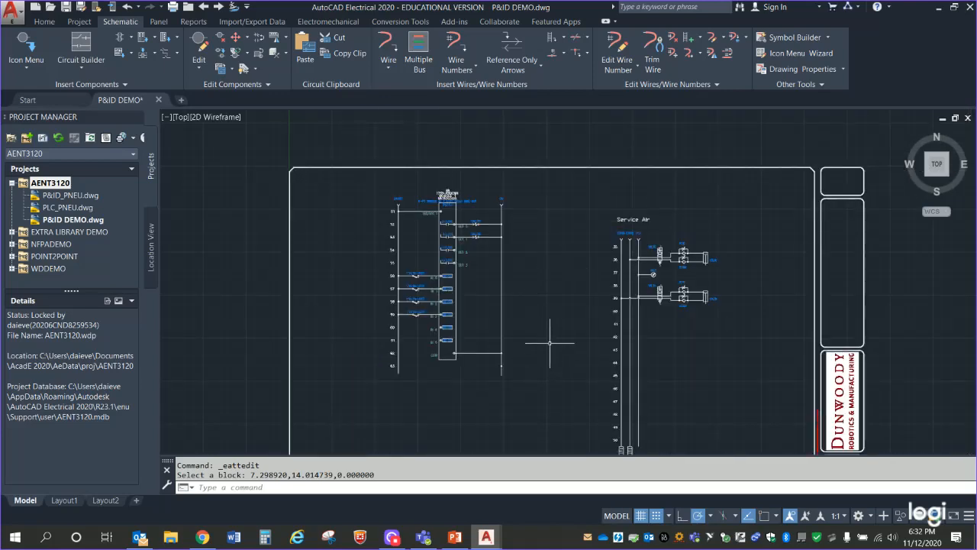
scroll(565, 230, "down", 1)
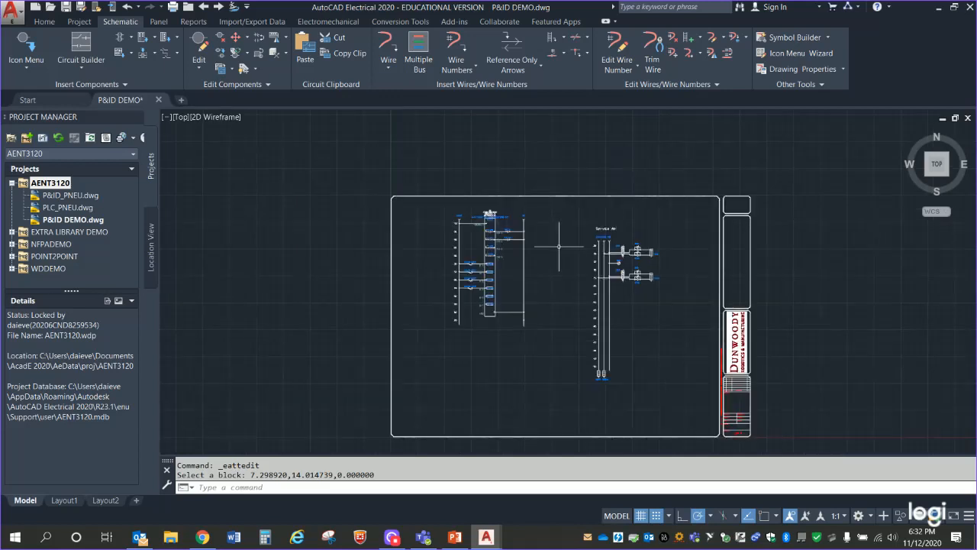
left_click(568, 216)
left_click(691, 386)
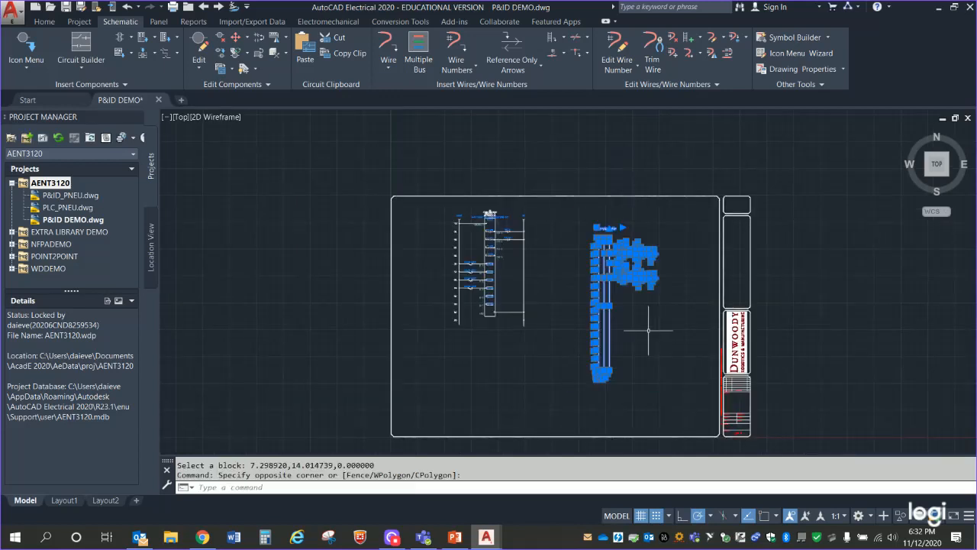
left_click_drag(610, 317, 574, 305)
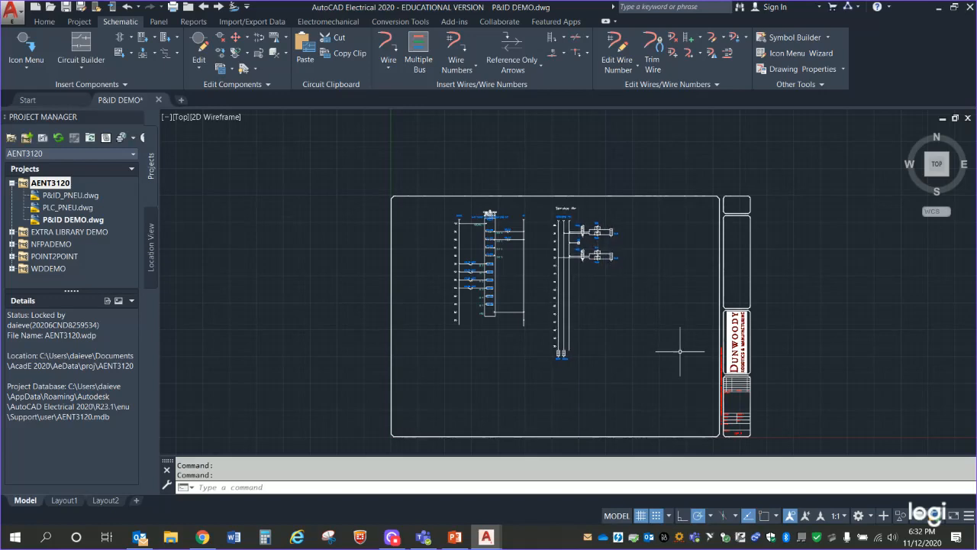
Compare the VAL36 and VAL39 solenoids and cylinder limit switches in the PLC ladder with the Service Air circuit.
scroll(674, 398, "up", 5)
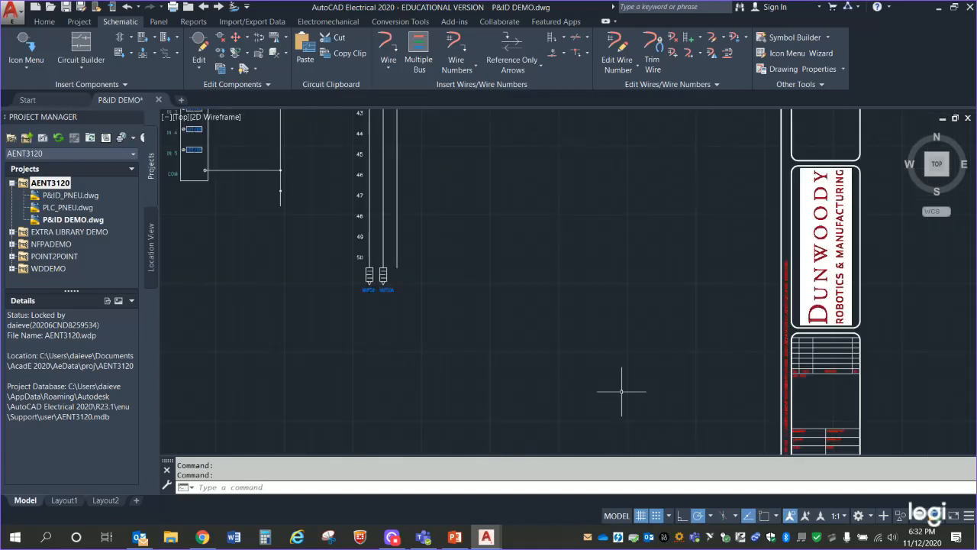
middle_click_drag(608, 332, 712, 443)
middle_click_drag(701, 327, 756, 453)
middle_click_drag(764, 352, 796, 418)
scroll(779, 375, "up", 4)
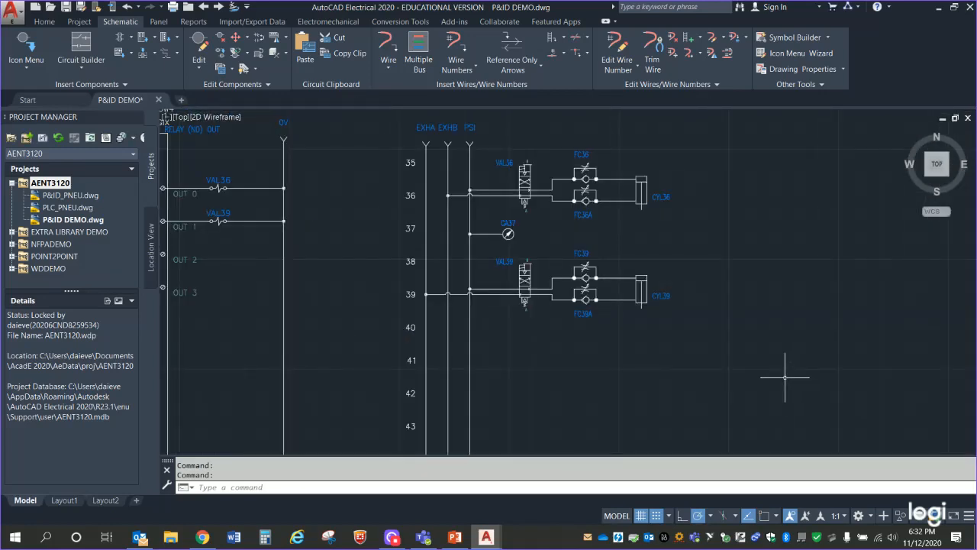
scroll(774, 371, "up", 5)
middle_click_drag(659, 373, 715, 393)
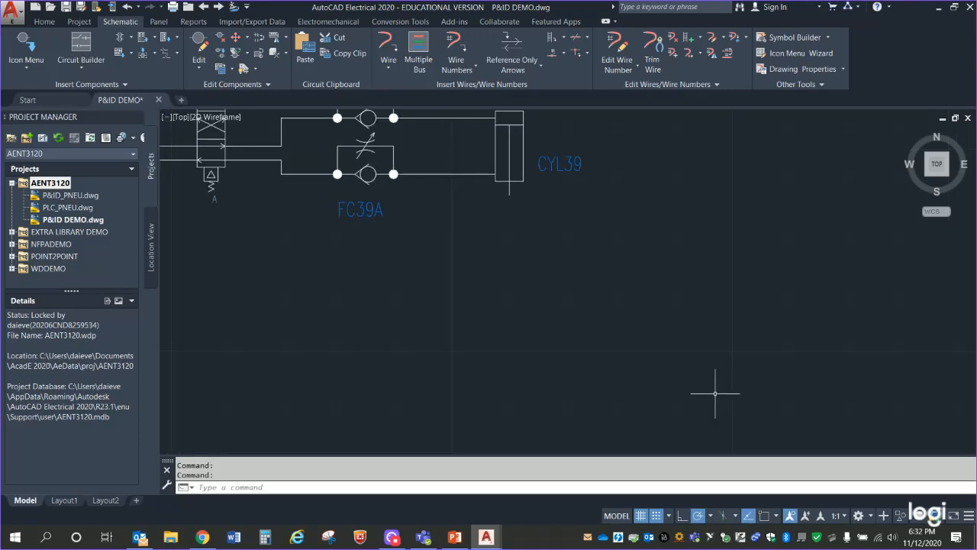
mouse_move(601, 330)
middle_mouse_down()
mouse_move(639, 351)
mouse_move(919, 417)
middle_mouse_up()
scroll(740, 394, "down", 2)
middle_click_drag(733, 395, 885, 430)
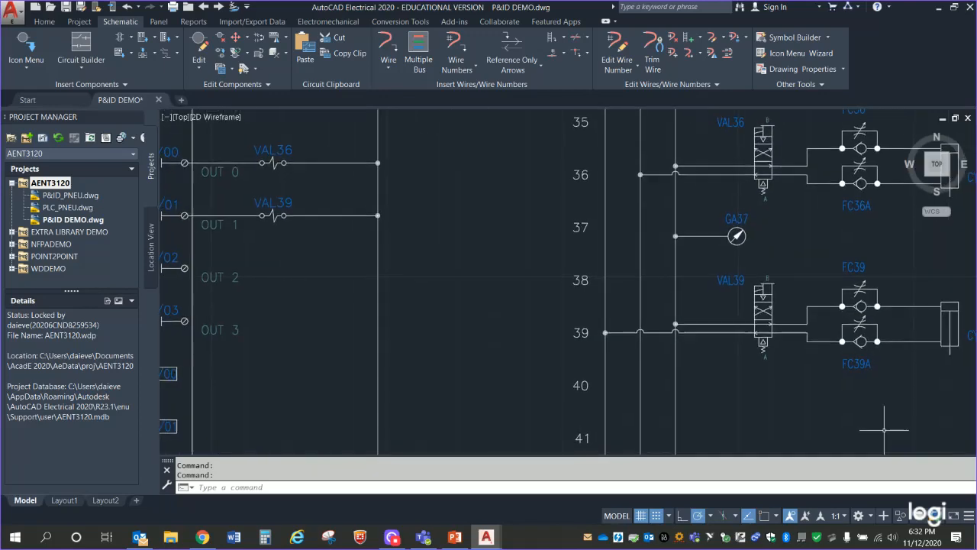
scroll(518, 328, "down", 2)
middle_click_drag(510, 334, 725, 304)
scroll(608, 314, "up", 3)
mouse_move(568, 331)
middle_mouse_down()
mouse_move(545, 353)
mouse_move(489, 479)
mouse_move(393, 393)
middle_mouse_up()
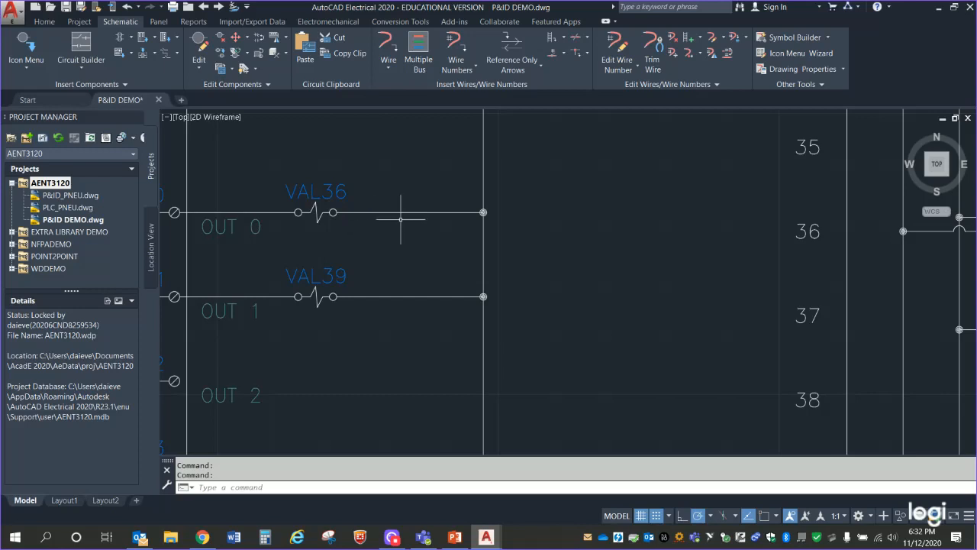
scroll(458, 291, "down", 4)
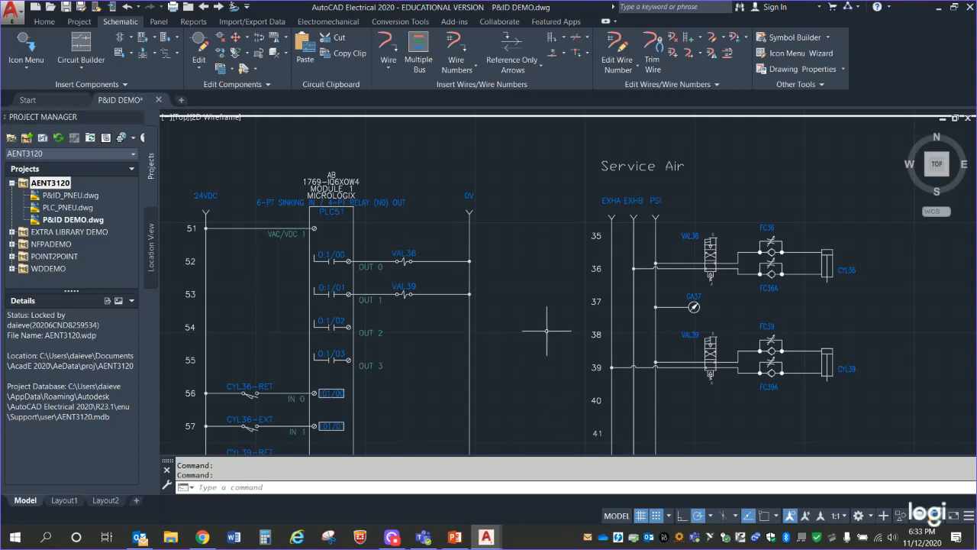
scroll(547, 332, "down", 2)
scroll(534, 323, "up", 3)
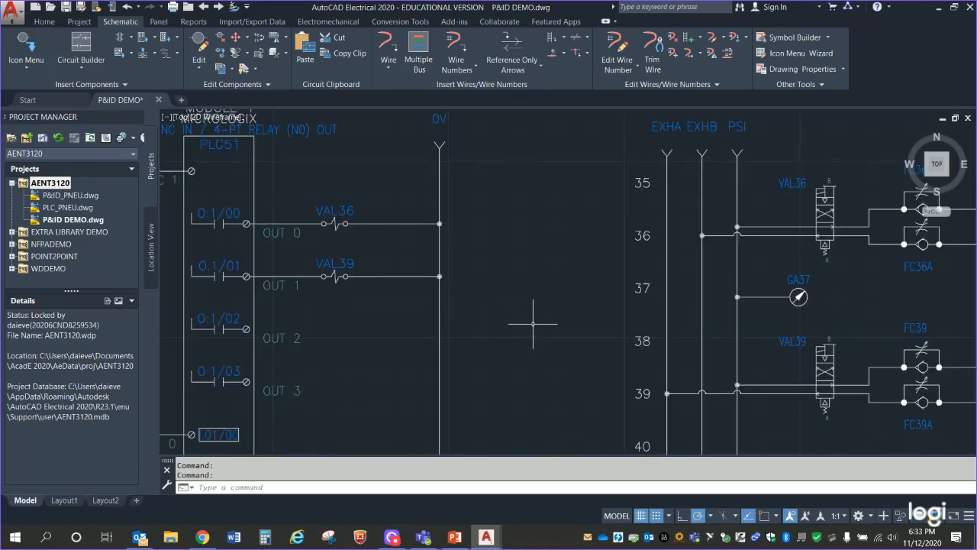
scroll(533, 323, "down", 2)
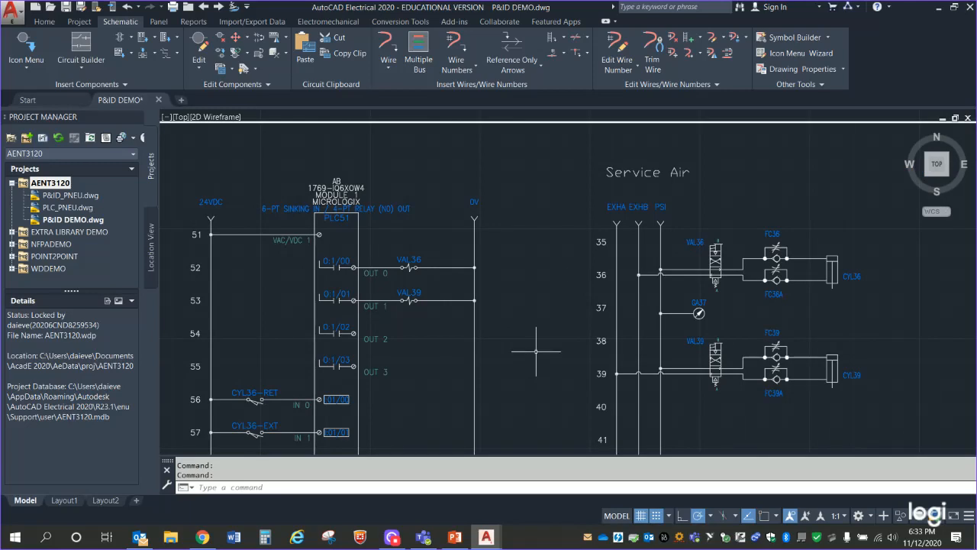
scroll(536, 351, "down", 2)
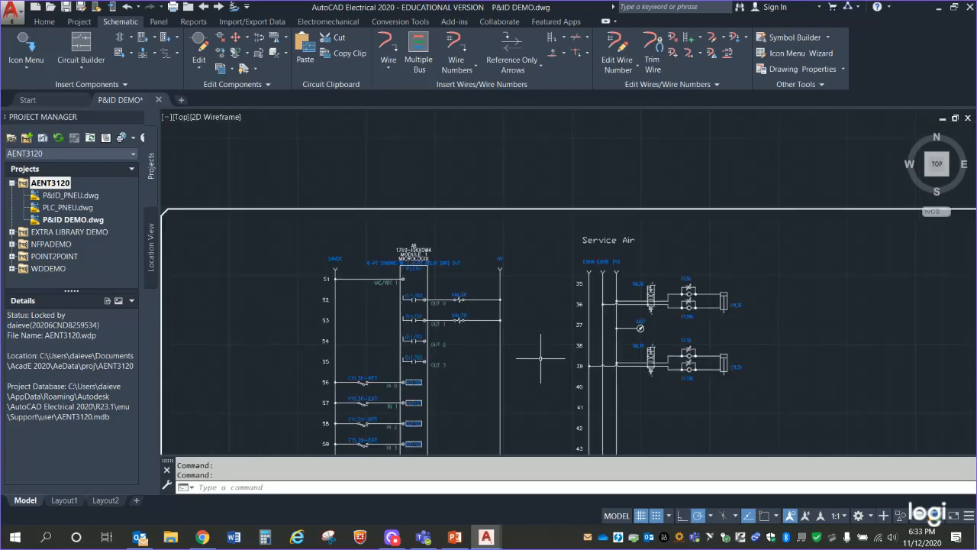
Save the P&ID DEMO drawing.
scroll(535, 351, "up", 4)
scroll(536, 352, "down", 2)
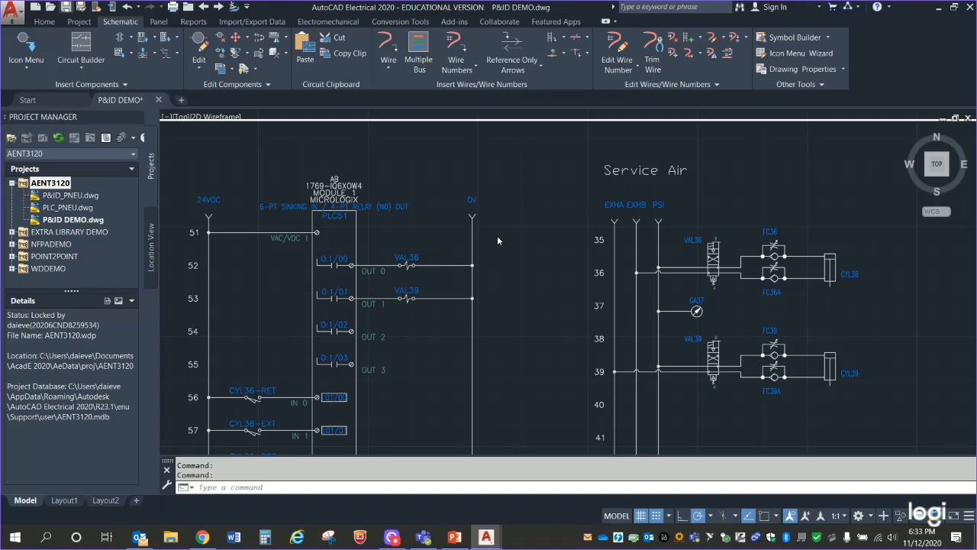
key("ctrl+s")
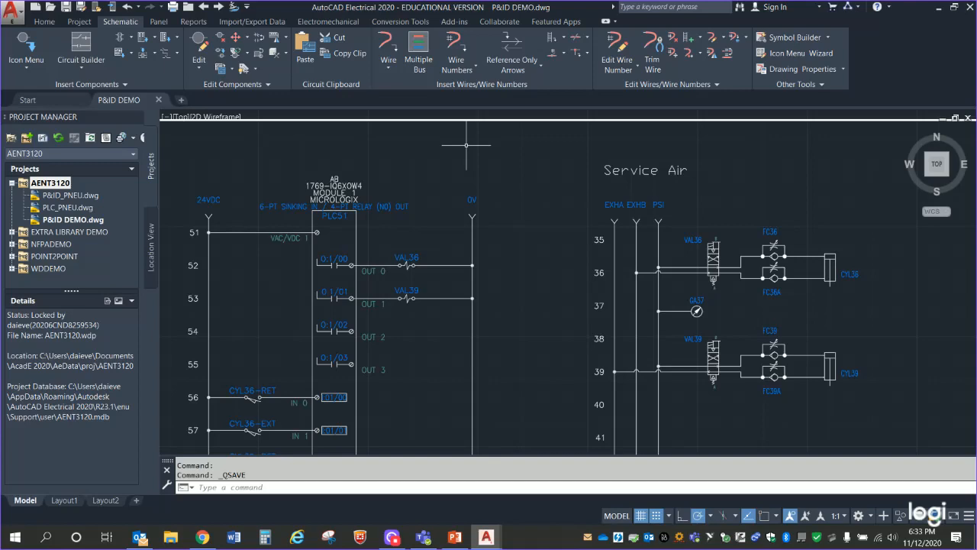
Review the Service Air valves and cylinders alongside the PLC ladder's solenoid outputs and limit switch inputs.
scroll(691, 342, "down", 2)
scroll(588, 338, "up", 6)
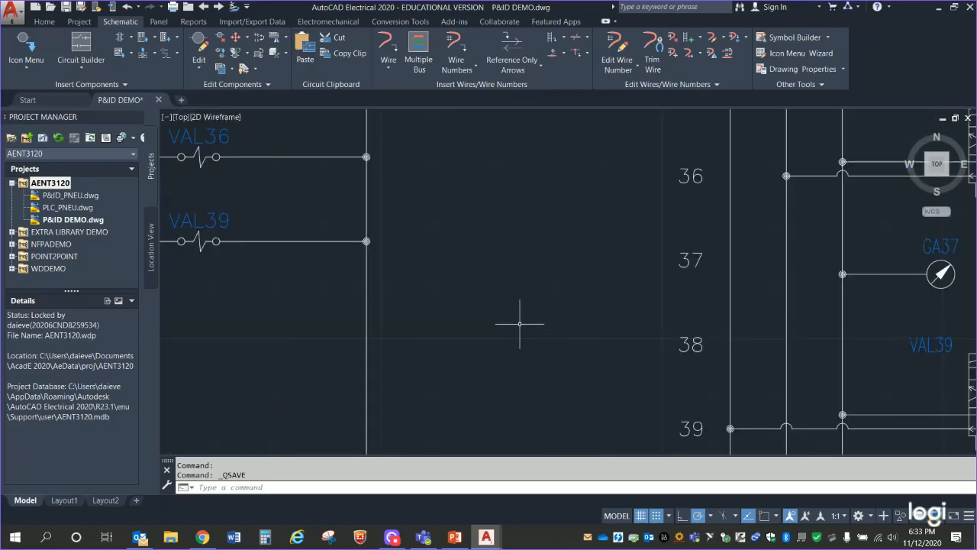
middle_click_drag(615, 313, 200, 296)
scroll(451, 329, "down", 2)
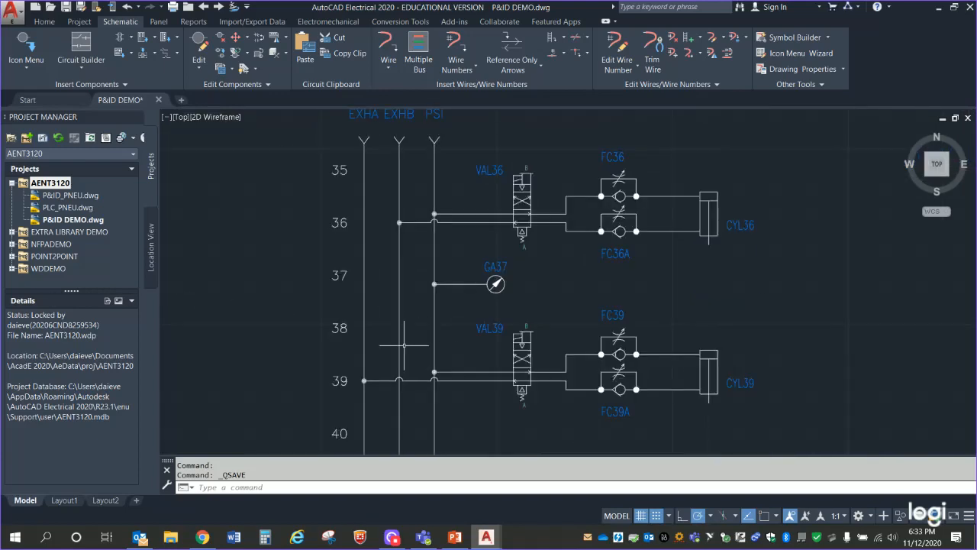
scroll(404, 345, "down", 3)
scroll(657, 224, "up", 3)
scroll(632, 287, "up", 2)
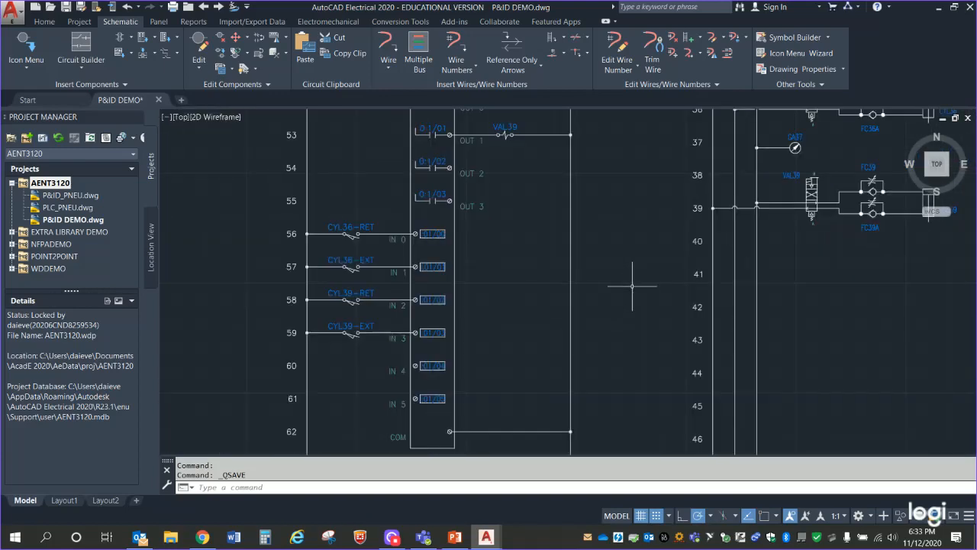
middle_click_drag(634, 290, 636, 436)
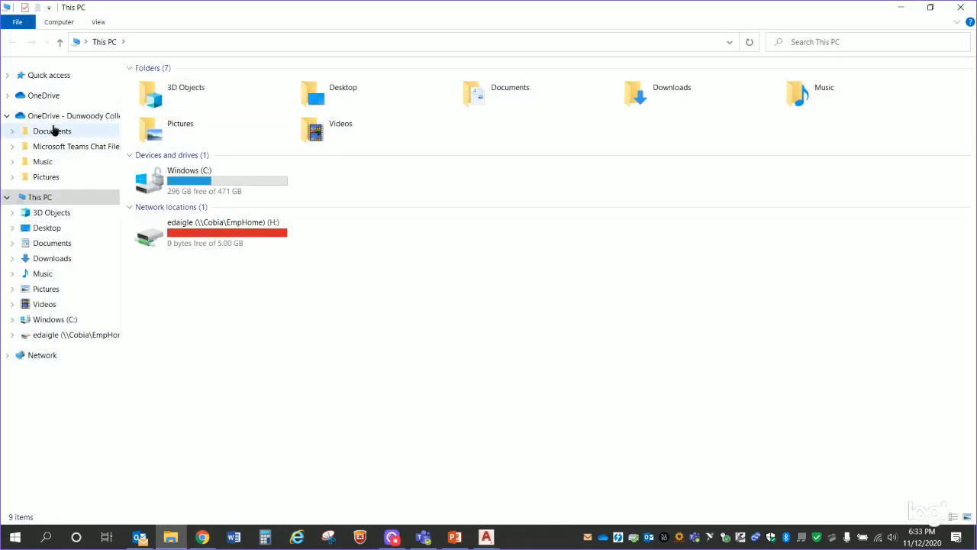
Switch to File Explorer and open Homework 012 from the Homework folder of AENT3120 - CAD for Electrical Controls.
left_click(53, 130)
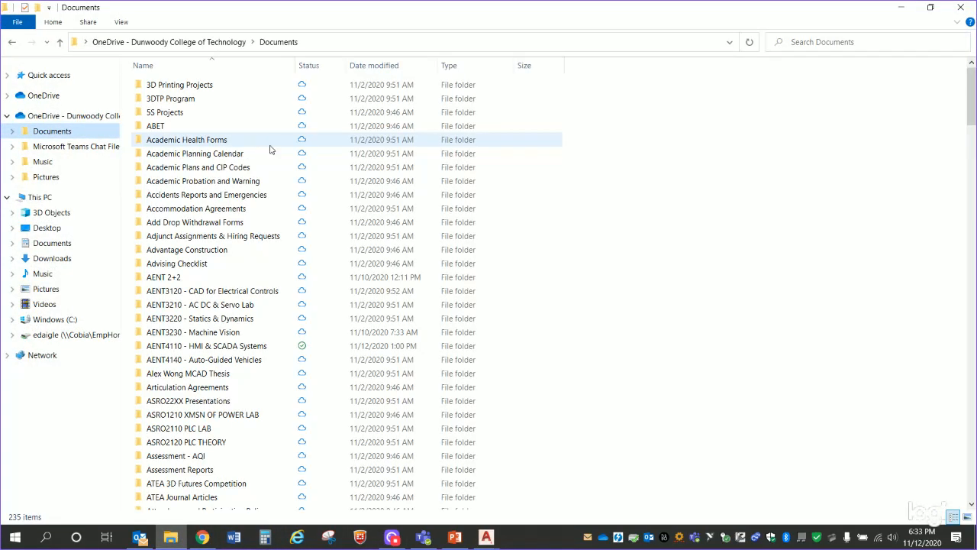
left_click_drag(973, 103, 974, 126)
double_click(237, 116)
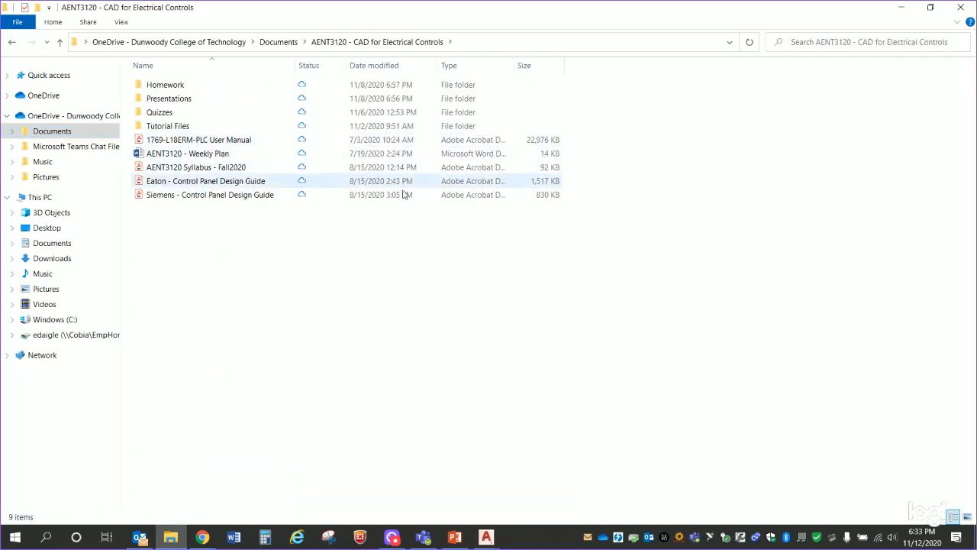
double_click(189, 84)
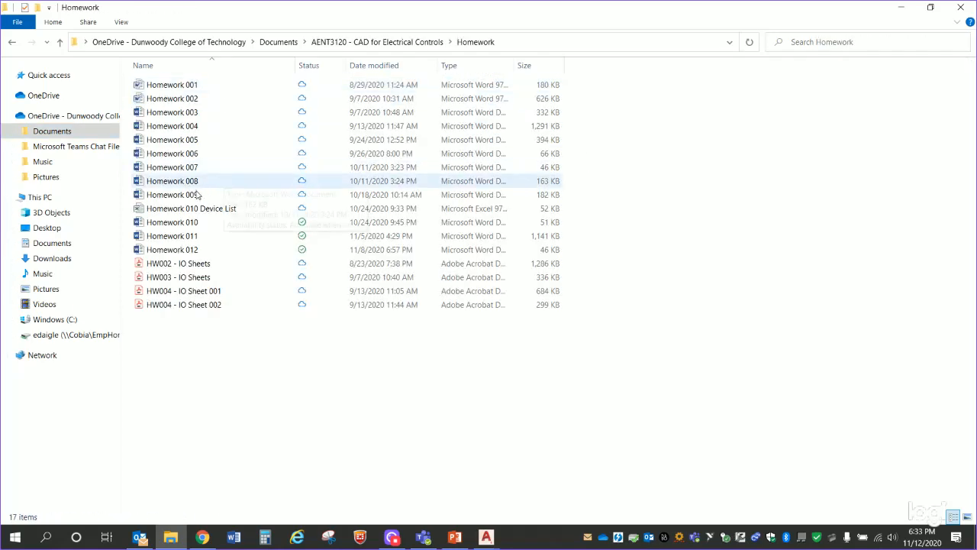
double_click(184, 250)
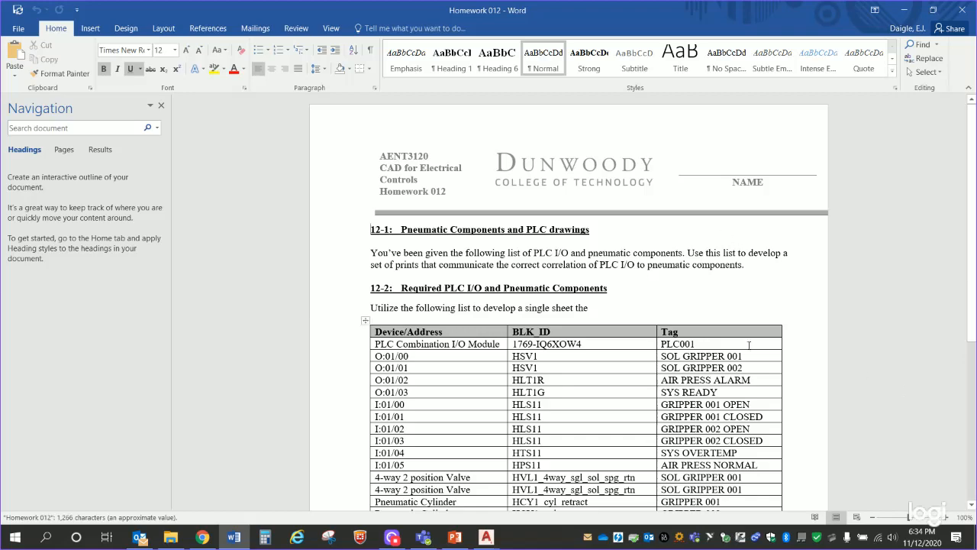
Close the Navigation pane and enlarge the page to 110% to read the required PLC I/O and pneumatic components table.
left_click(161, 104)
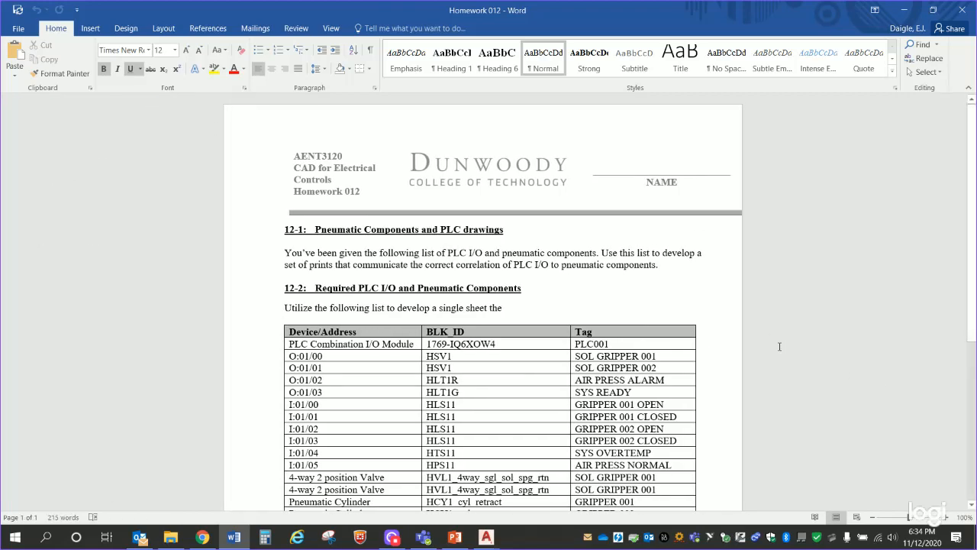
left_click_drag(972, 268, 917, 269)
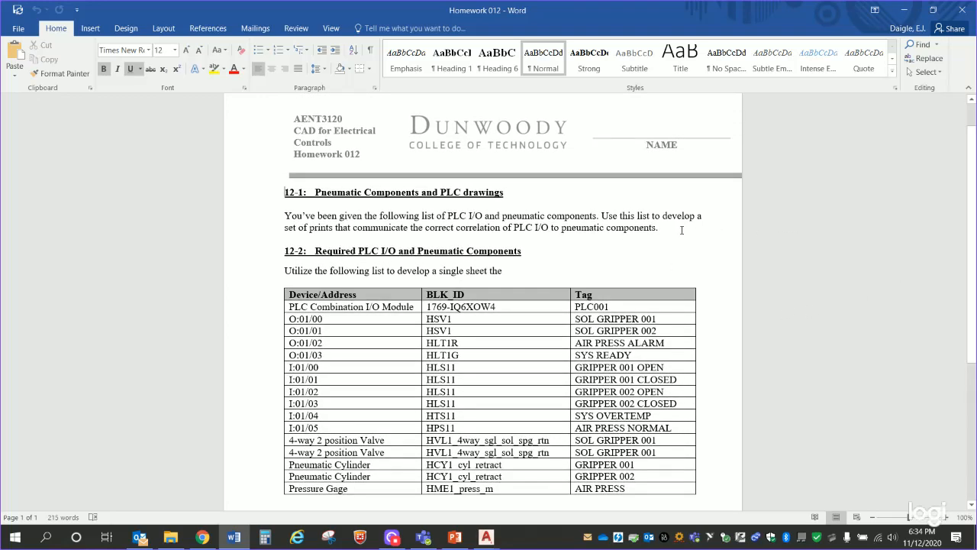
left_click(946, 517)
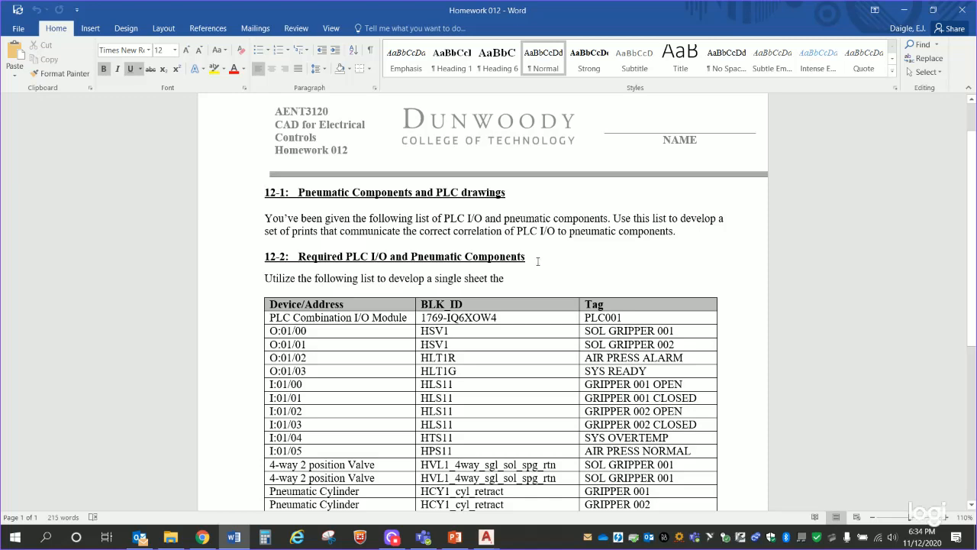
scroll(488, 305, "down", 2)
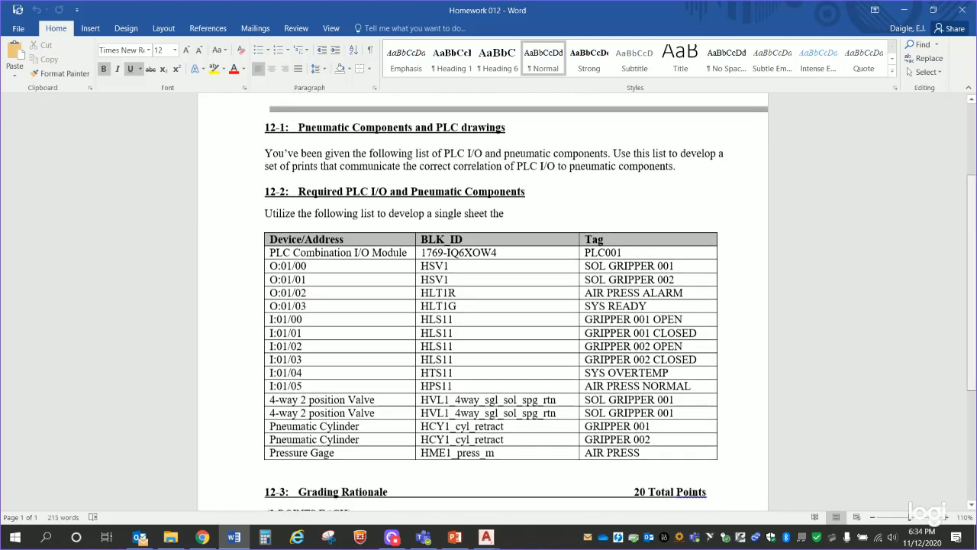
scroll(516, 149, "down", 3)
Highlight the PLC Combination I/O Module row, the two SOL GRIPPER tags and their HSV1 block IDs in the table.
left_click_drag(631, 157, 269, 159)
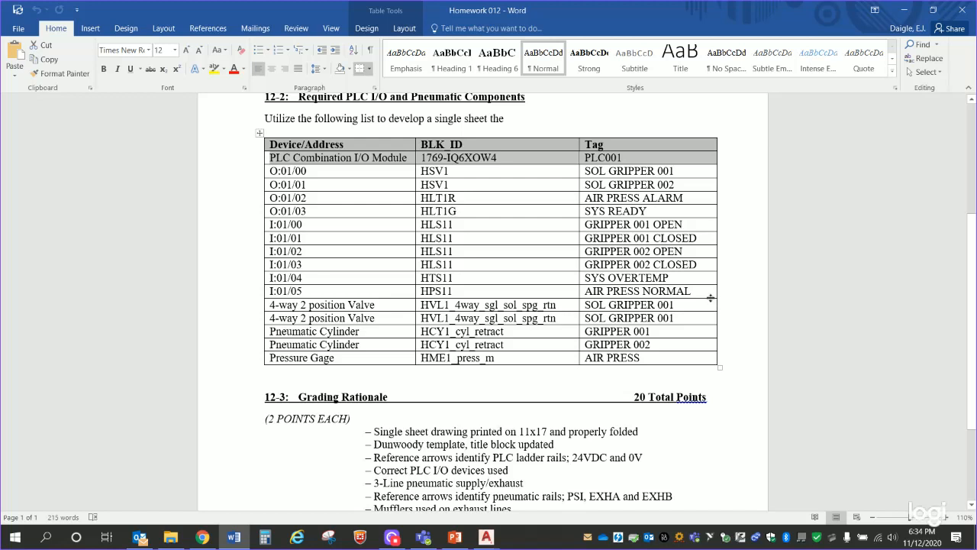
left_click(684, 184)
left_click_drag(677, 183, 589, 173)
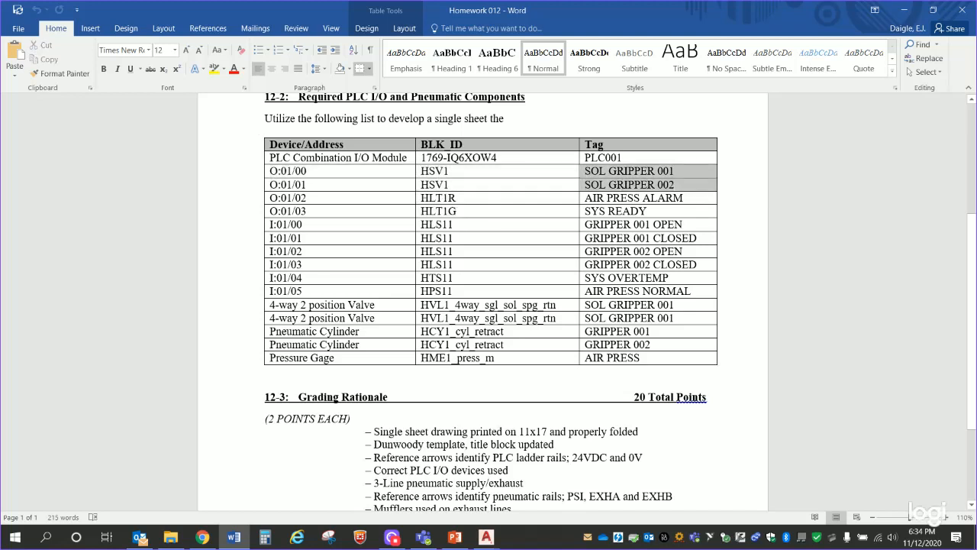
left_click_drag(455, 186, 429, 173)
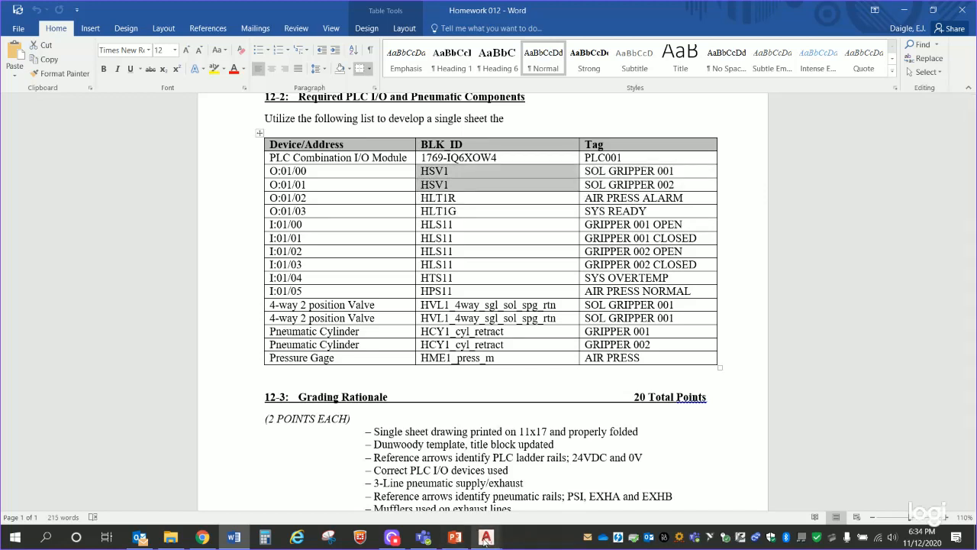
Switch to AutoCAD Electrical and check the block name of the CYL36 cylinder in its attributes.
mouse_move(484, 538)
left_click(548, 506)
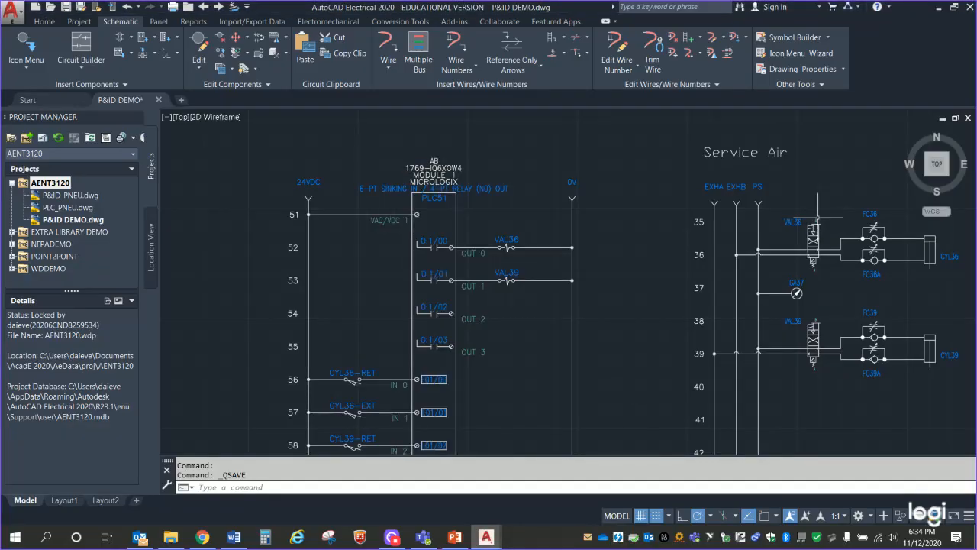
middle_click_drag(639, 227, 406, 219)
scroll(823, 252, "up", 4)
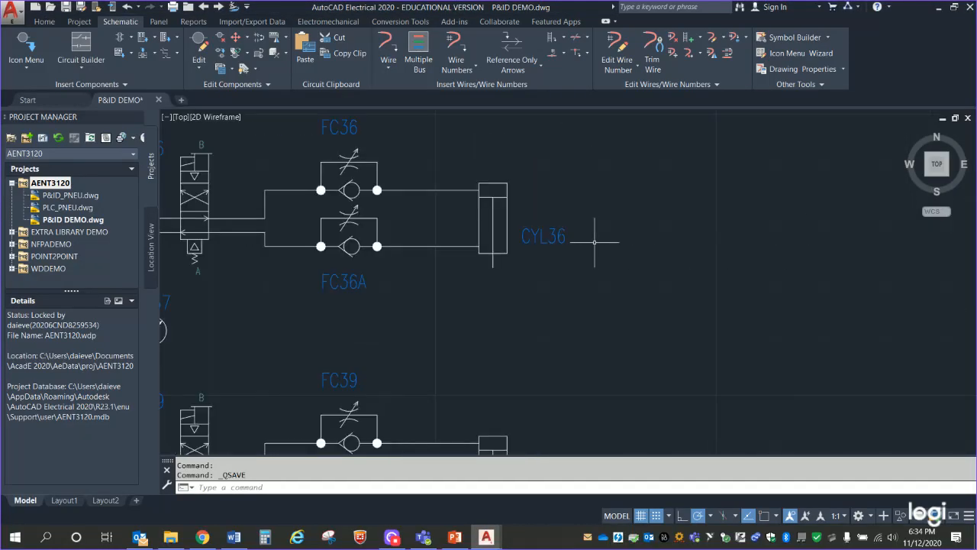
left_click(494, 198)
key("Escape")
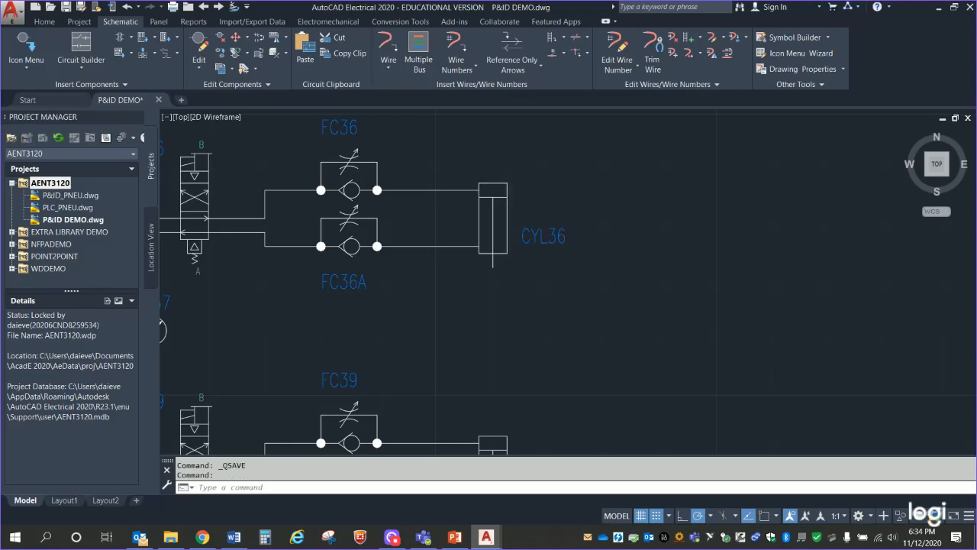
double_click(571, 232)
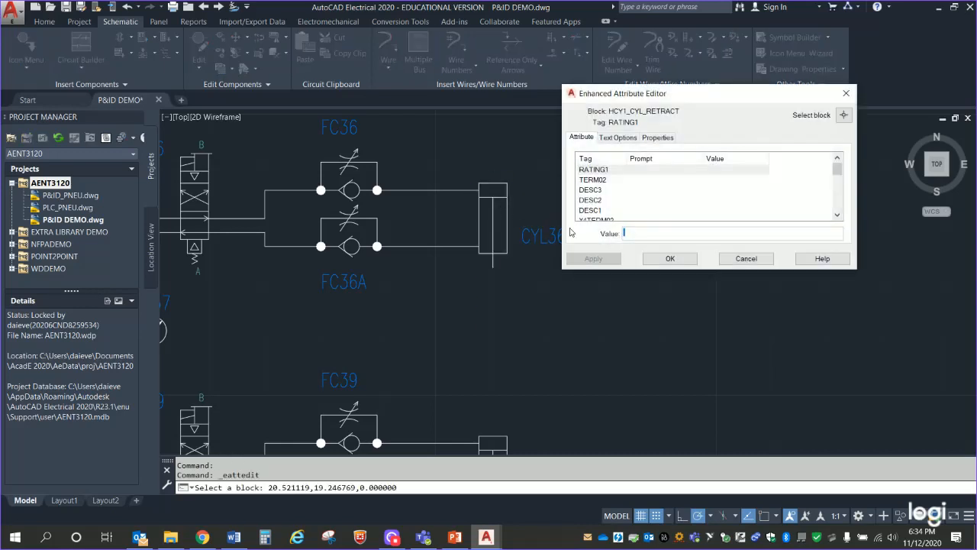
left_click(846, 93)
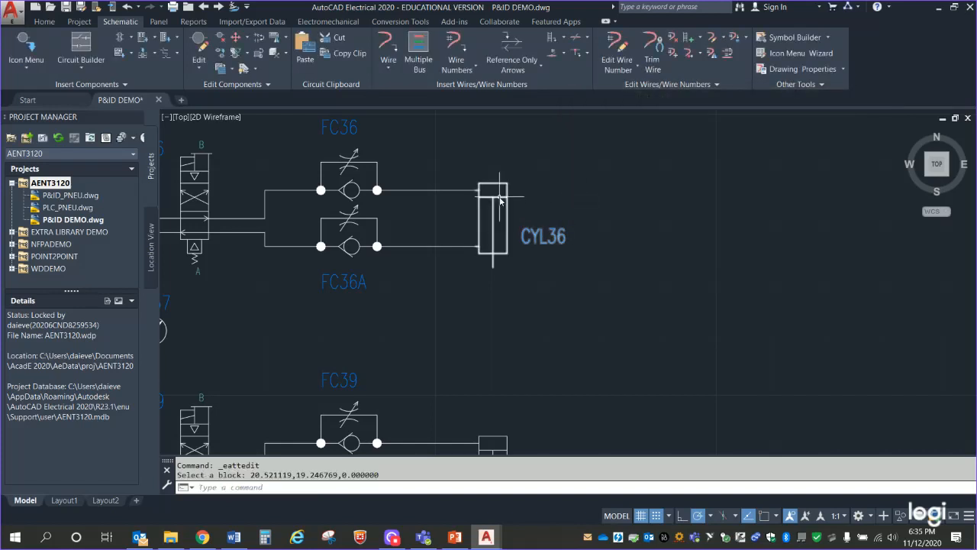
Look at the CYL36 cylinder's component data, cancel the edit, and recheck its block name in the attributes.
right_click(500, 200)
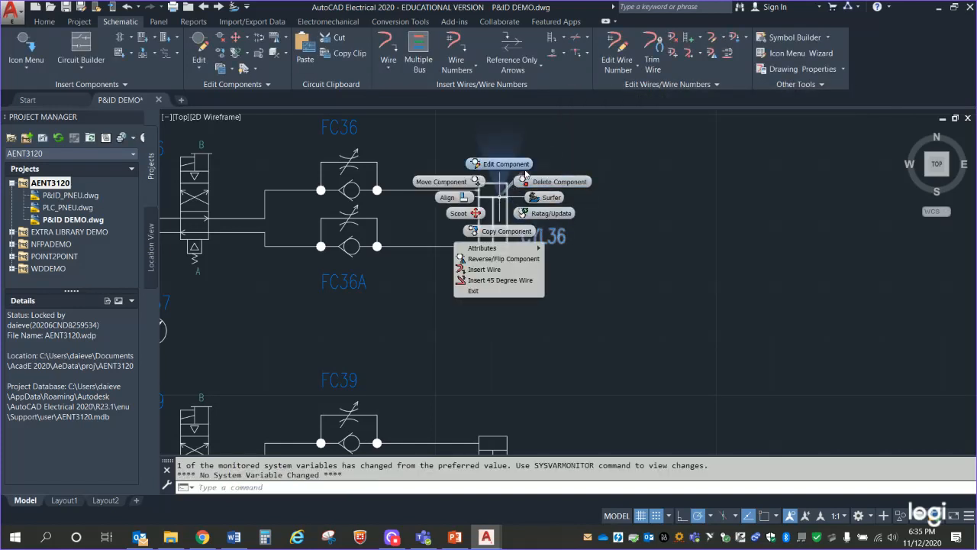
left_click(511, 164)
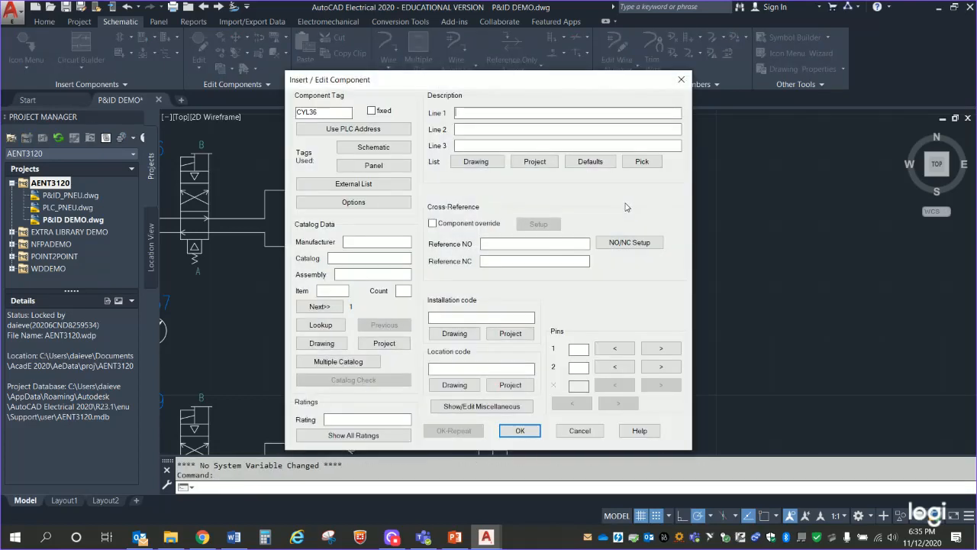
left_click(580, 431)
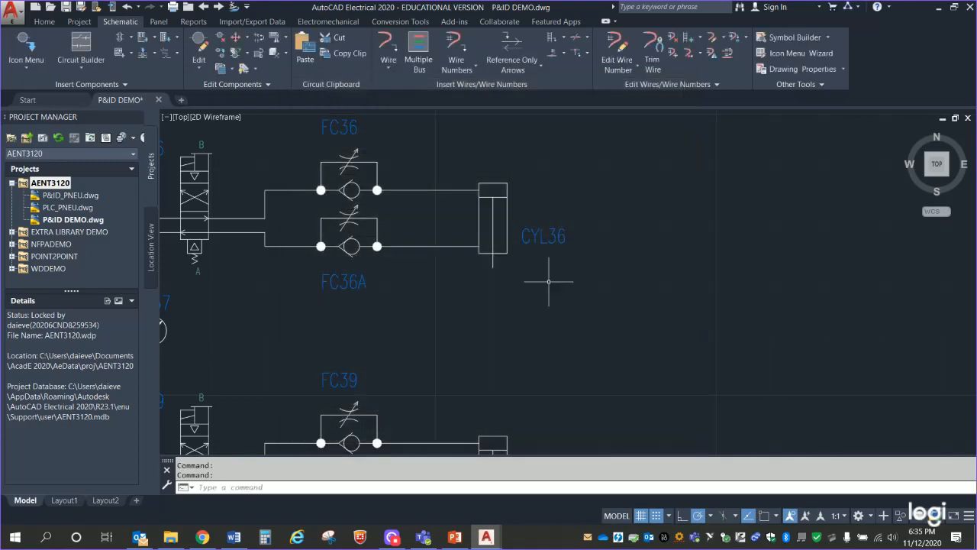
double_click(493, 197)
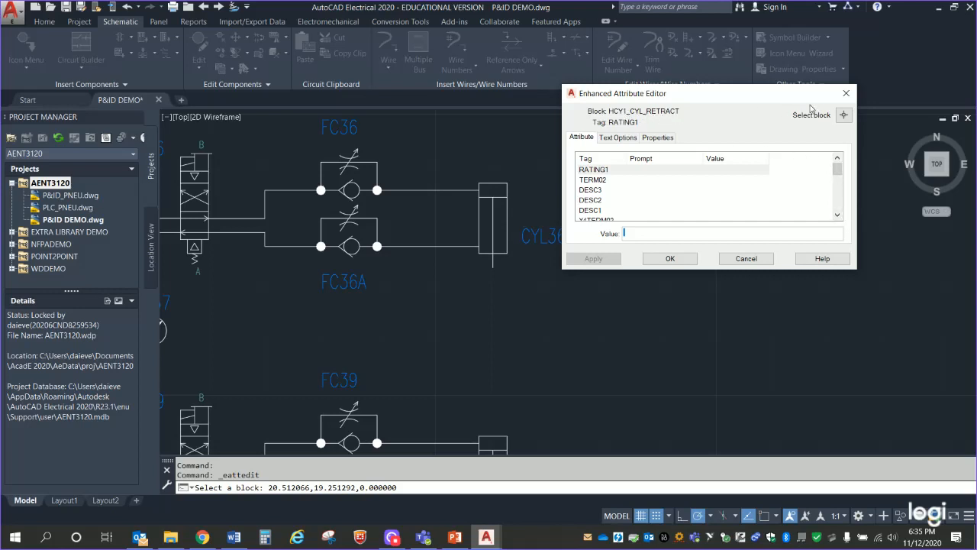
left_click(846, 92)
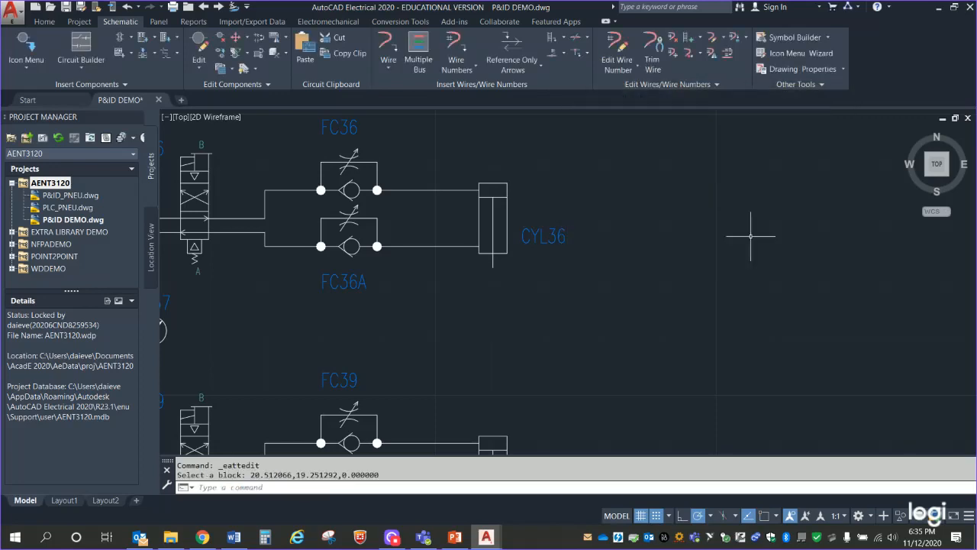
Switch to Word and highlight the first HSV1 block ID and its O:01/00 address in the Homework 012 table.
left_click(237, 539)
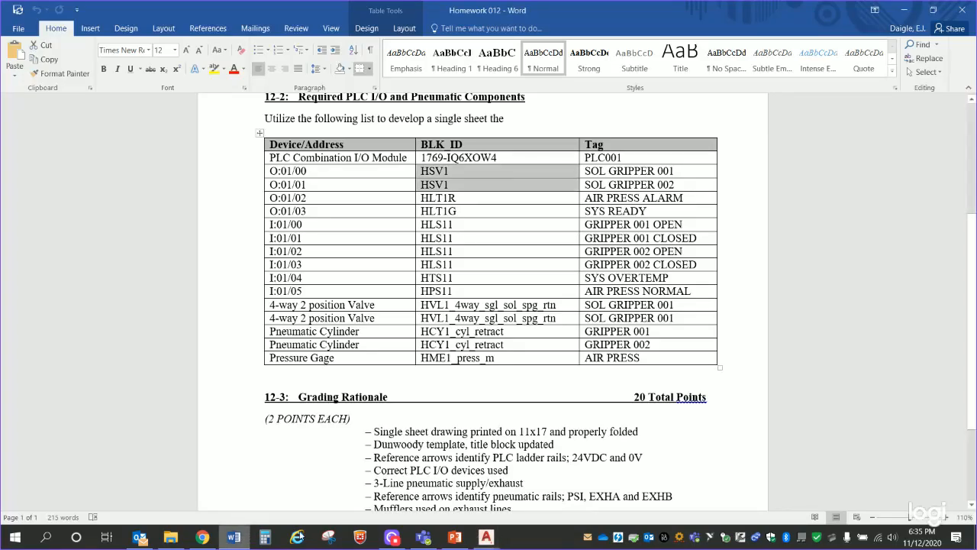
left_click(464, 184)
left_click_drag(461, 172, 419, 172)
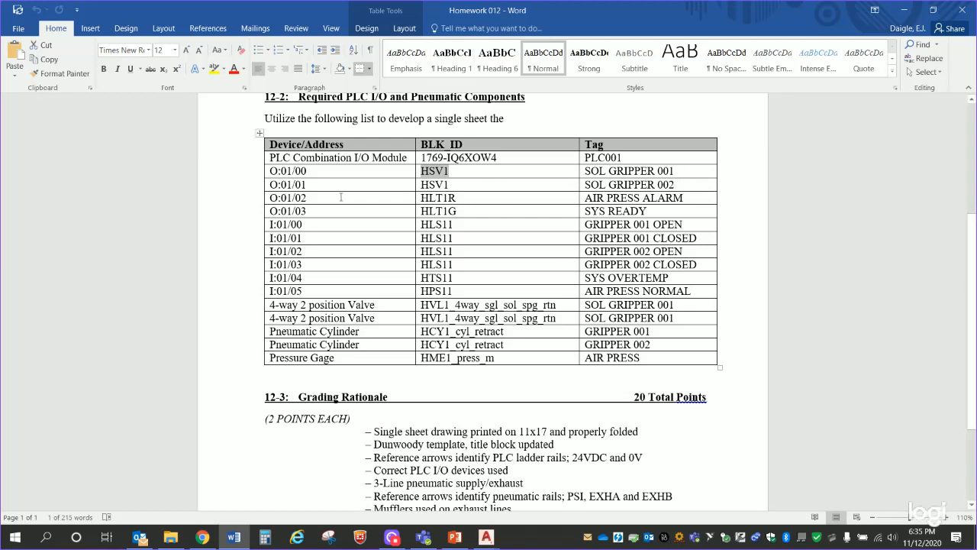
left_click_drag(311, 174, 268, 173)
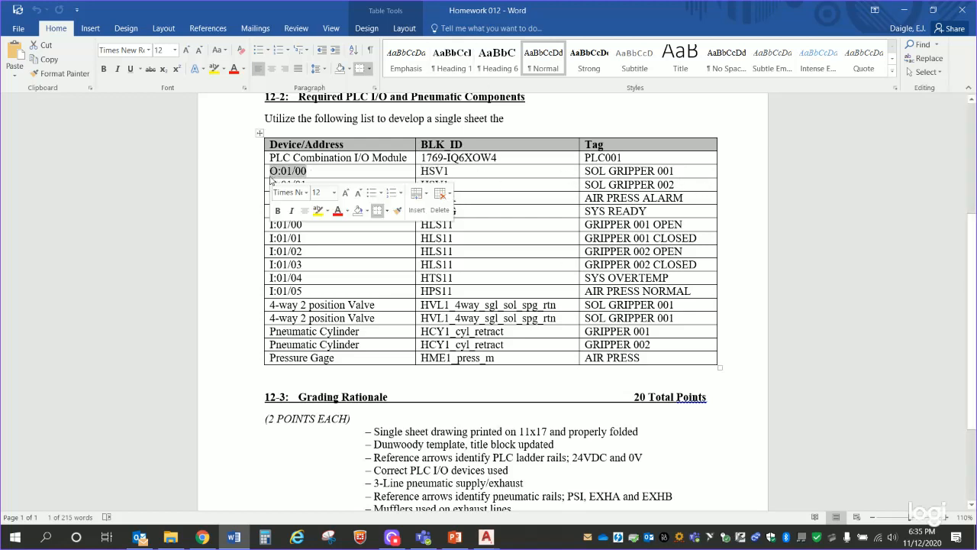
Switch to AutoCAD Electrical and check the block name of the VAL36 solenoid at OUT 0 in its attributes.
mouse_move(491, 540)
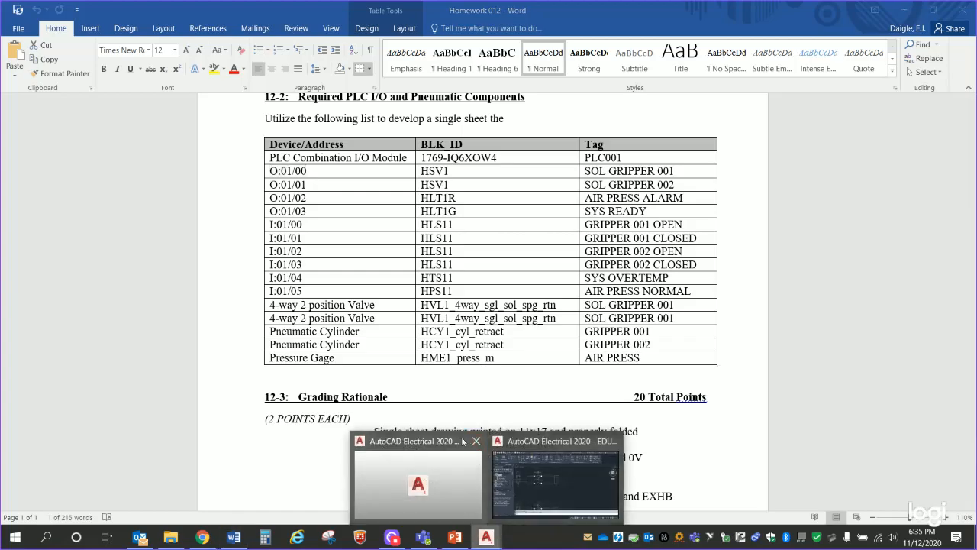
left_click(554, 494)
middle_click_drag(485, 331, 871, 333)
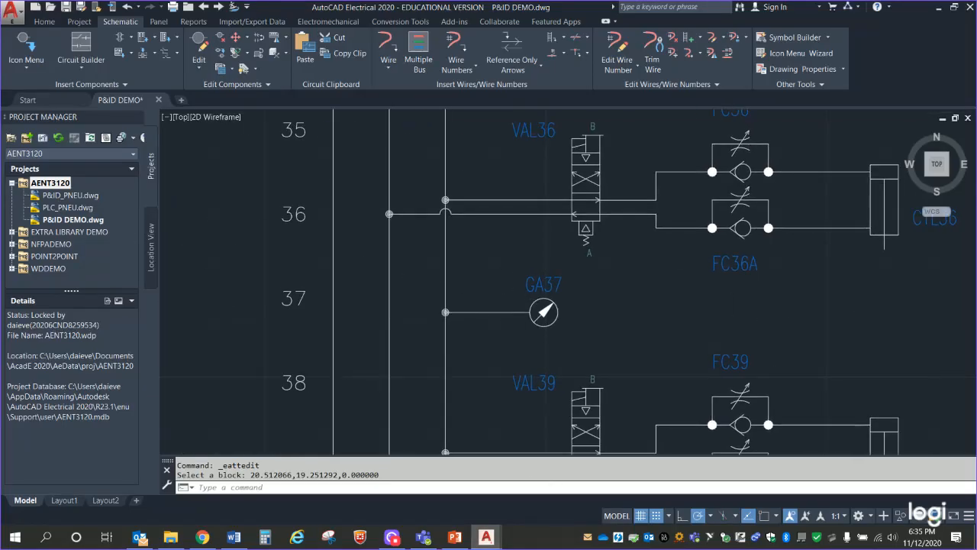
middle_click_drag(237, 233, 860, 344)
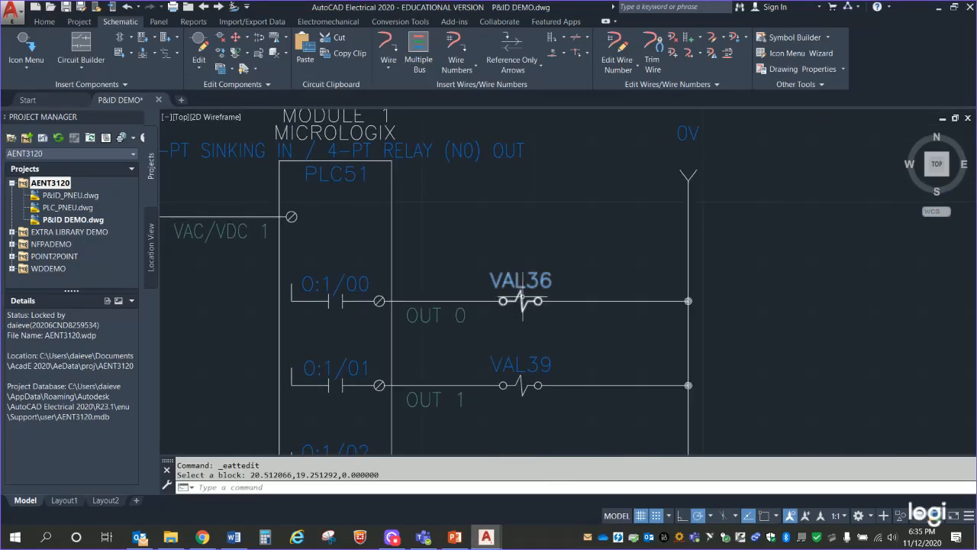
left_click(529, 301)
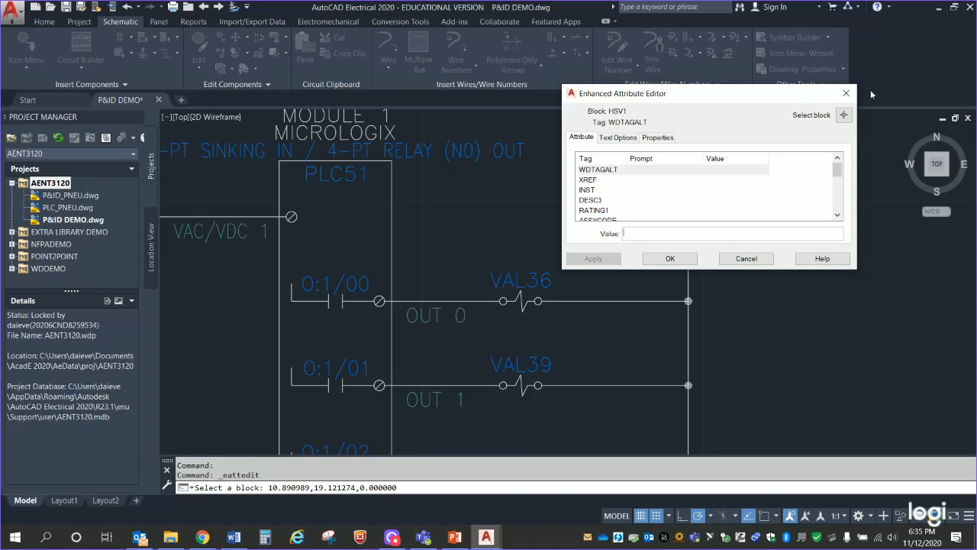
left_click(846, 93)
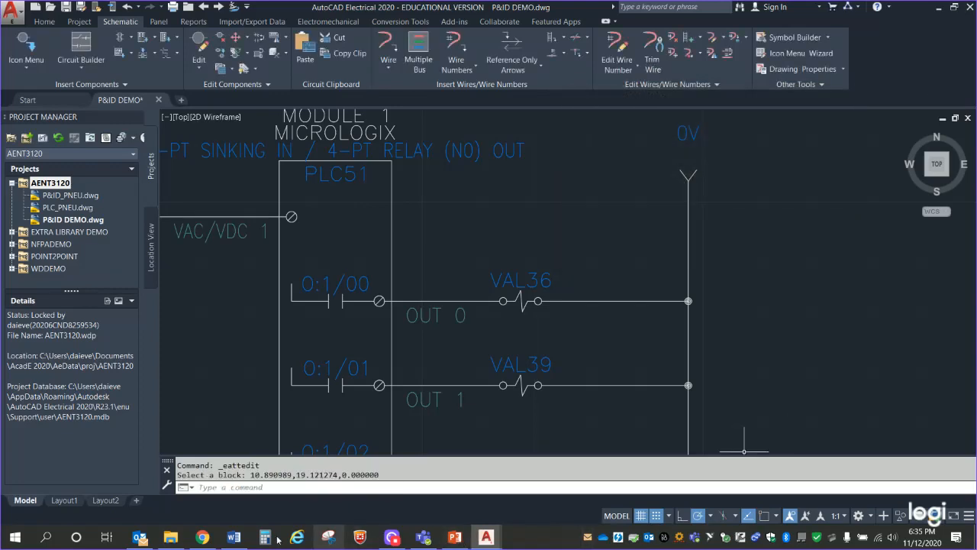
Switch to Word and highlight the O:01/00 row's address and block ID, and both HSV1 block IDs in the Homework 012 table.
left_click(233, 537)
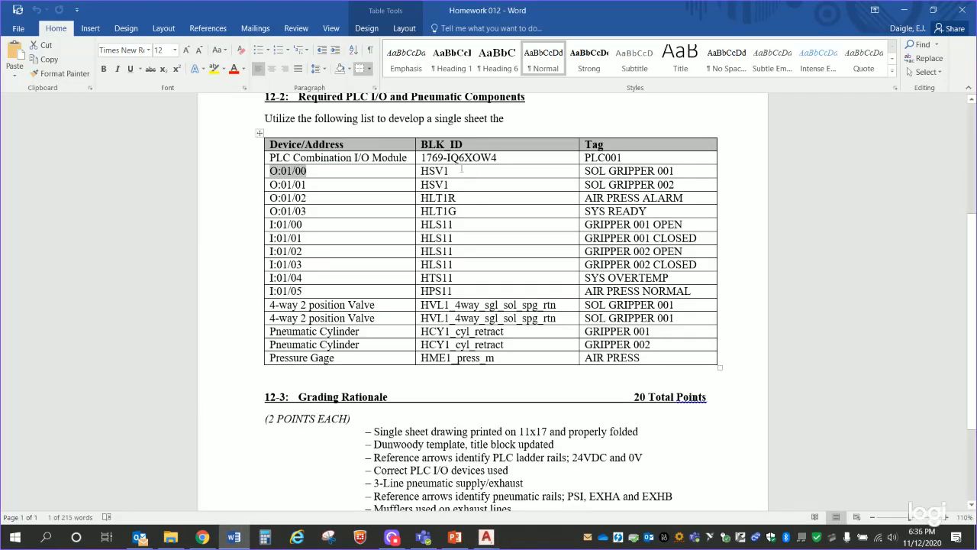
left_click_drag(461, 169, 405, 173)
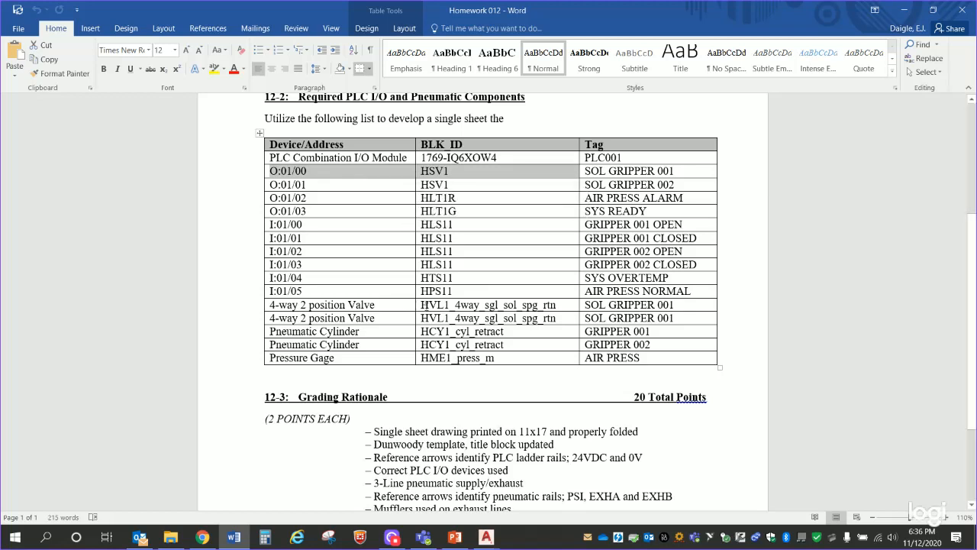
left_click(427, 278)
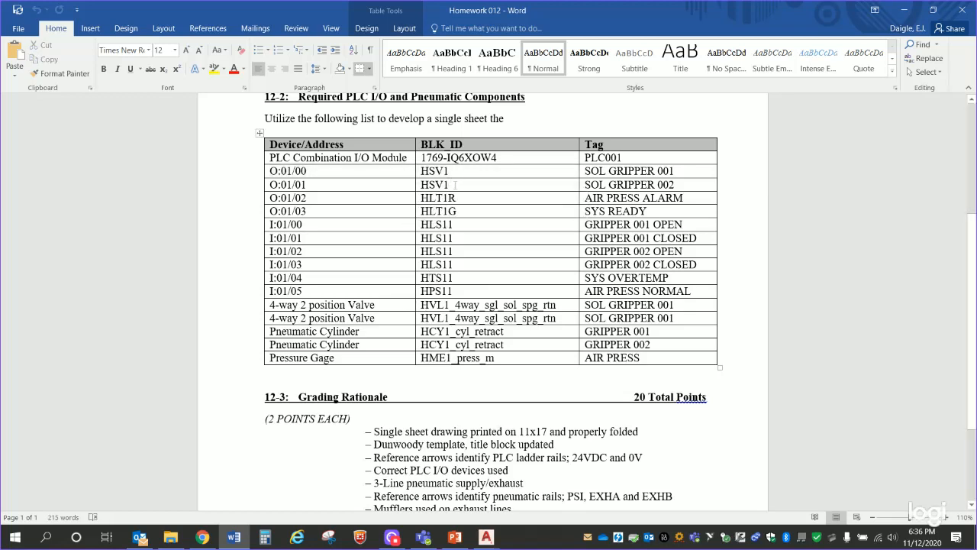
left_click_drag(455, 185, 429, 173)
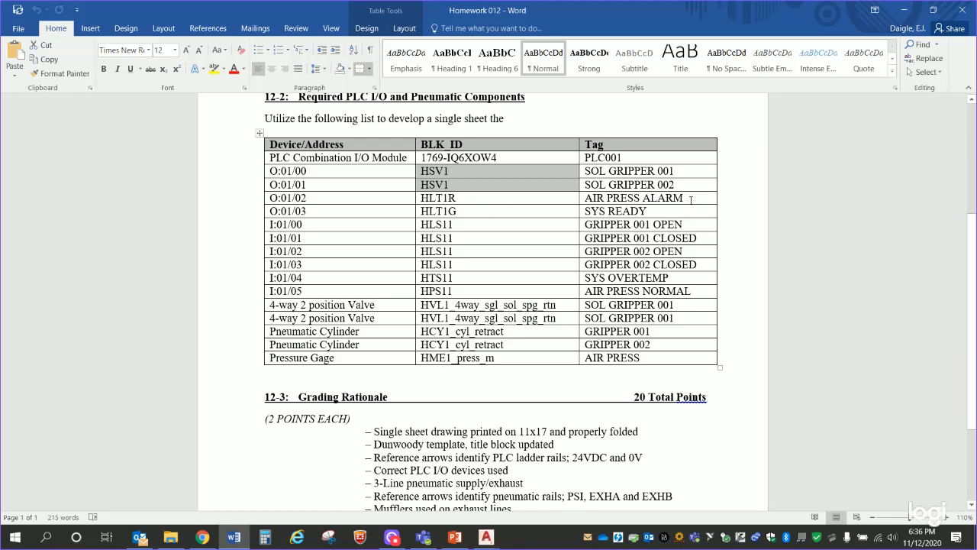
Highlight the HLT1R and HLT1G light block IDs and the HPS11 pressure switch block ID in the component table.
left_click(476, 203)
left_click_drag(457, 197, 420, 198)
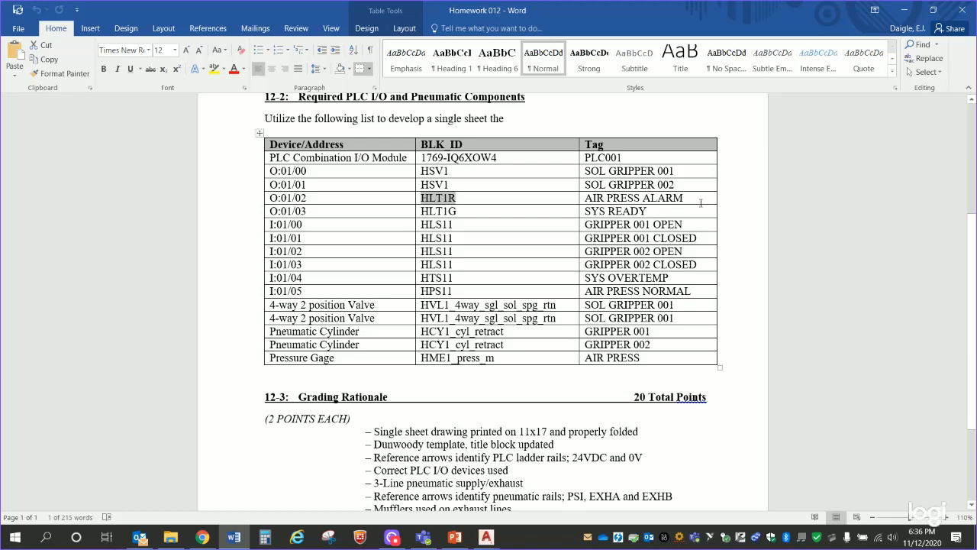
mouse_move(463, 211)
left_mouse_down()
mouse_move(270, 225)
mouse_move(459, 211)
left_mouse_up()
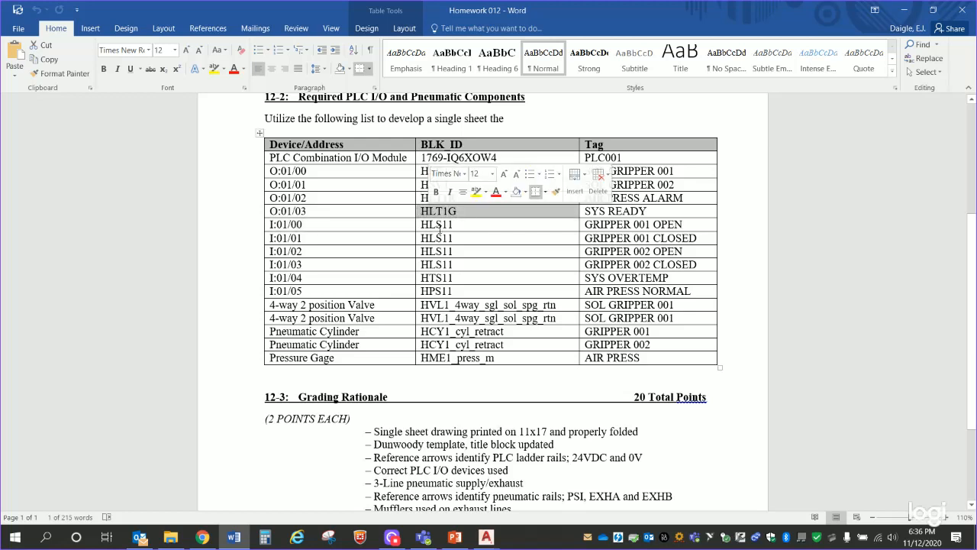
left_click(449, 269)
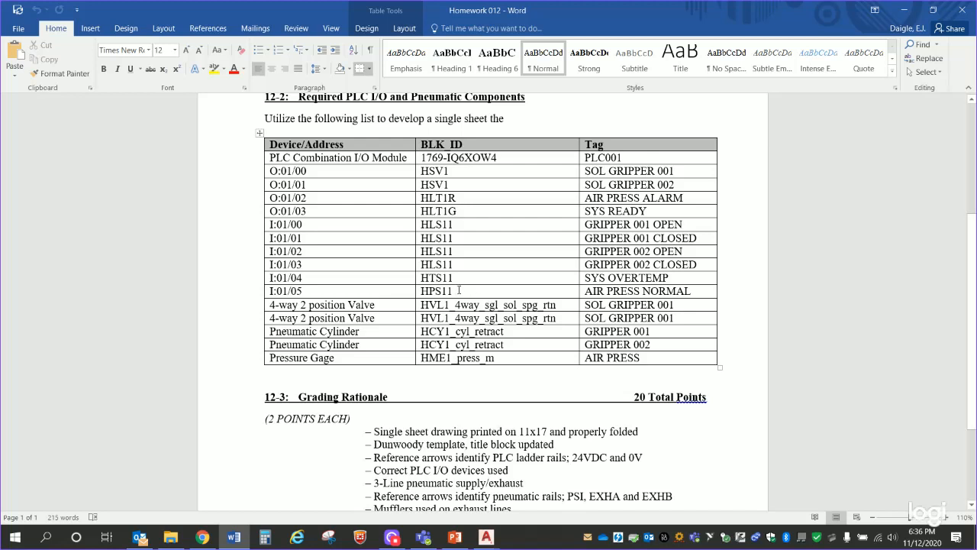
left_click_drag(456, 292, 419, 293)
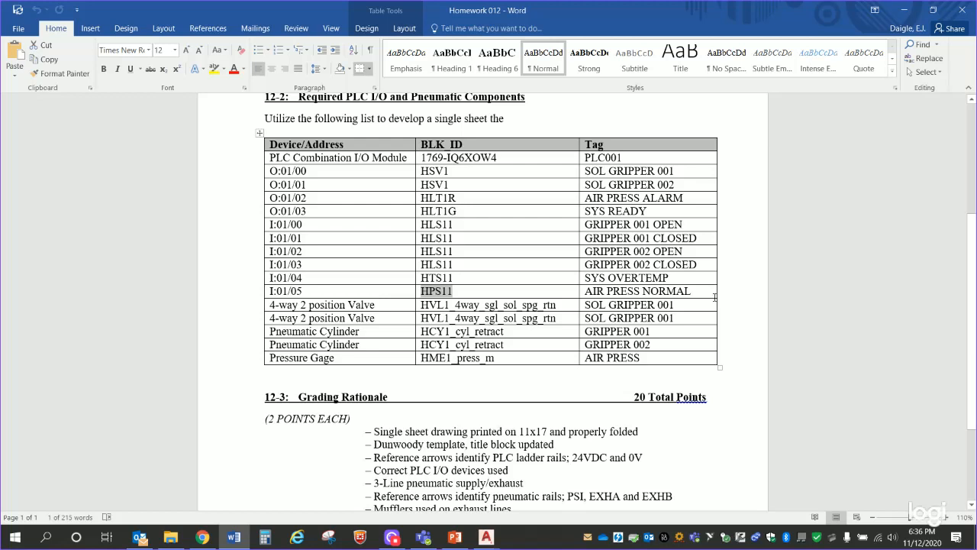
left_click(545, 318)
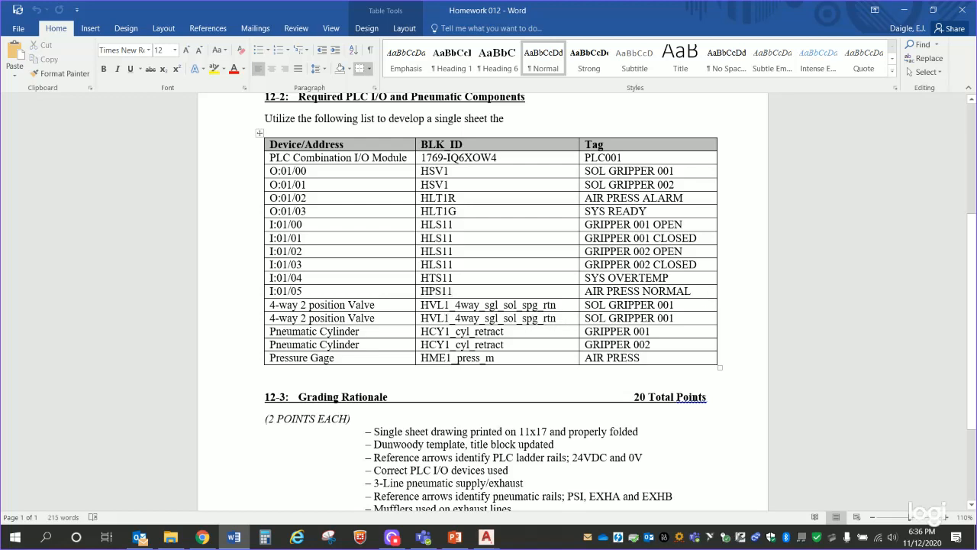
Switch to AutoCAD Electrical and check the block name of the VAL36 pneumatic valve in its attributes.
left_click(487, 537)
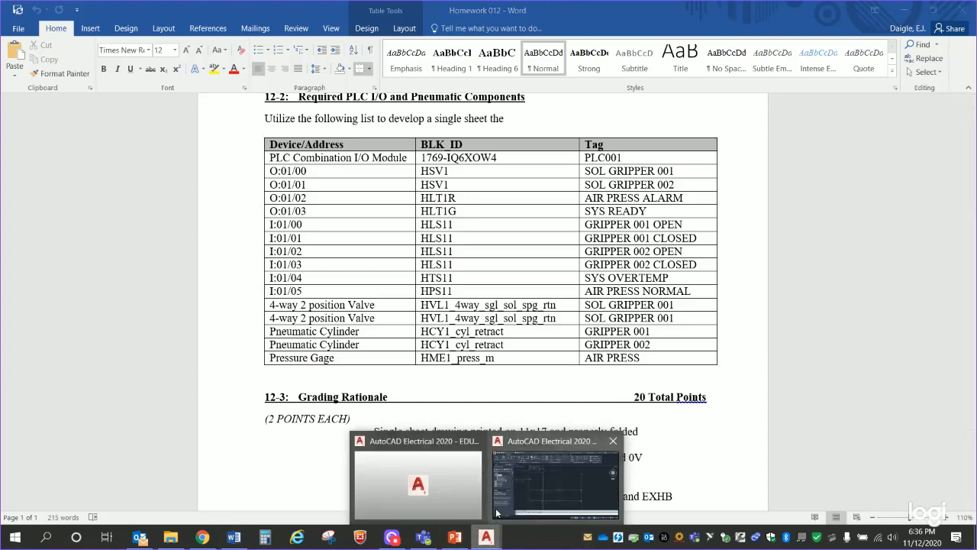
left_click(446, 466)
mouse_move(652, 213)
middle_mouse_down()
mouse_move(613, 209)
mouse_move(273, 250)
middle_mouse_up()
scroll(554, 232, "up", 4)
middle_click_drag(348, 266, 458, 164)
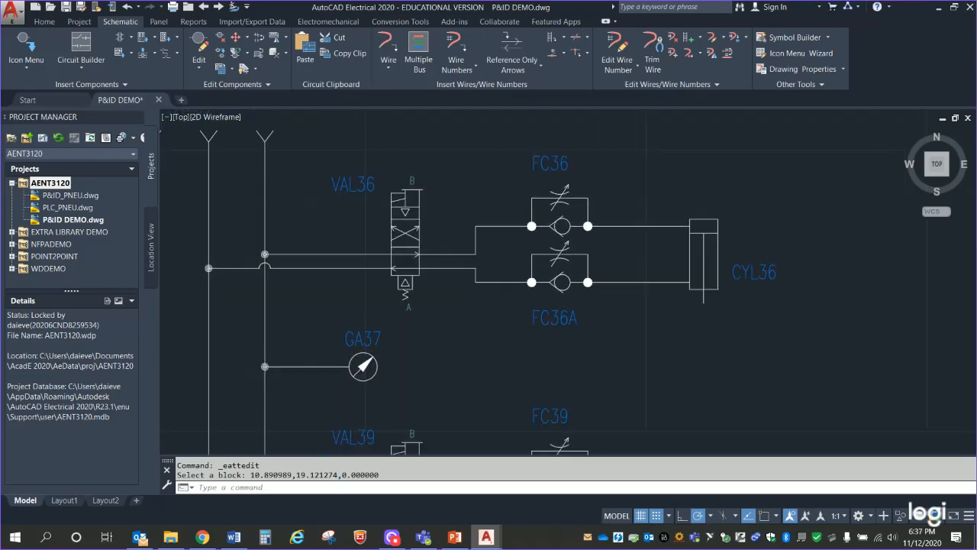
double_click(405, 244)
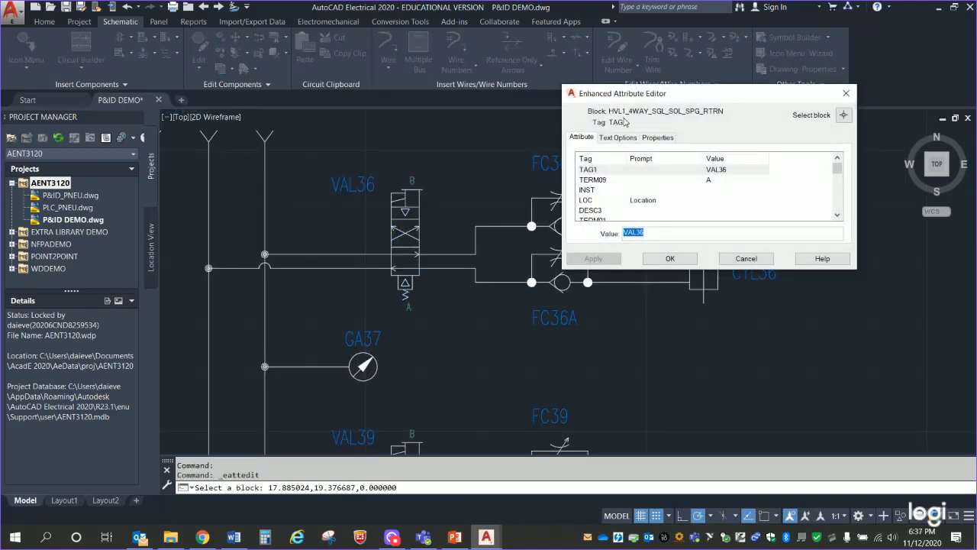
left_click(745, 259)
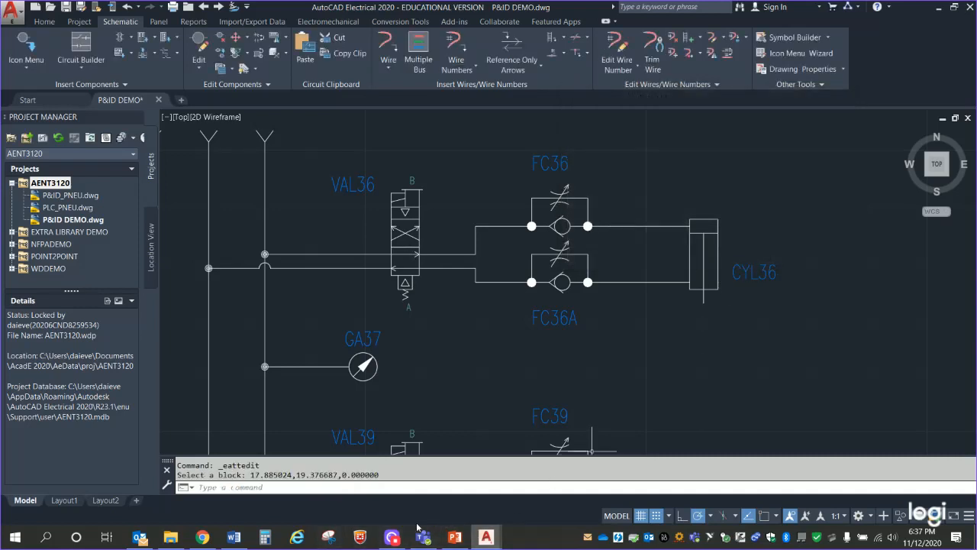
Switch to Word and highlight the block IDs of the 4-way 2 position valves, the pneumatic cylinders and the pressure gage.
left_click(234, 537)
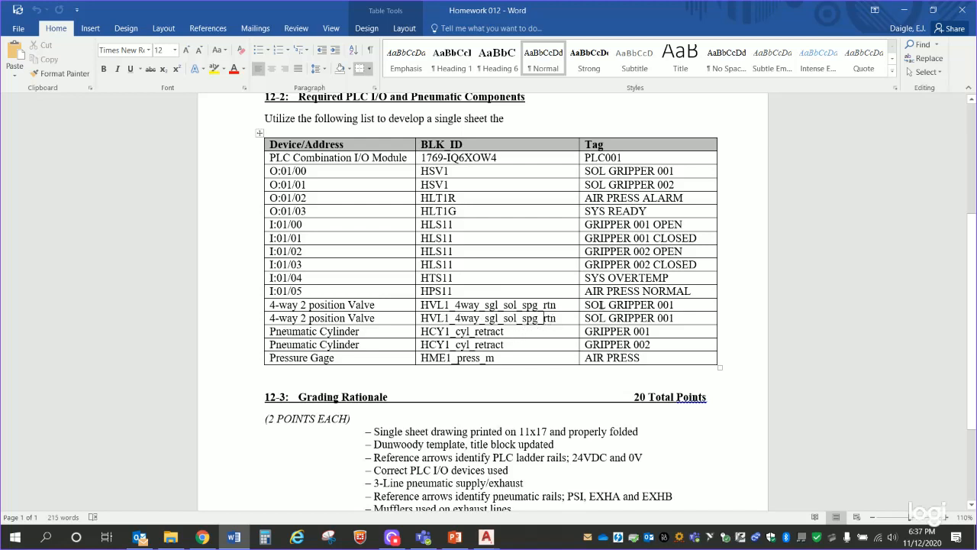
left_click_drag(570, 321, 534, 304)
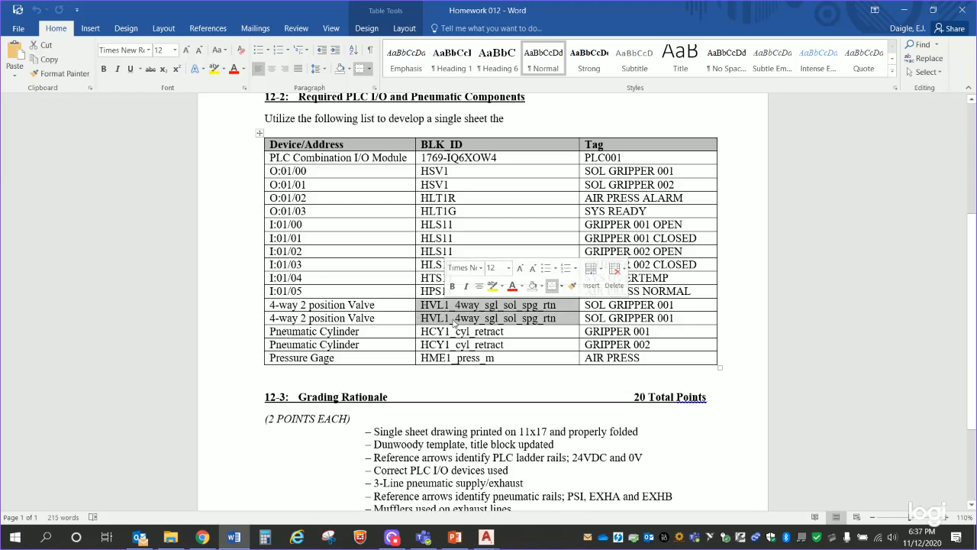
left_click(515, 372)
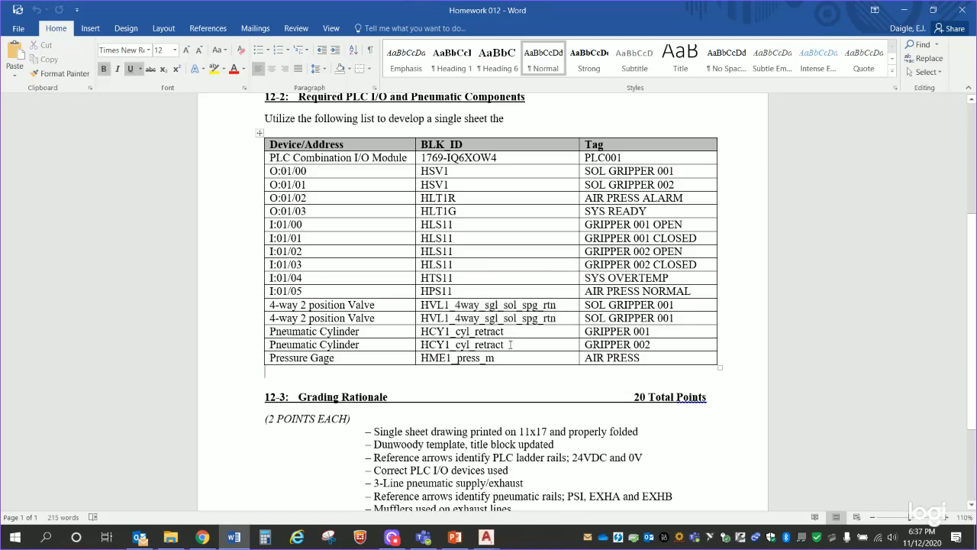
left_click_drag(500, 345, 439, 331)
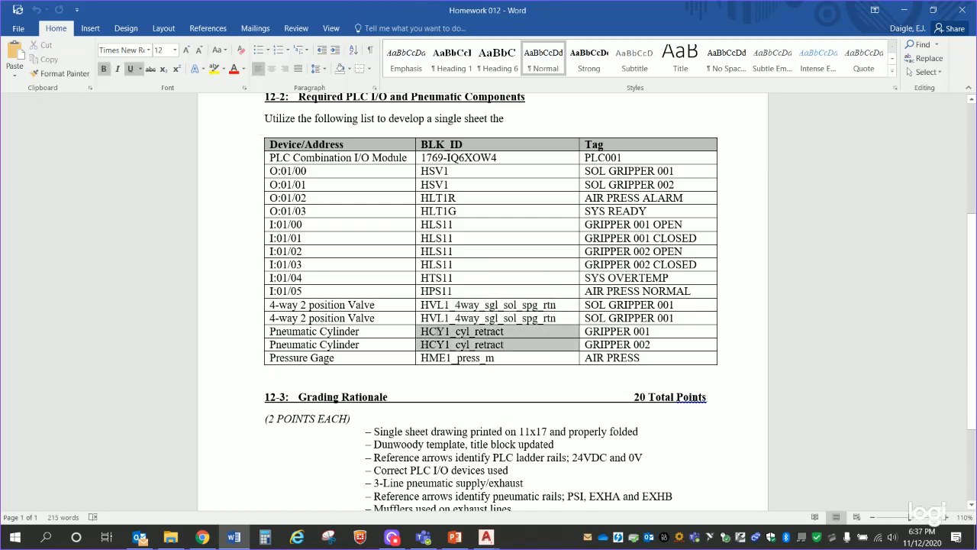
left_click(512, 359)
left_click_drag(511, 358, 412, 359)
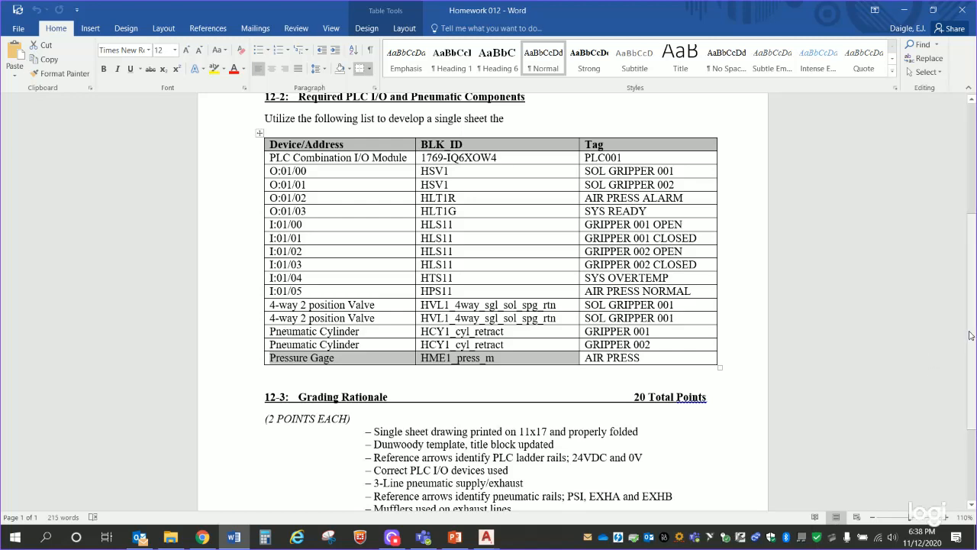
Review the 12-3 Grading Rationale list and highlight the criterion for a single sheet drawing printed on 11x17 and properly folded.
left_click_drag(972, 336, 973, 400)
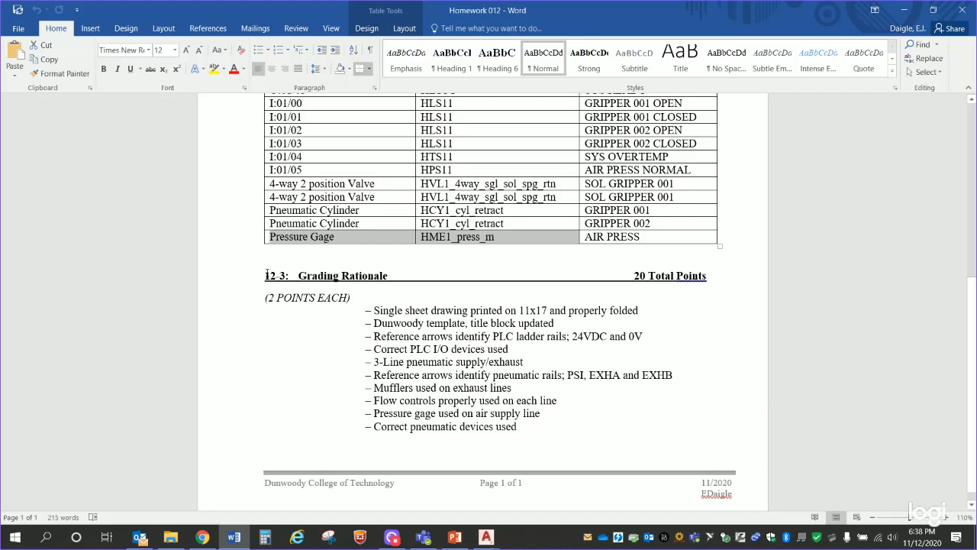
left_click_drag(536, 425, 365, 311)
left_click(441, 388)
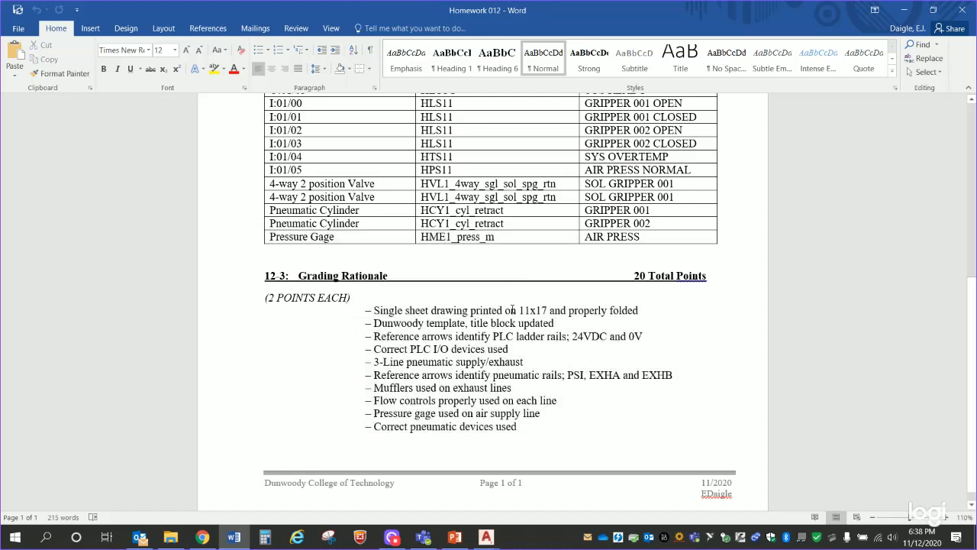
left_click_drag(638, 310, 383, 310)
left_click(546, 397)
left_click_drag(642, 307, 365, 310)
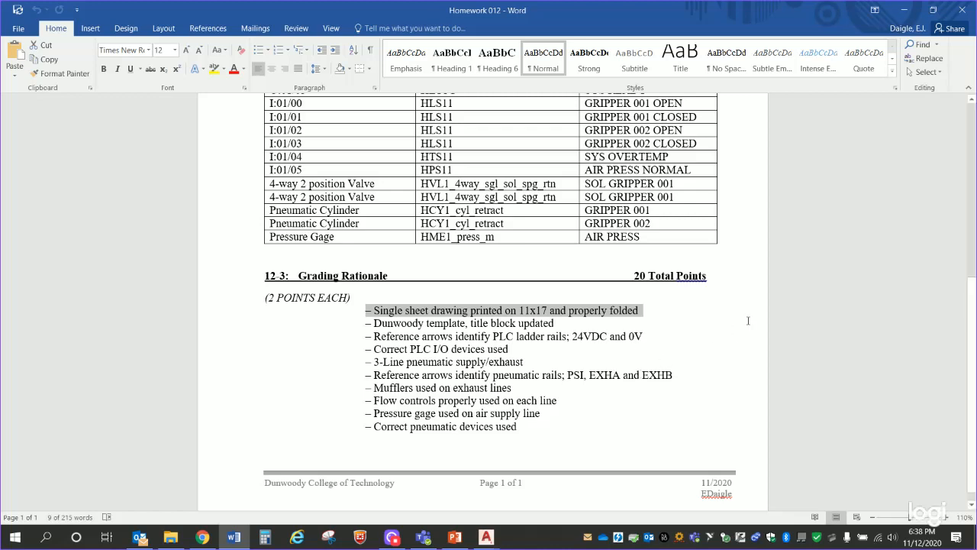
left_click(569, 401)
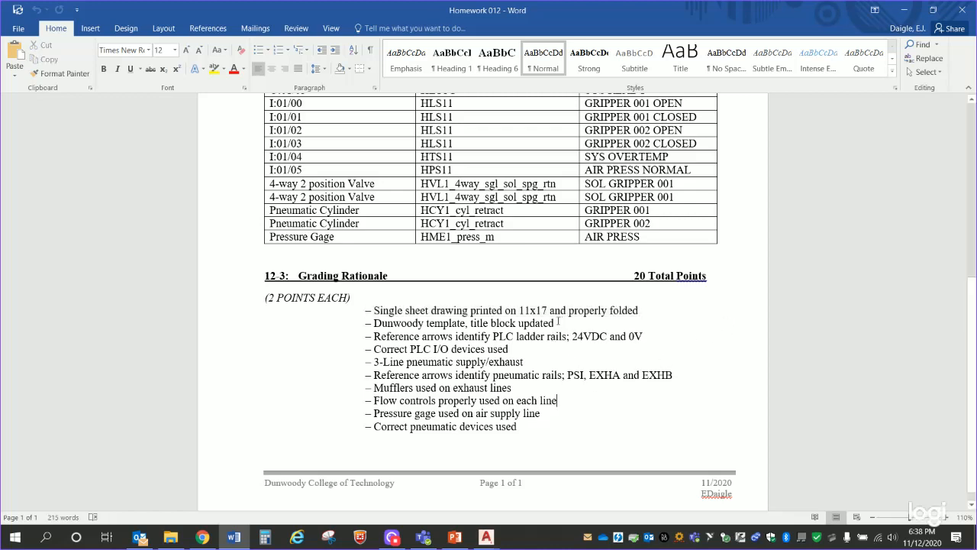
Highlight the grading criteria for the Dunwoody template and title block, correct PLC I/O devices, and 3-line pneumatic supply/exhaust.
left_click_drag(558, 321, 373, 323)
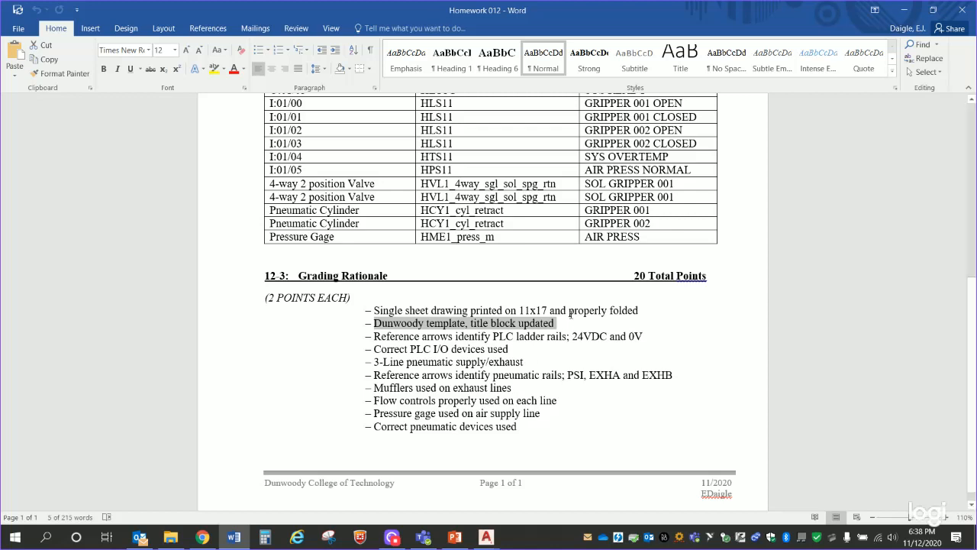
left_click_drag(571, 314, 568, 323)
left_click(542, 359)
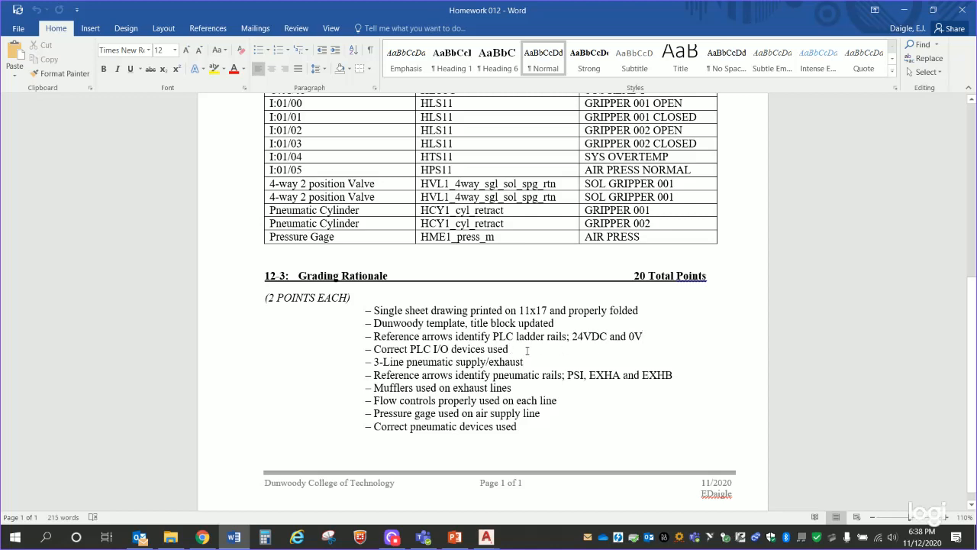
left_click_drag(509, 349, 373, 349)
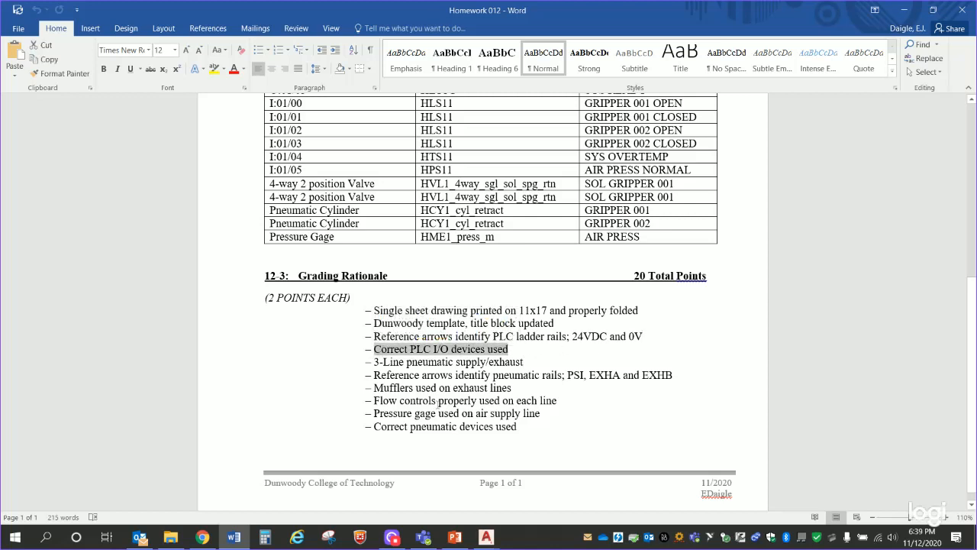
left_click_drag(543, 360, 383, 362)
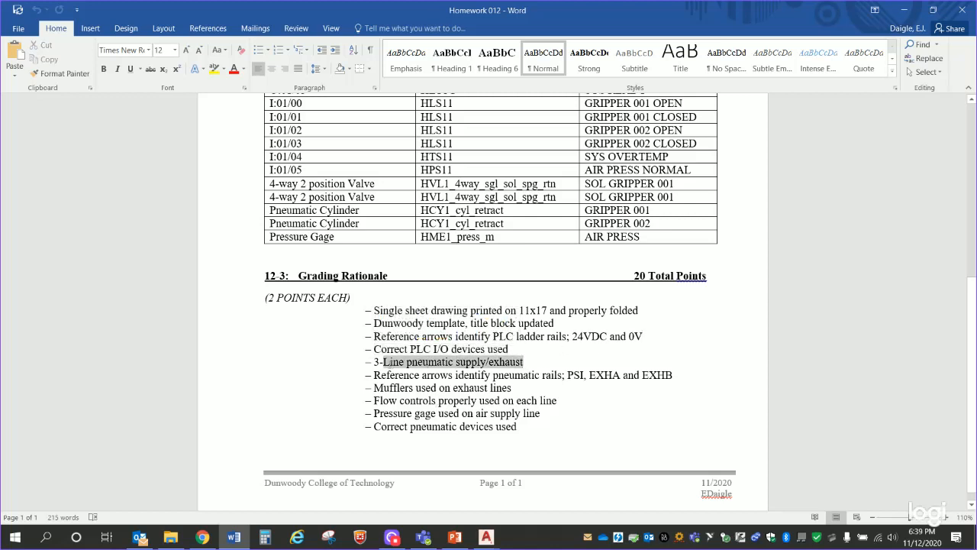
left_click(425, 412)
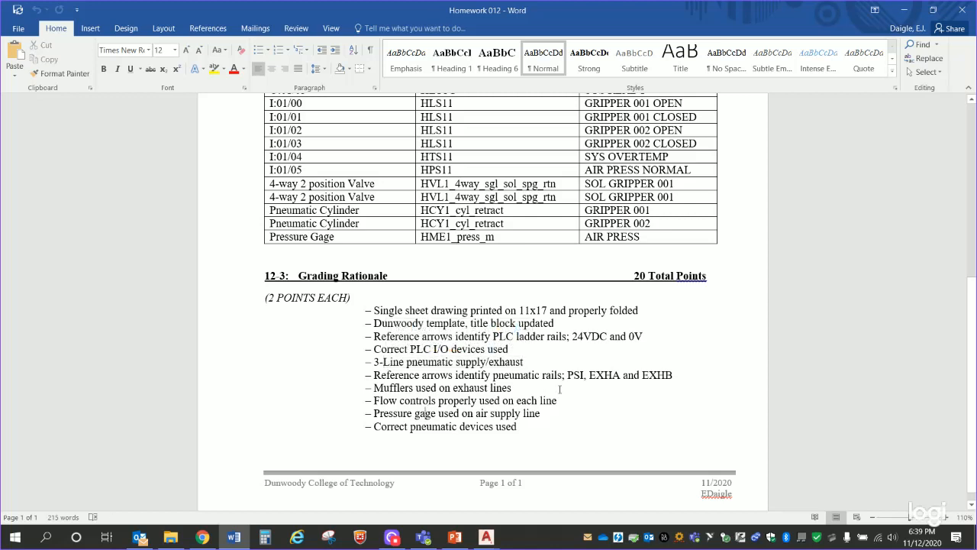
Highlight the remaining pneumatic grading criteria, from the PSI, EXHA and EXHB rail names through correct pneumatic devices used.
left_click_drag(673, 375, 567, 374)
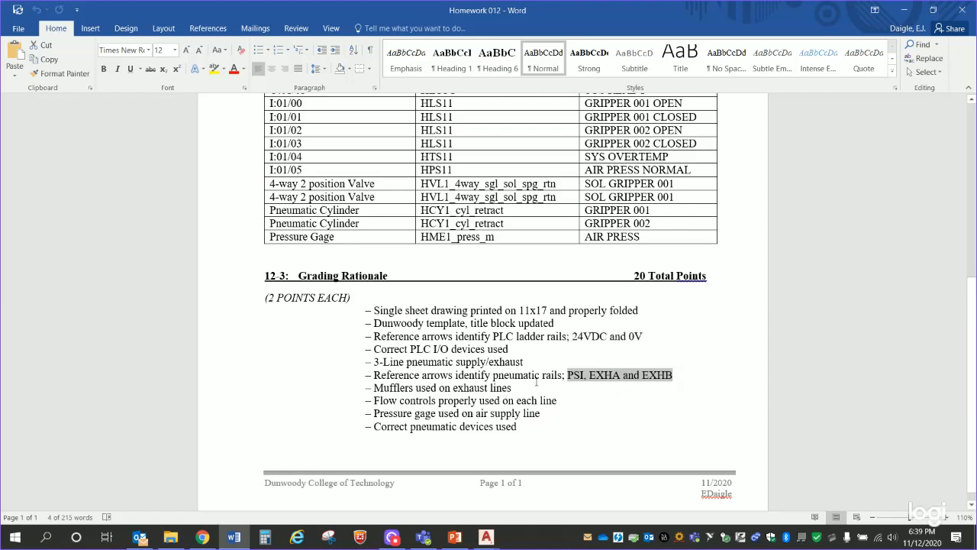
left_click_drag(535, 384, 404, 383)
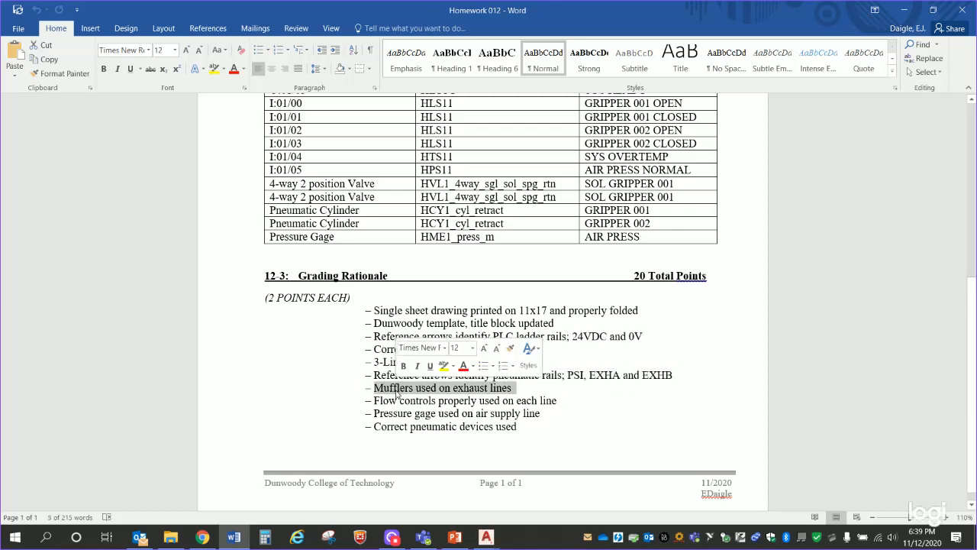
left_click(549, 399)
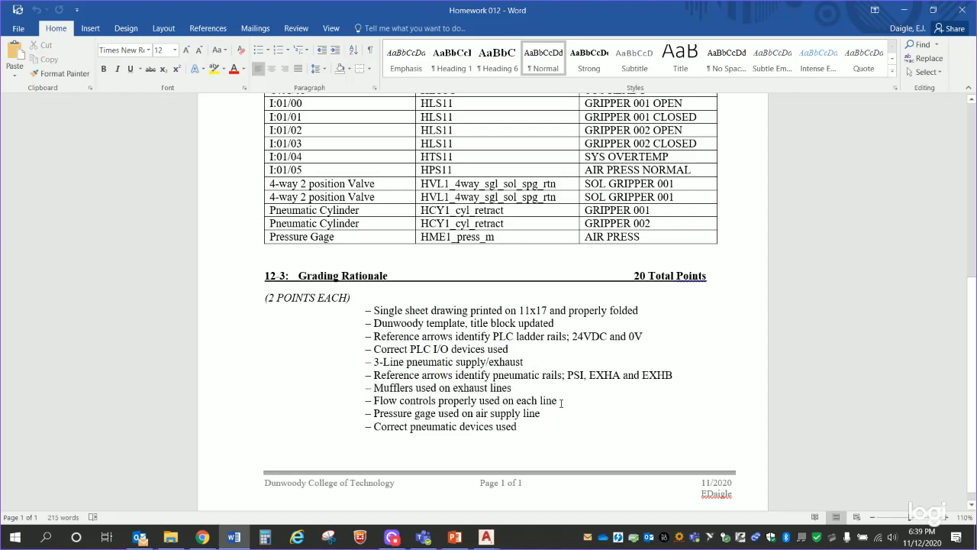
left_click_drag(561, 402, 372, 400)
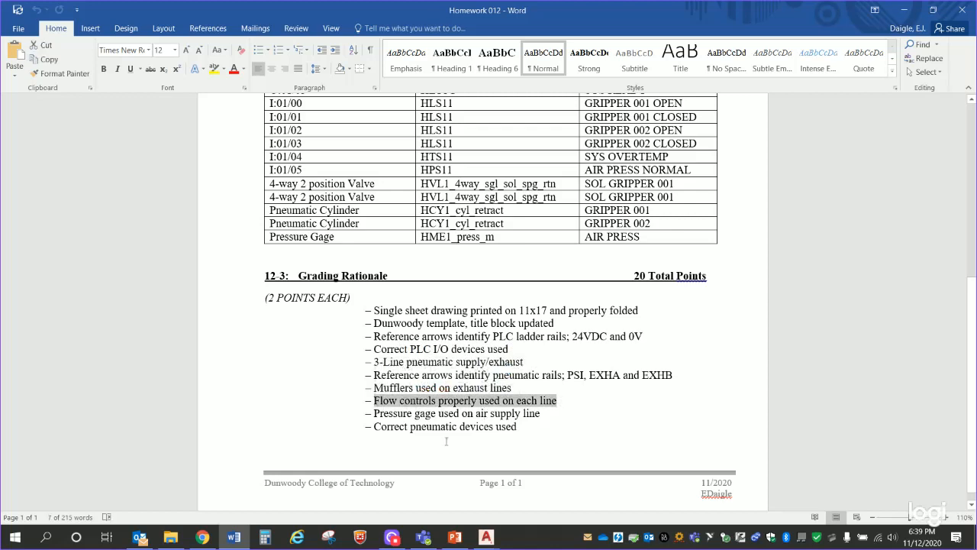
left_click_drag(541, 414, 414, 415)
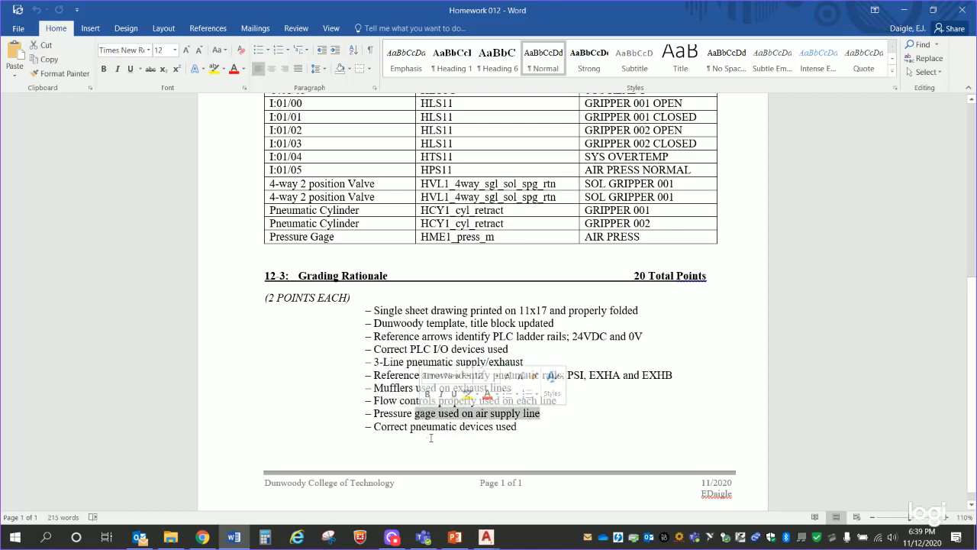
left_click(430, 438)
left_click_drag(540, 429, 405, 430)
left_click(422, 438)
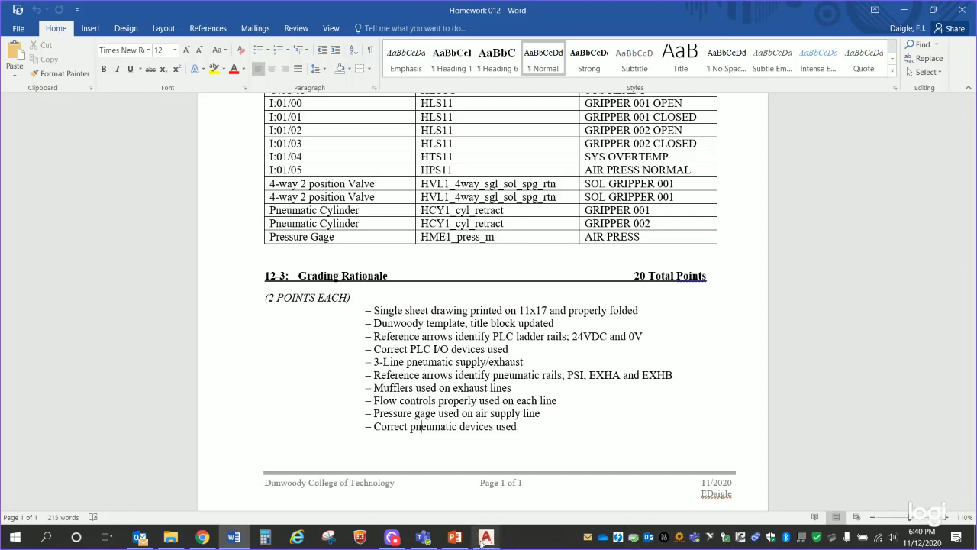
mouse_move(395, 543)
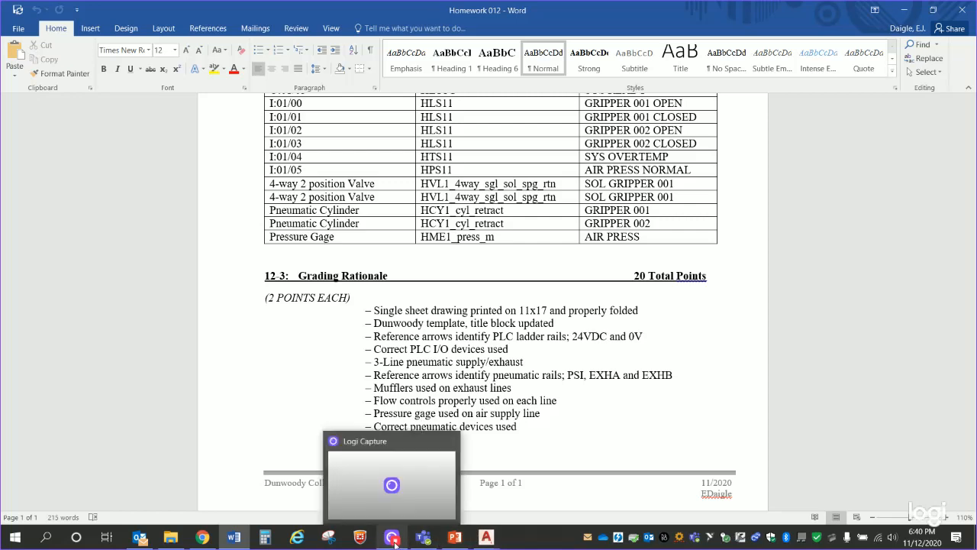